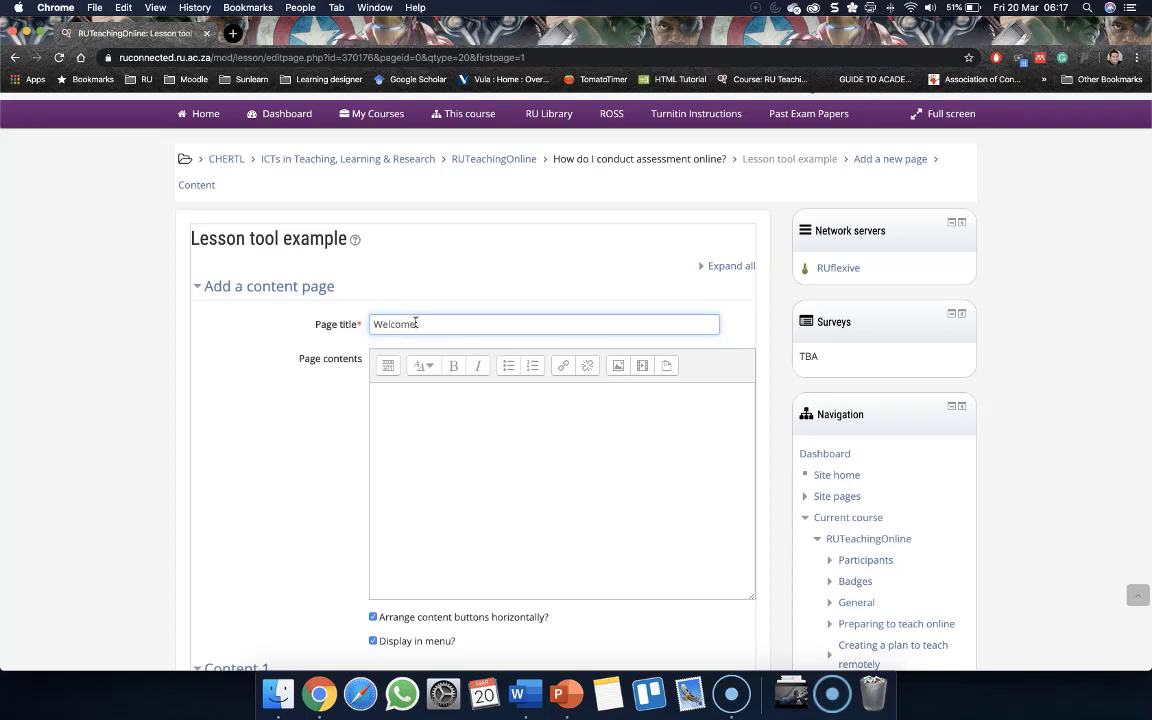
Expand the full editor toolbar for the page contents of the new content page
{"action": "scroll", "coordinate": [411, 323], "scroll_direction": "down", "scroll_amount": 1}
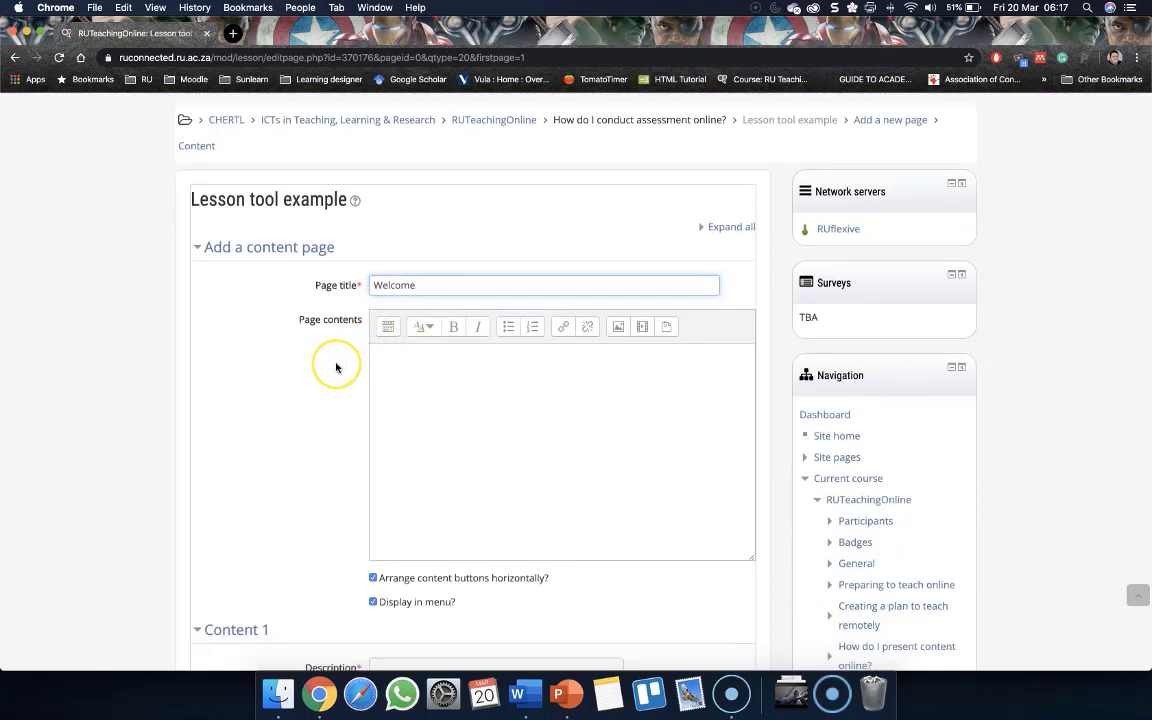
{"action": "scroll", "coordinate": [335, 367], "scroll_direction": "down", "scroll_amount": 1}
{"action": "left_click", "coordinate": [492, 351]}
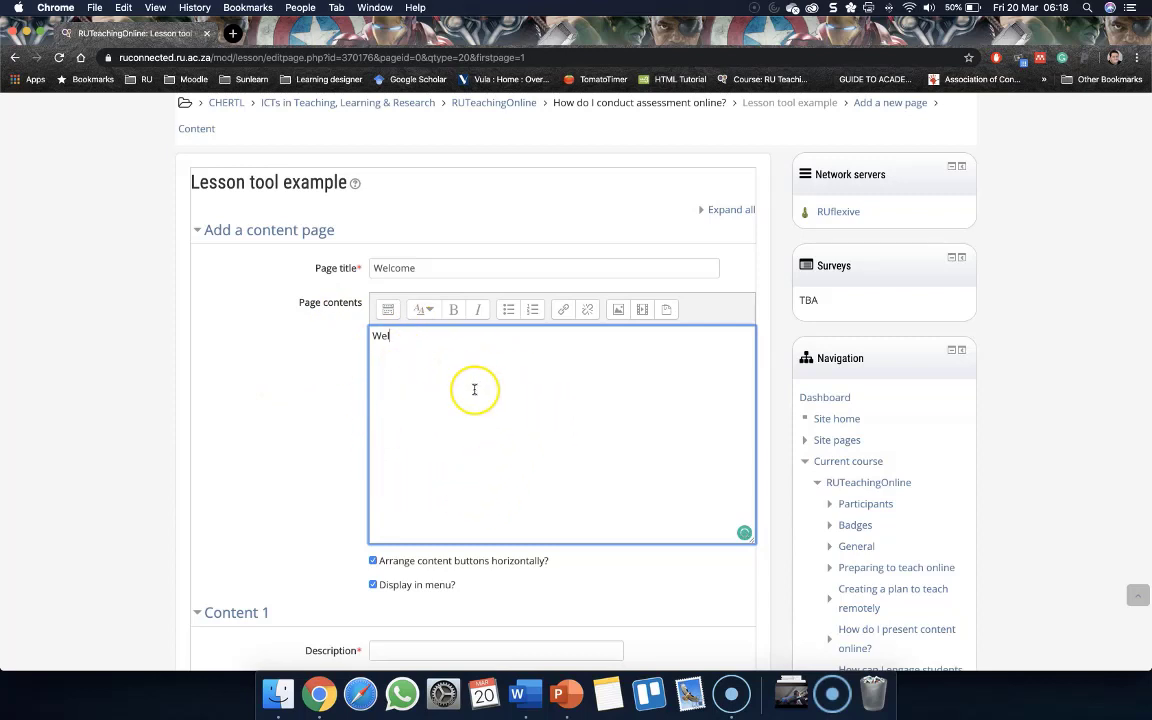
{"action": "left_click", "coordinate": [388, 310]}
{"action": "scroll", "coordinate": [352, 392], "scroll_direction": "down", "scroll_amount": 1}
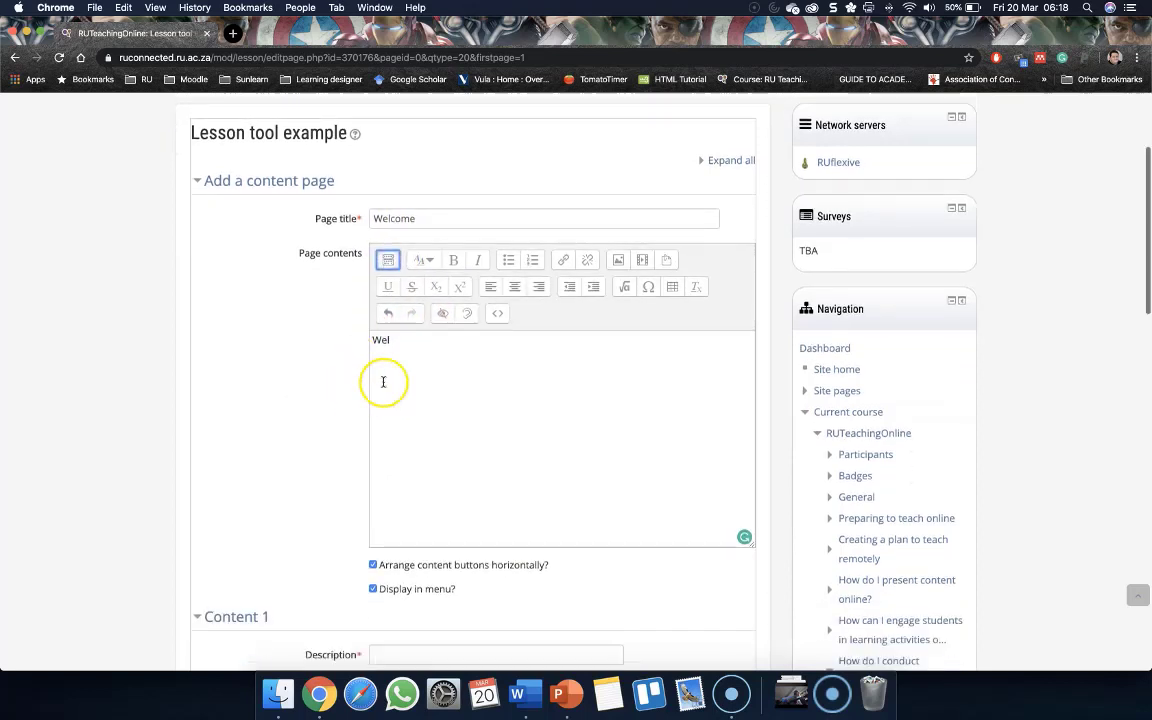
Write 'Welcome guys to the first online lesson!' as the page contents
{"action": "left_click", "coordinate": [397, 341]}
{"action": "type", "text": "c"}
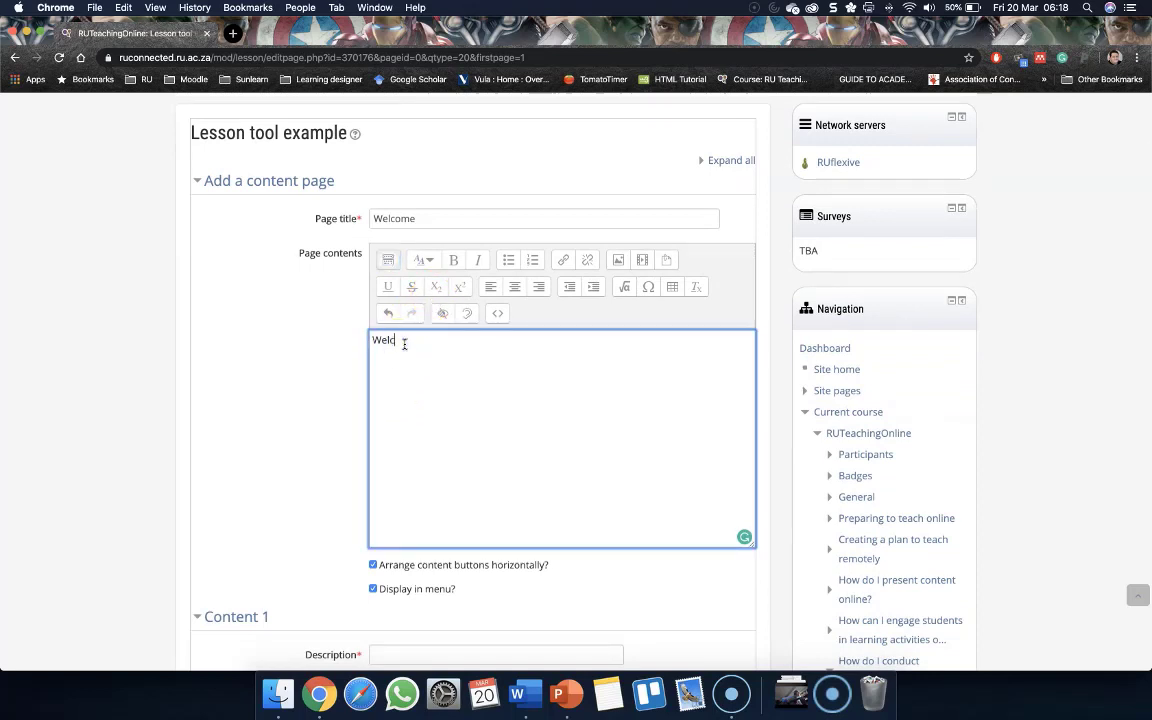
{"action": "type", "text": "ome"}
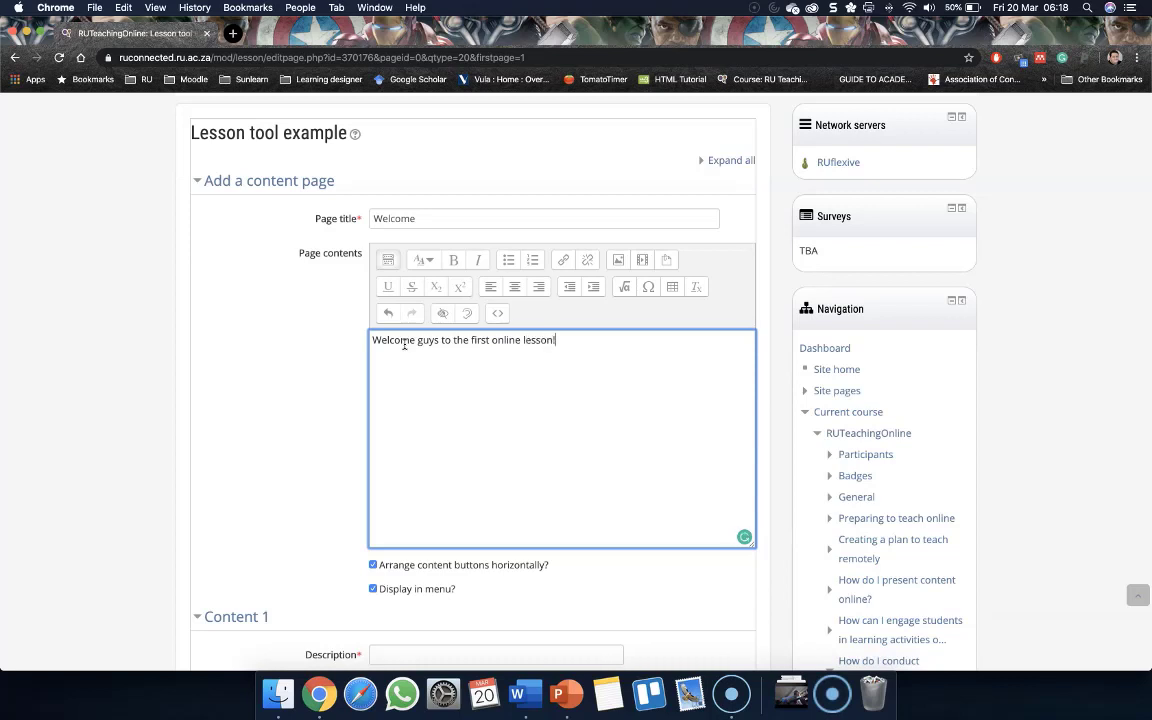
{"action": "key", "text": "BackSpace"}
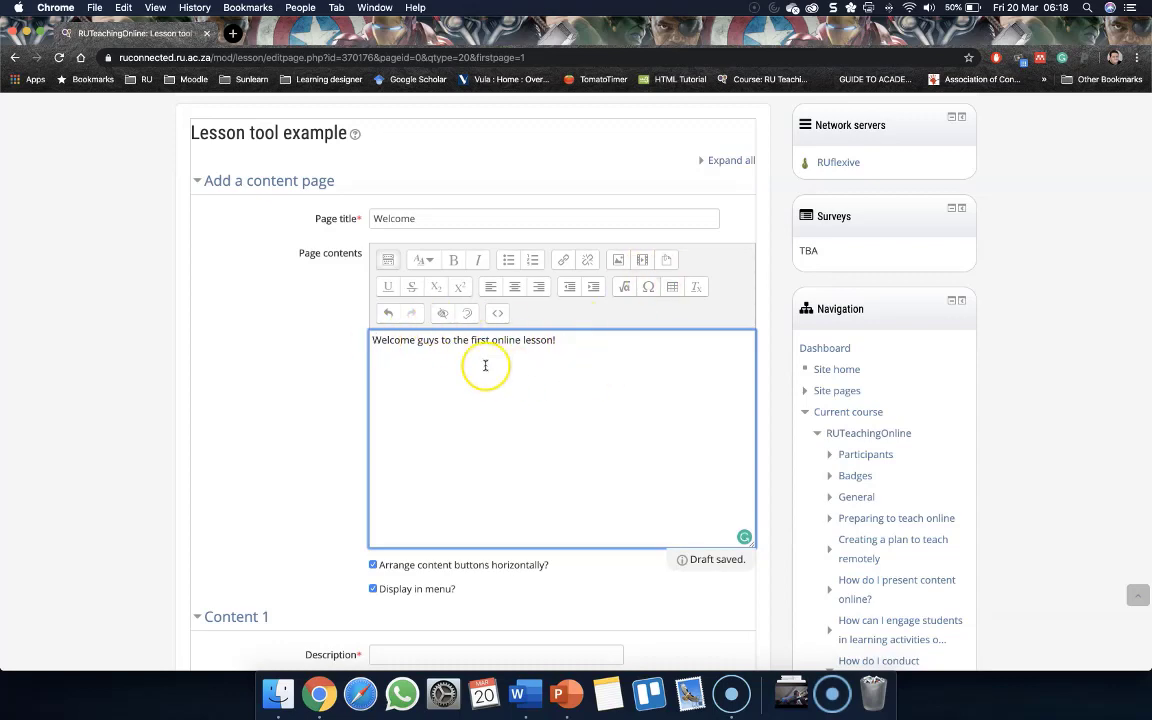
Open the Insert media dialog and look through the Movies folder in Finder for the video to add
{"action": "scroll", "coordinate": [330, 355], "scroll_direction": "down", "scroll_amount": 1}
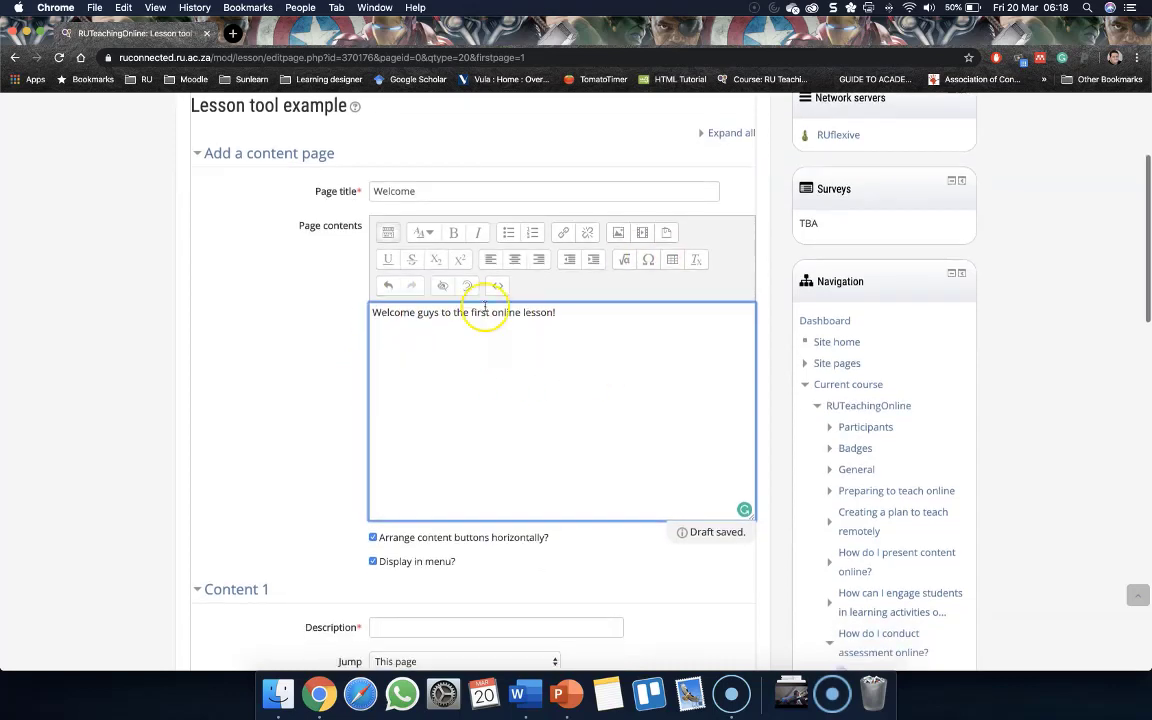
{"action": "left_click", "coordinate": [641, 235]}
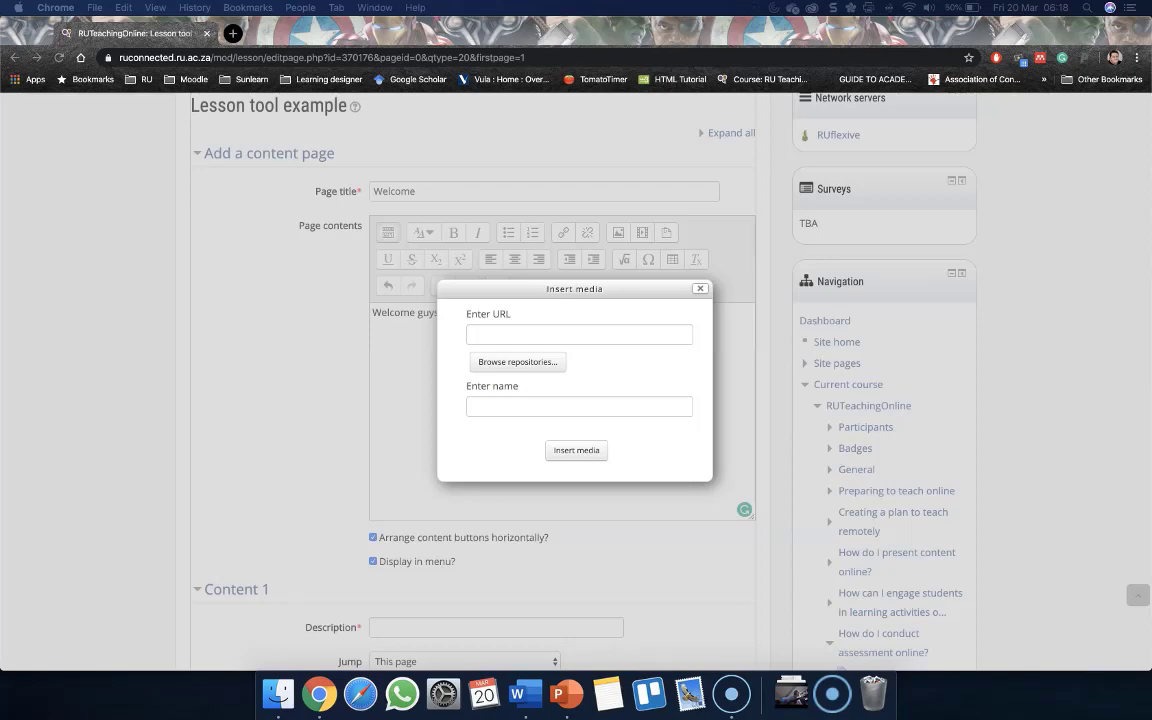
{"action": "left_click_drag", "start_coordinate": [1150, 72], "coordinate": [577, 96]}
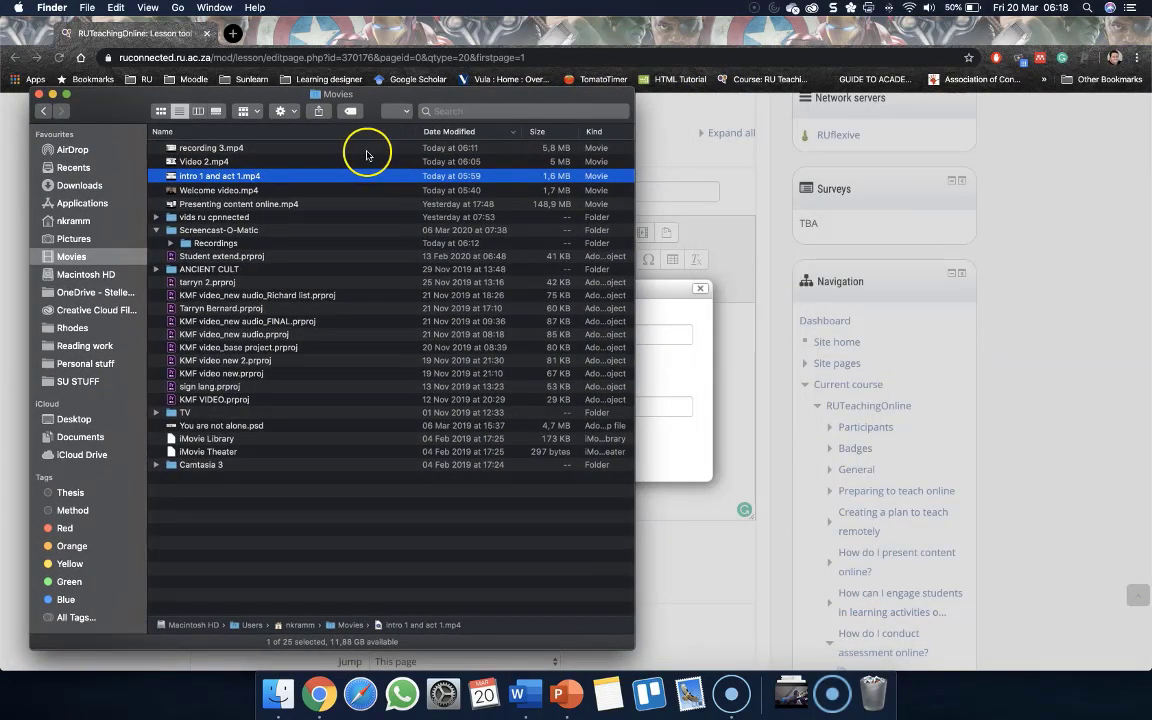
{"action": "left_click", "coordinate": [213, 192]}
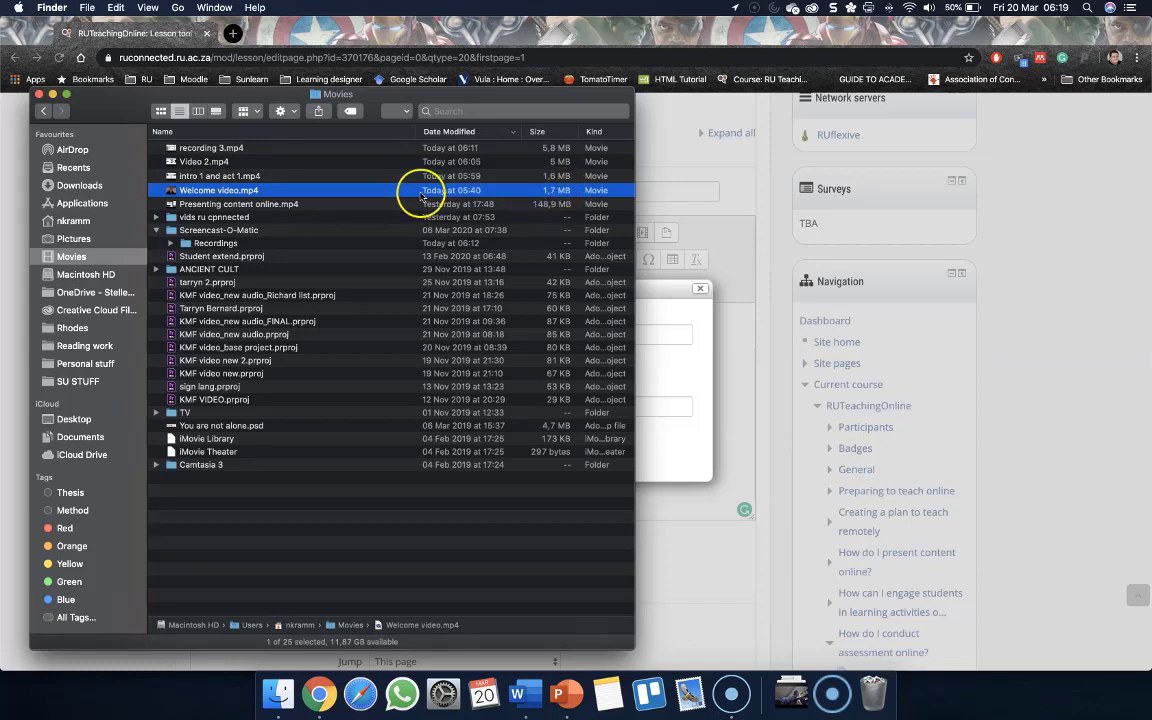
{"action": "left_click", "coordinate": [340, 176]}
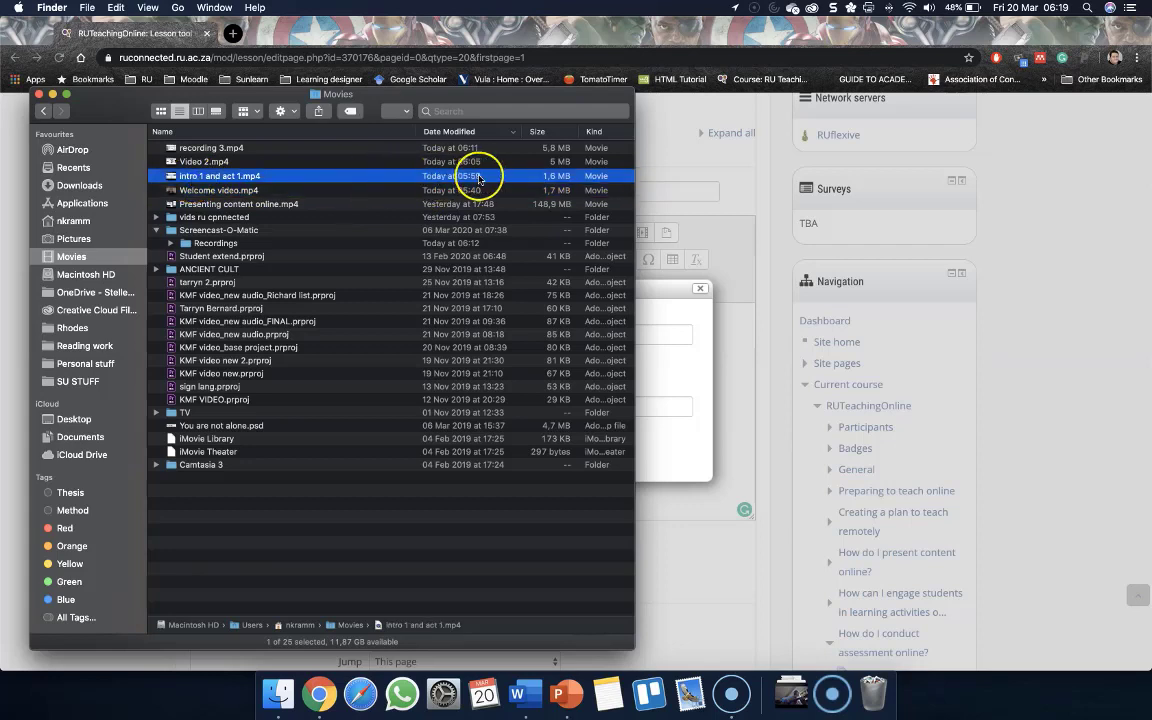
{"action": "left_click", "coordinate": [178, 161]}
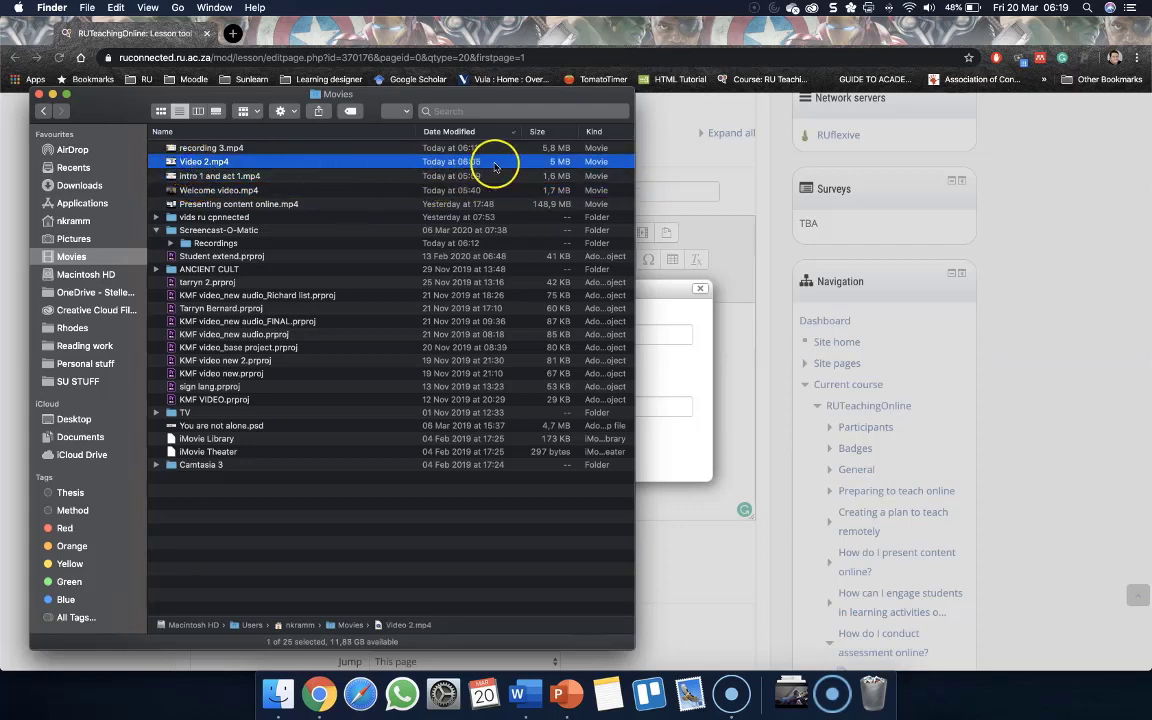
{"action": "left_click", "coordinate": [176, 148]}
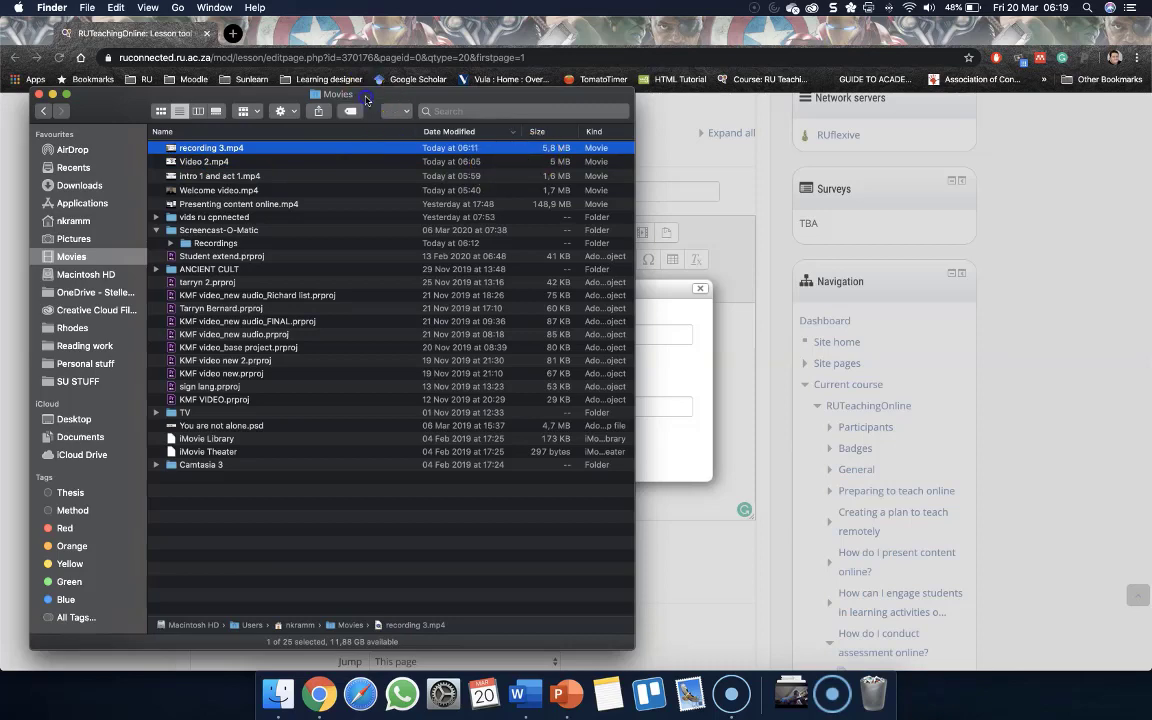
{"action": "left_click_drag", "start_coordinate": [367, 100], "coordinate": [1151, 100]}
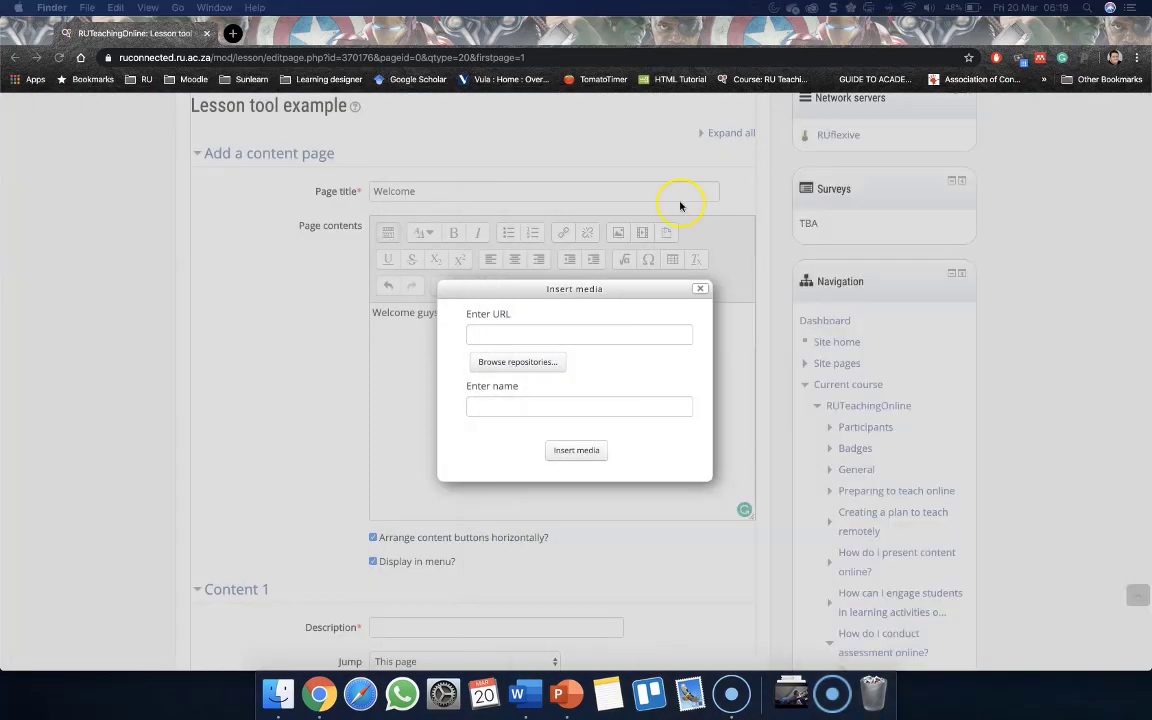
Upload Welcome video.mp4 from the Movies folder through the file picker and insert it into the page contents
{"action": "left_click", "coordinate": [512, 365]}
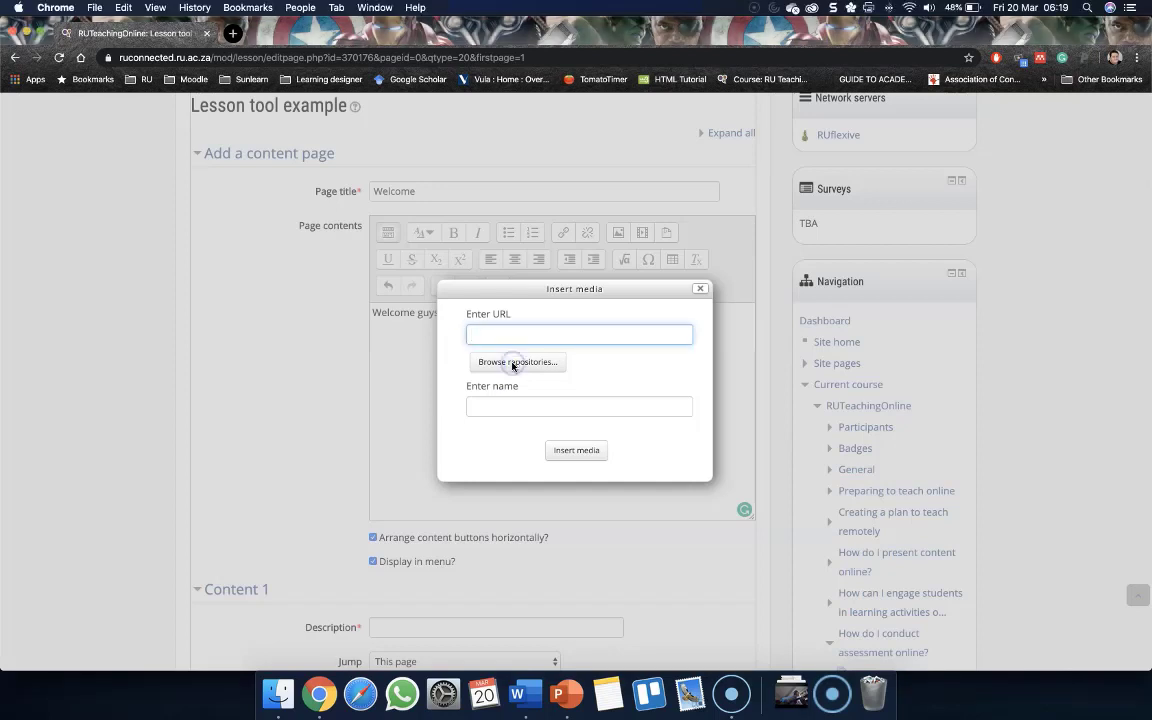
{"action": "left_click", "coordinate": [512, 363]}
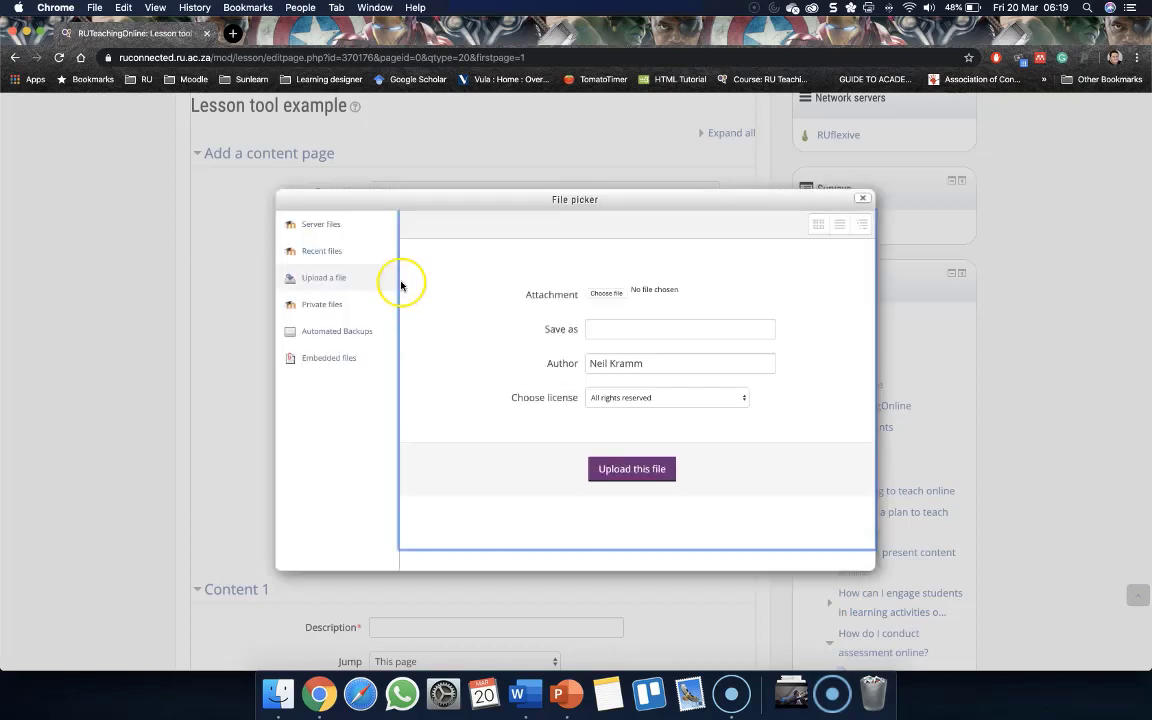
{"action": "left_click", "coordinate": [620, 296]}
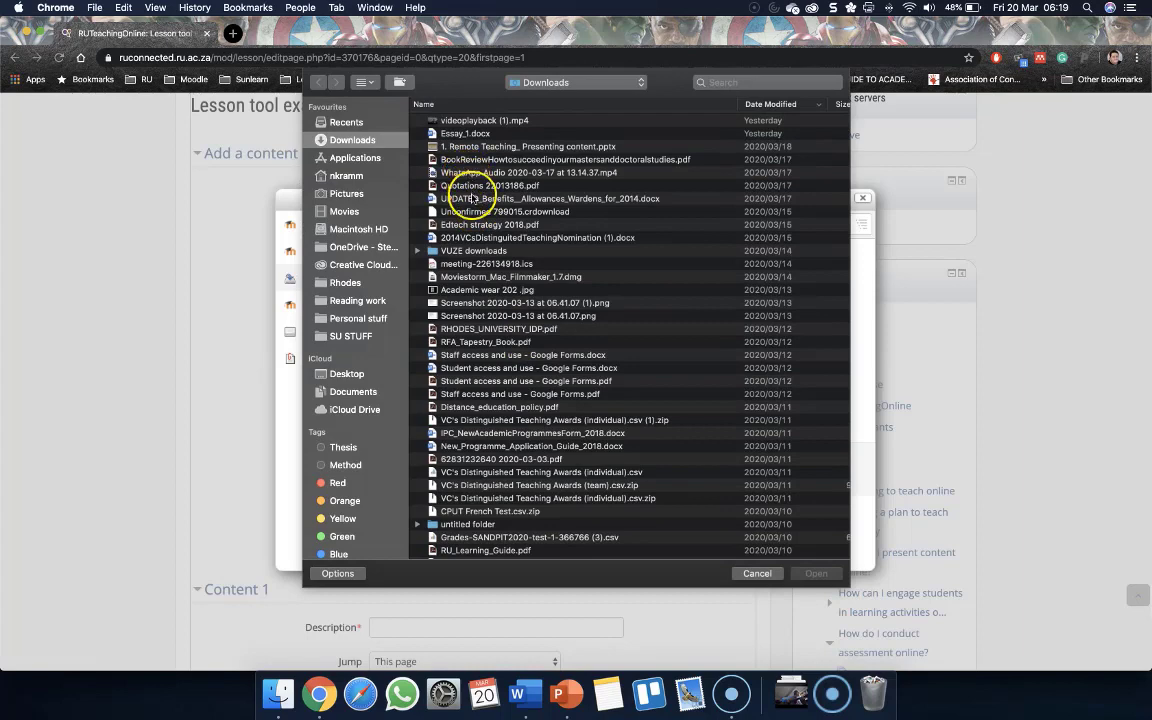
{"action": "left_click", "coordinate": [345, 212]}
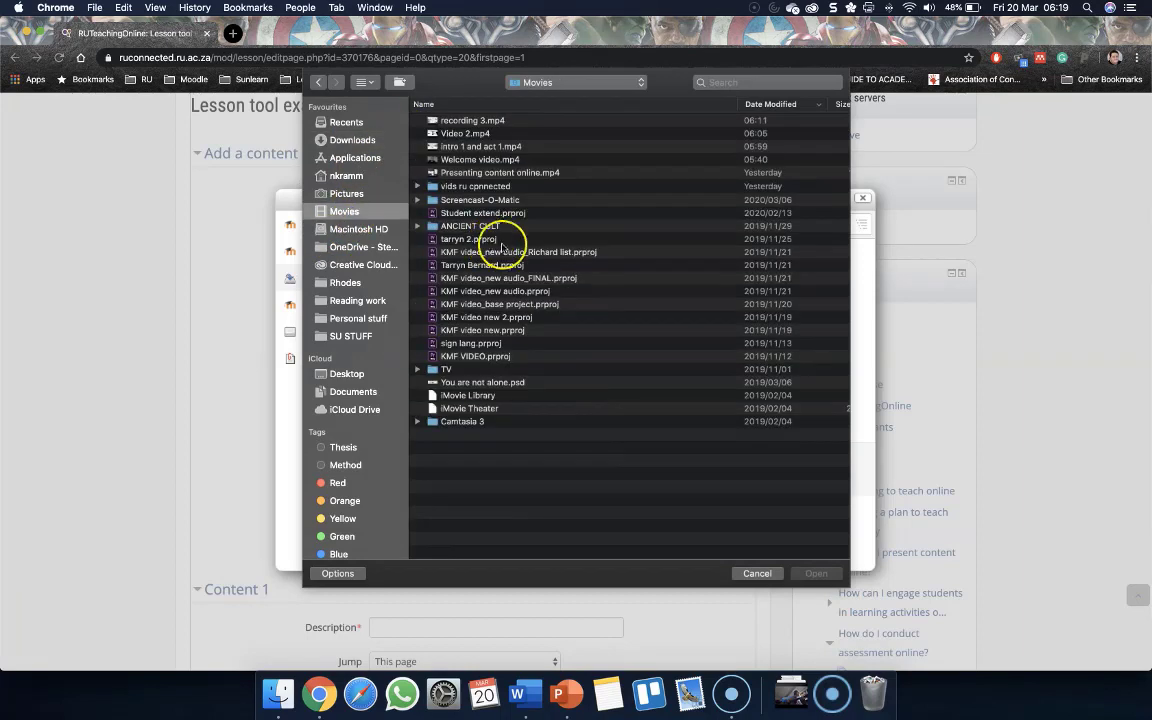
{"action": "double_click", "coordinate": [470, 159]}
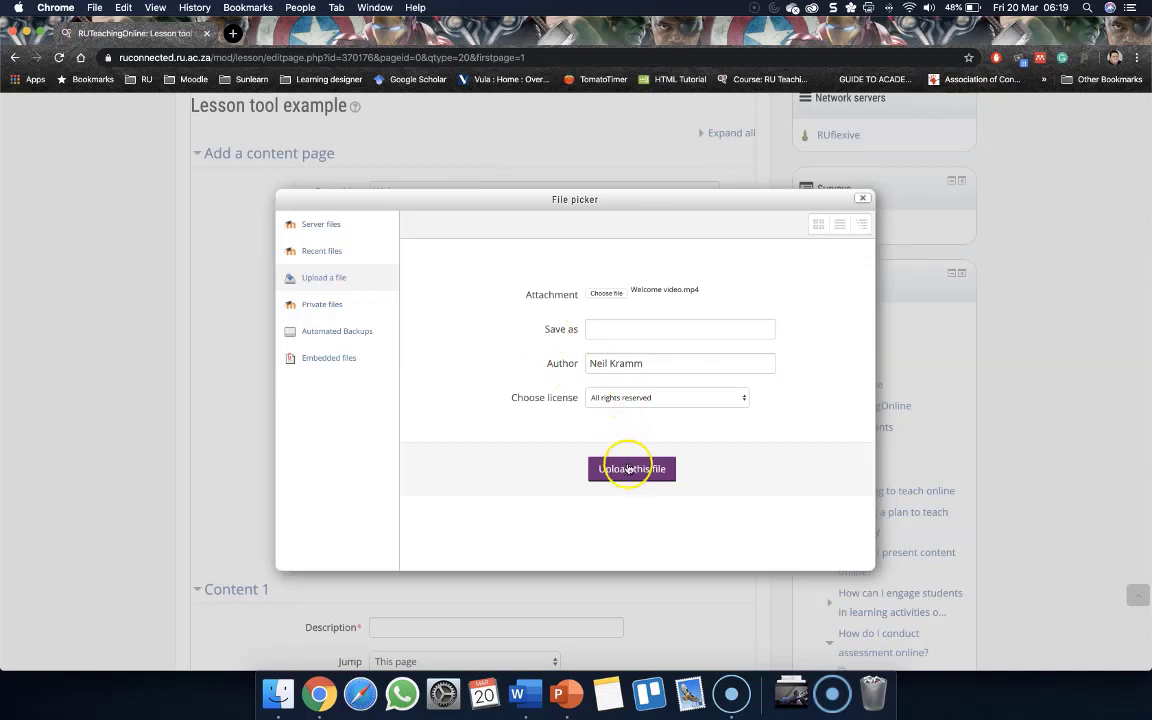
{"action": "left_click", "coordinate": [630, 470]}
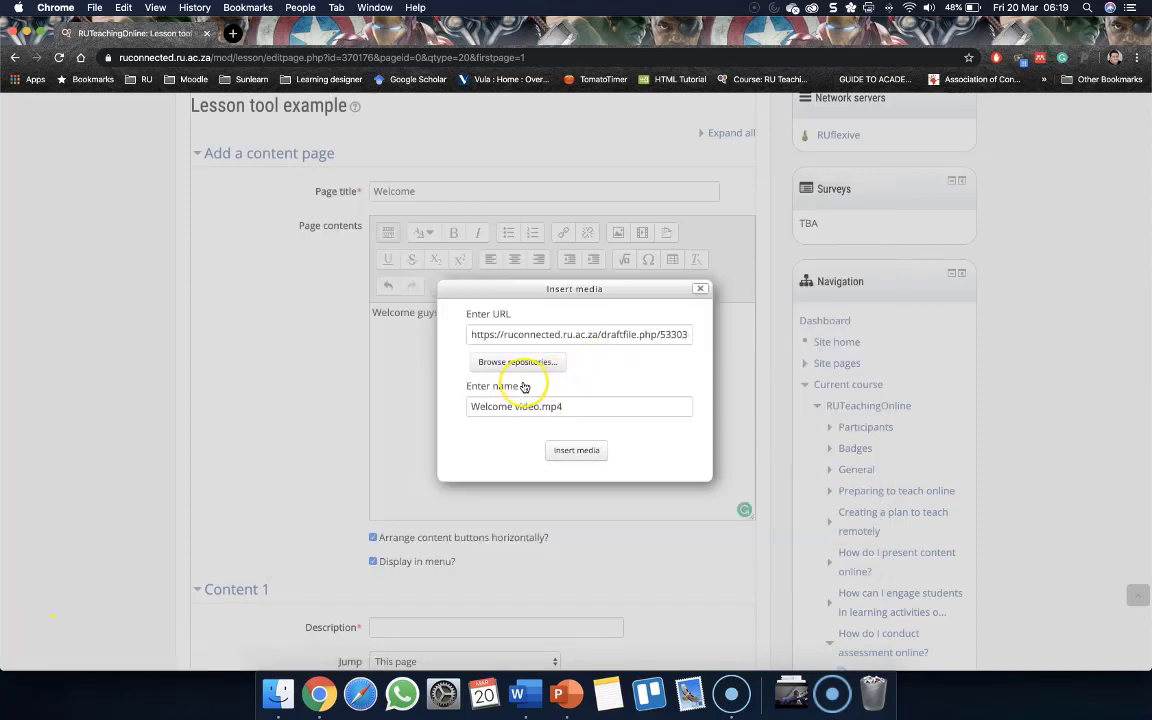
{"action": "left_click", "coordinate": [577, 451]}
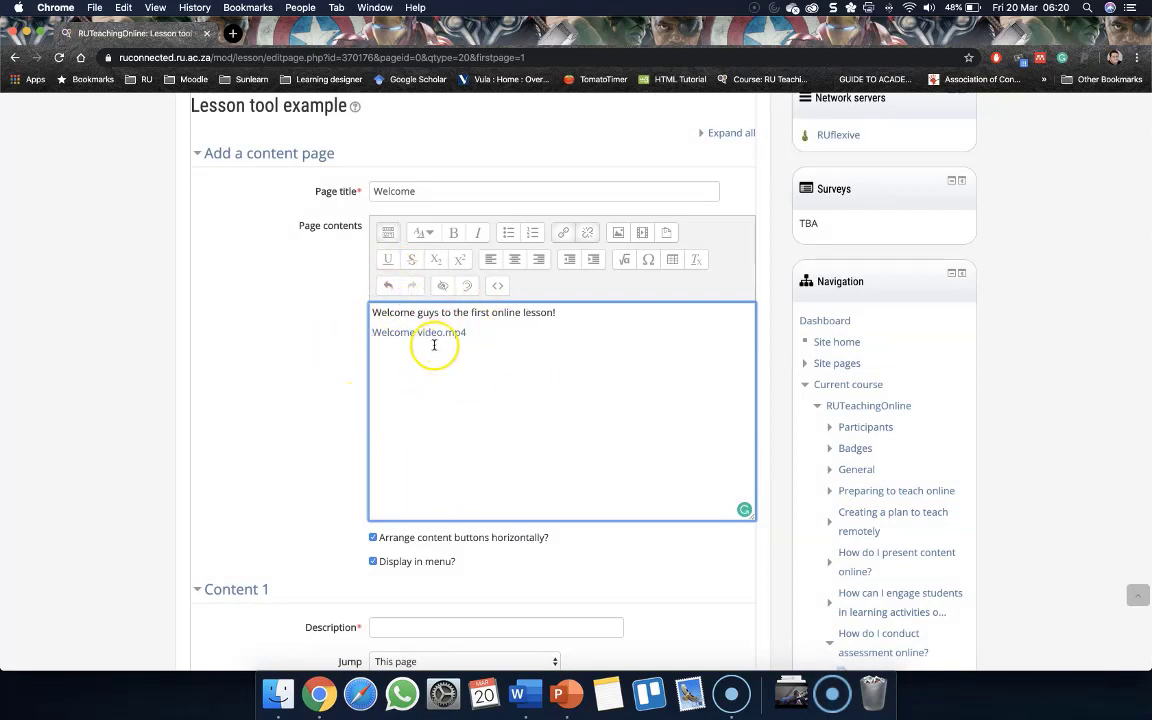
Review the uploaded file in the file manager, then open and close the image properties dialog
{"action": "left_click", "coordinate": [664, 233]}
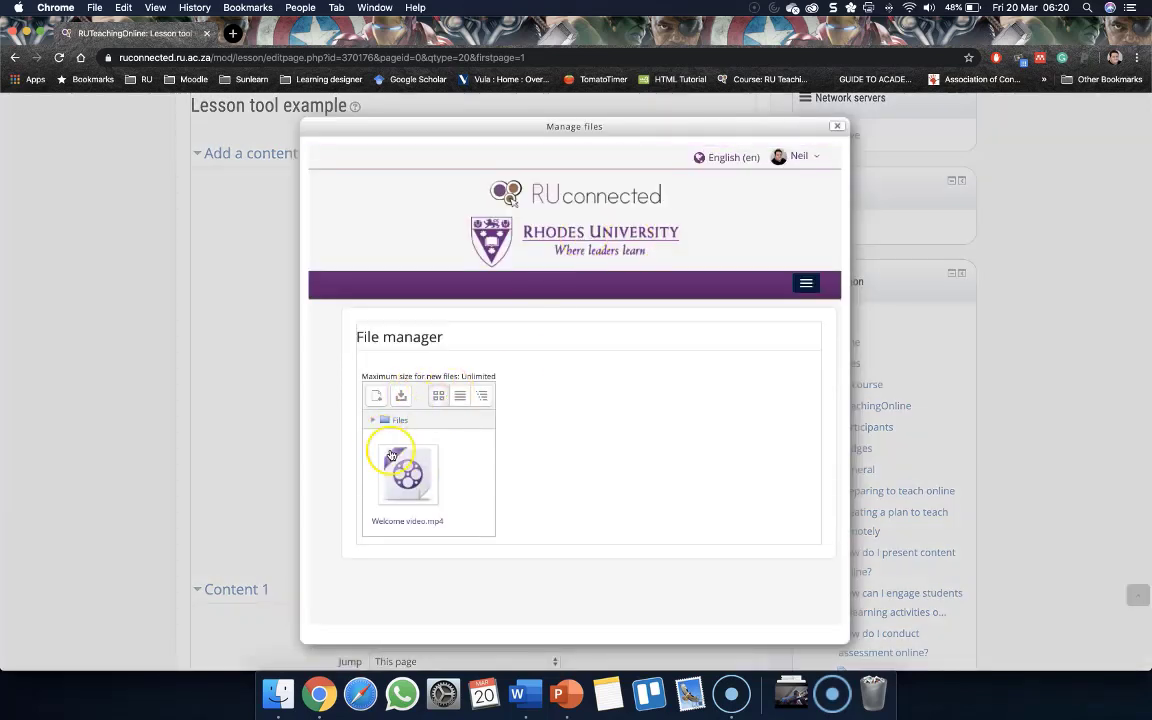
{"action": "left_click", "coordinate": [837, 126]}
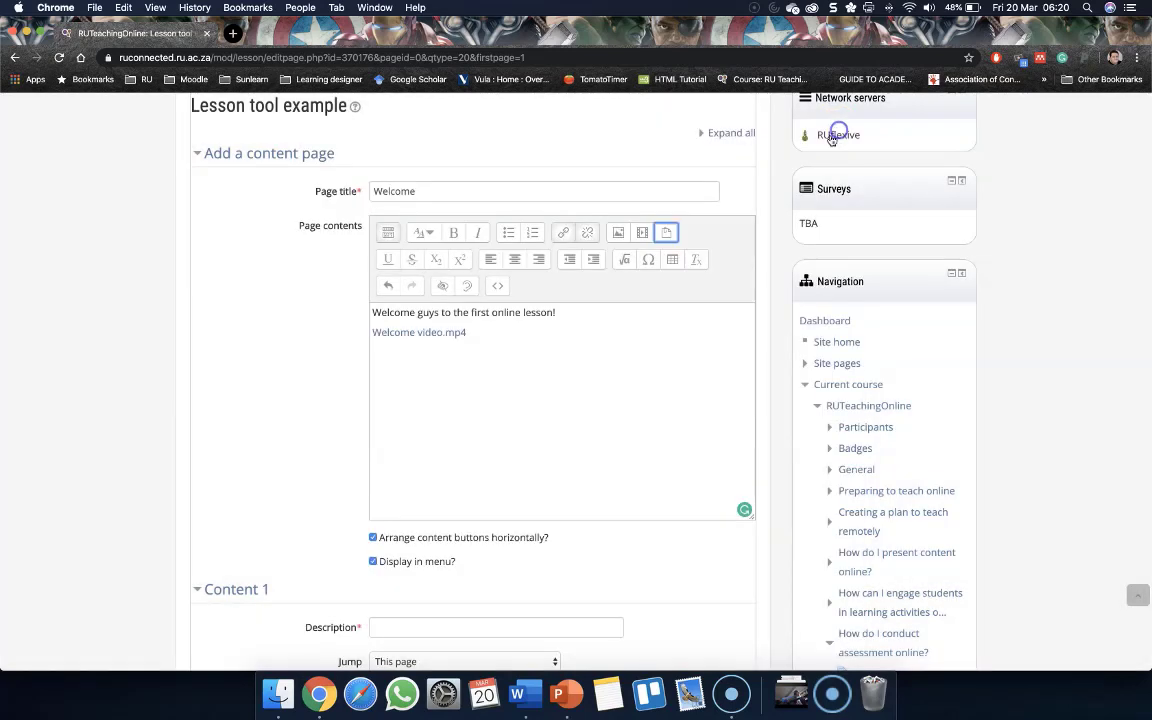
{"action": "left_click", "coordinate": [619, 232]}
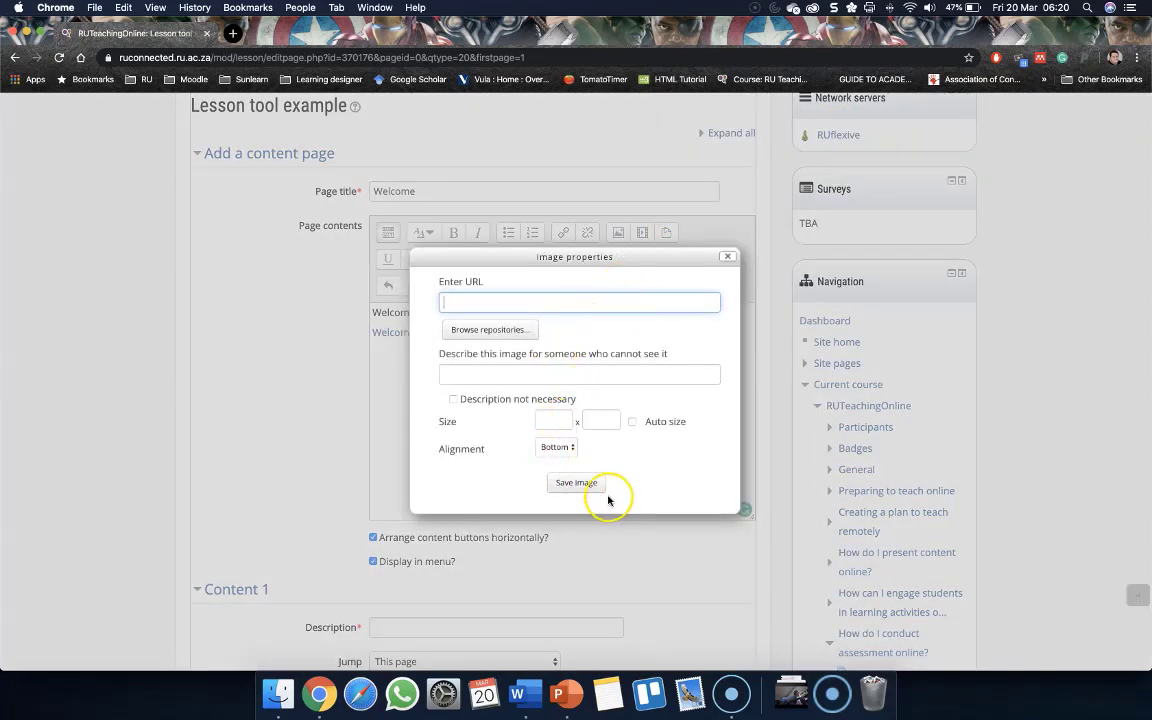
{"action": "left_click", "coordinate": [728, 256]}
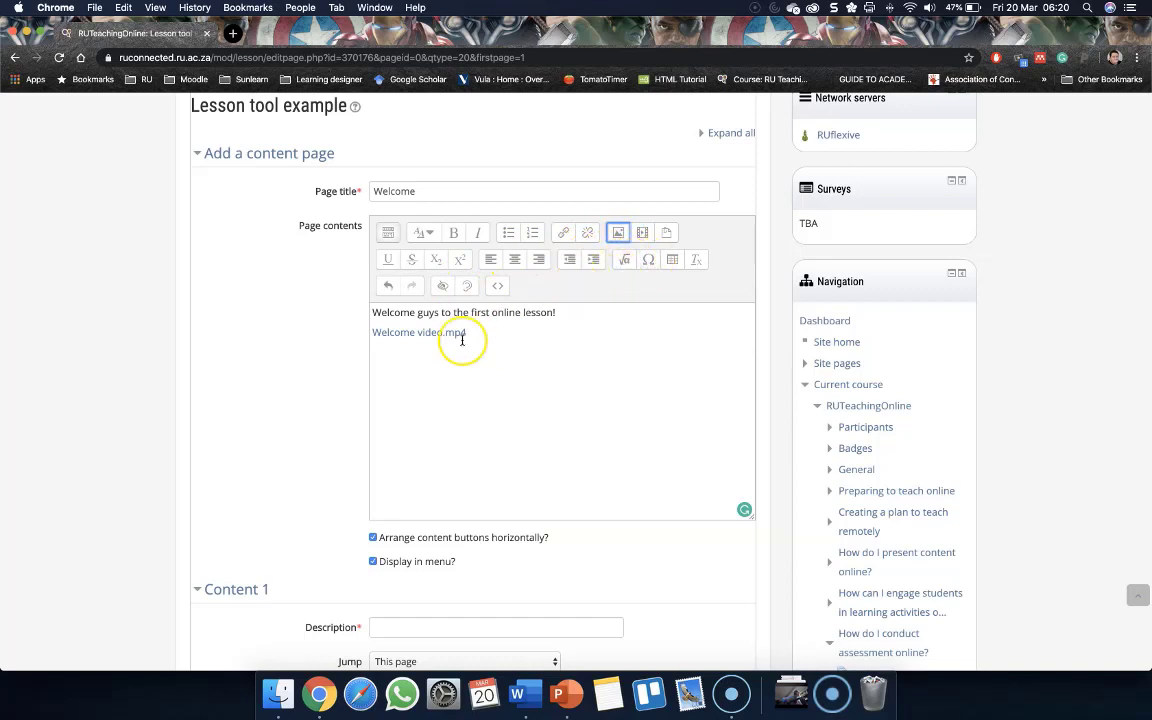
Enter 'Next page' as the description of Content 1
{"action": "scroll", "coordinate": [463, 335], "scroll_direction": "down", "scroll_amount": 1}
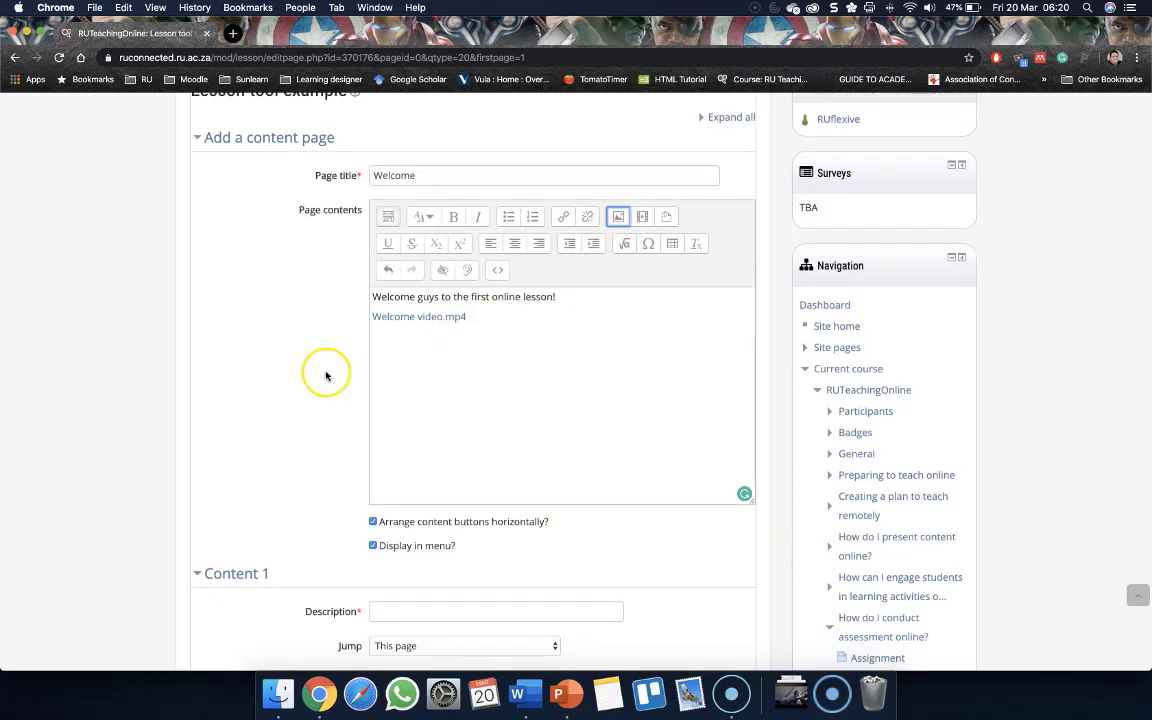
{"action": "scroll", "coordinate": [245, 345], "scroll_direction": "down", "scroll_amount": 3}
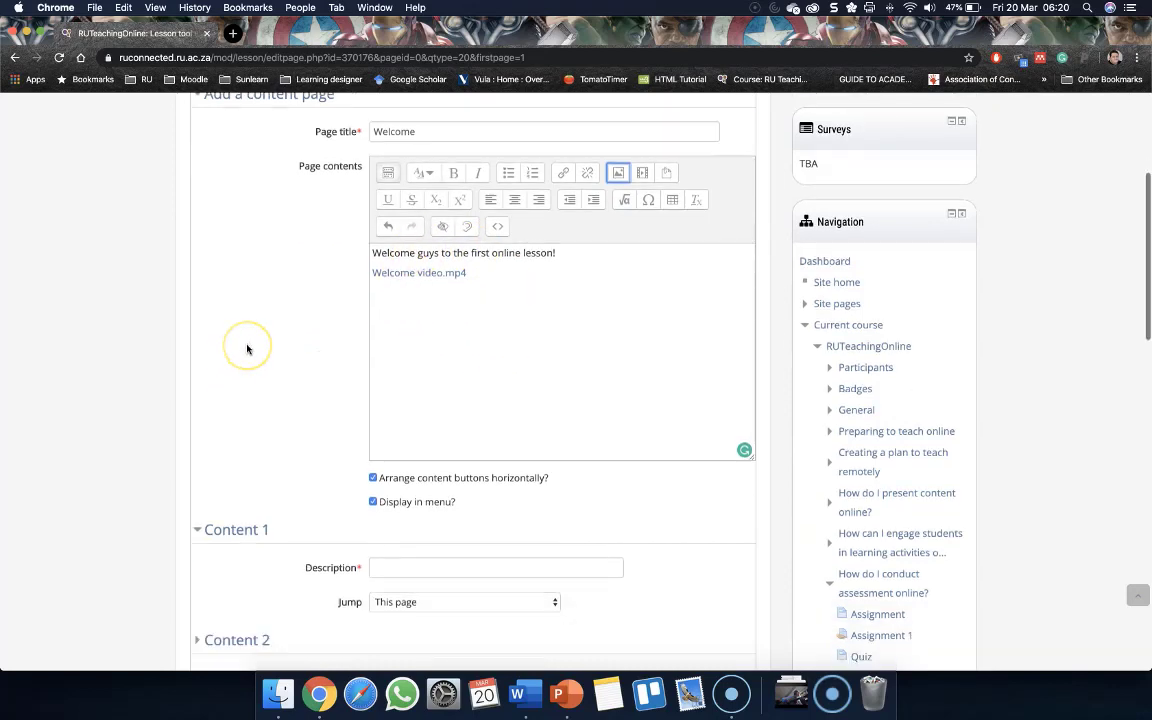
{"action": "scroll", "coordinate": [247, 348], "scroll_direction": "down", "scroll_amount": 4}
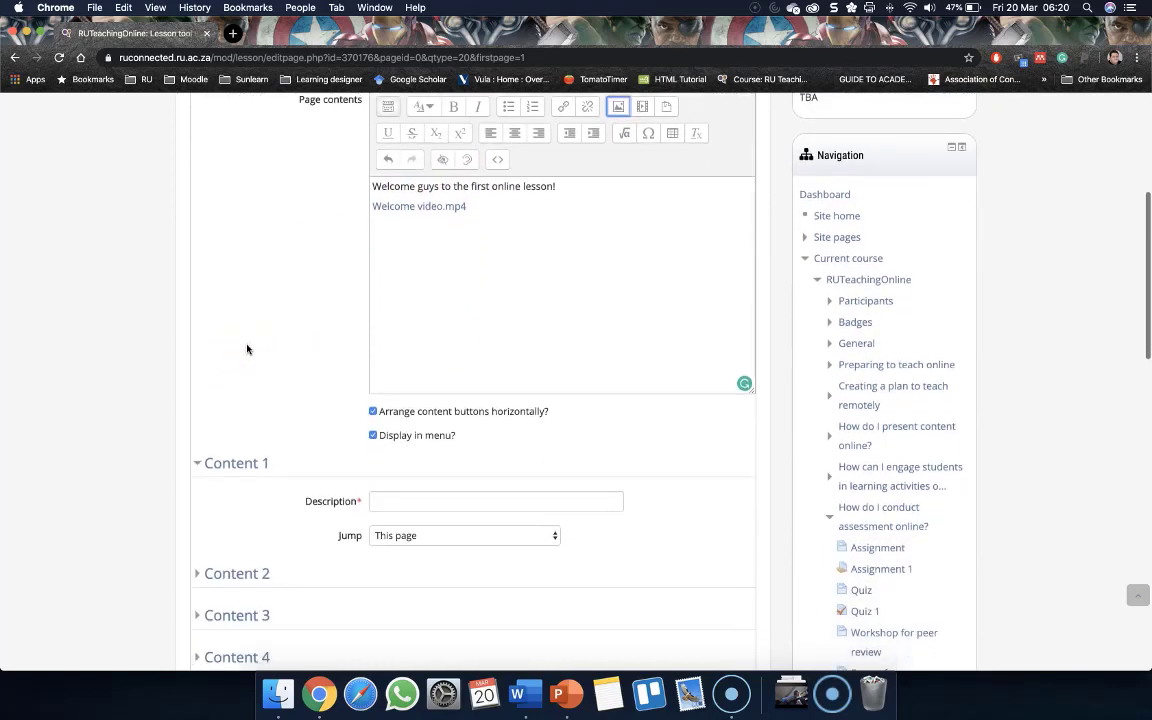
{"action": "scroll", "coordinate": [247, 348], "scroll_direction": "down", "scroll_amount": 2}
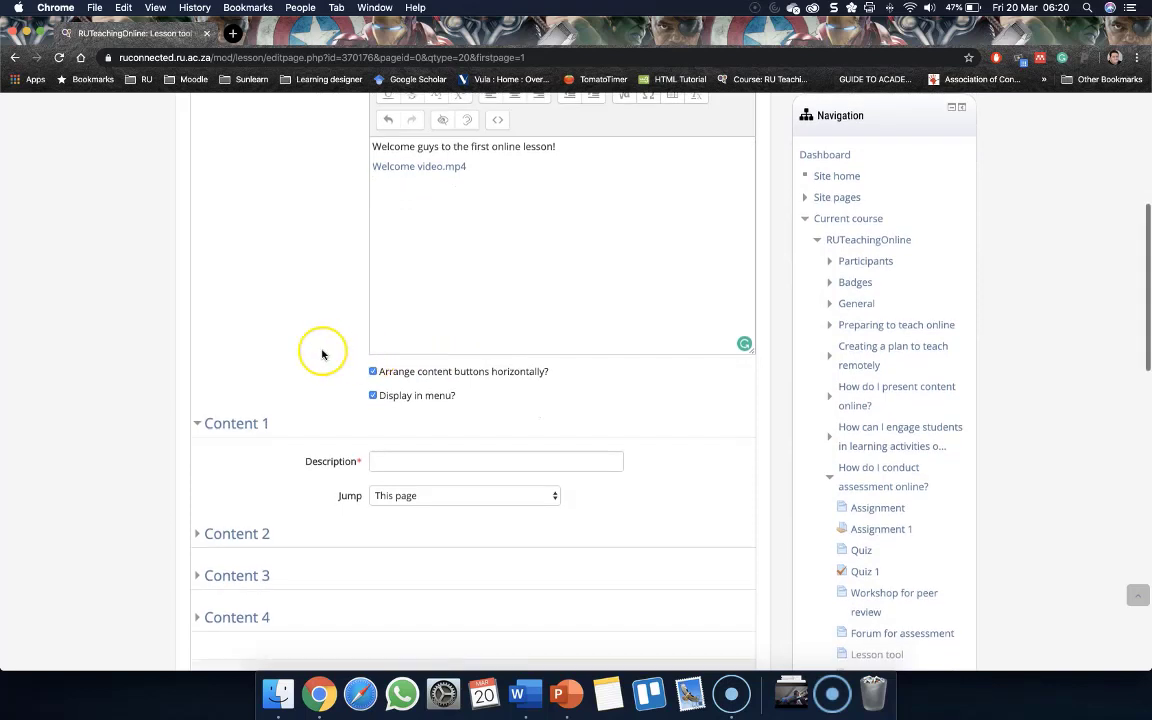
{"action": "scroll", "coordinate": [360, 372], "scroll_direction": "down", "scroll_amount": 1}
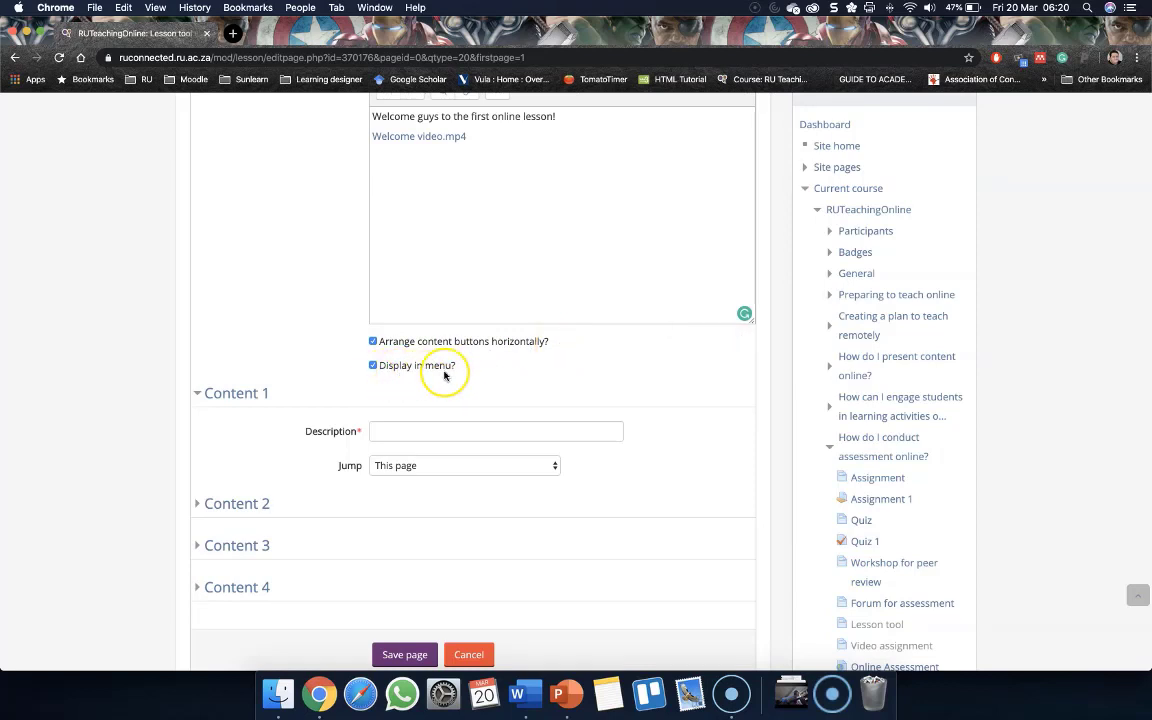
{"action": "scroll", "coordinate": [440, 373], "scroll_direction": "down", "scroll_amount": 2}
{"action": "left_click", "coordinate": [380, 343]}
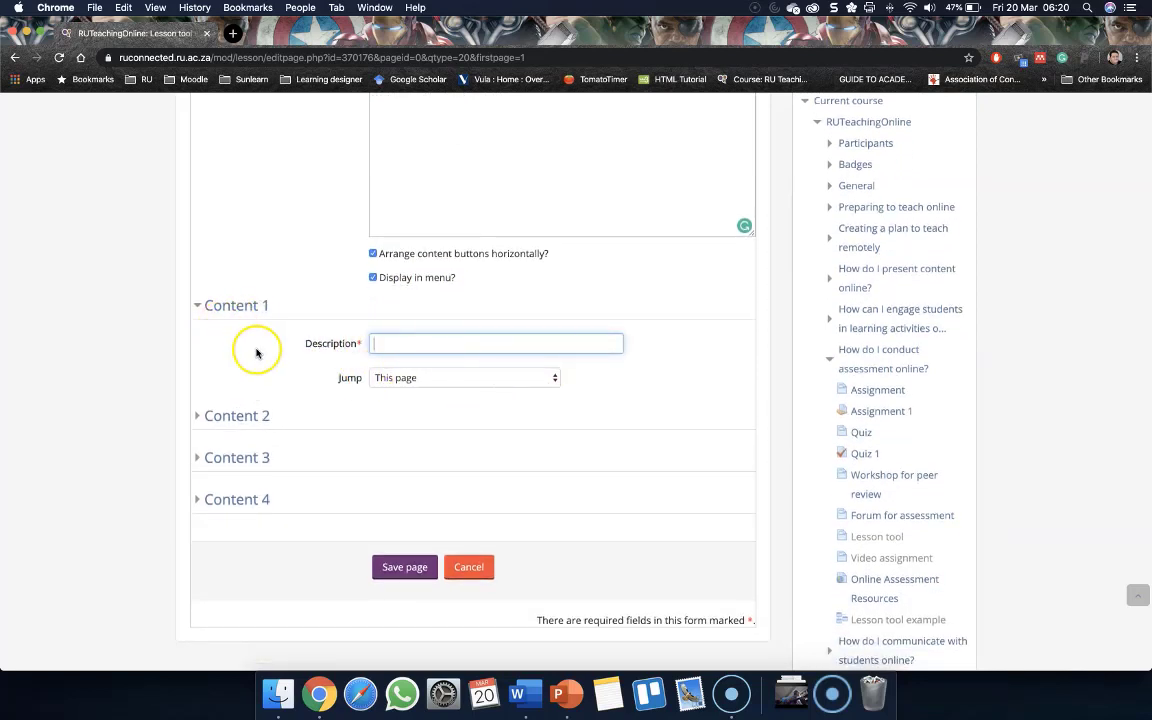
{"action": "left_click", "coordinate": [399, 345]}
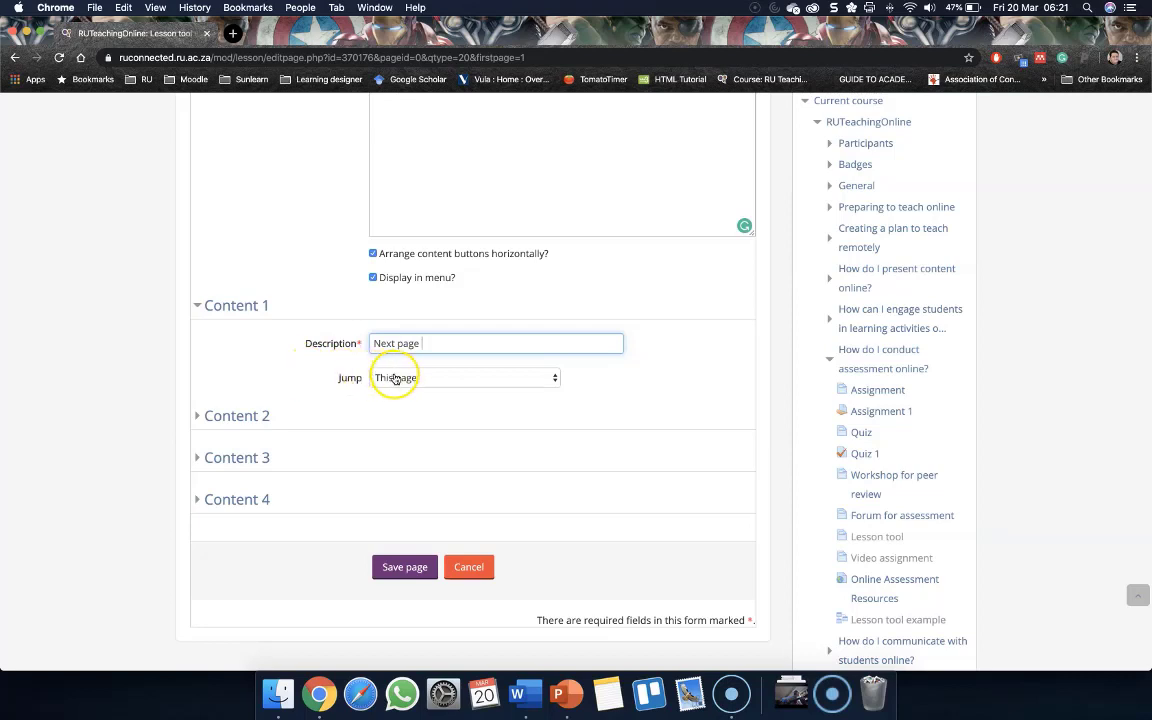
Set Content 1's jump to Next page and save the Welcome page
{"action": "left_click", "coordinate": [395, 378]}
{"action": "left_click", "coordinate": [234, 398]}
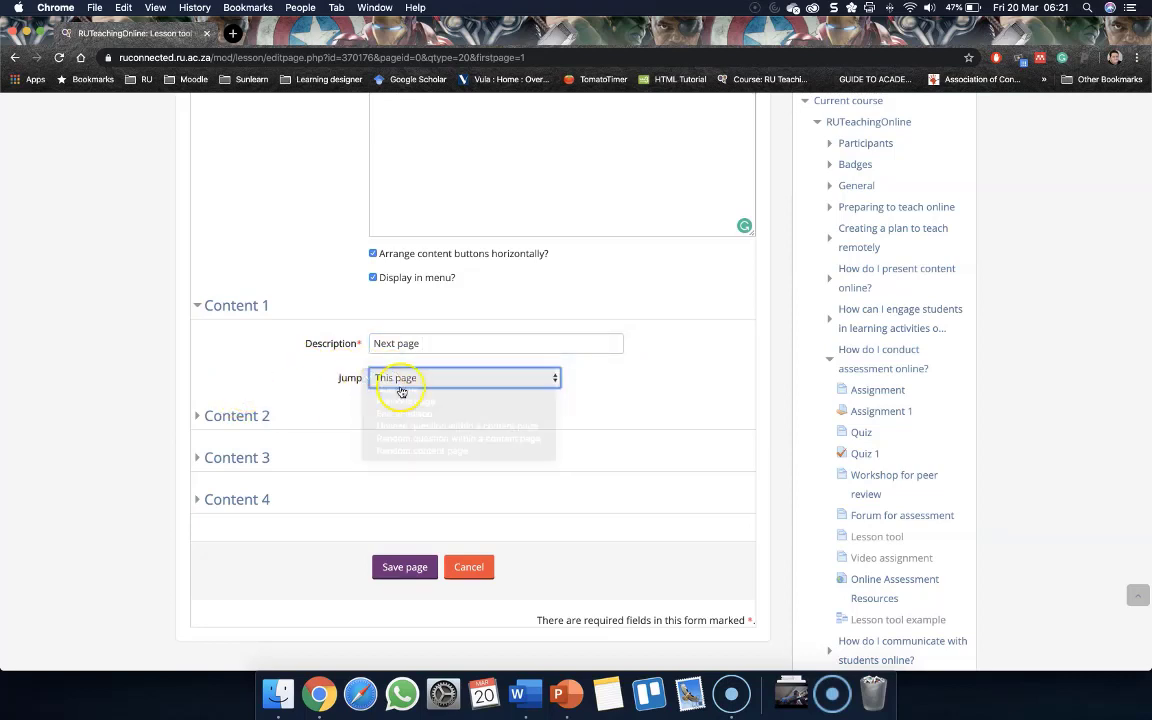
{"action": "left_click", "coordinate": [406, 379]}
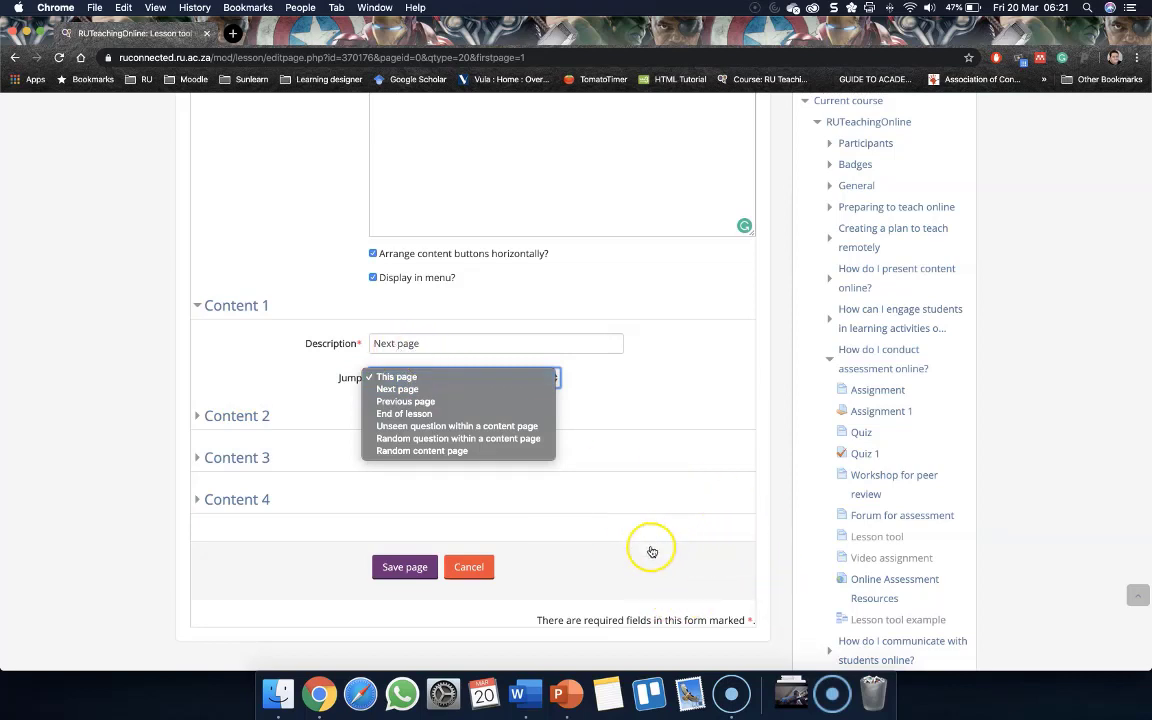
{"action": "left_click", "coordinate": [403, 391]}
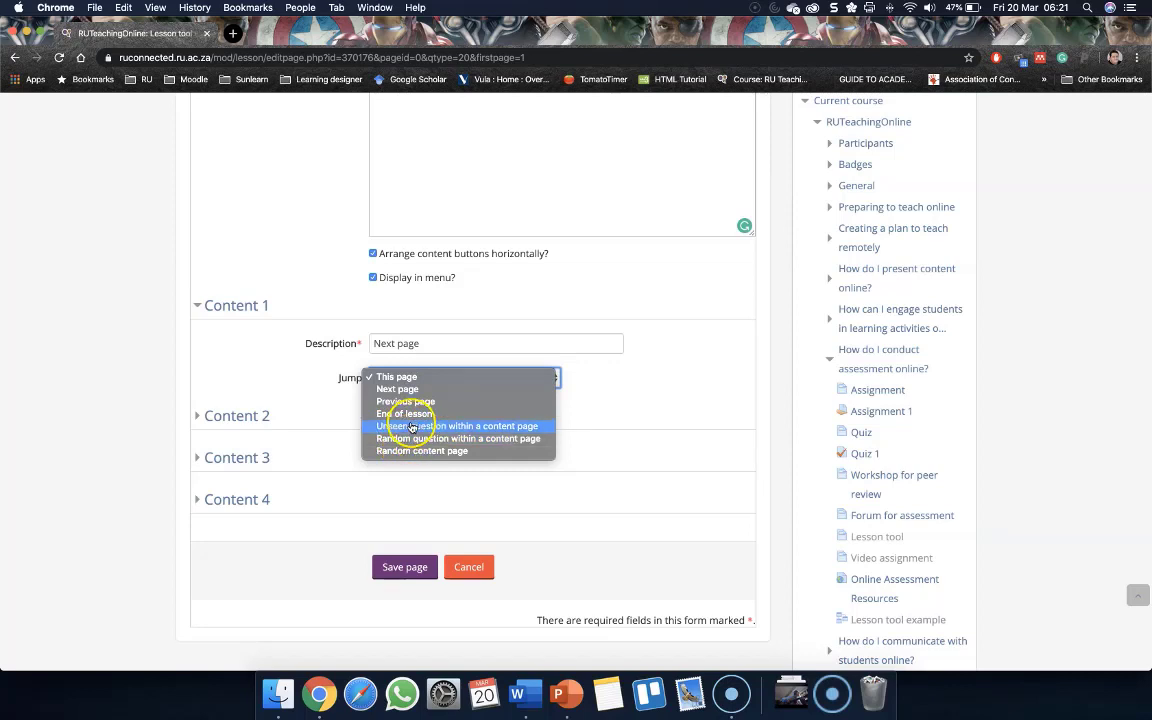
{"action": "left_click", "coordinate": [293, 371]}
{"action": "left_click", "coordinate": [411, 378]}
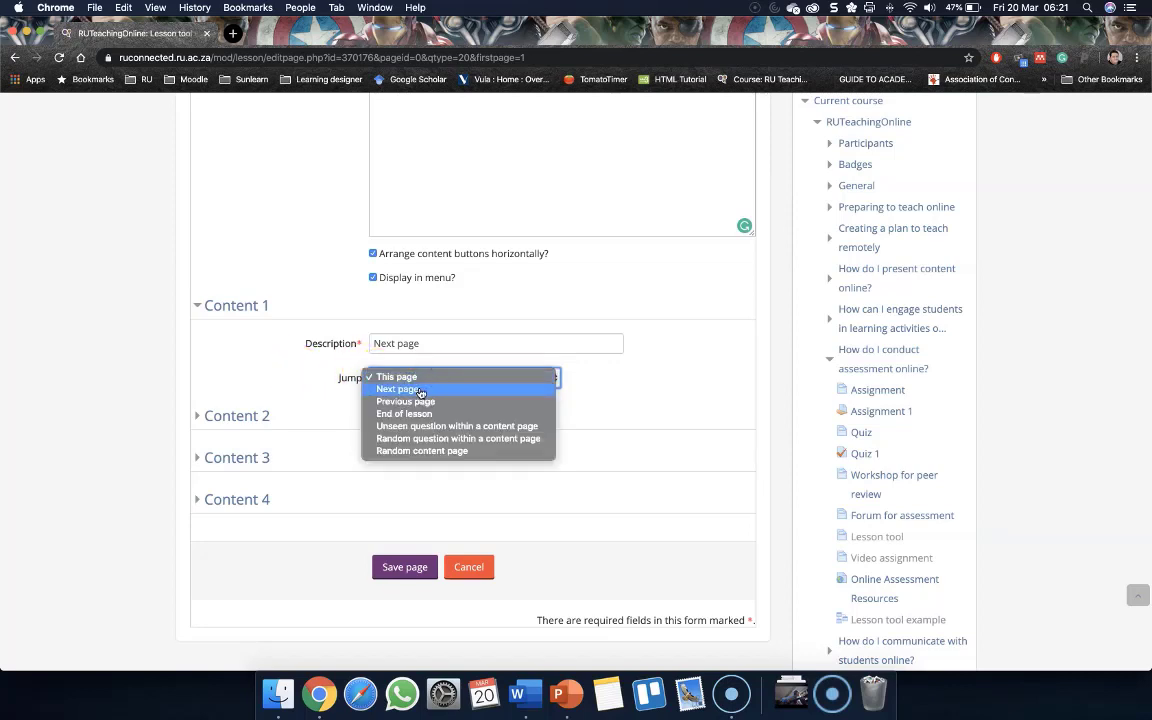
{"action": "left_click", "coordinate": [421, 390]}
{"action": "scroll", "coordinate": [320, 460], "scroll_direction": "down", "scroll_amount": 1}
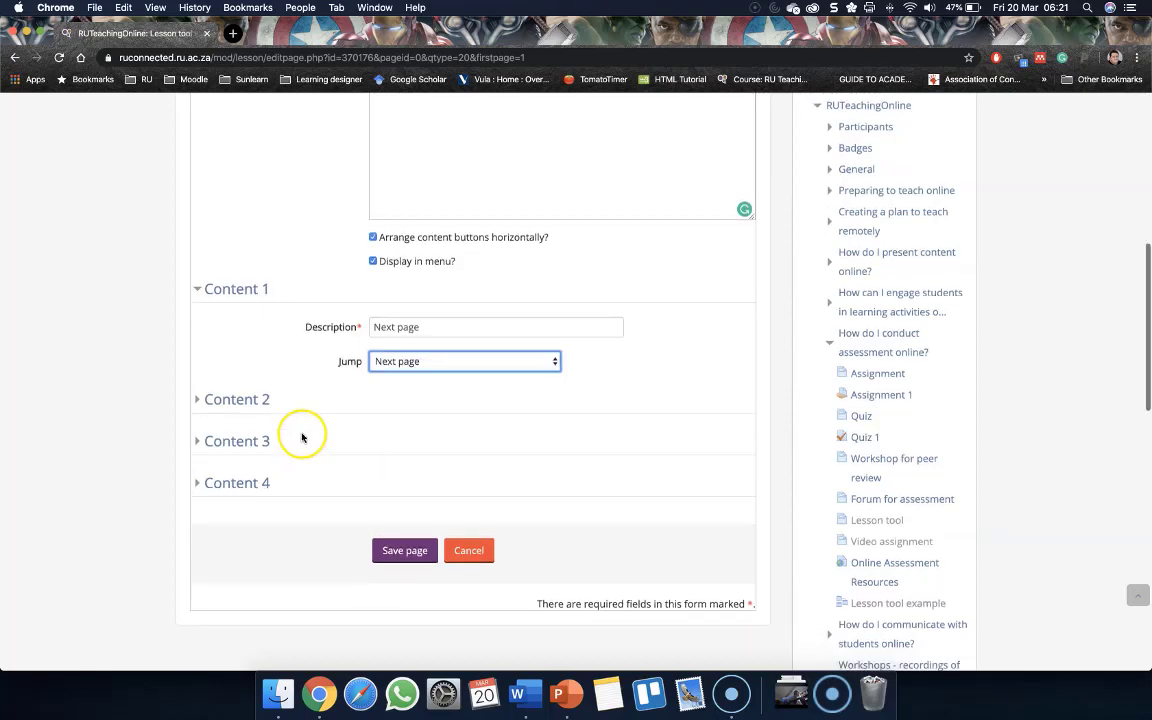
{"action": "left_click", "coordinate": [406, 534]}
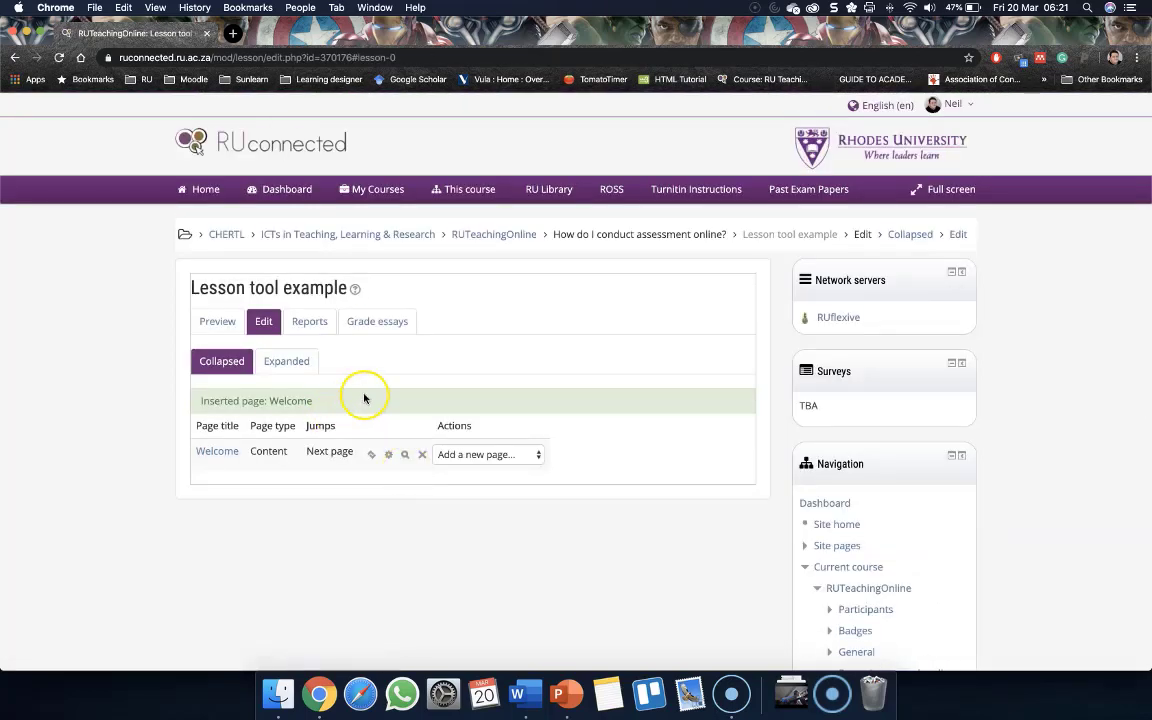
Preview the lesson, play the welcome video and follow its Next page button
{"action": "scroll", "coordinate": [322, 470], "scroll_direction": "down", "scroll_amount": 2}
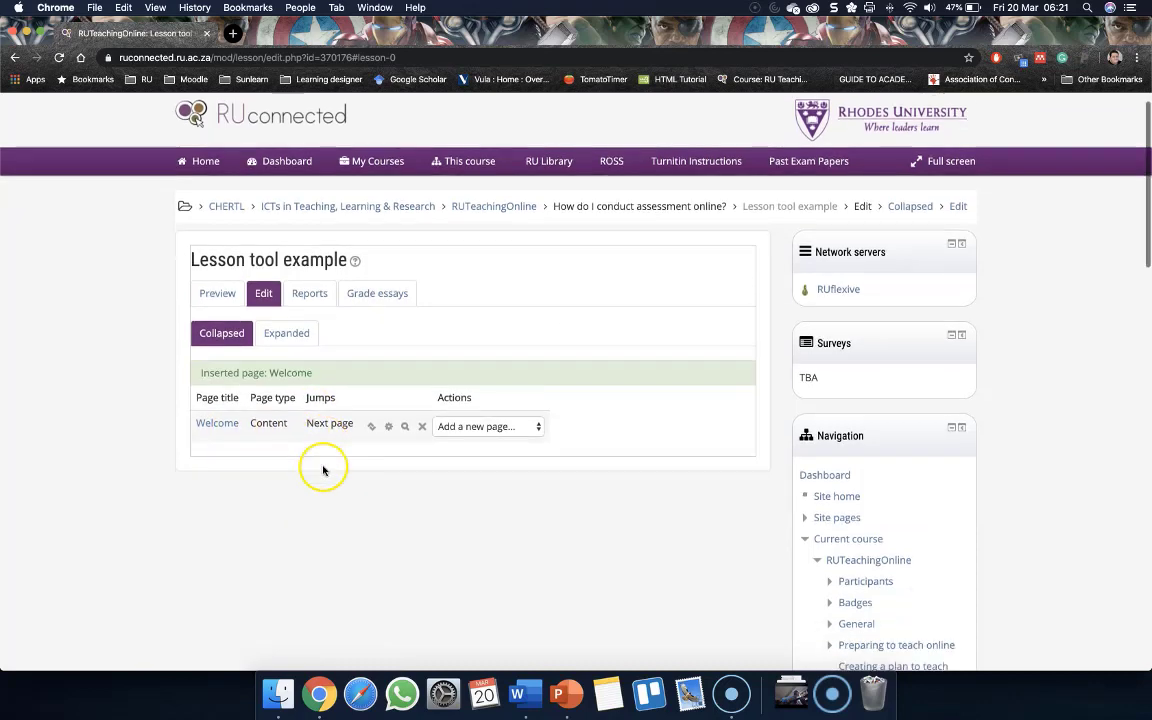
{"action": "scroll", "coordinate": [322, 470], "scroll_direction": "down", "scroll_amount": 2}
{"action": "left_click", "coordinate": [218, 266]}
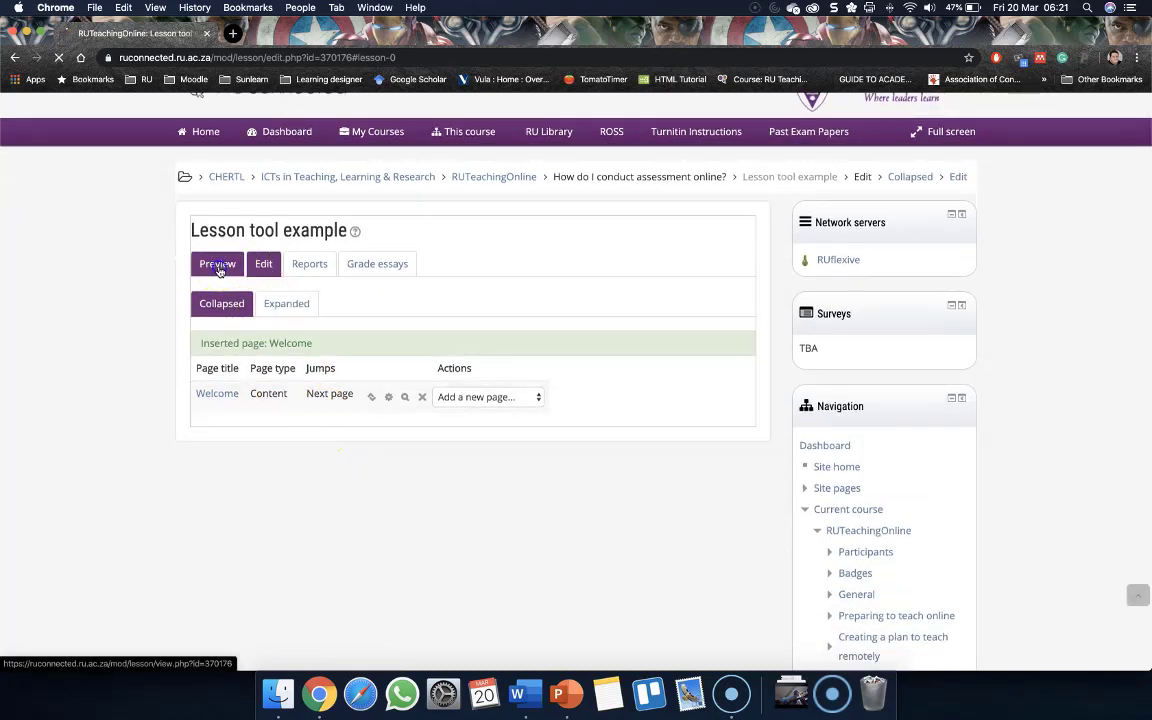
{"action": "scroll", "coordinate": [195, 350], "scroll_direction": "down", "scroll_amount": 3}
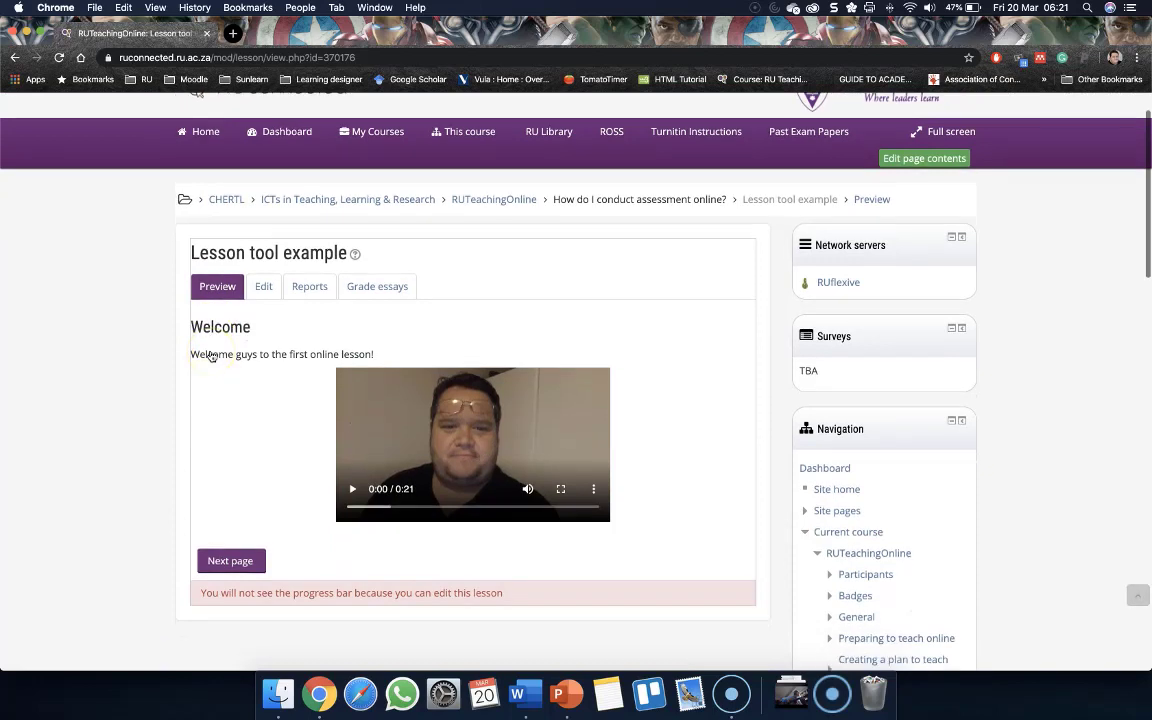
{"action": "scroll", "coordinate": [212, 356], "scroll_direction": "down", "scroll_amount": 3}
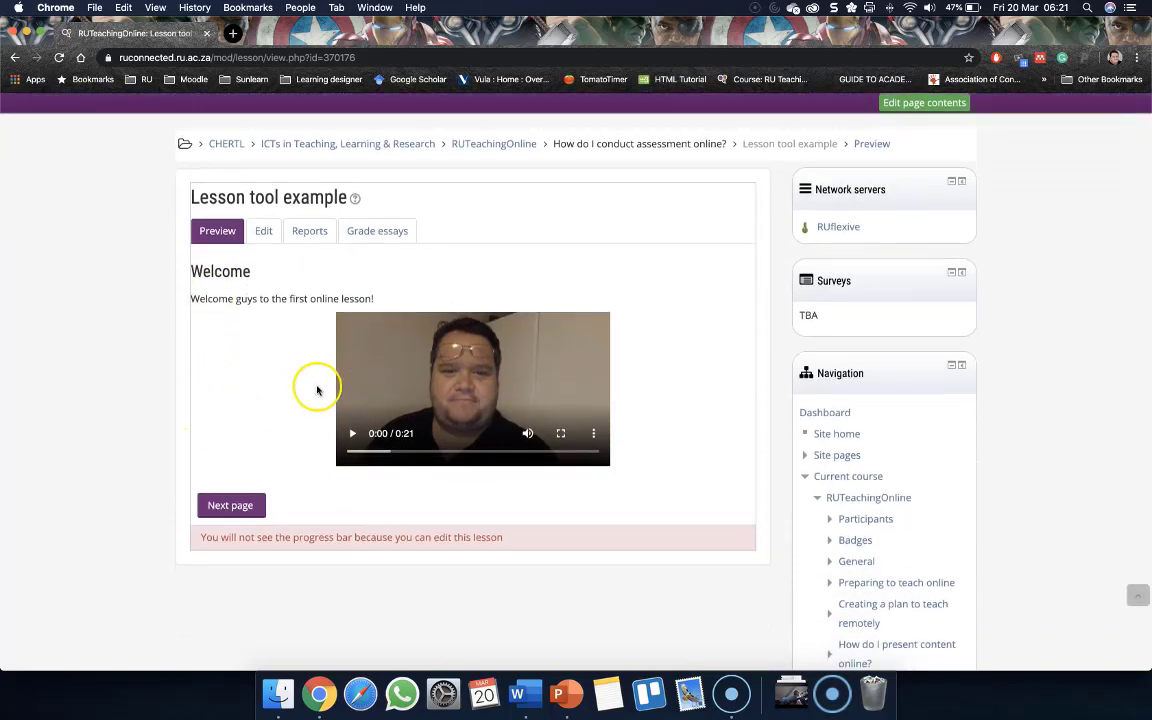
{"action": "left_click", "coordinate": [351, 436]}
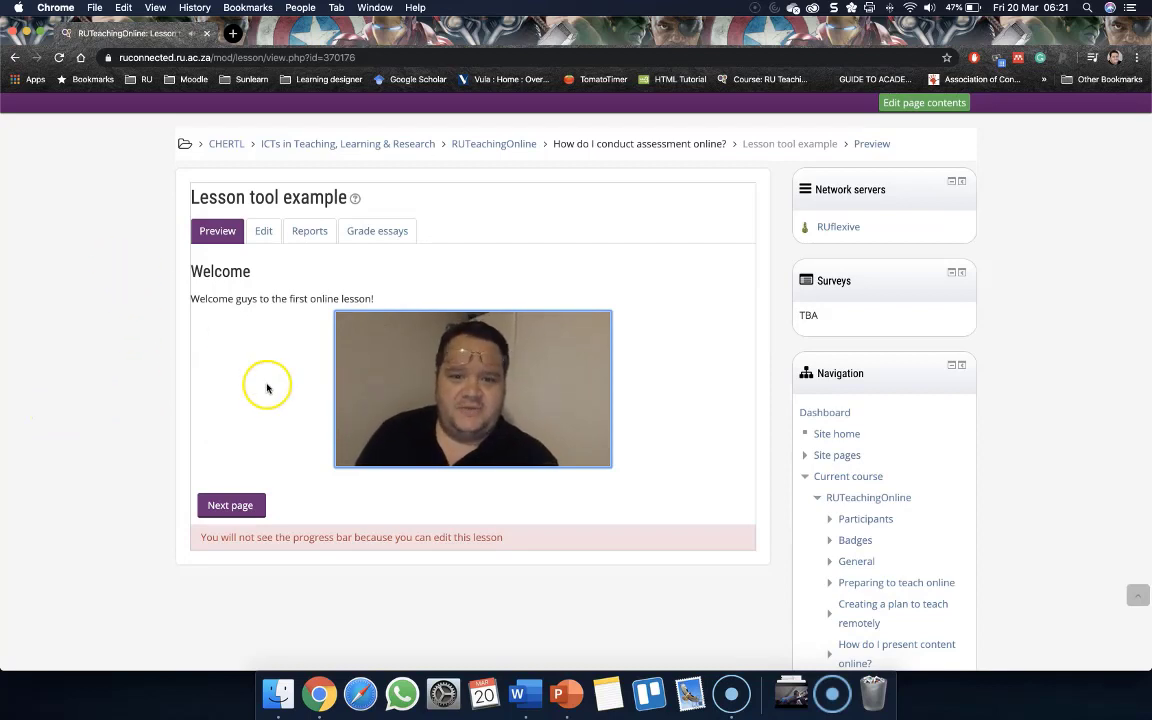
{"action": "left_click", "coordinate": [357, 440]}
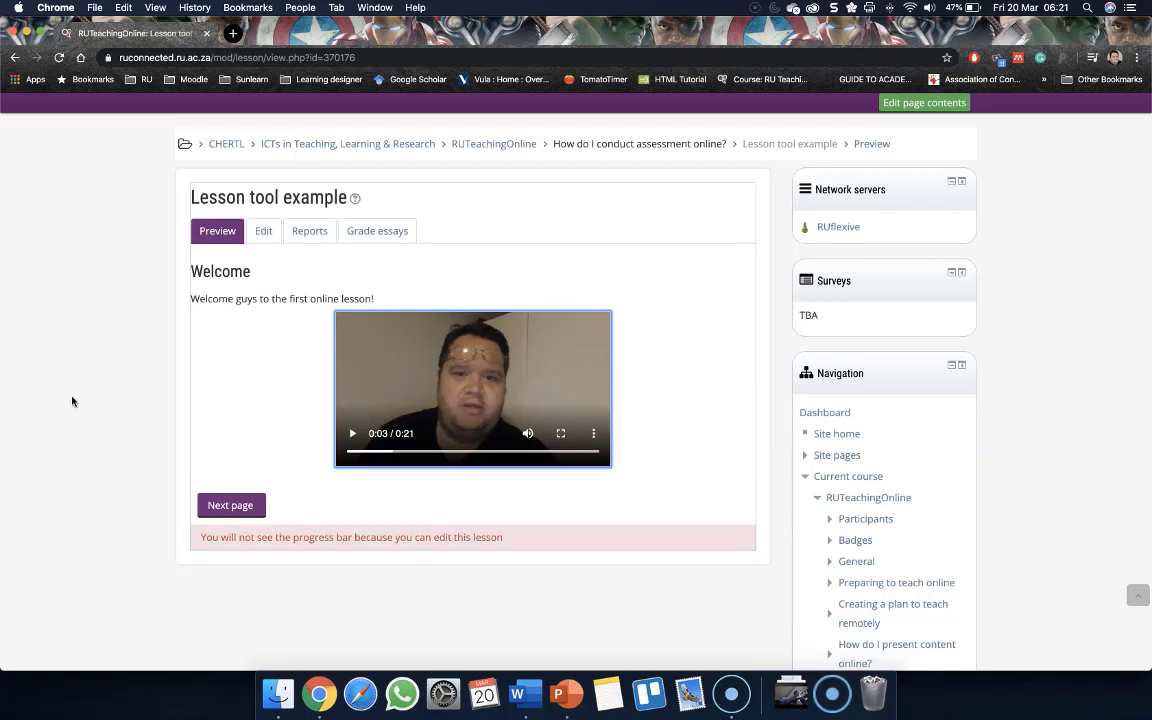
{"action": "left_click", "coordinate": [233, 505]}
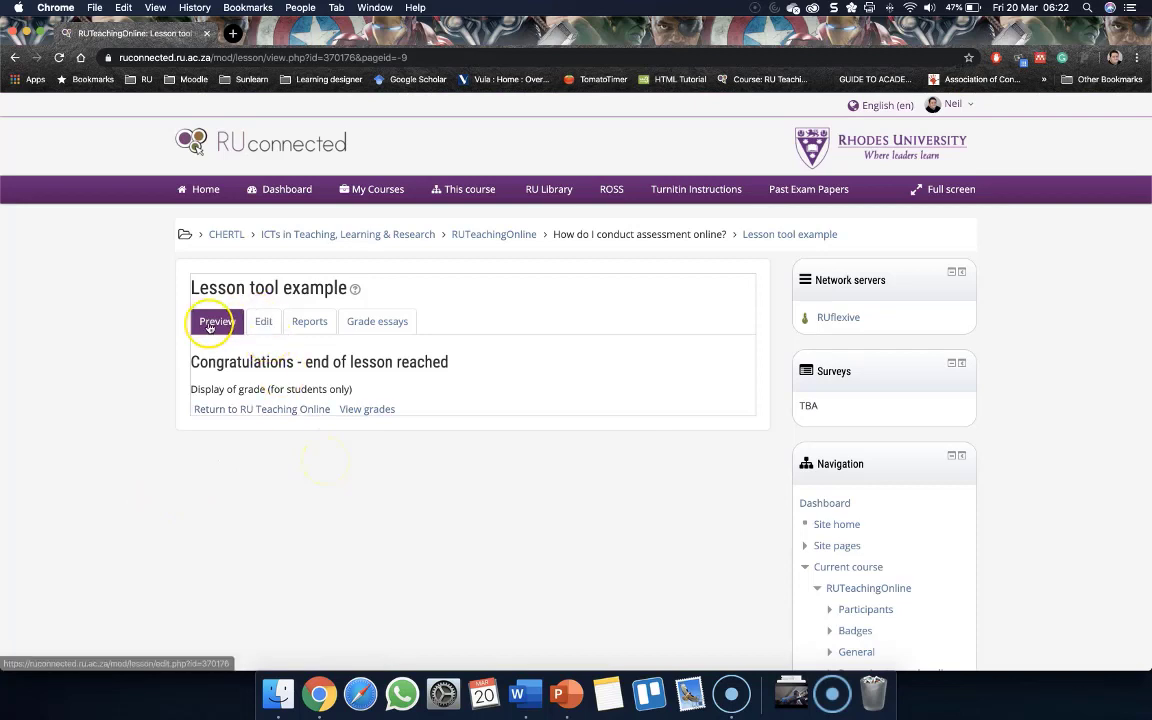
Return to the lesson's edit view and add a new content page
{"action": "left_click", "coordinate": [262, 322]}
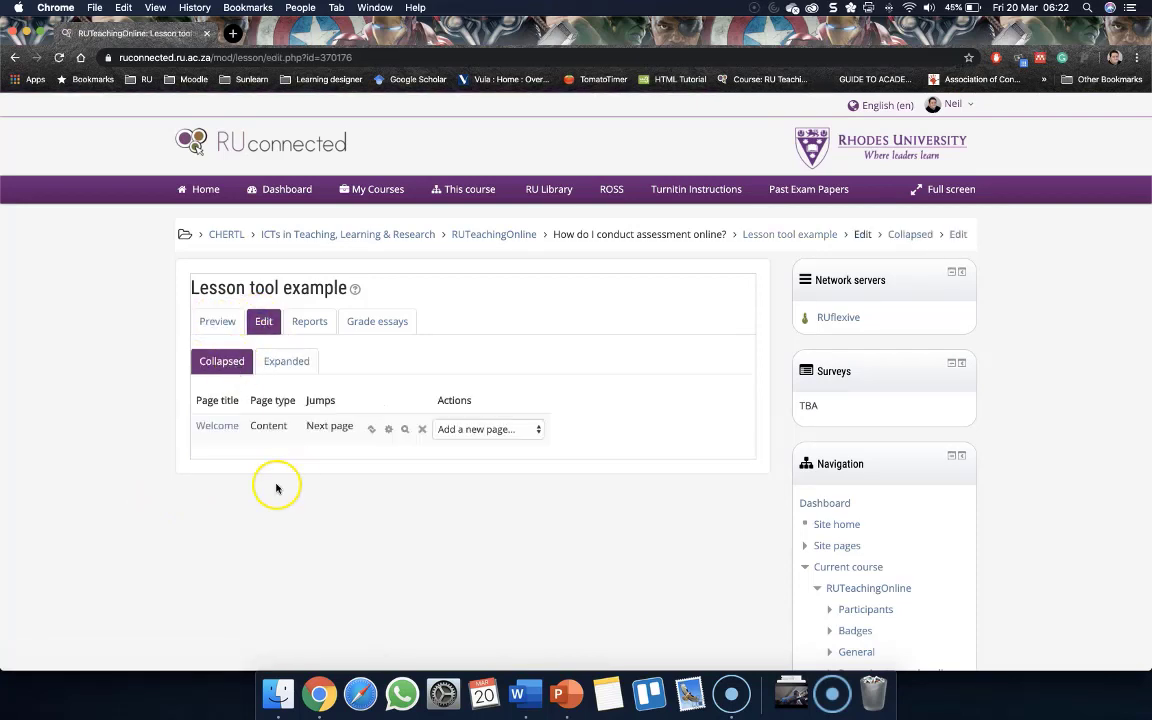
{"action": "scroll", "coordinate": [275, 485], "scroll_direction": "down", "scroll_amount": 1}
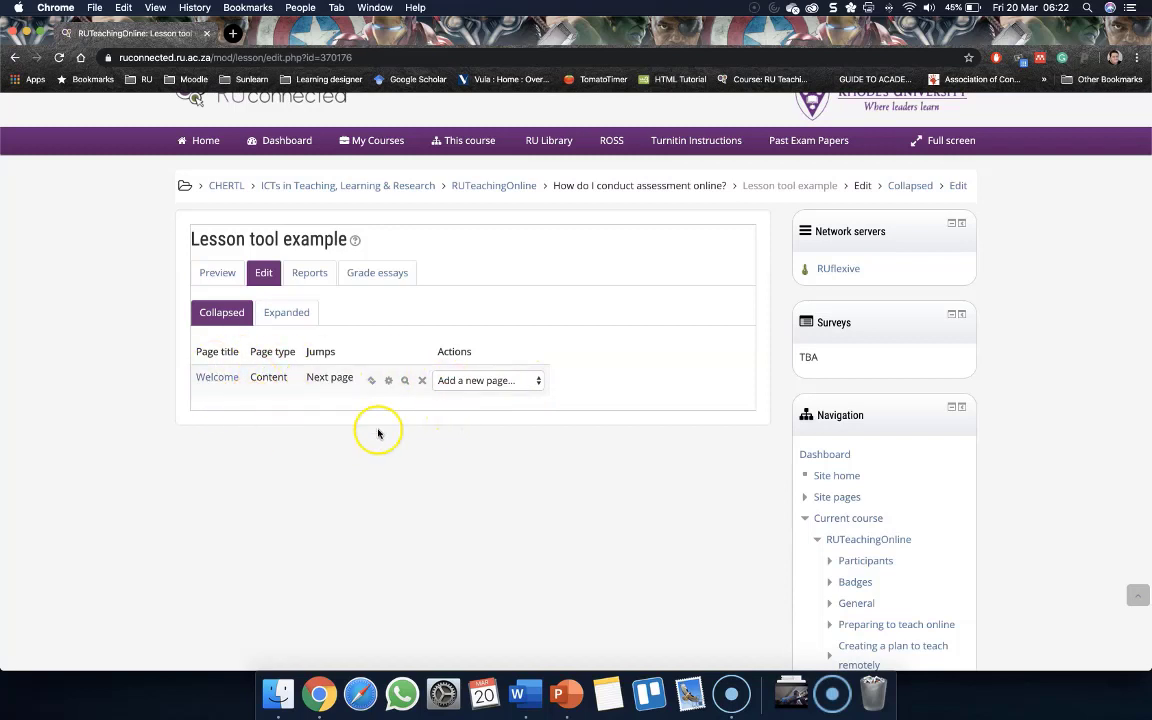
{"action": "left_click", "coordinate": [492, 387]}
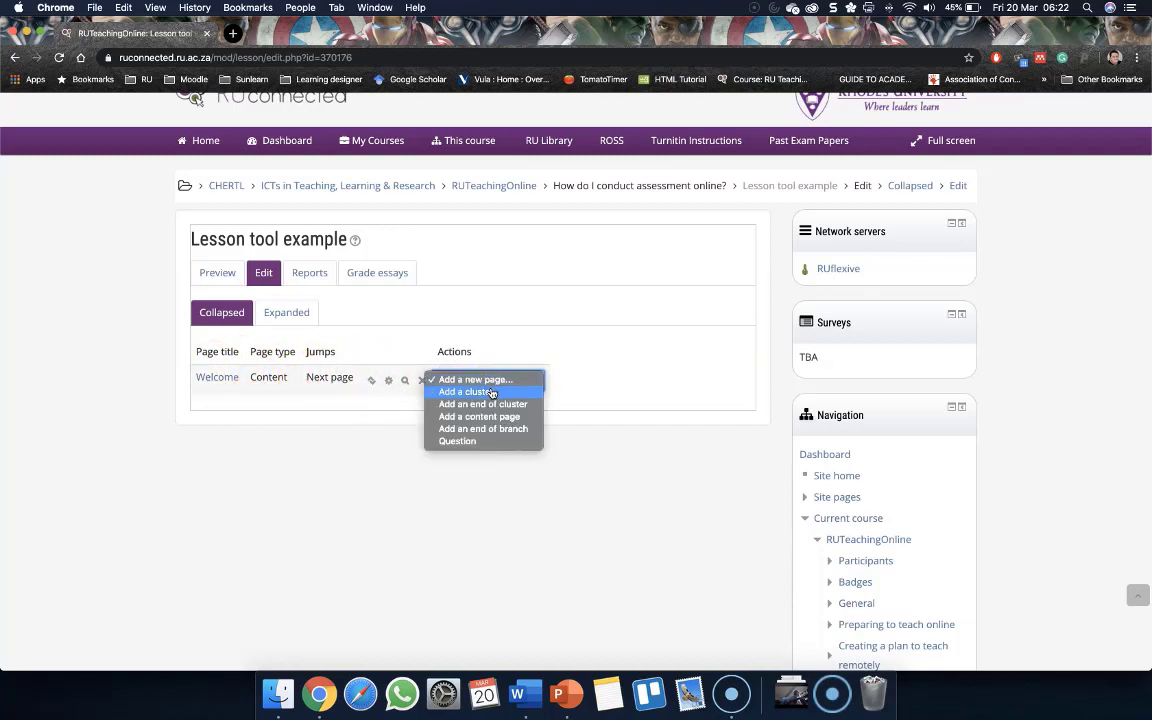
{"action": "left_click", "coordinate": [487, 381]}
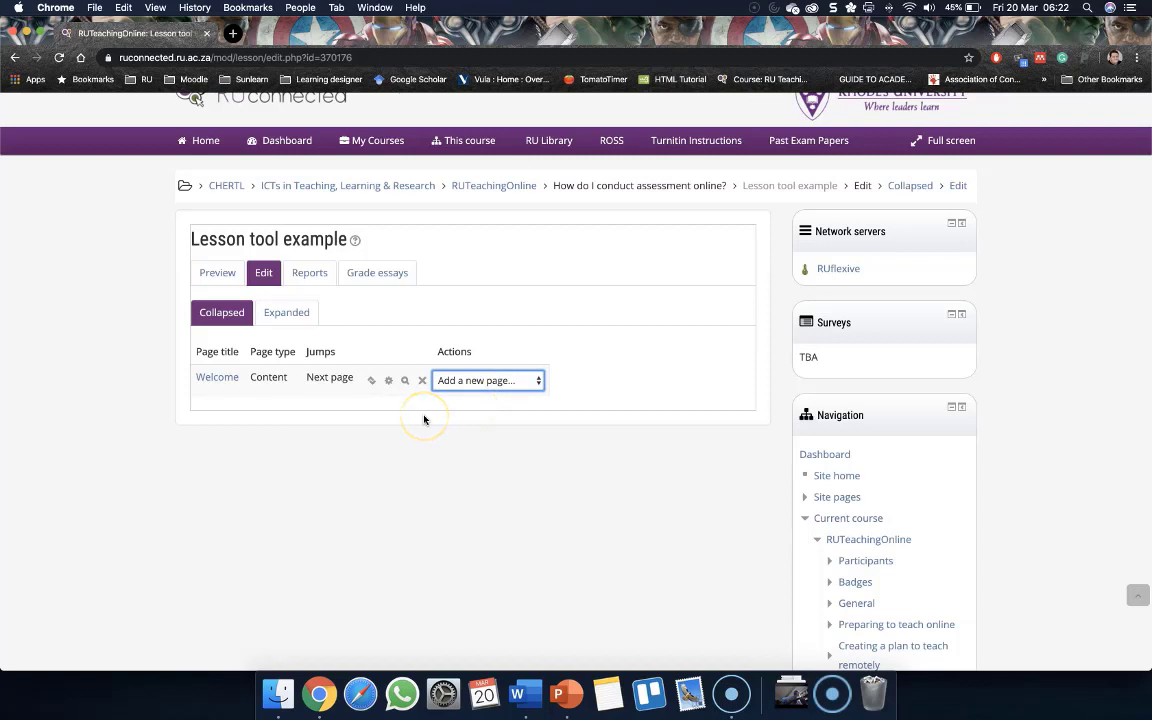
{"action": "left_click", "coordinate": [492, 381]}
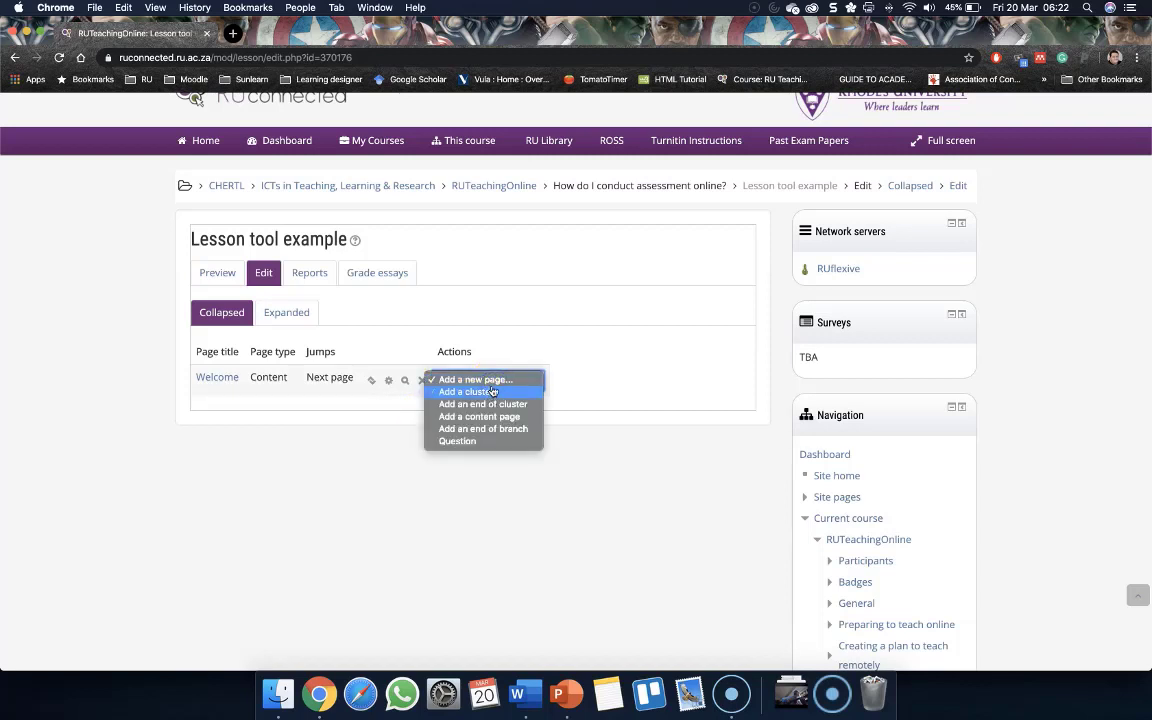
{"action": "left_click", "coordinate": [661, 427]}
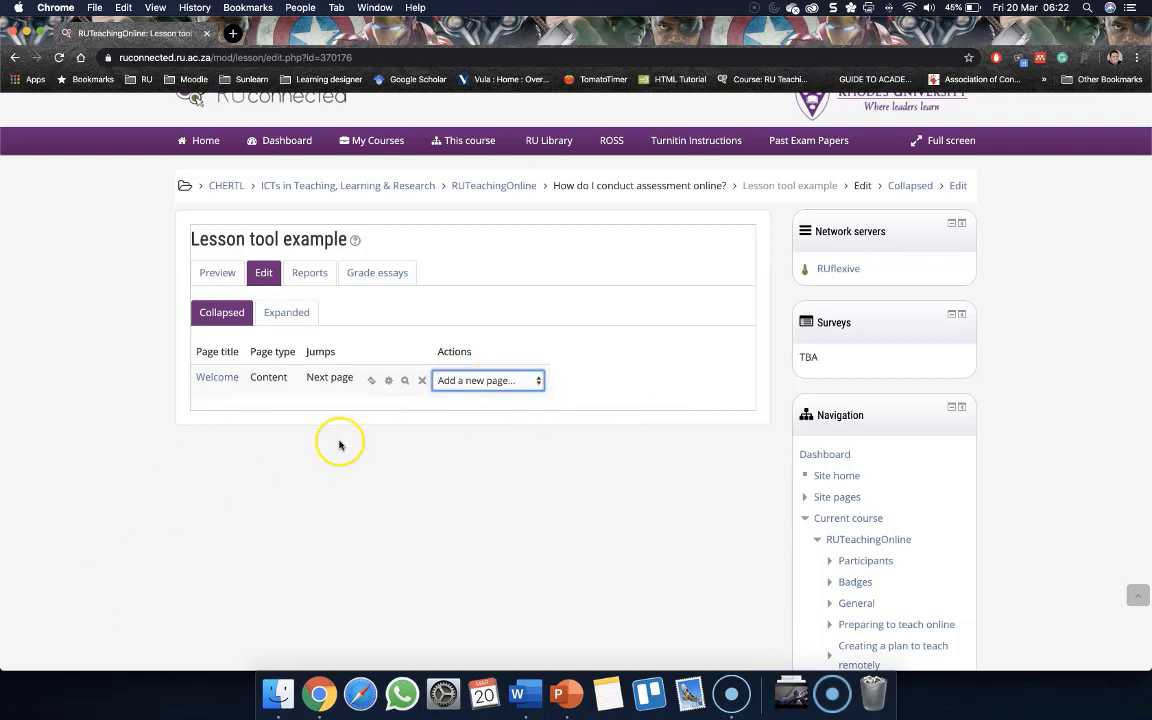
{"action": "left_click", "coordinate": [480, 381]}
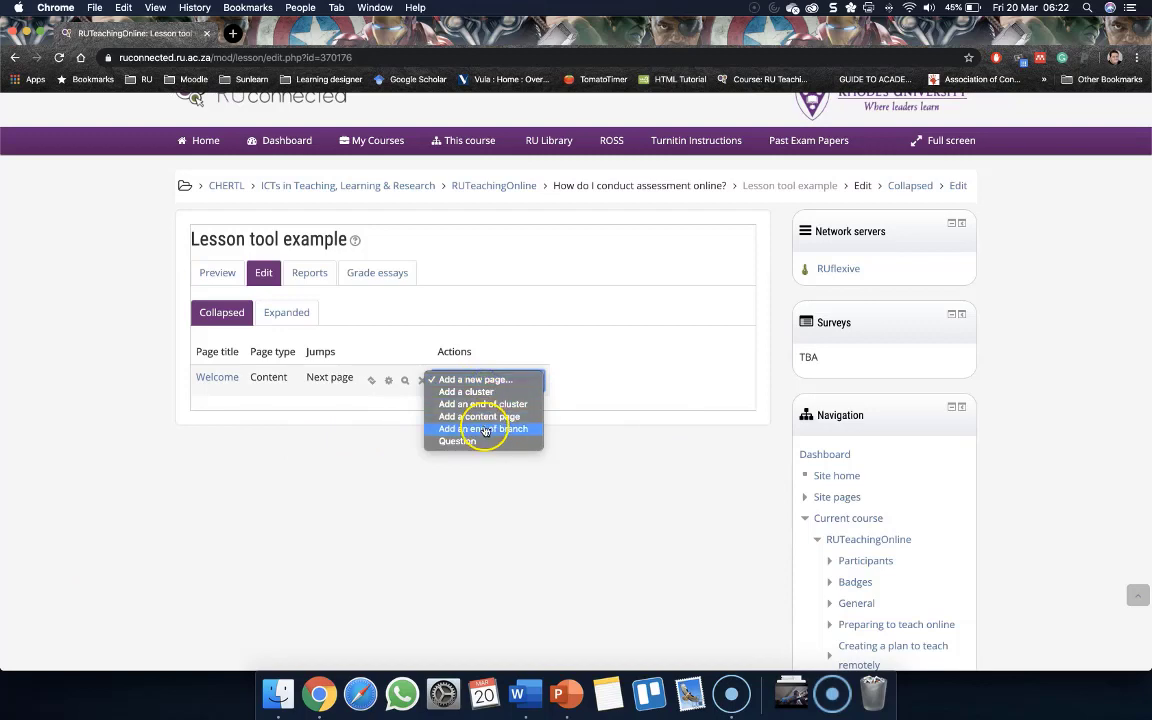
{"action": "left_click", "coordinate": [489, 416]}
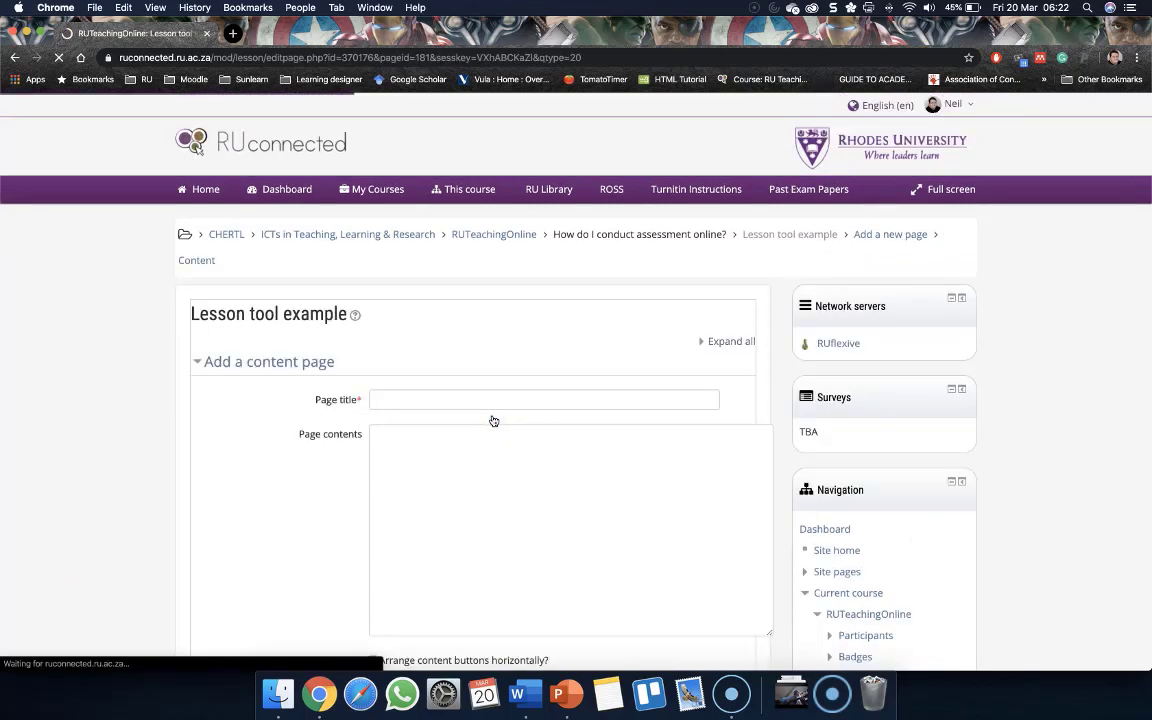
Title the new page 'Introduction' and enter 'Please watch this short video' as its page contents
{"action": "scroll", "coordinate": [206, 463], "scroll_direction": "down", "scroll_amount": 4}
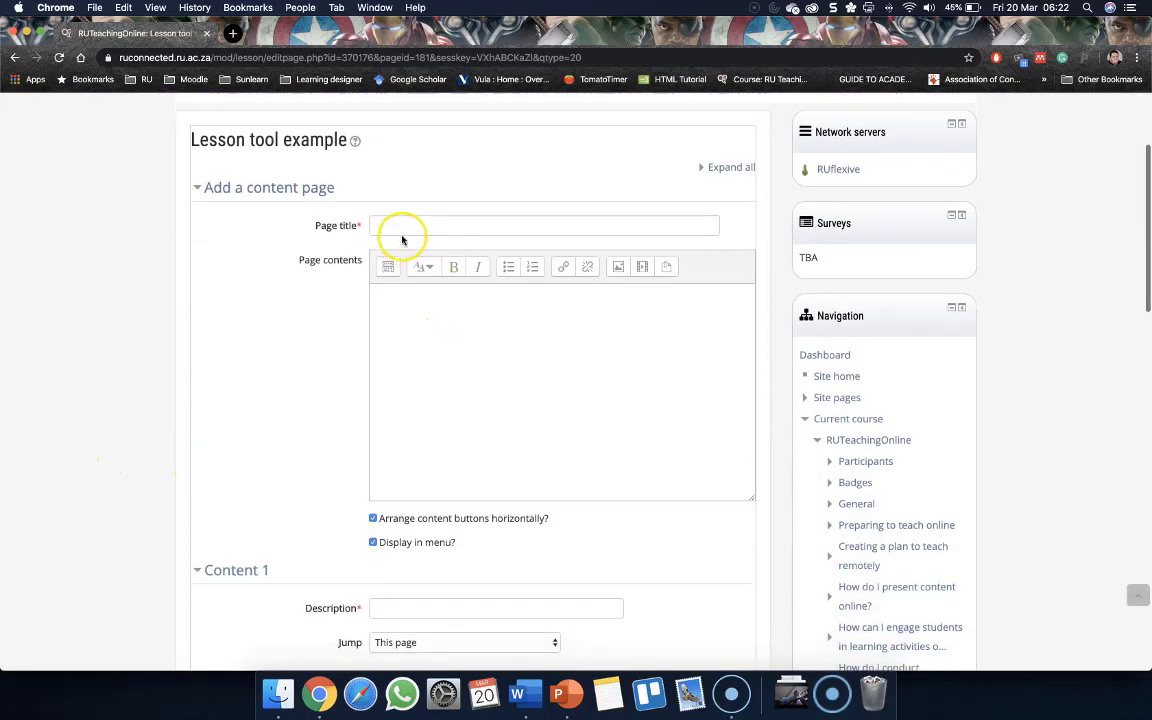
{"action": "left_click", "coordinate": [403, 231]}
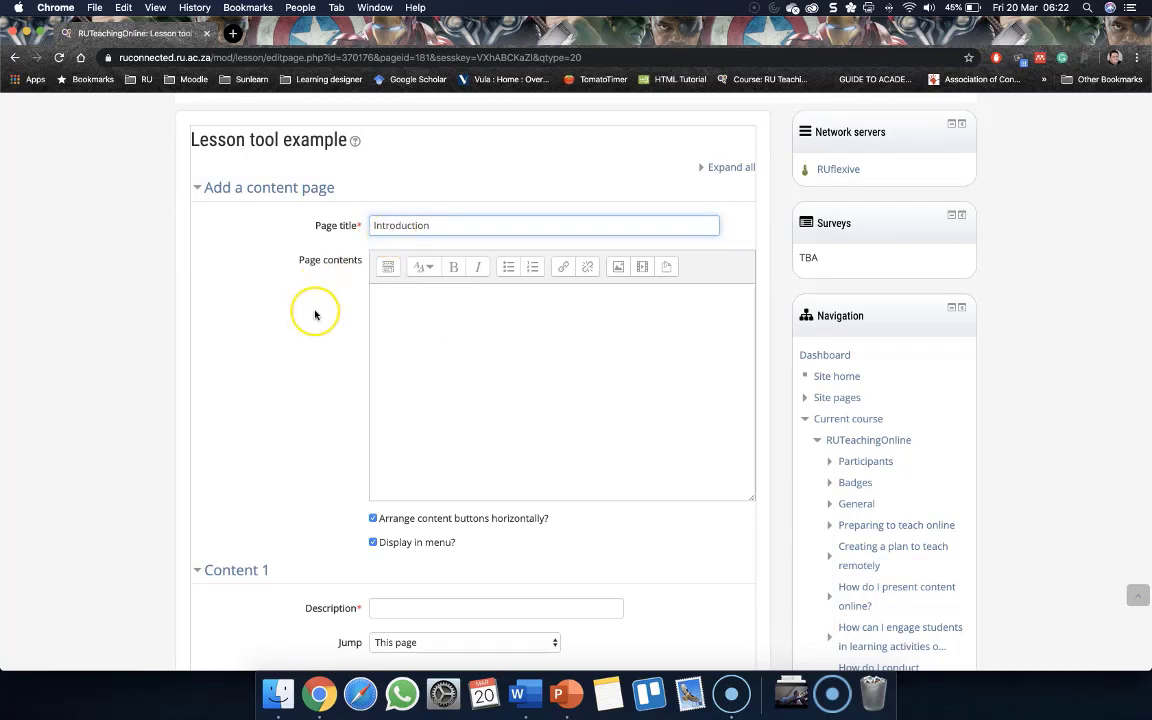
{"action": "left_click", "coordinate": [494, 297]}
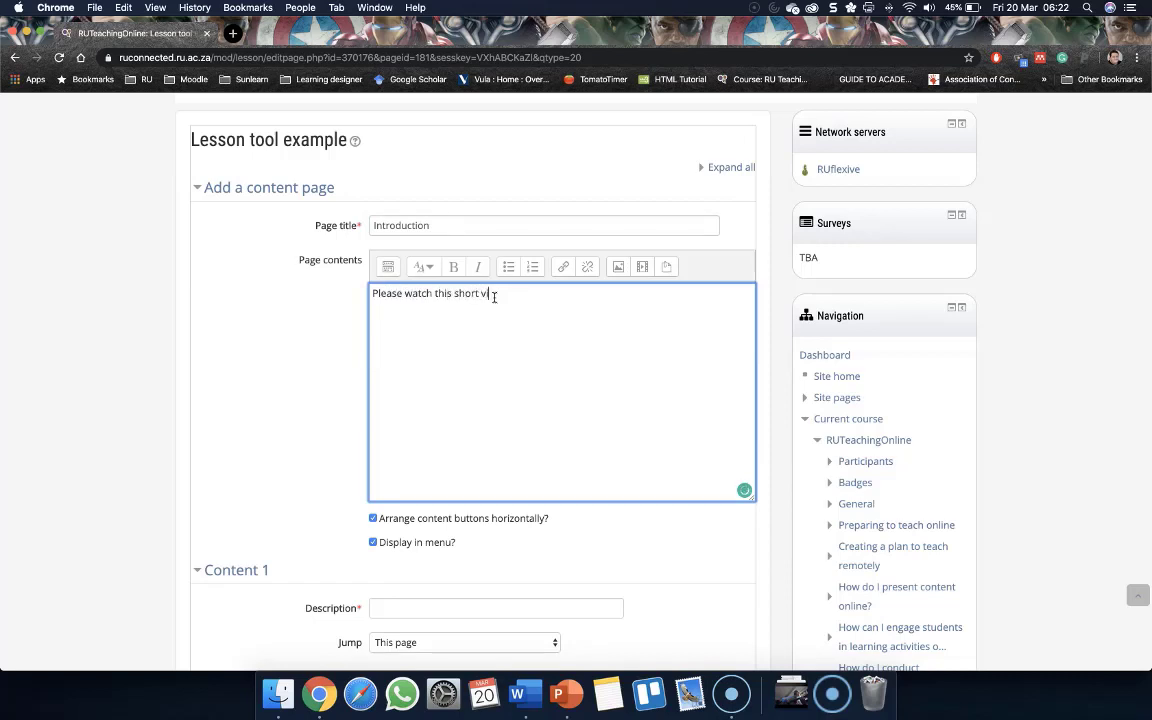
{"action": "scroll", "coordinate": [213, 419], "scroll_direction": "down", "scroll_amount": 2}
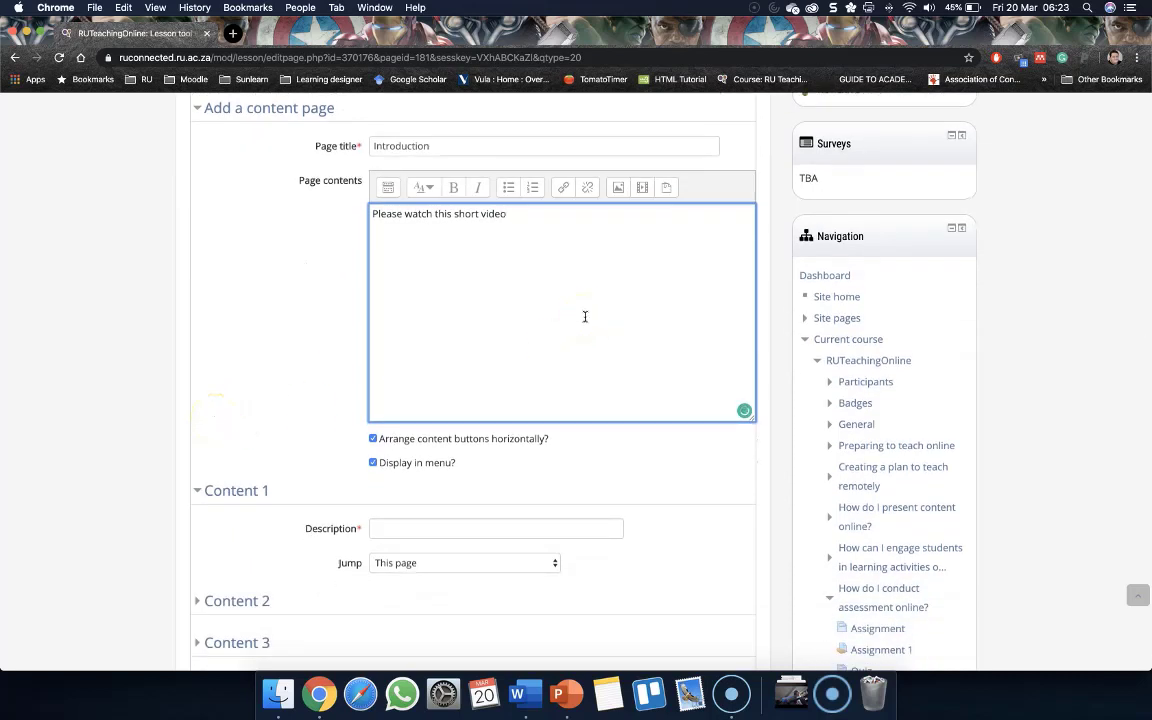
Upload intro 1 and act 1.mp4 from the Movies folder through the Insert media dialog and insert it into the contents
{"action": "left_click", "coordinate": [645, 189]}
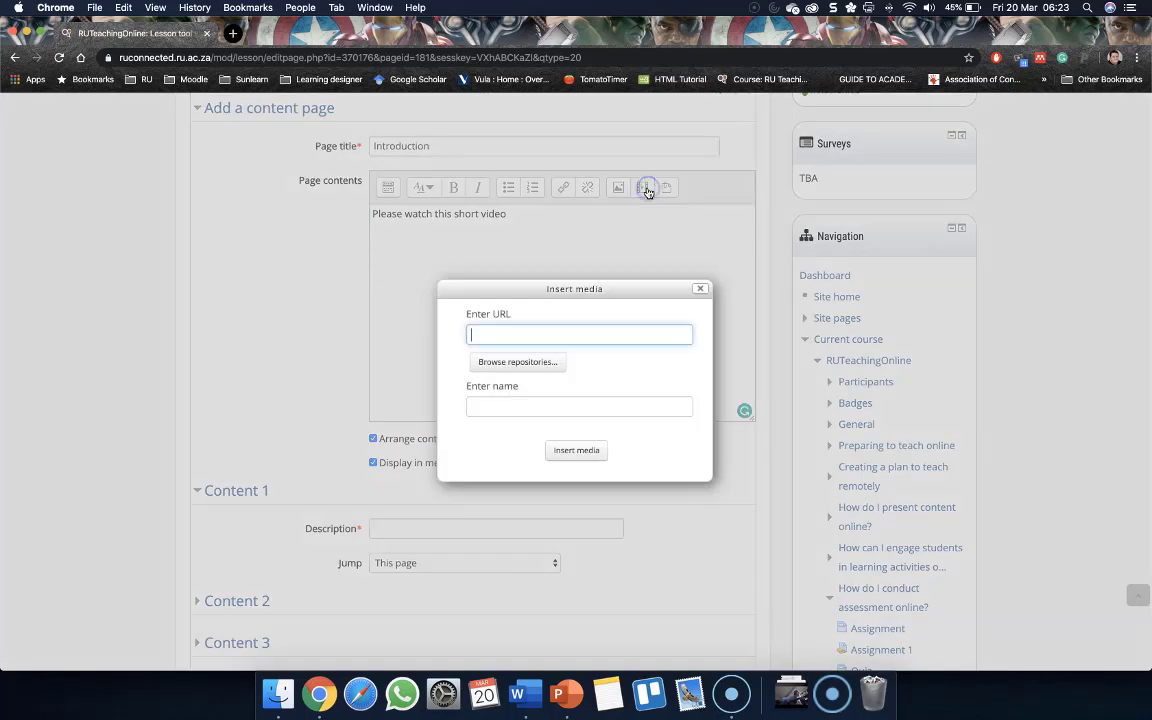
{"action": "left_click", "coordinate": [528, 364]}
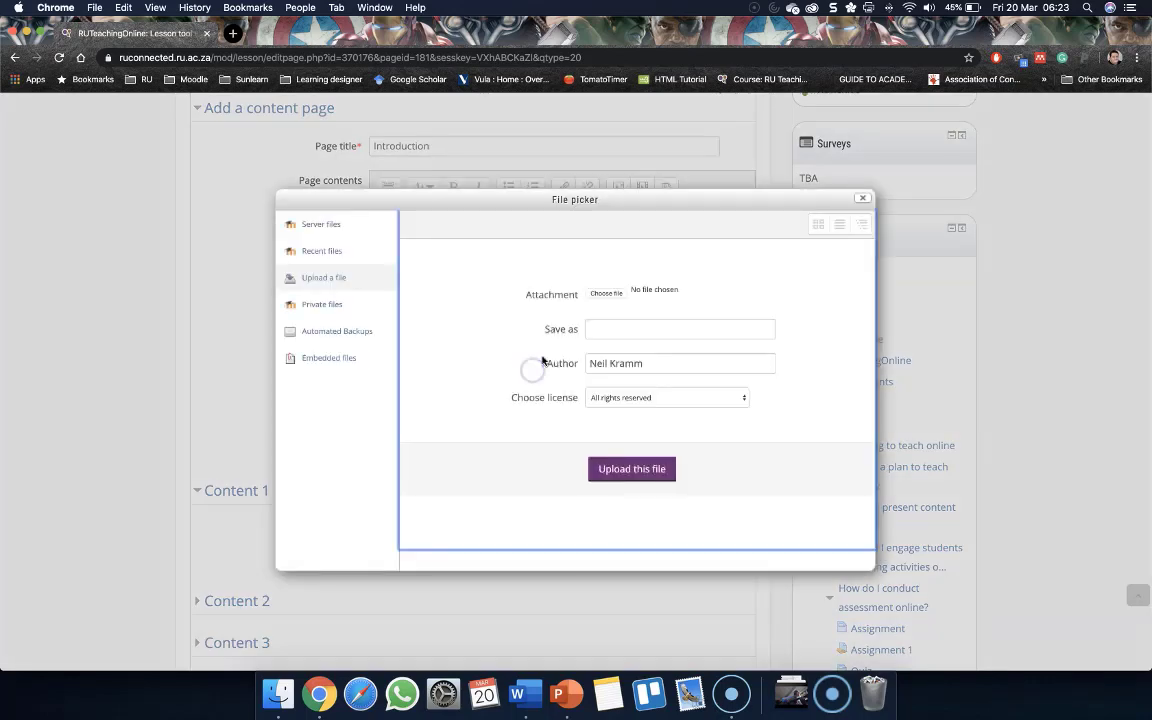
{"action": "left_click", "coordinate": [605, 295]}
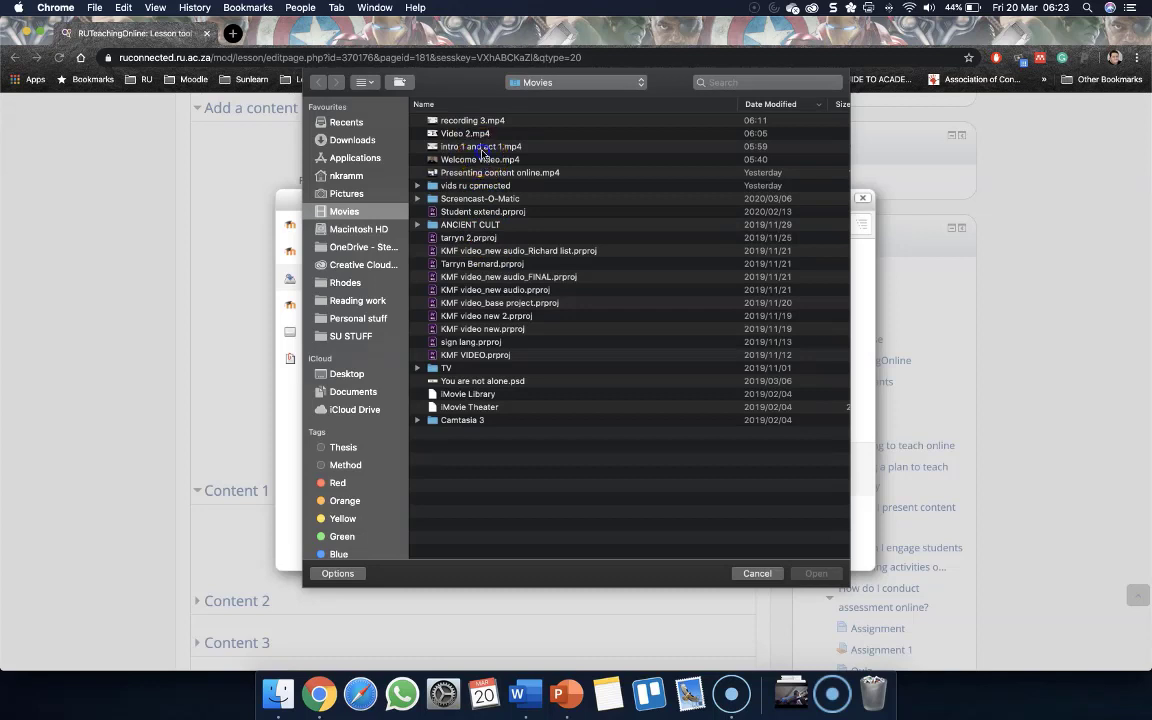
{"action": "double_click", "coordinate": [482, 152]}
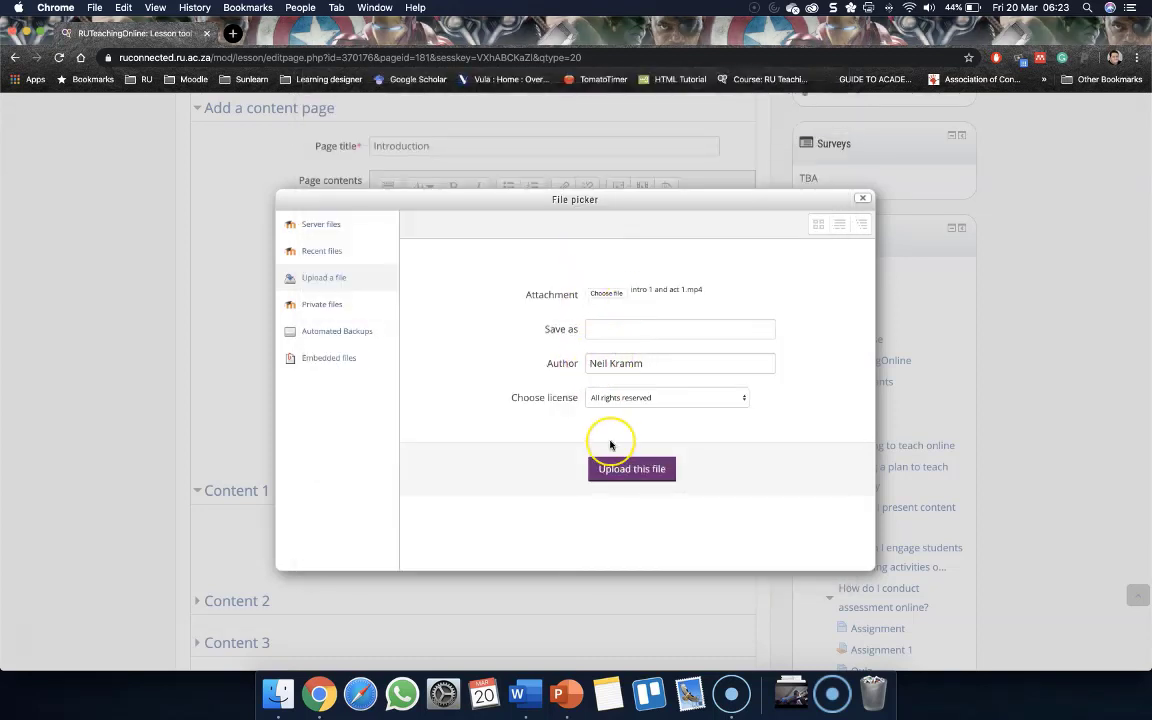
{"action": "left_click", "coordinate": [630, 468]}
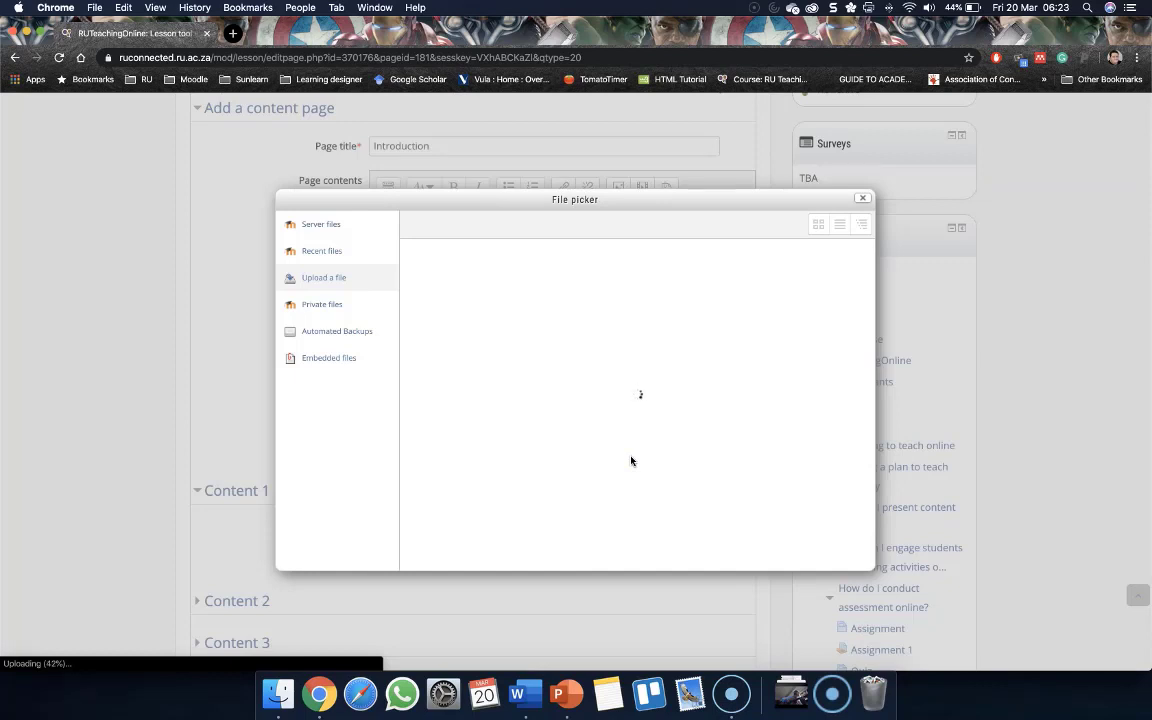
{"action": "left_click", "coordinate": [592, 458]}
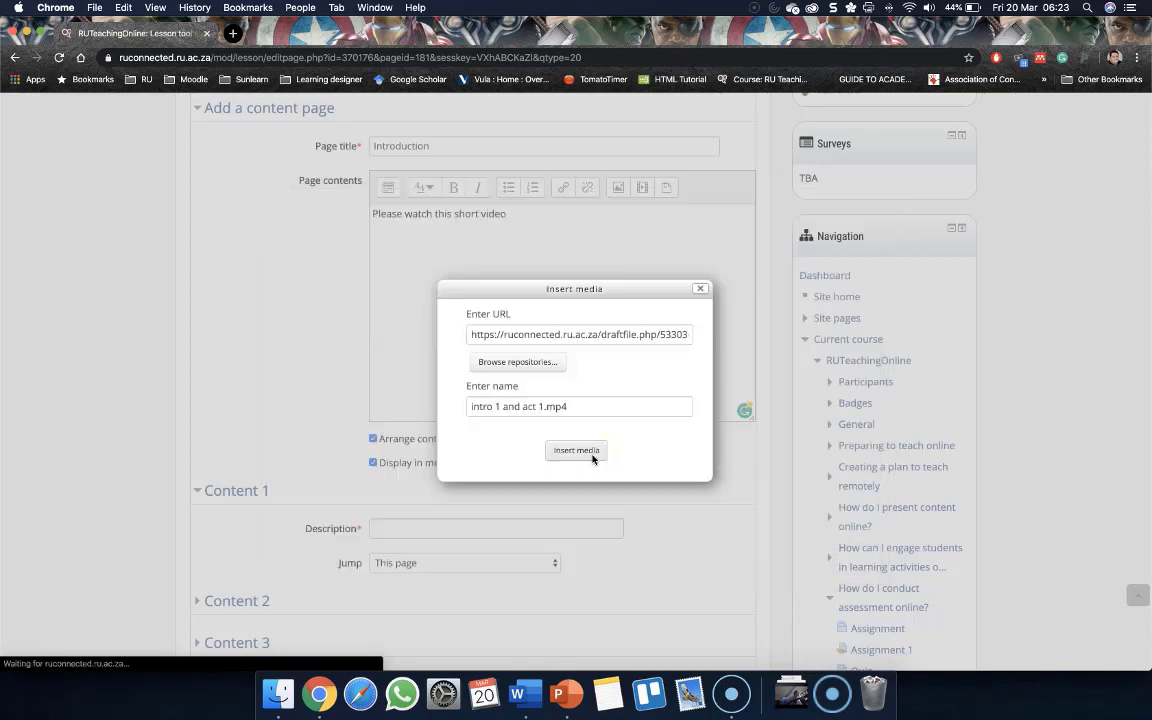
{"action": "left_click", "coordinate": [507, 404]}
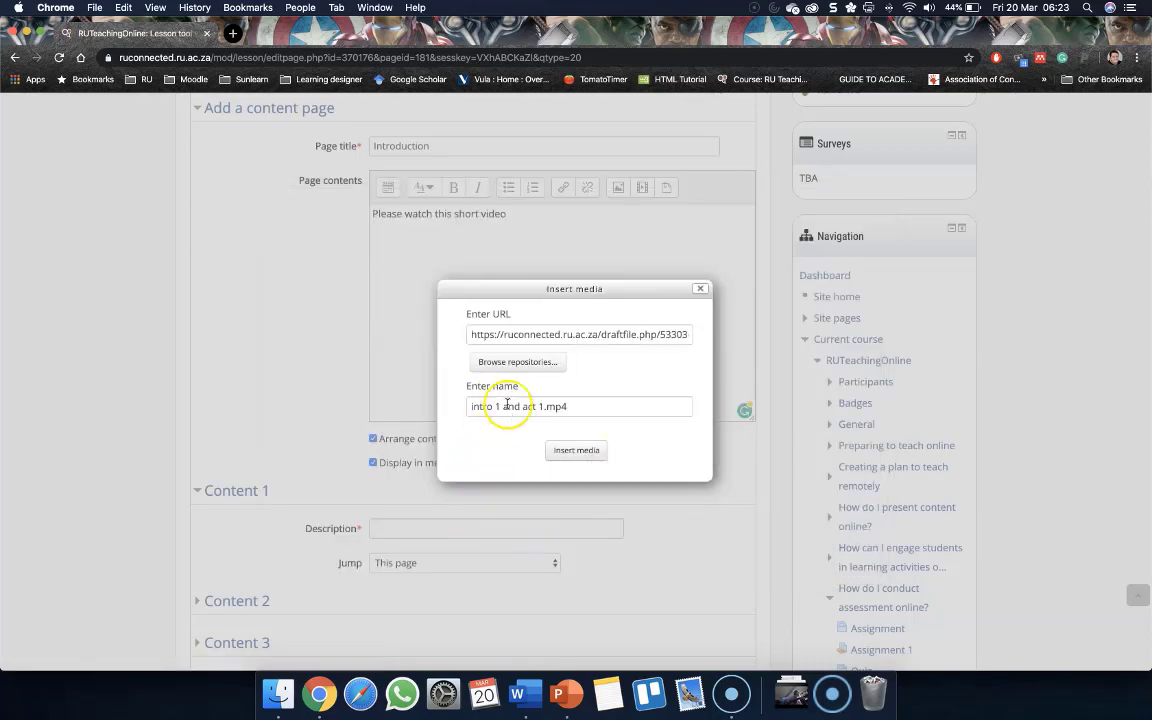
{"action": "left_click", "coordinate": [560, 450]}
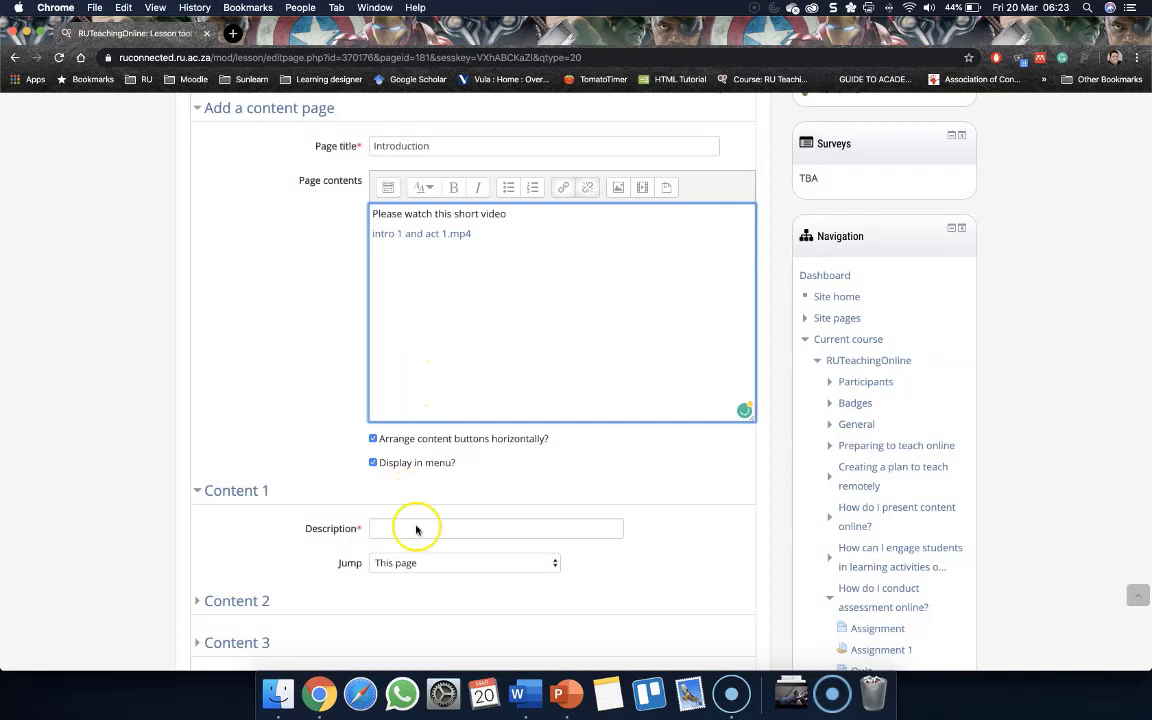
Enter 'Next page' as the description of the Introduction page's Content 1
{"action": "scroll", "coordinate": [411, 530], "scroll_direction": "down", "scroll_amount": 1}
{"action": "left_click", "coordinate": [383, 491]}
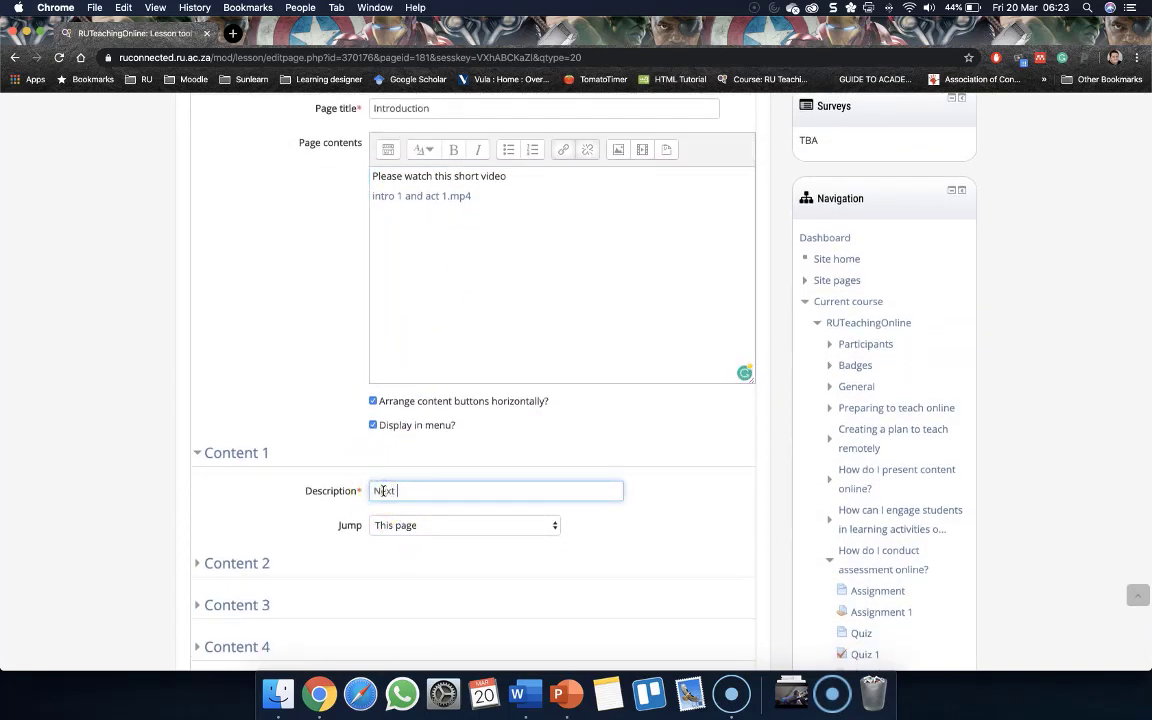
{"action": "type", "text": "Next page"}
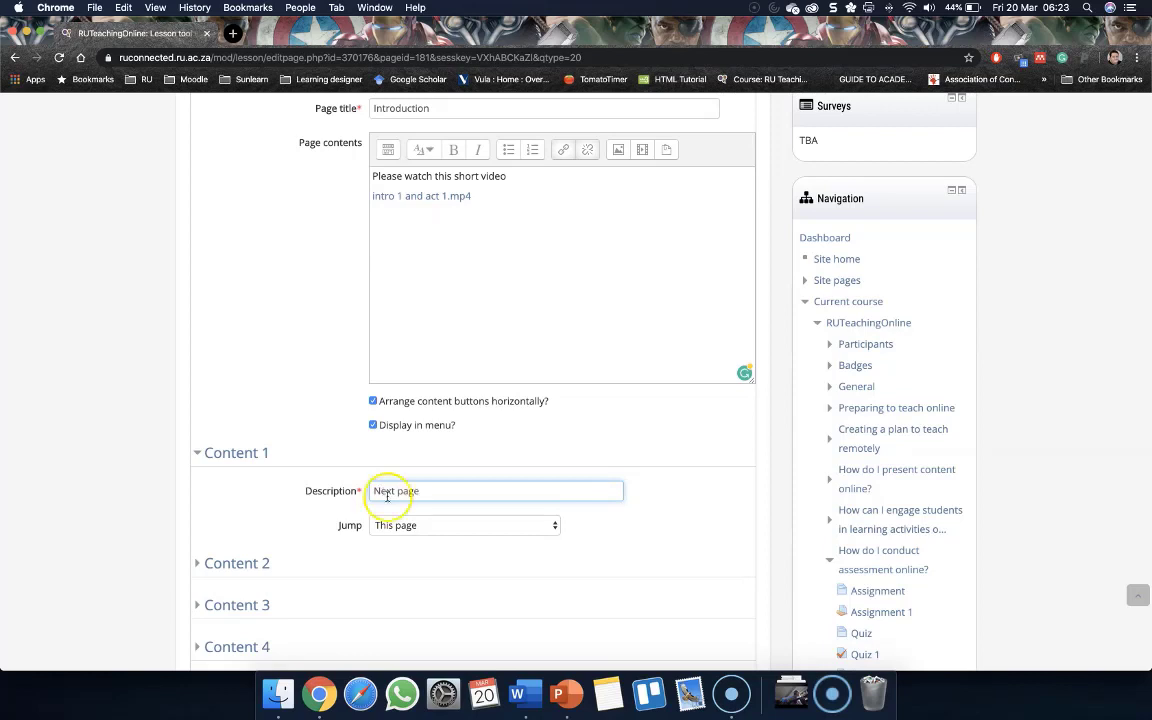
Set Content 1's jump to Next page and save the Introduction page
{"action": "left_click", "coordinate": [432, 526]}
{"action": "left_click", "coordinate": [432, 537]}
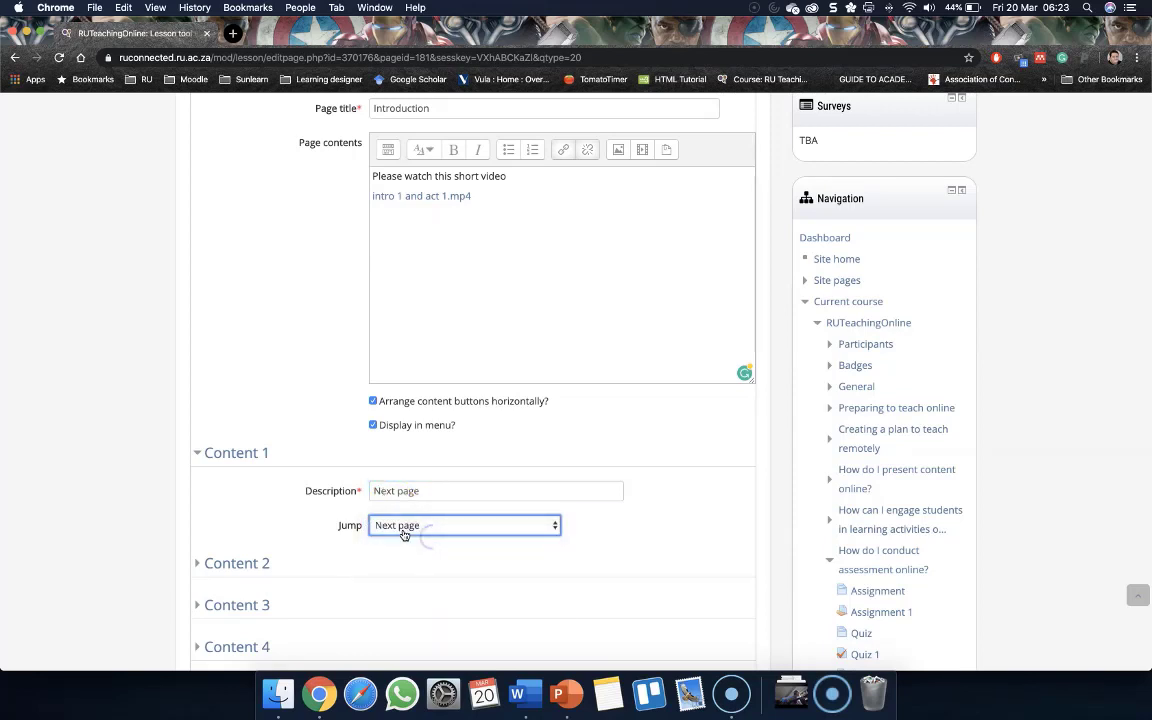
{"action": "scroll", "coordinate": [270, 540], "scroll_direction": "down", "scroll_amount": 3}
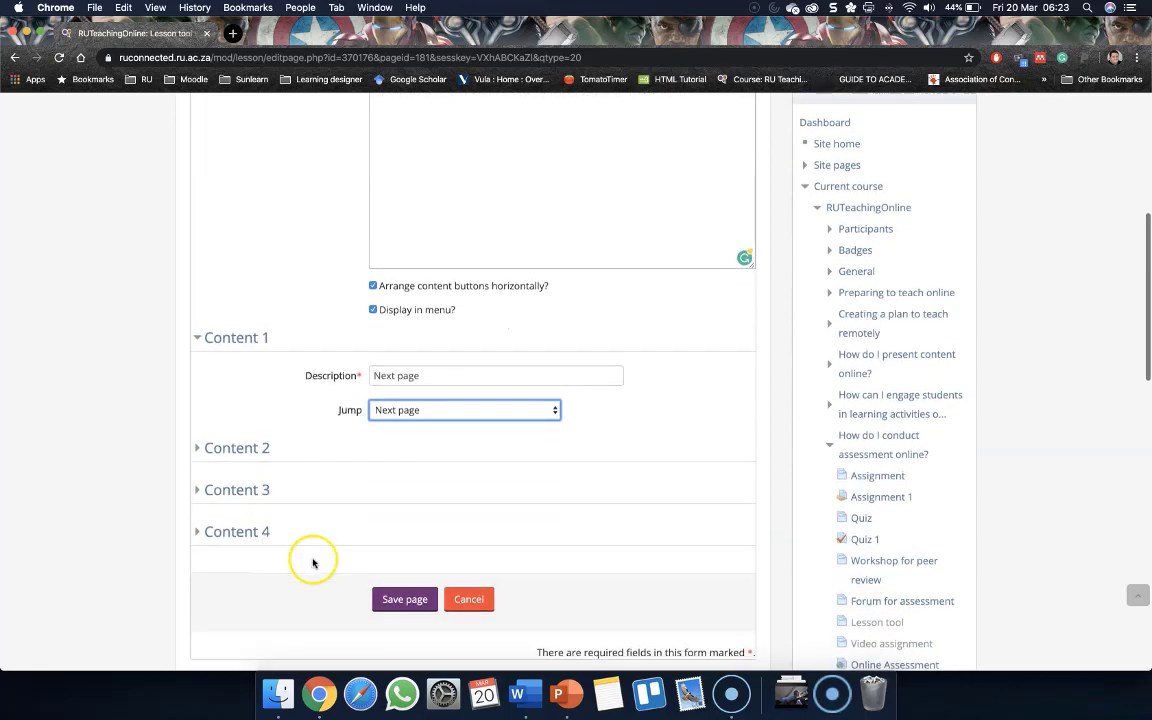
{"action": "left_click", "coordinate": [400, 600]}
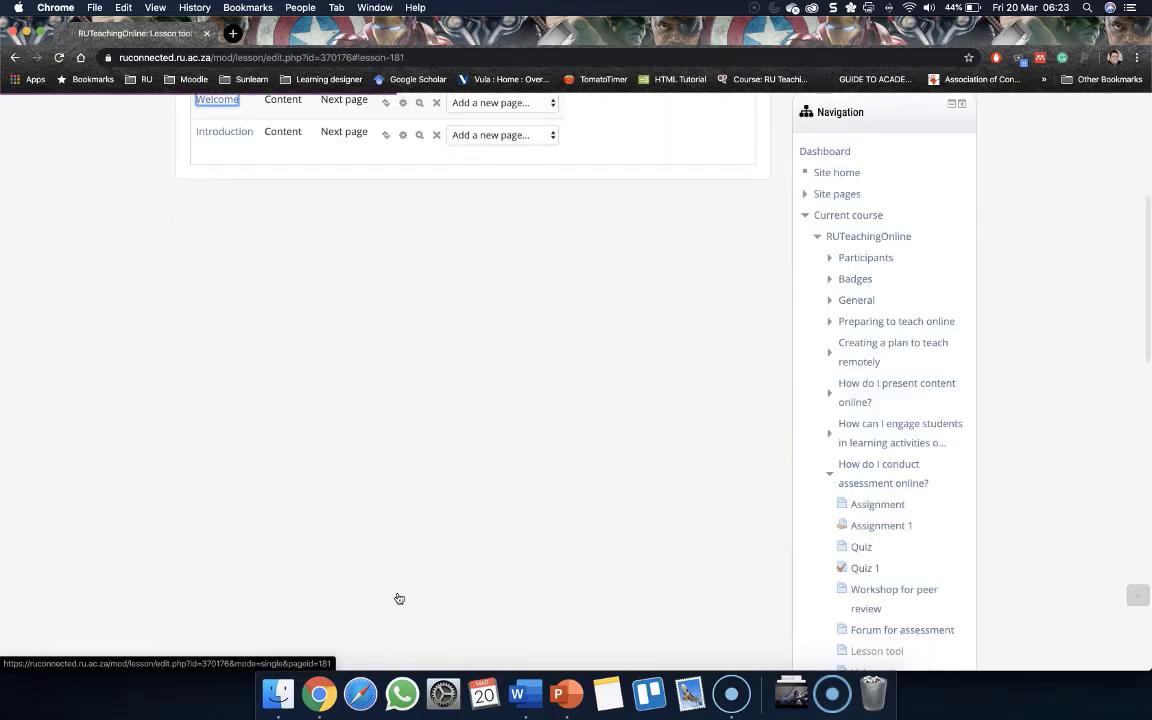
Add an Essay question page after the Introduction page
{"action": "scroll", "coordinate": [250, 355], "scroll_direction": "down", "scroll_amount": 1}
{"action": "scroll", "coordinate": [252, 370], "scroll_direction": "up", "scroll_amount": 4}
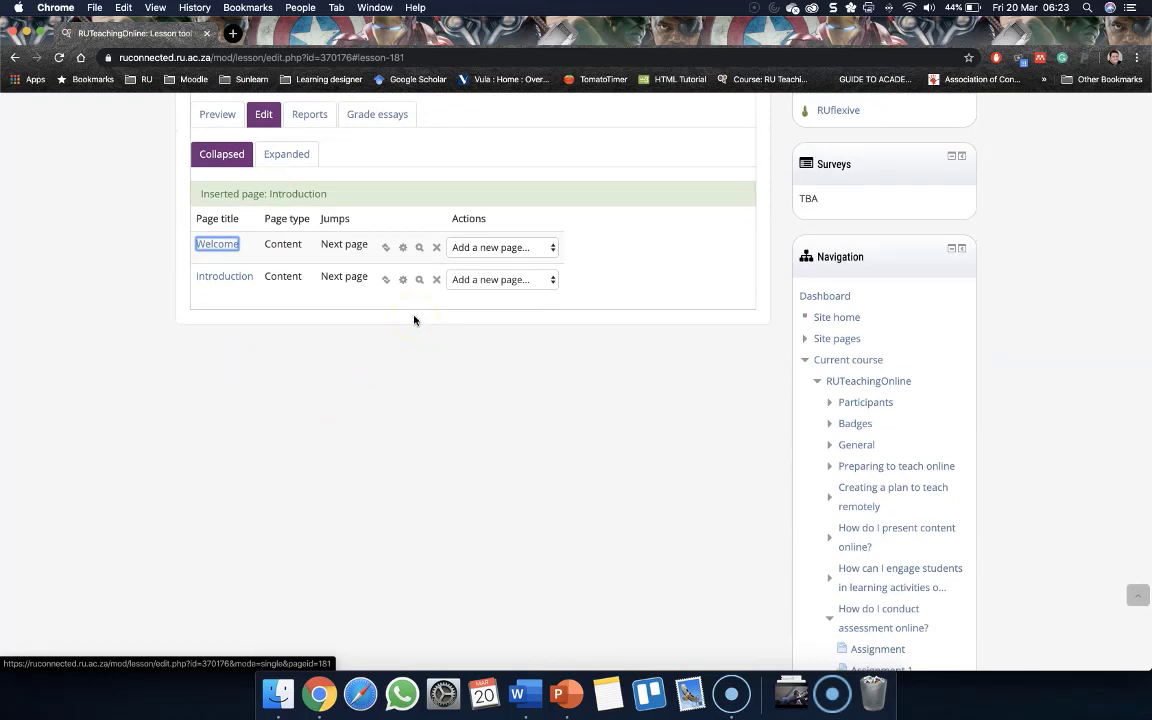
{"action": "left_click", "coordinate": [488, 279]}
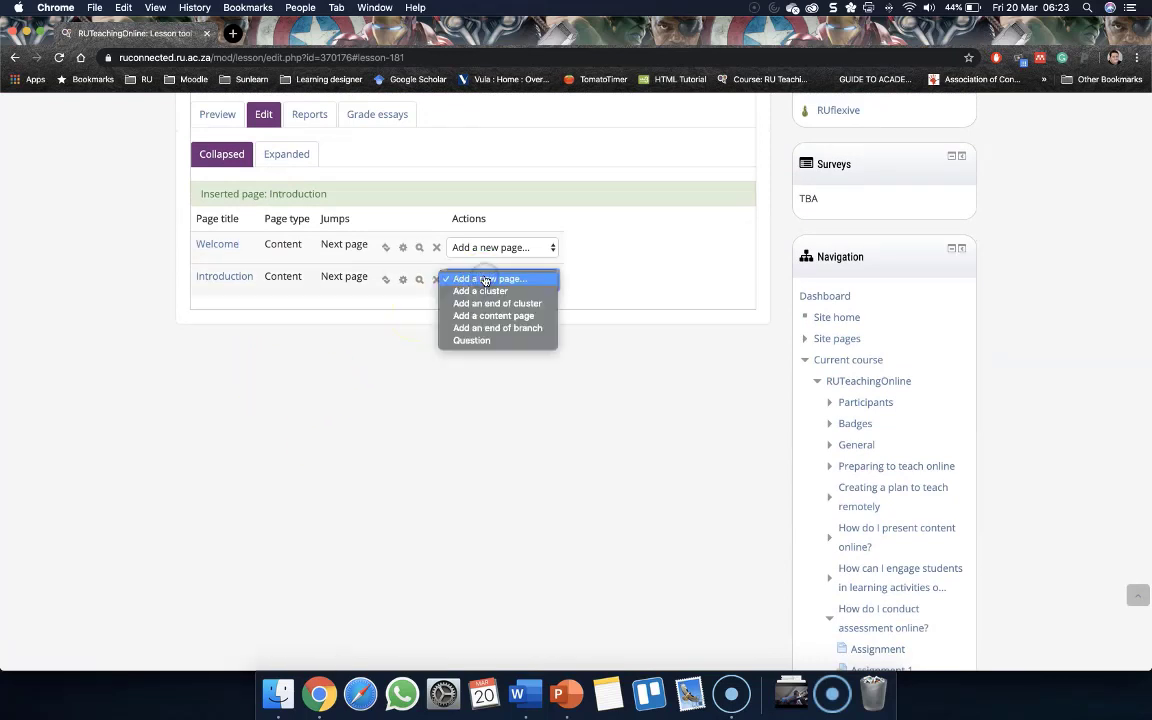
{"action": "left_click", "coordinate": [496, 341]}
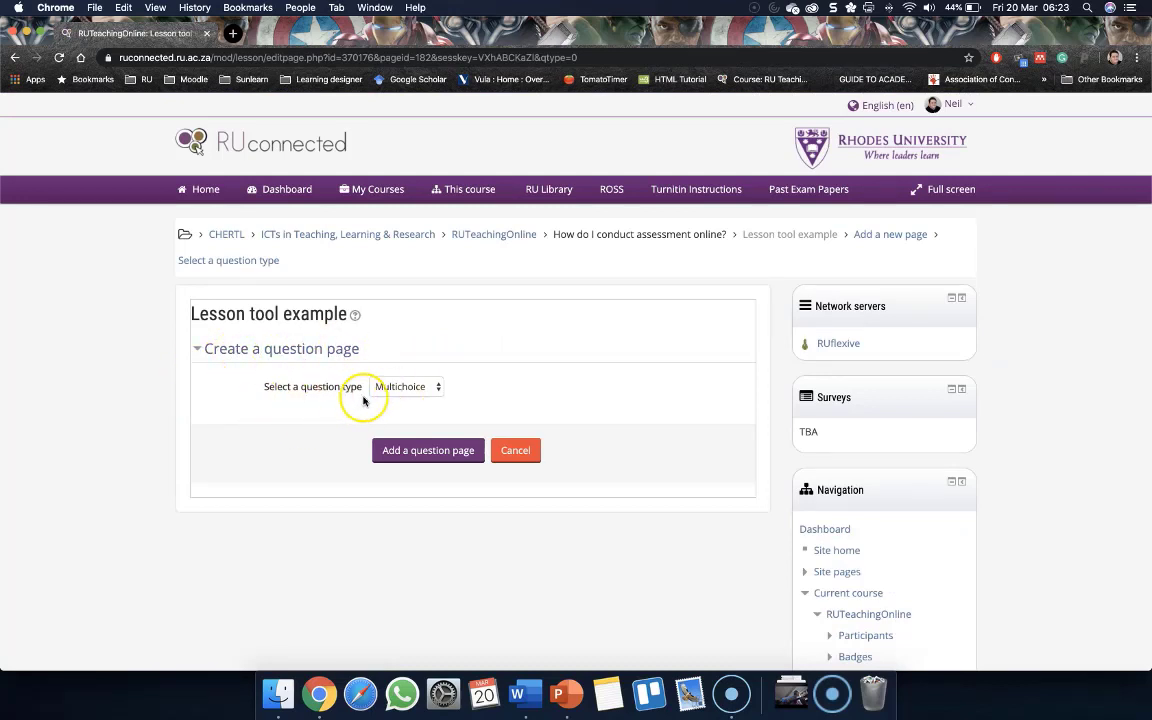
{"action": "left_click", "coordinate": [404, 390]}
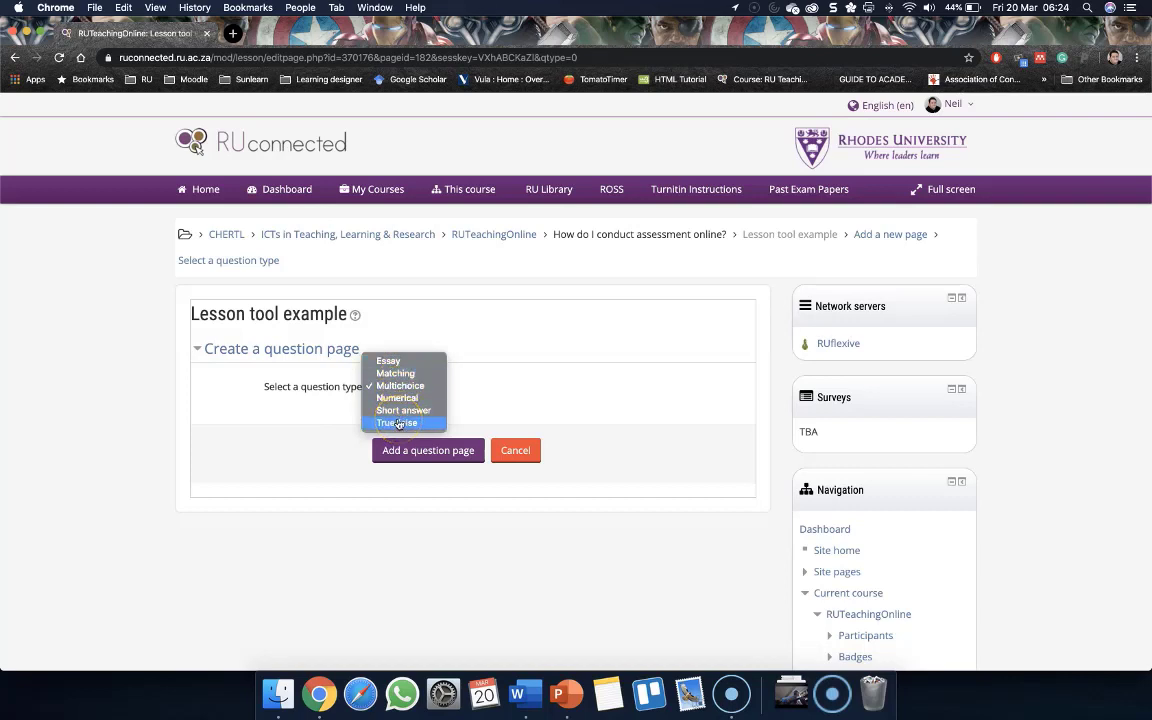
{"action": "left_click", "coordinate": [390, 361]}
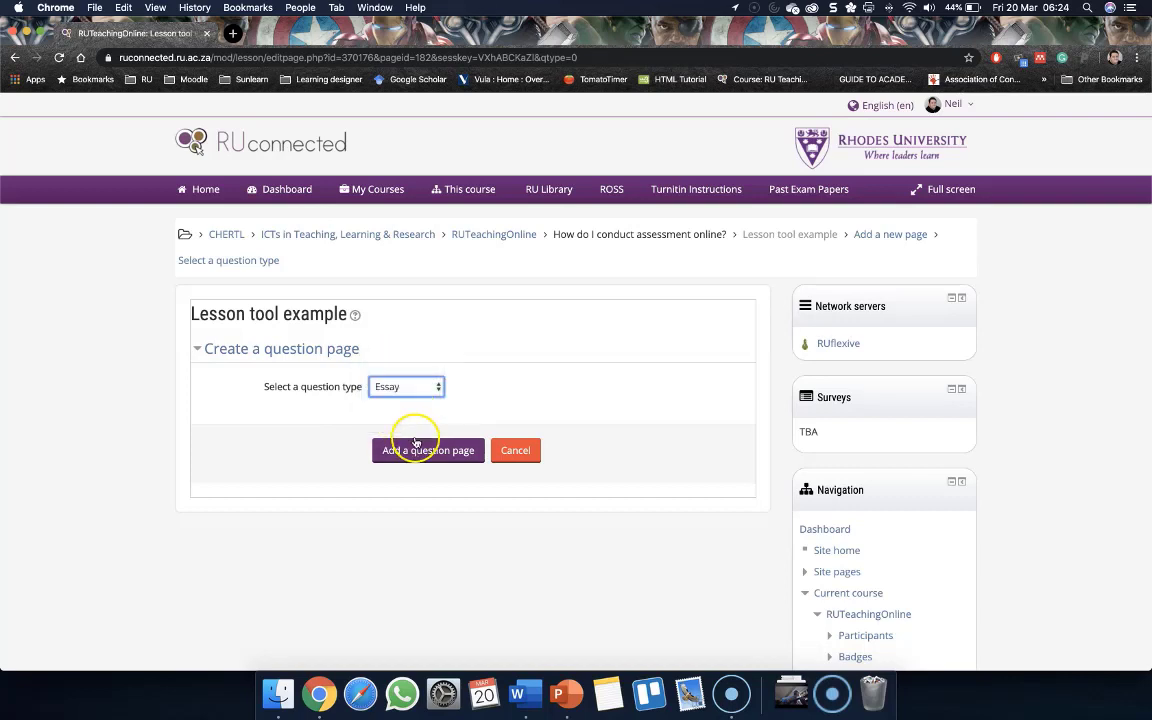
{"action": "left_click", "coordinate": [415, 455]}
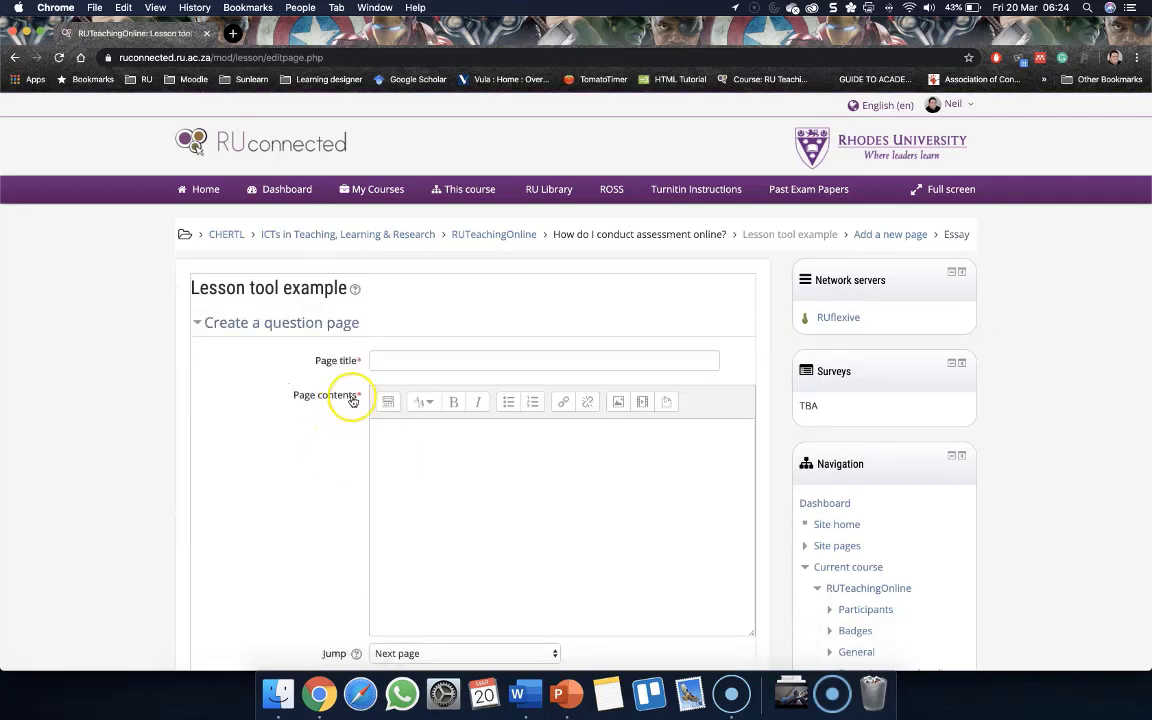
Title the question page 'Share your experience', correcting the spelling of 'experience'
{"action": "left_click", "coordinate": [398, 362]}
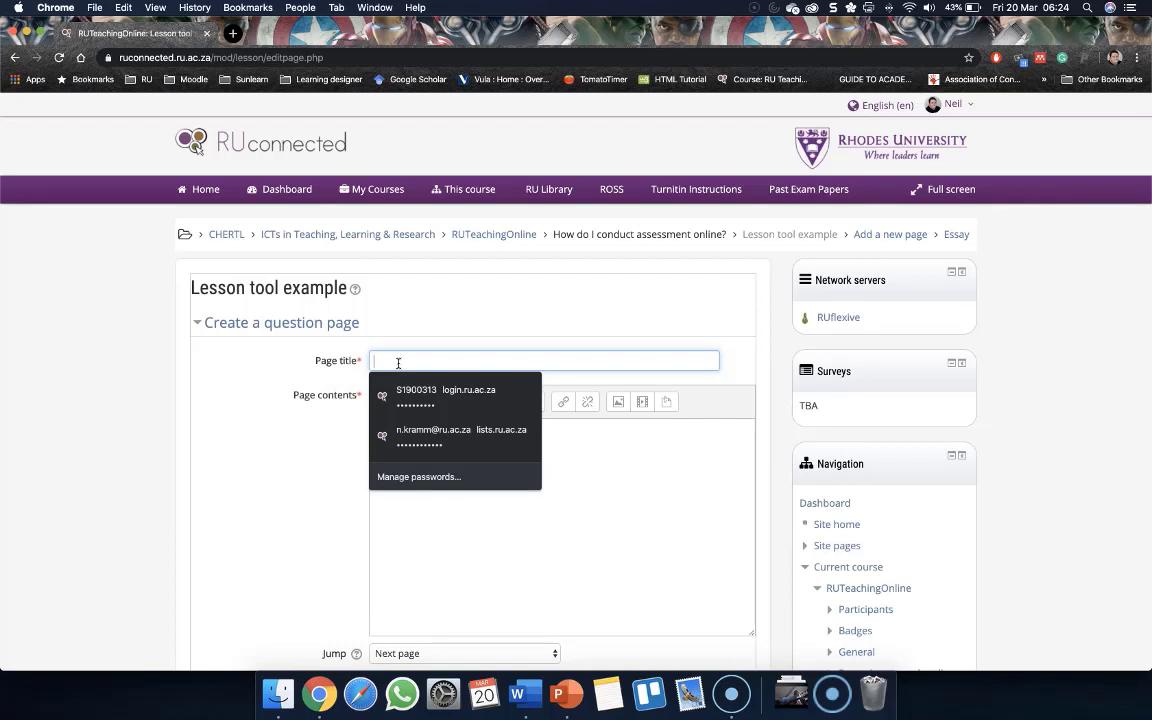
{"action": "type", "text": "Questu"}
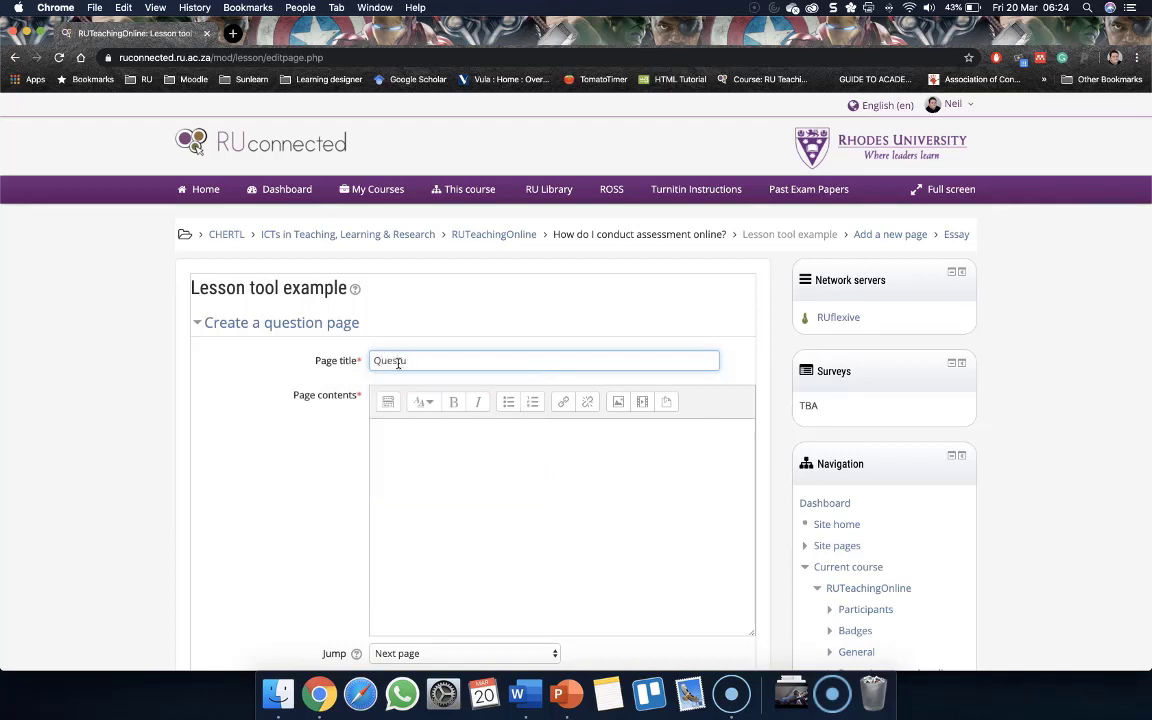
{"action": "key", "text": "BackSpace"}
{"action": "key", "text": "BackSpace"}
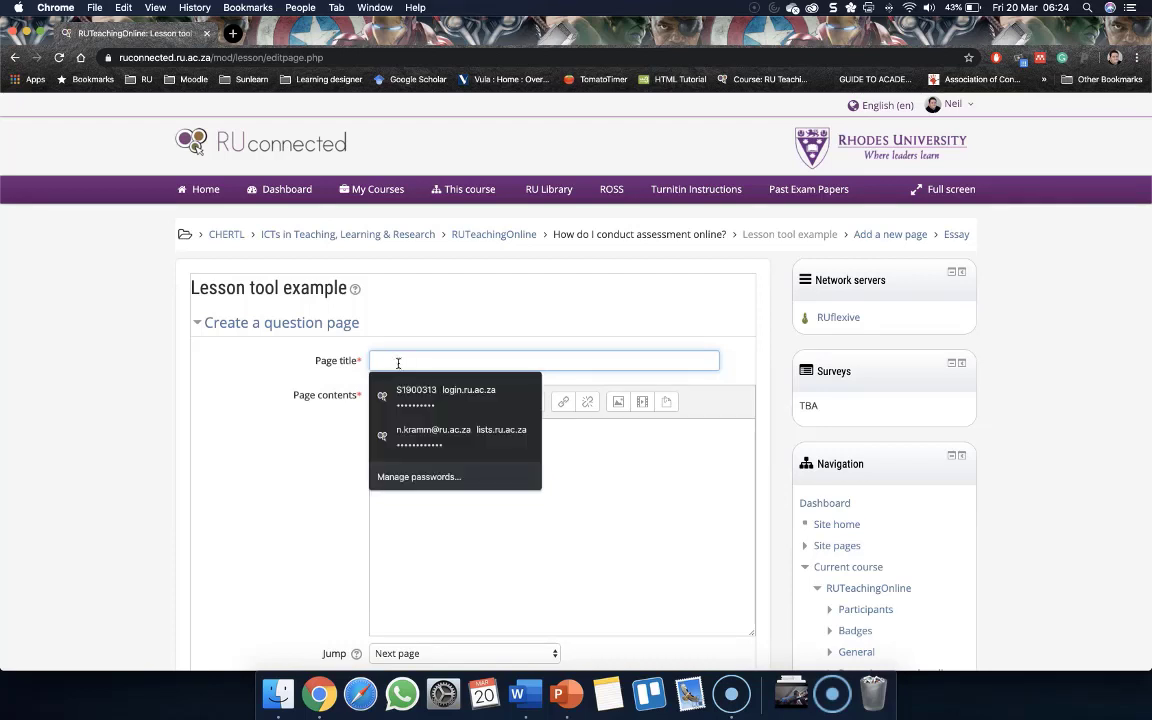
{"action": "type", "text": "Share your expierence"}
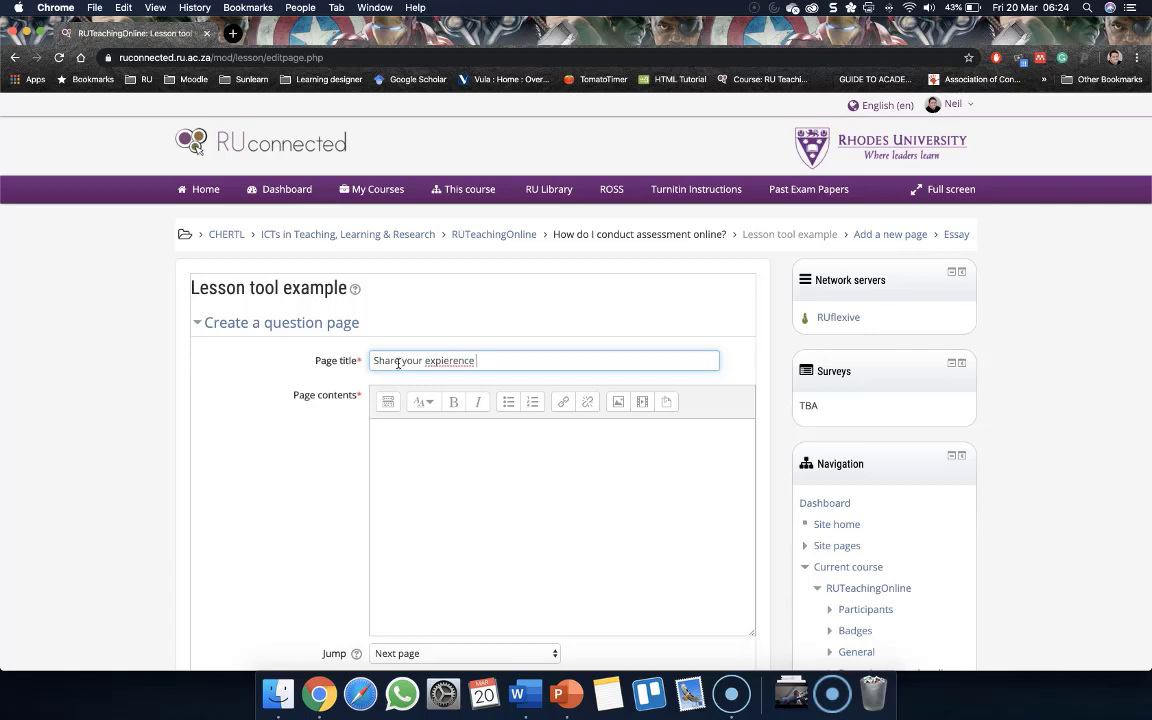
{"action": "right_click", "coordinate": [449, 359]}
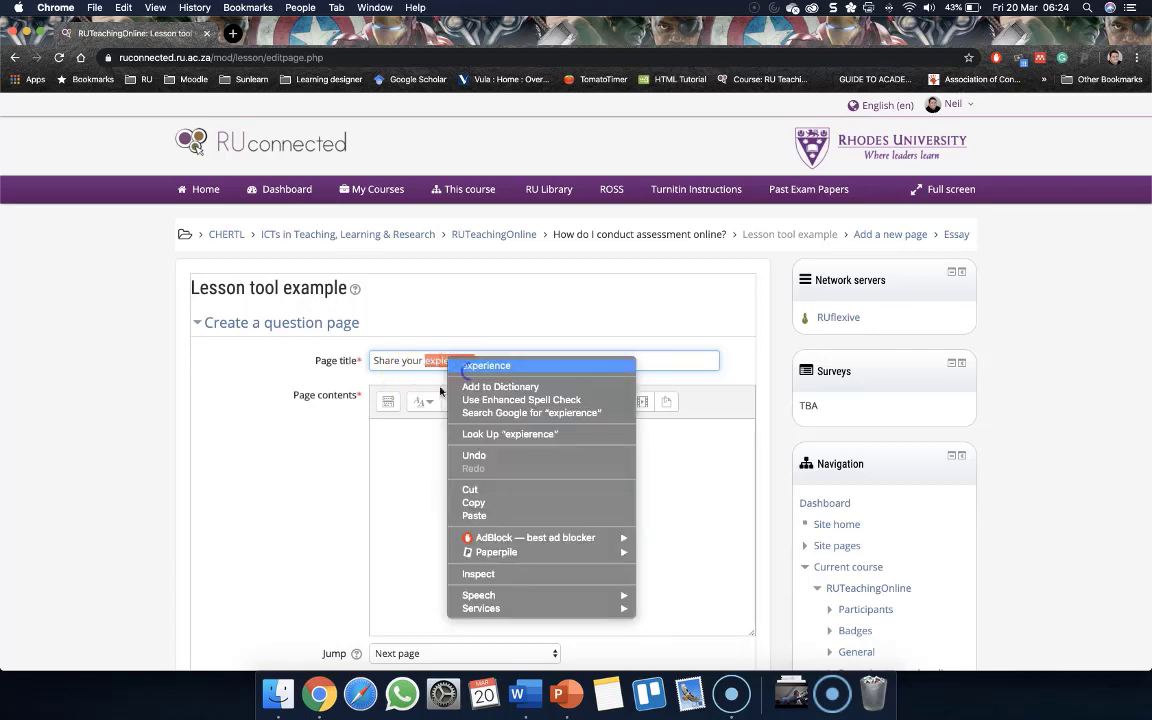
{"action": "left_click", "coordinate": [486, 366]}
Enter 'Please write a short reflection about the following' in the page contents and paste the reflection questions below it
{"action": "scroll", "coordinate": [342, 420], "scroll_direction": "down", "scroll_amount": 2}
{"action": "left_click", "coordinate": [430, 361]}
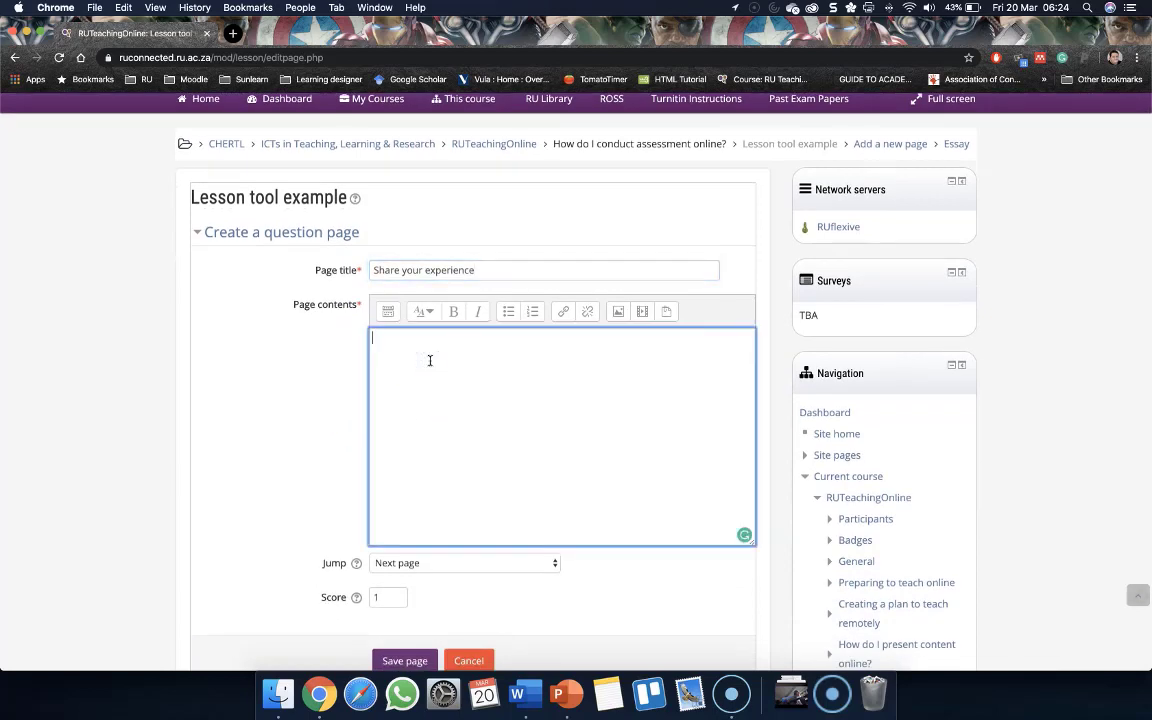
{"action": "scroll", "coordinate": [304, 466], "scroll_direction": "down", "scroll_amount": 1}
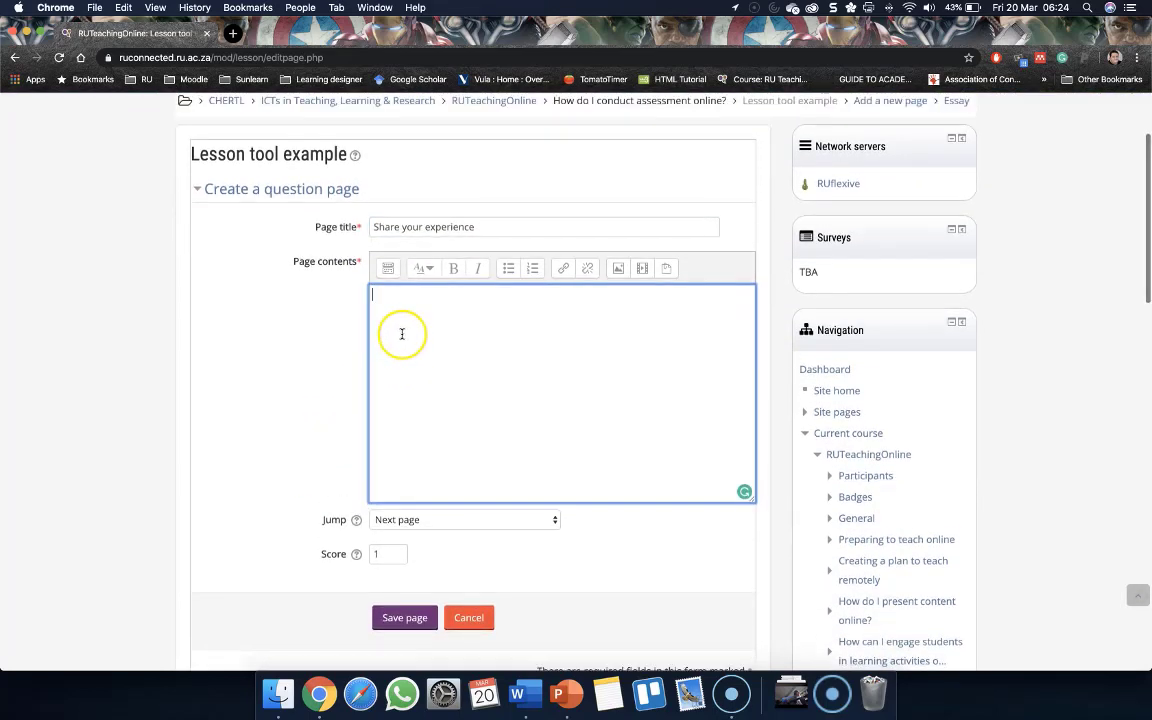
{"action": "type", "text": "P"}
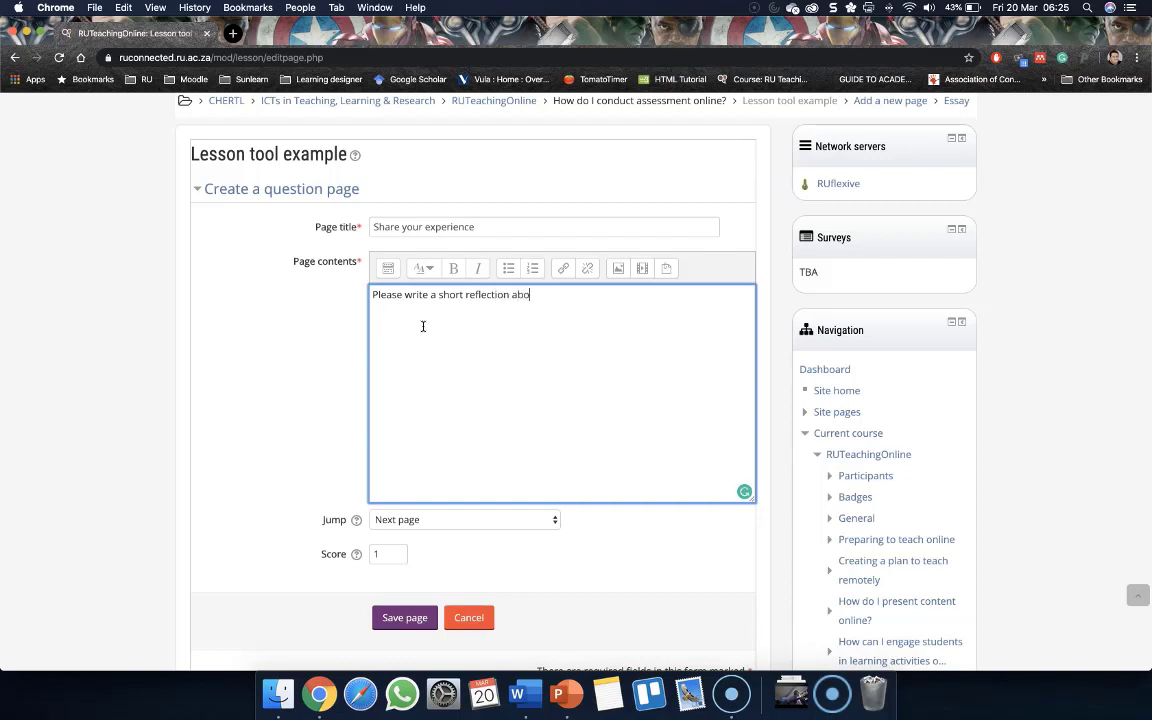
{"action": "type", "text": "ut the following"}
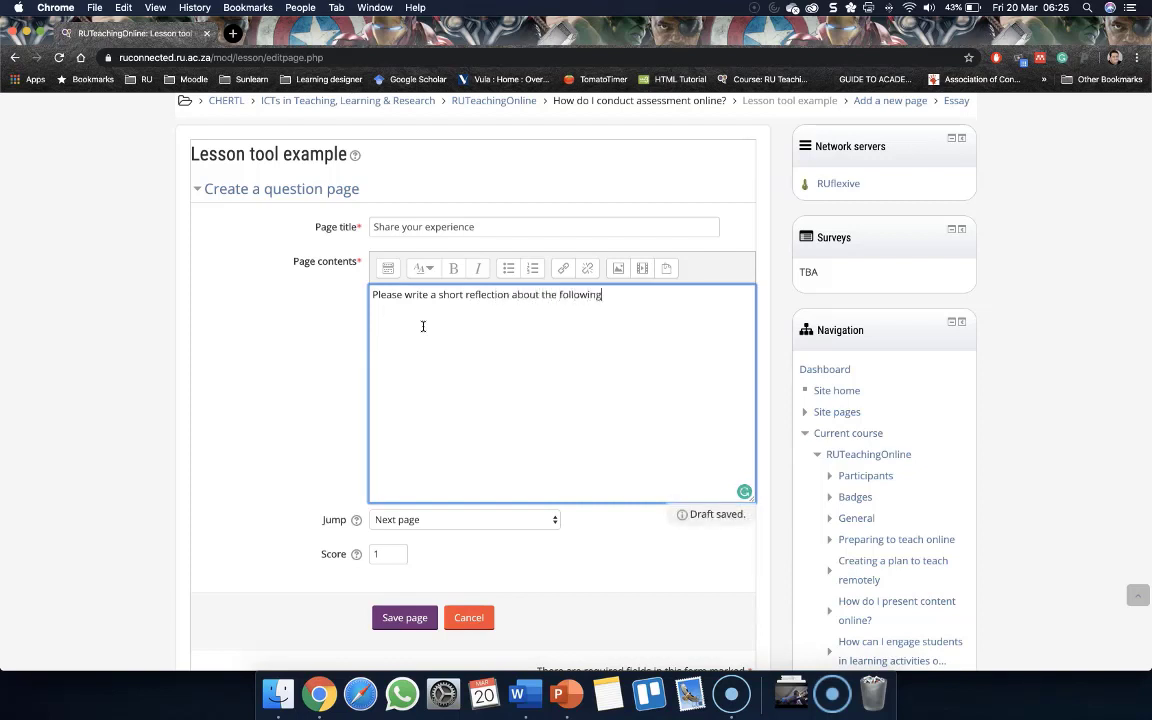
{"action": "type", "text": "Have you done some form of online assessment? What was it? What was the stakes?mark weight? Was it positive or negative?"}
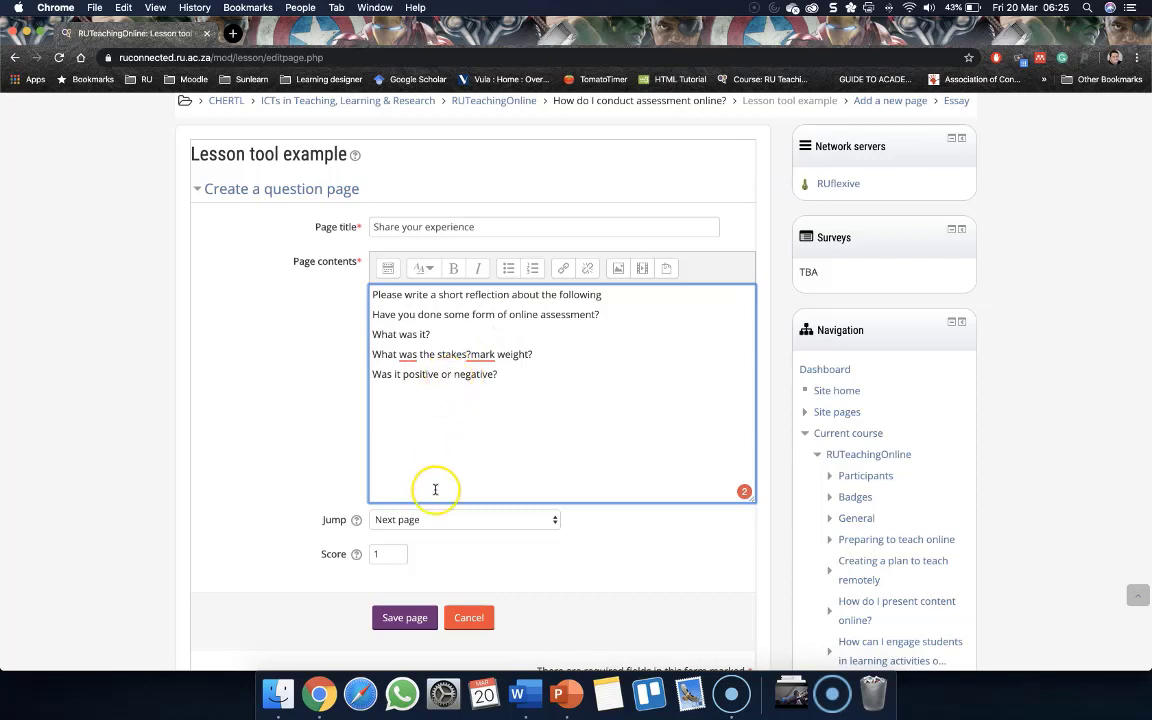
Save the Share your experience essay page with a score of 1
{"action": "scroll", "coordinate": [437, 486], "scroll_direction": "down", "scroll_amount": 2}
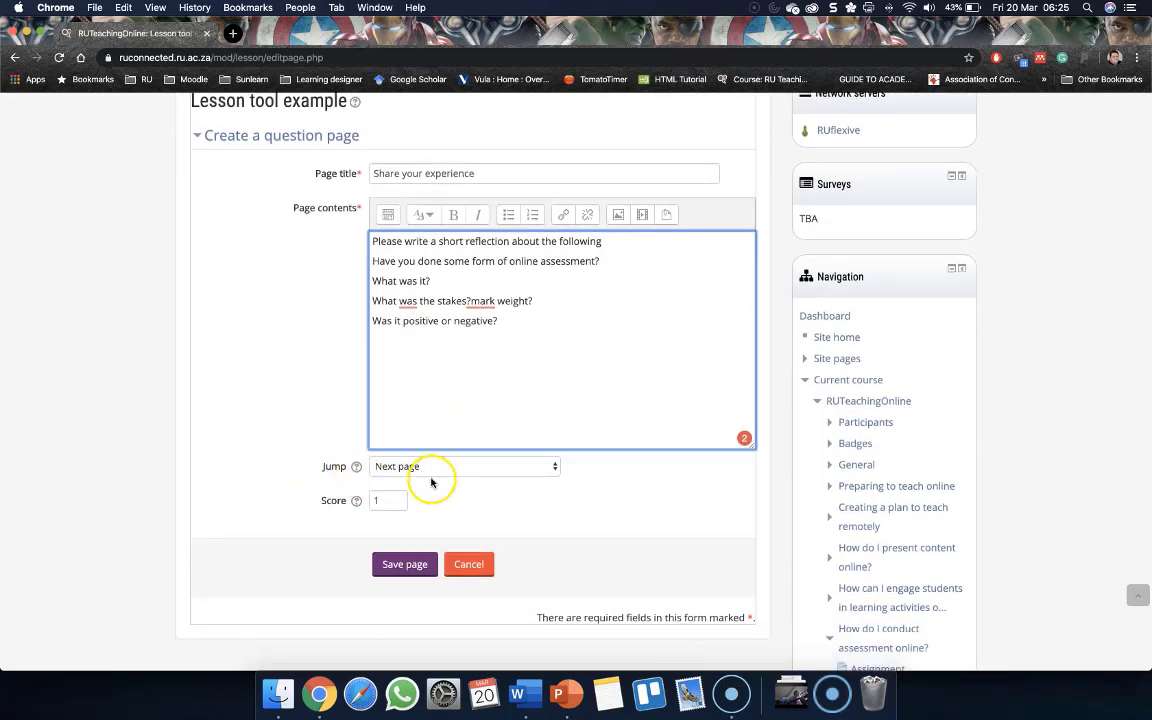
{"action": "scroll", "coordinate": [410, 485], "scroll_direction": "down", "scroll_amount": 1}
{"action": "double_click", "coordinate": [389, 475]}
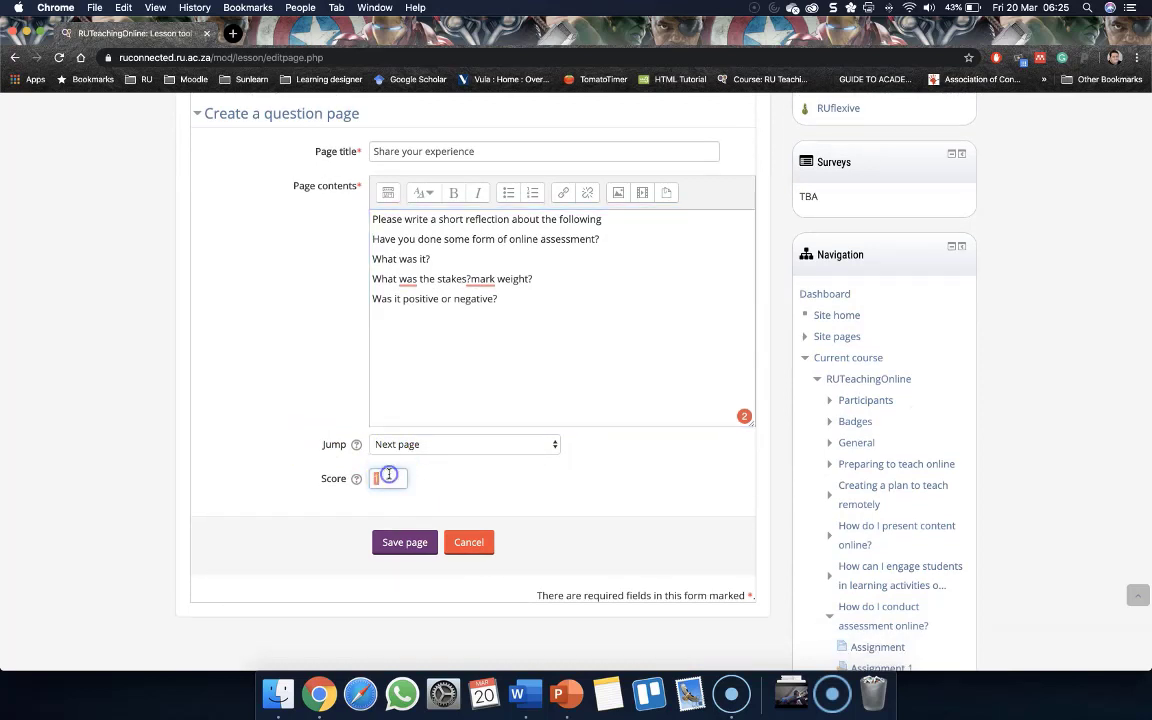
{"action": "left_click", "coordinate": [522, 483]}
{"action": "scroll", "coordinate": [522, 483], "scroll_direction": "down", "scroll_amount": 1}
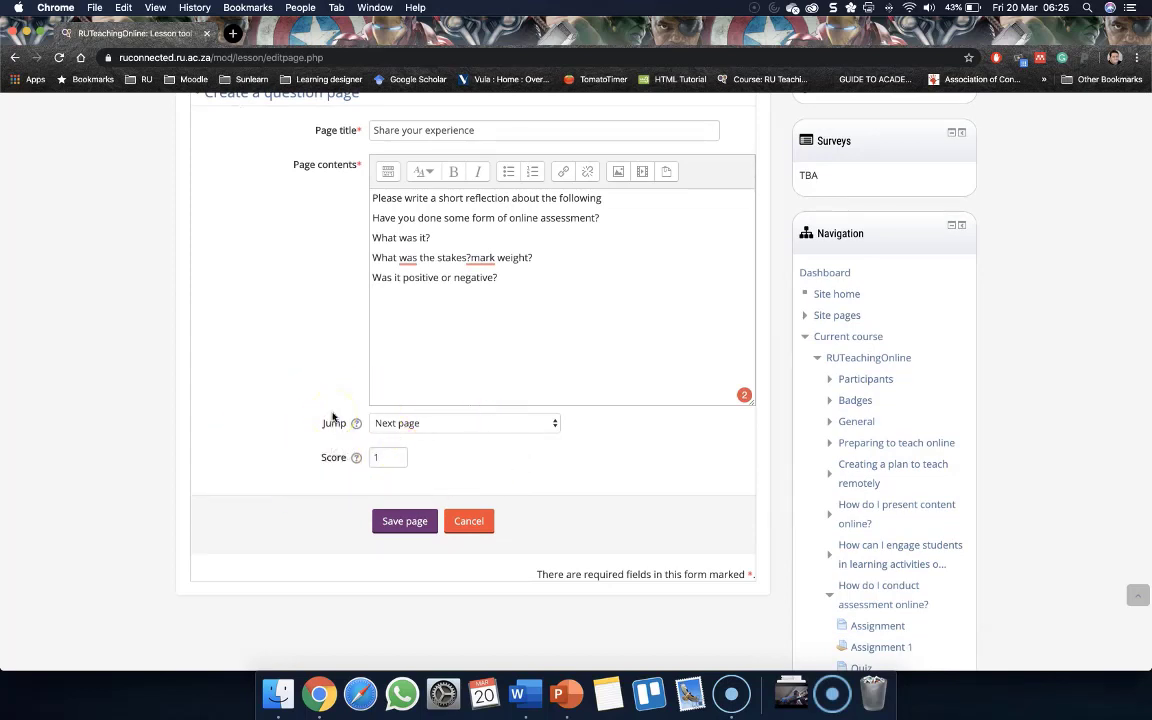
{"action": "left_click", "coordinate": [396, 524]}
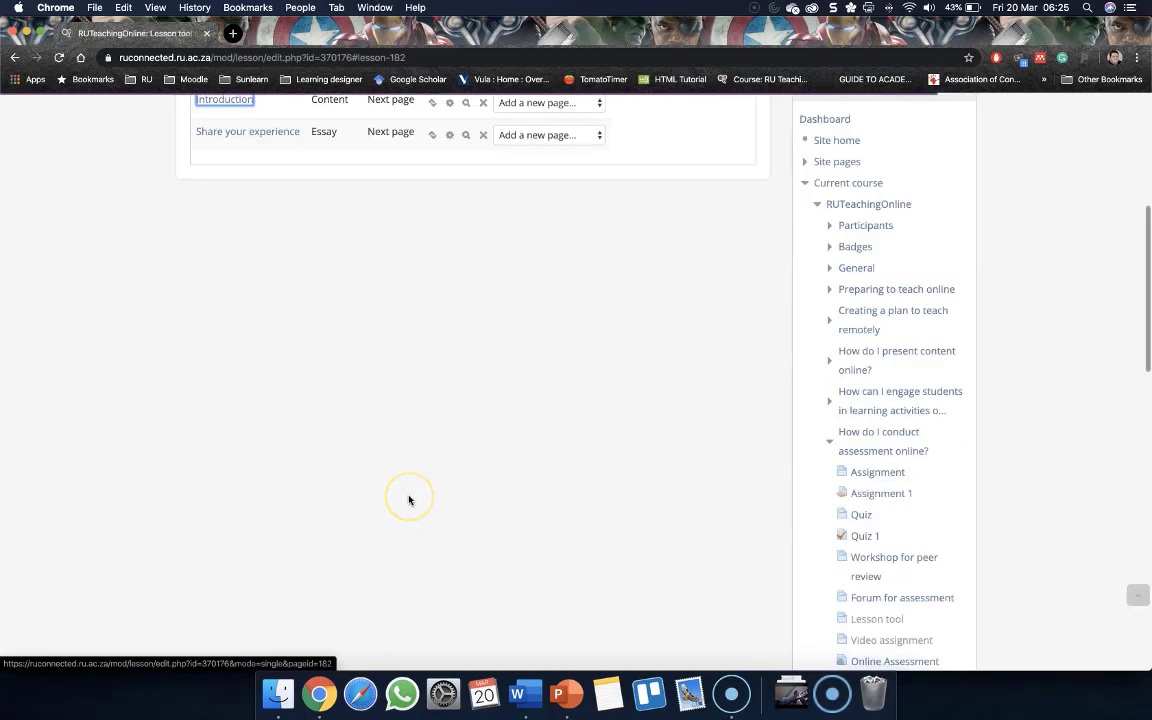
Preview the lesson and advance from the Welcome page to the Introduction page
{"action": "scroll", "coordinate": [409, 500], "scroll_direction": "up", "scroll_amount": 2}
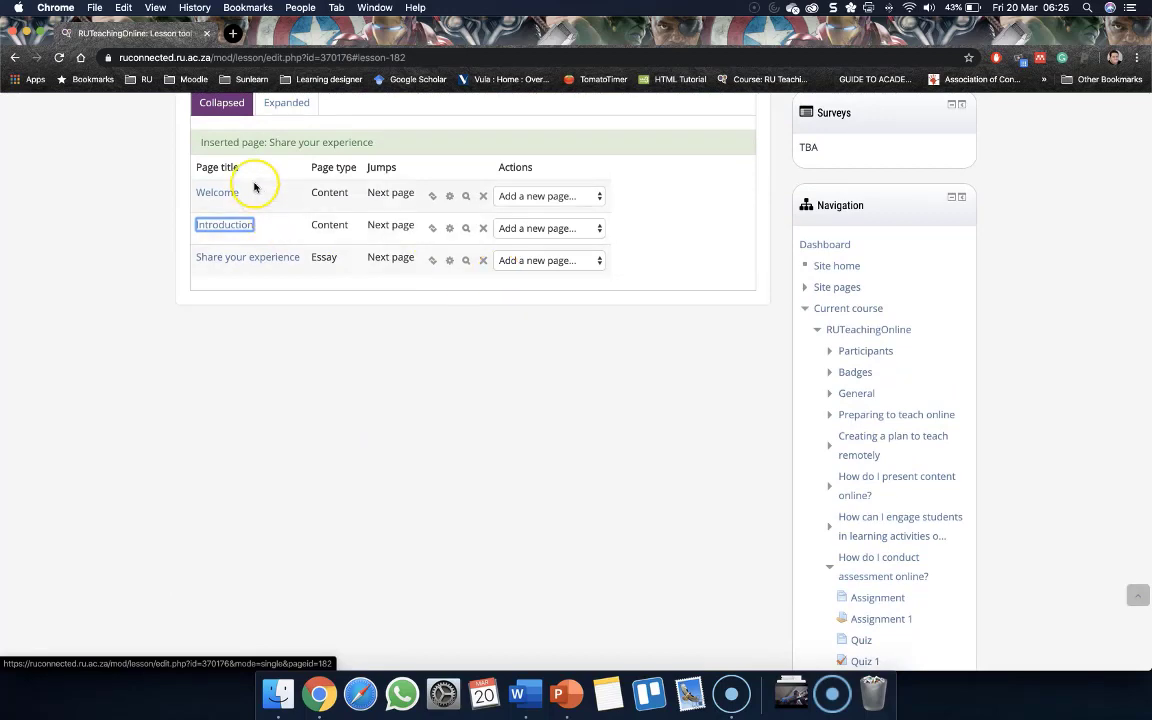
{"action": "scroll", "coordinate": [283, 250], "scroll_direction": "up", "scroll_amount": 2}
{"action": "left_click", "coordinate": [219, 116]}
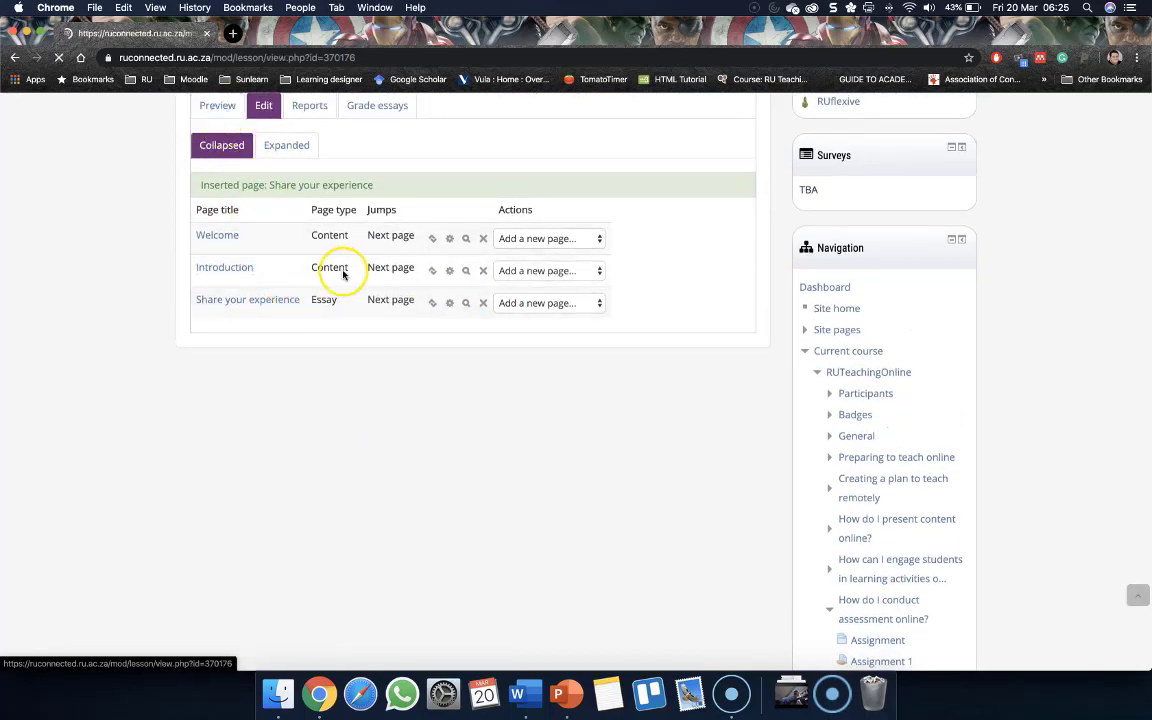
{"action": "scroll", "coordinate": [165, 404], "scroll_direction": "down", "scroll_amount": 1}
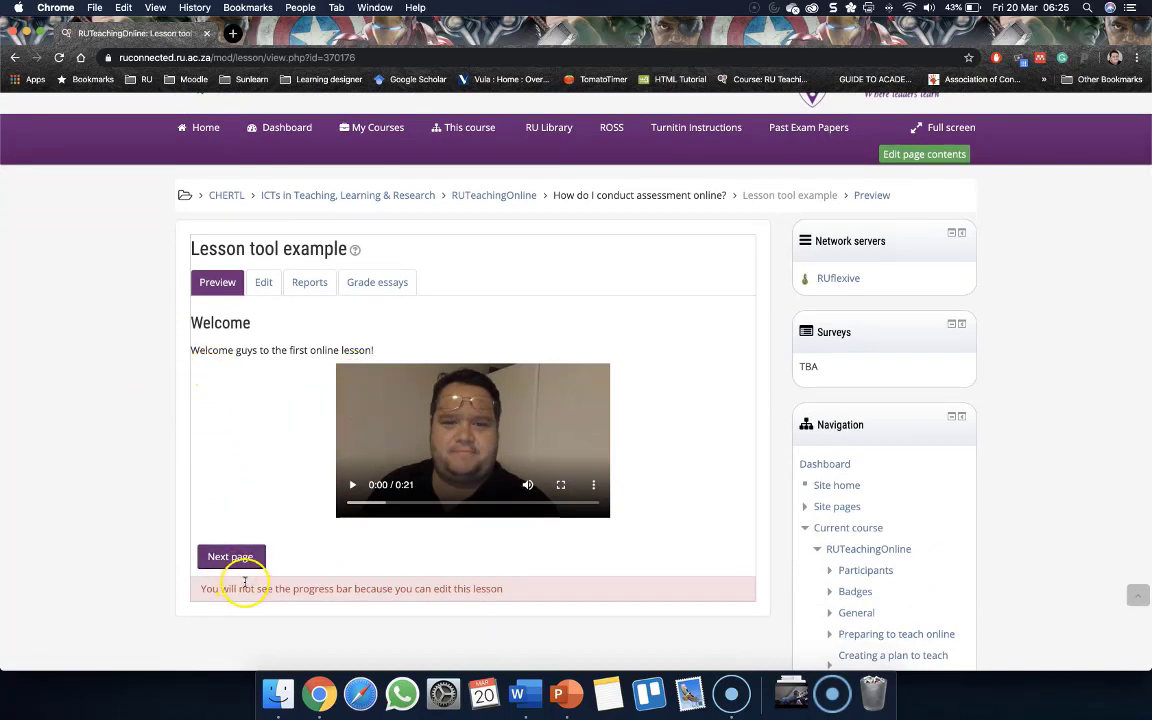
{"action": "scroll", "coordinate": [220, 580], "scroll_direction": "down", "scroll_amount": 1}
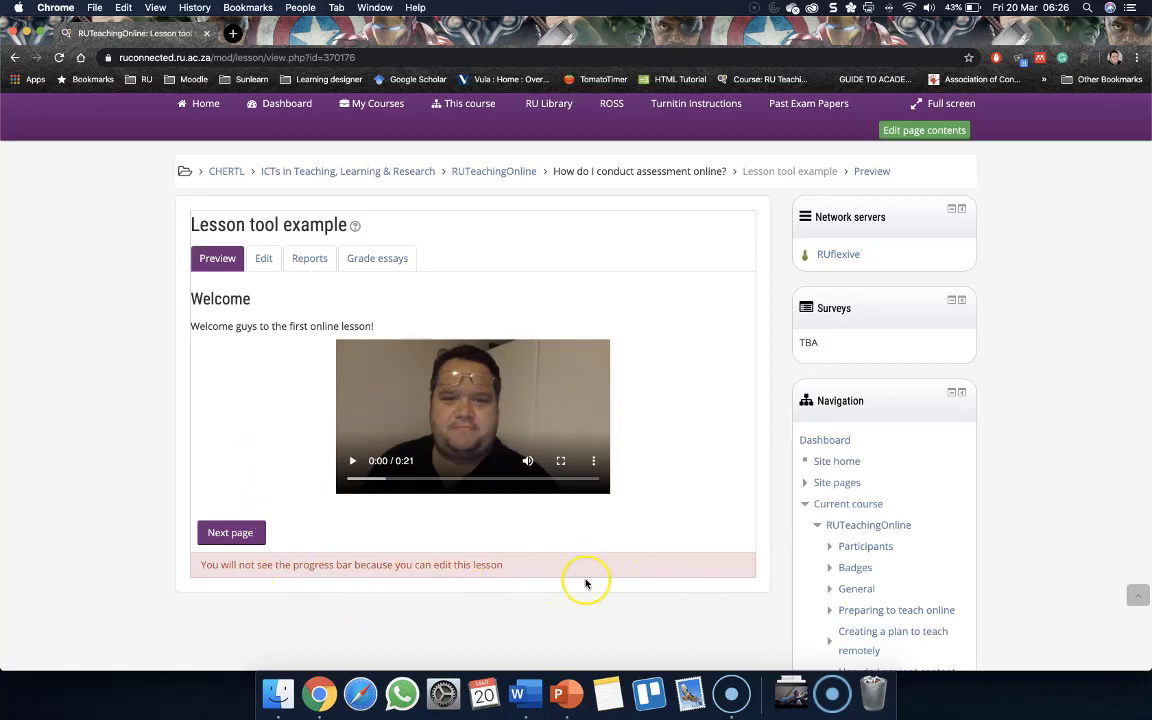
{"action": "left_click", "coordinate": [231, 533]}
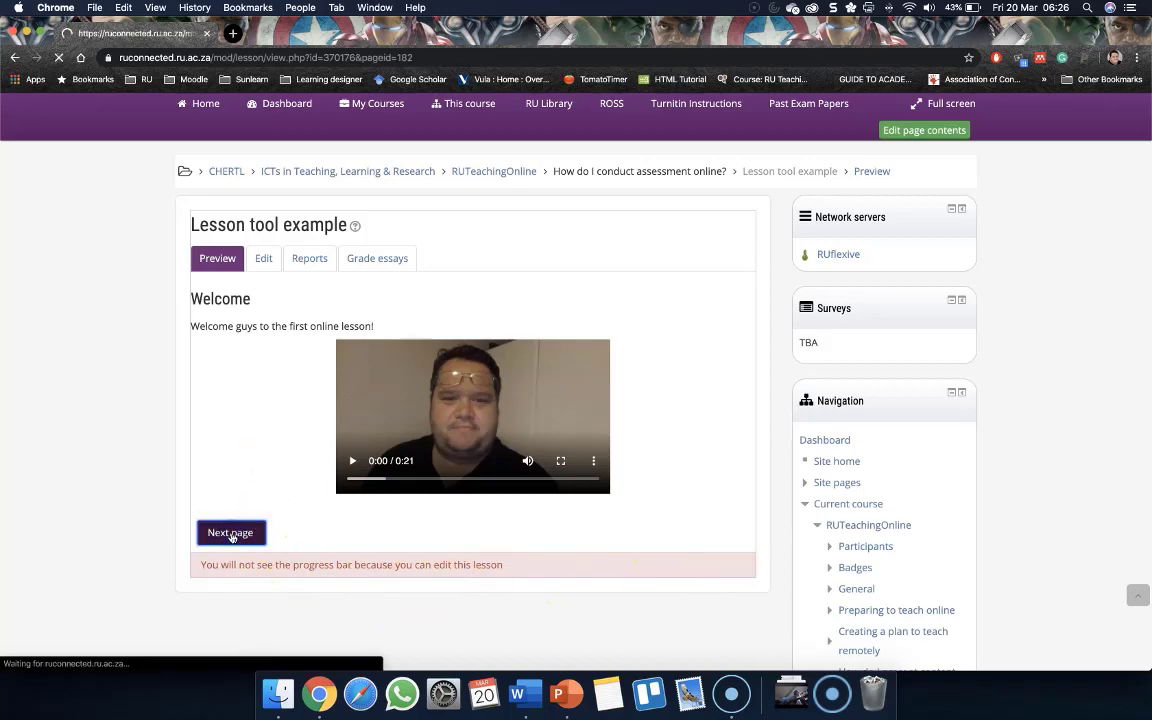
Play and pause the Introduction page's video in the preview
{"action": "scroll", "coordinate": [233, 539], "scroll_direction": "down", "scroll_amount": 1}
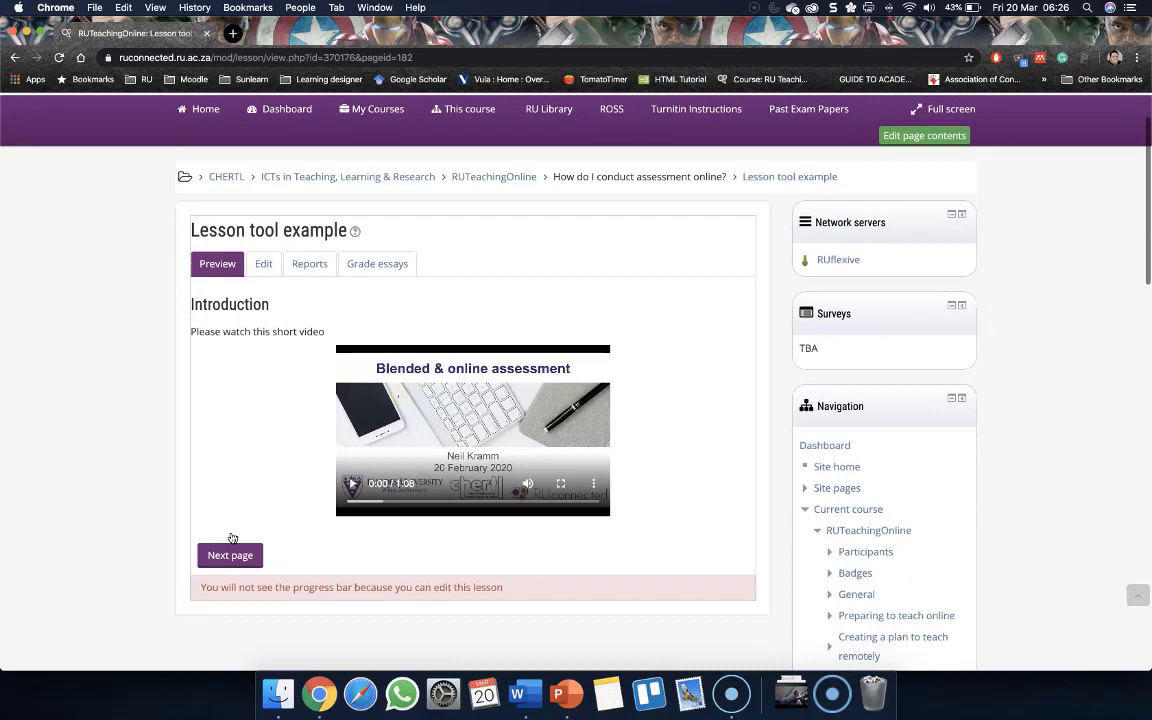
{"action": "left_click", "coordinate": [360, 484]}
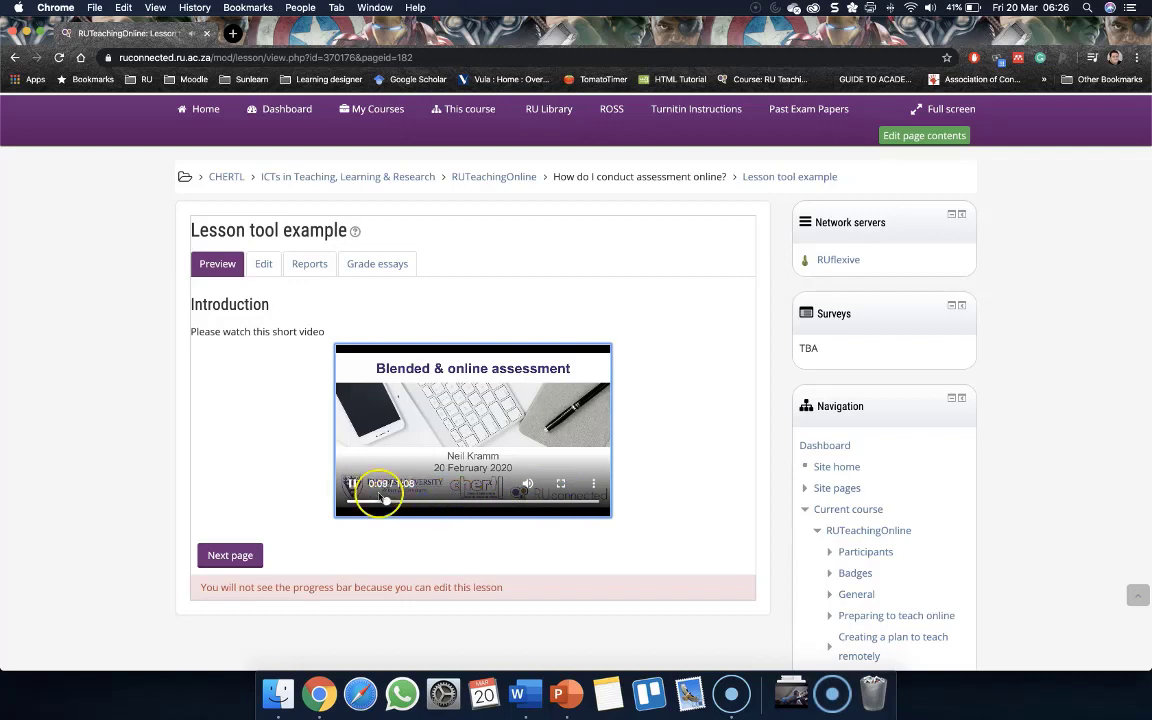
{"action": "left_click", "coordinate": [352, 483]}
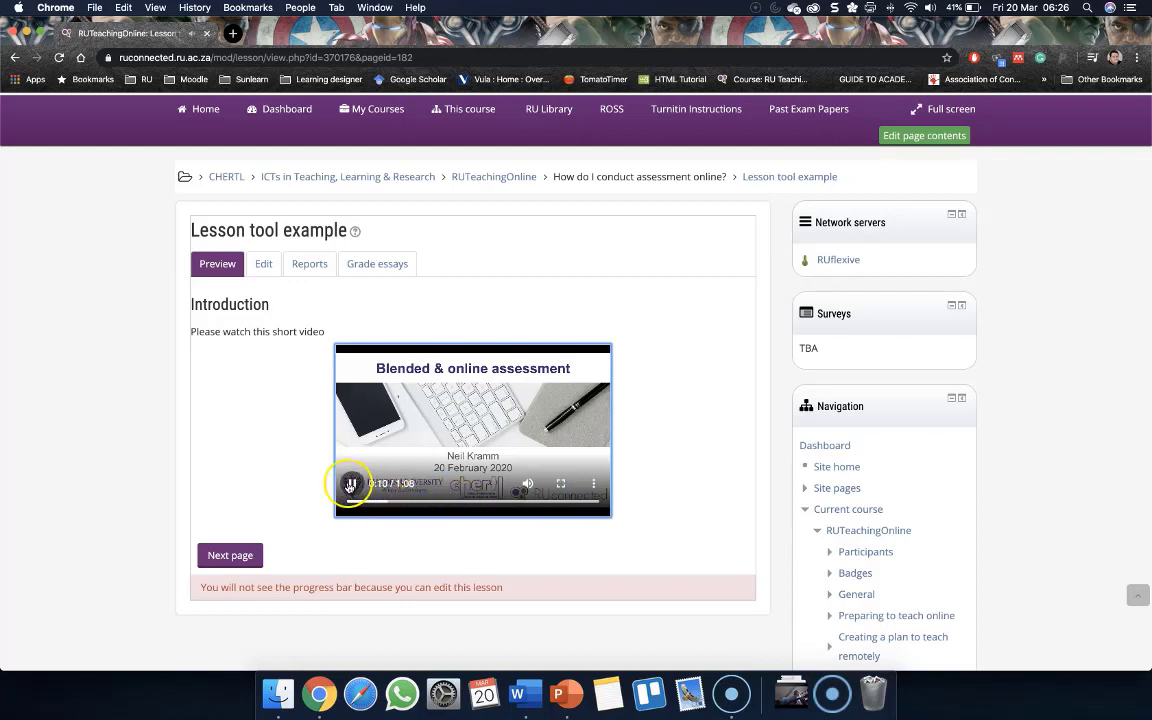
Continue to the essay page, enter a test answer and submit it
{"action": "left_click", "coordinate": [234, 557]}
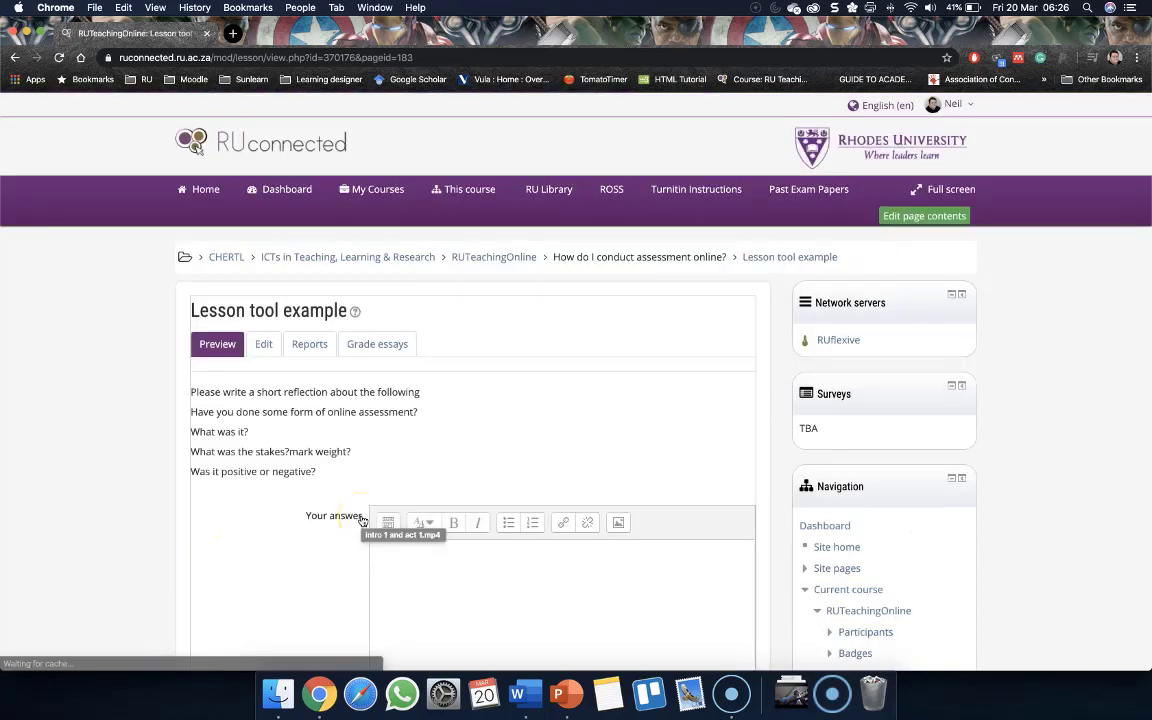
{"action": "scroll", "coordinate": [359, 556], "scroll_direction": "down", "scroll_amount": 4}
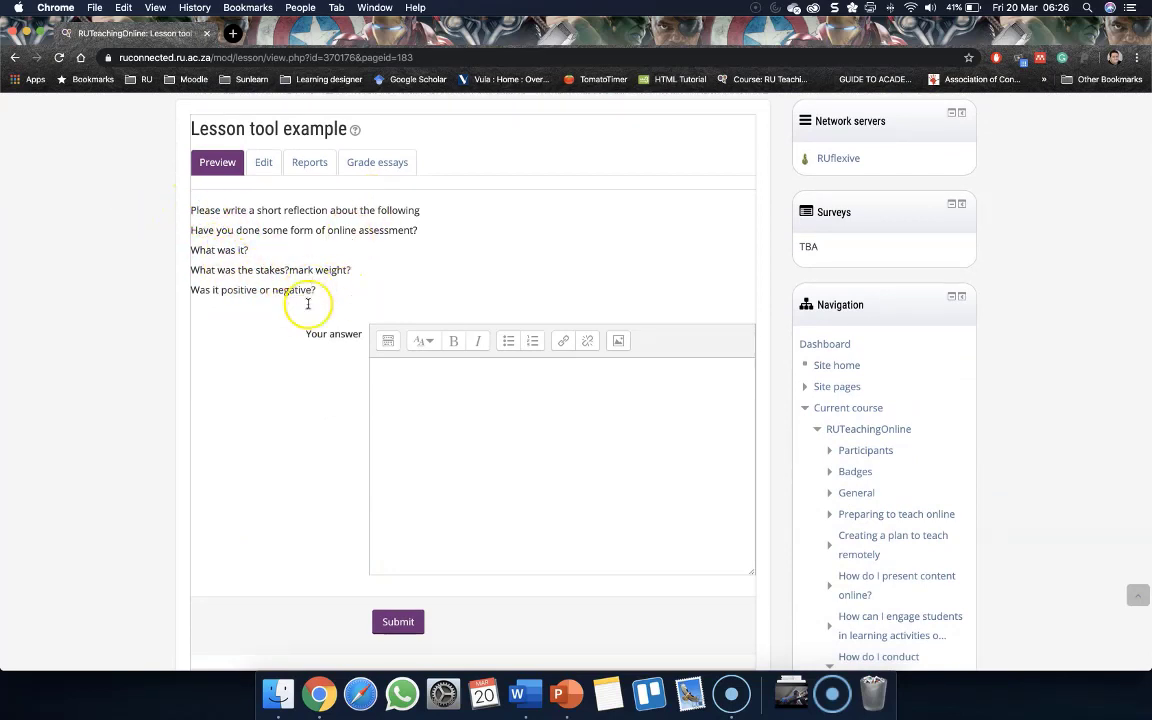
{"action": "left_click", "coordinate": [420, 401]}
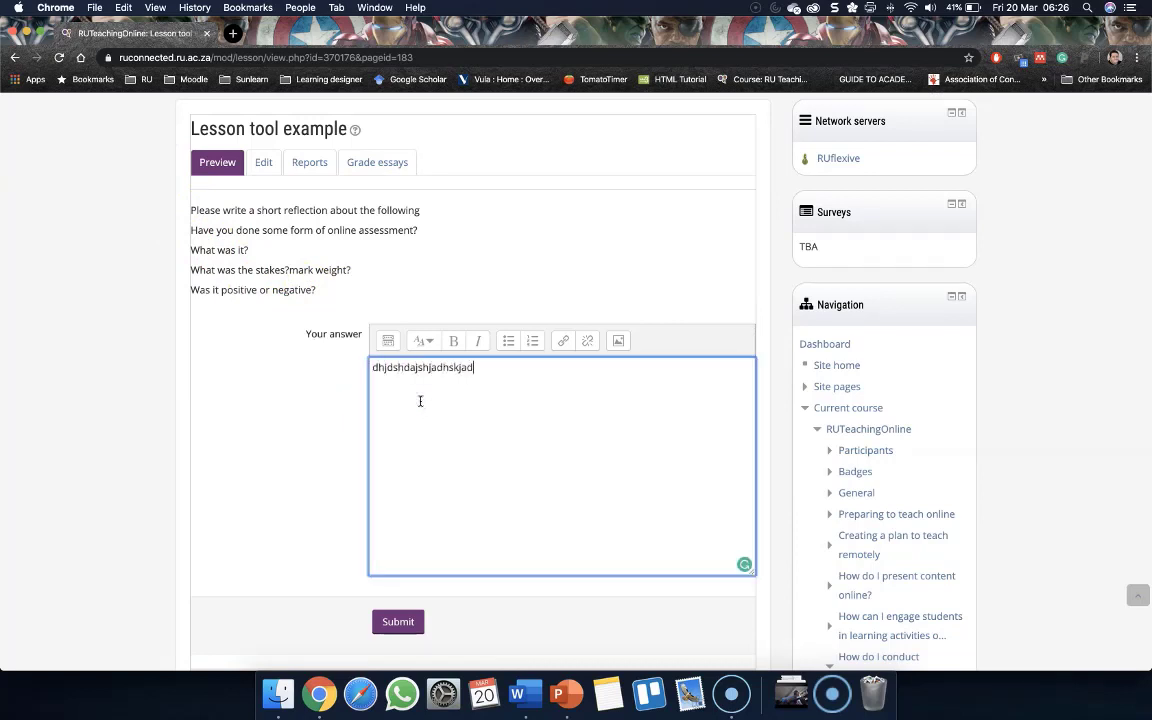
{"action": "left_click", "coordinate": [398, 620]}
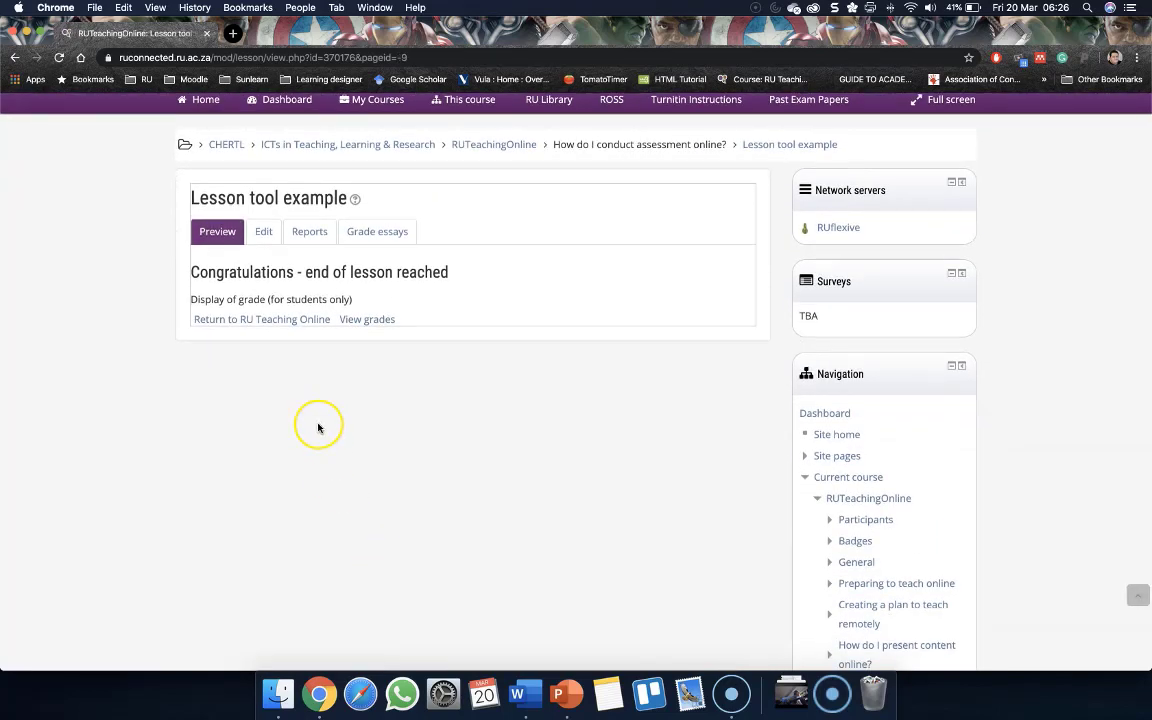
Return to editing the lesson and add a new content page after the Share your experience essay page
{"action": "left_click", "coordinate": [274, 241]}
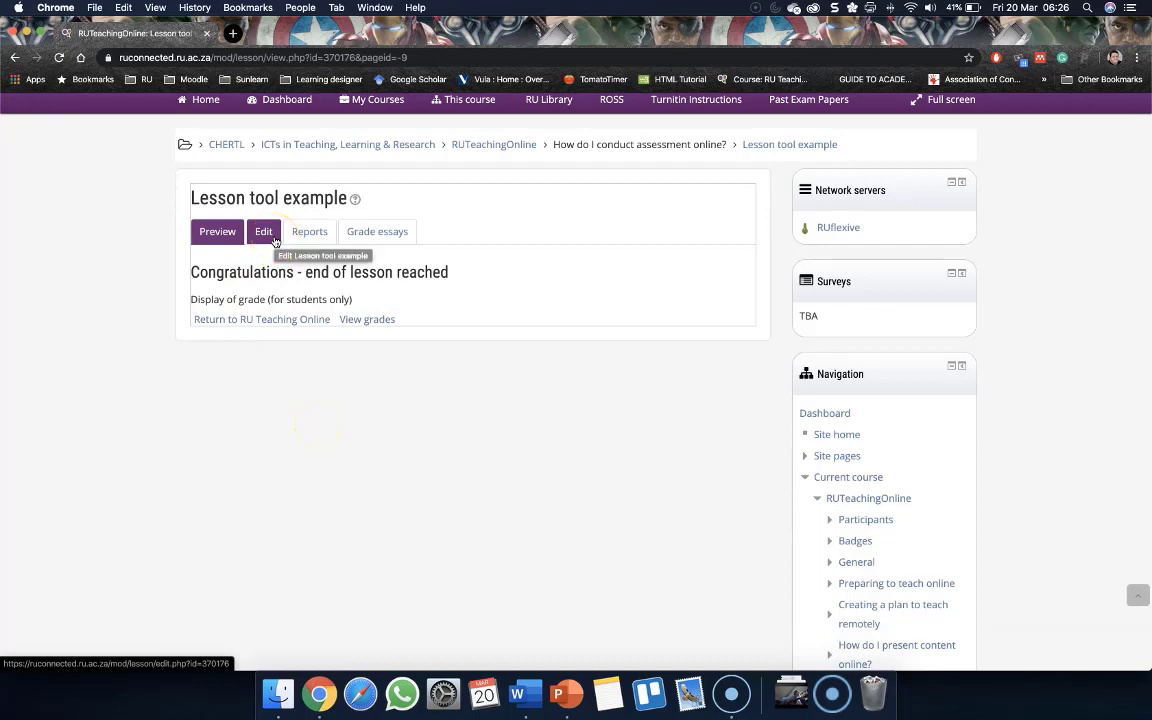
{"action": "left_click", "coordinate": [274, 239]}
{"action": "scroll", "coordinate": [211, 397], "scroll_direction": "down", "scroll_amount": 3}
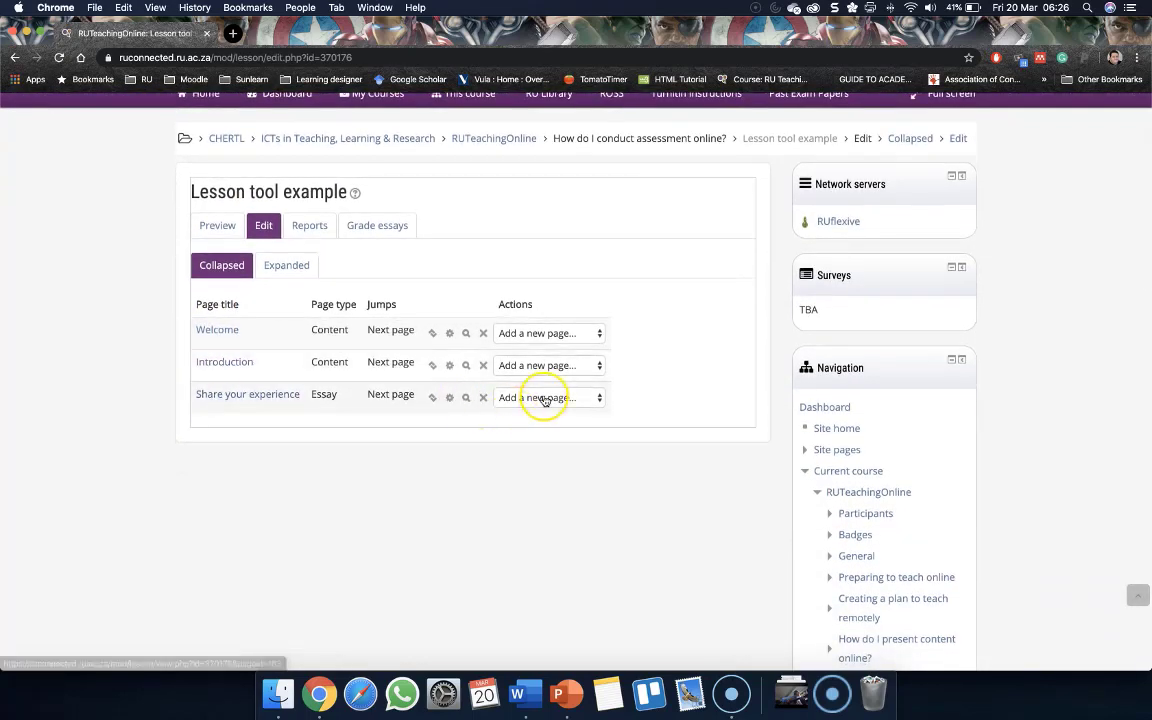
{"action": "left_click", "coordinate": [545, 399]}
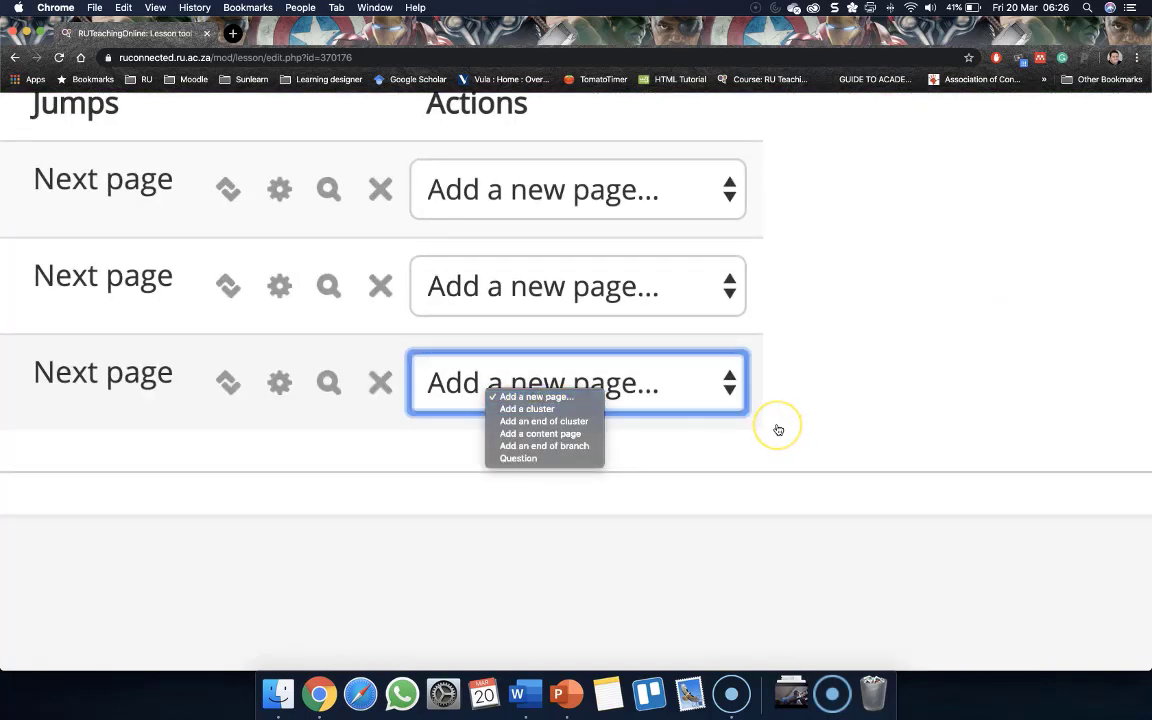
{"action": "key", "text": "ctrl+Up"}
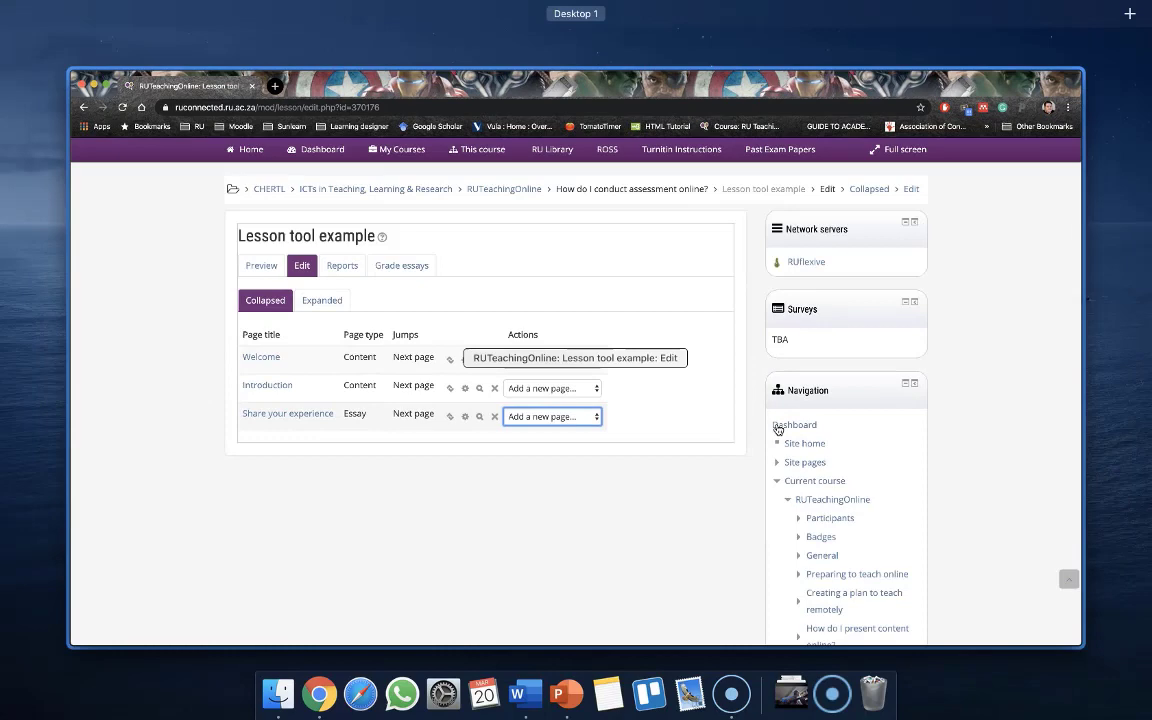
{"action": "left_click", "coordinate": [778, 430]}
{"action": "left_click", "coordinate": [588, 410]}
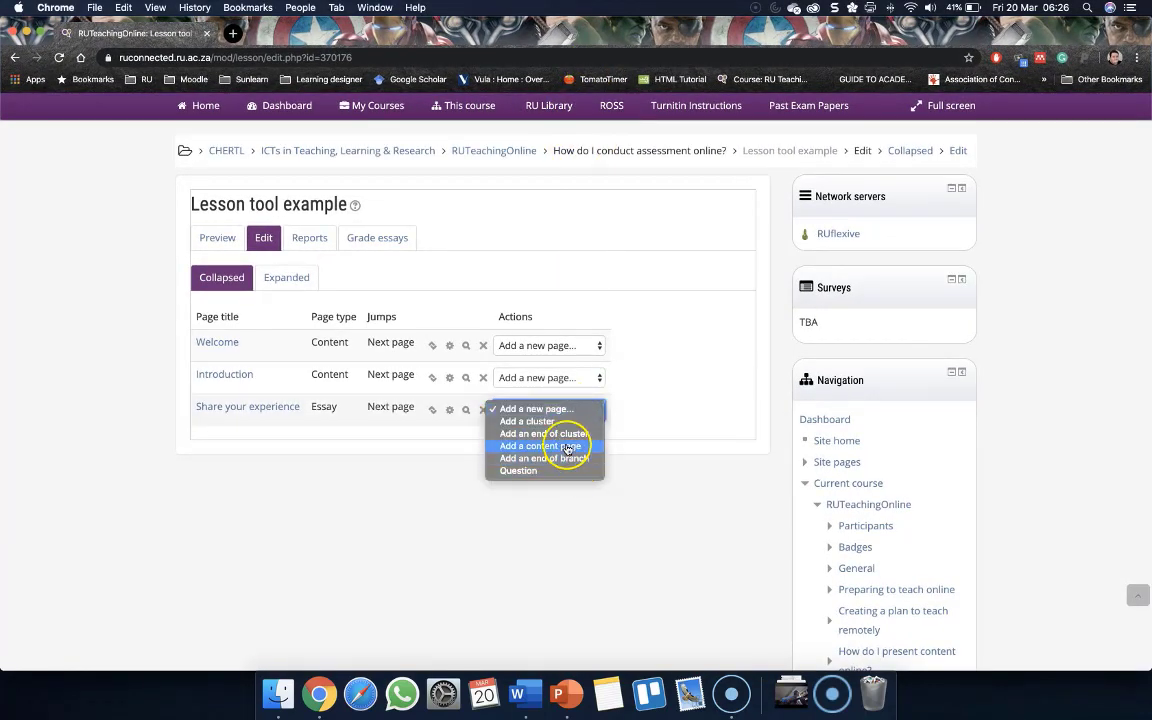
{"action": "left_click", "coordinate": [566, 446]}
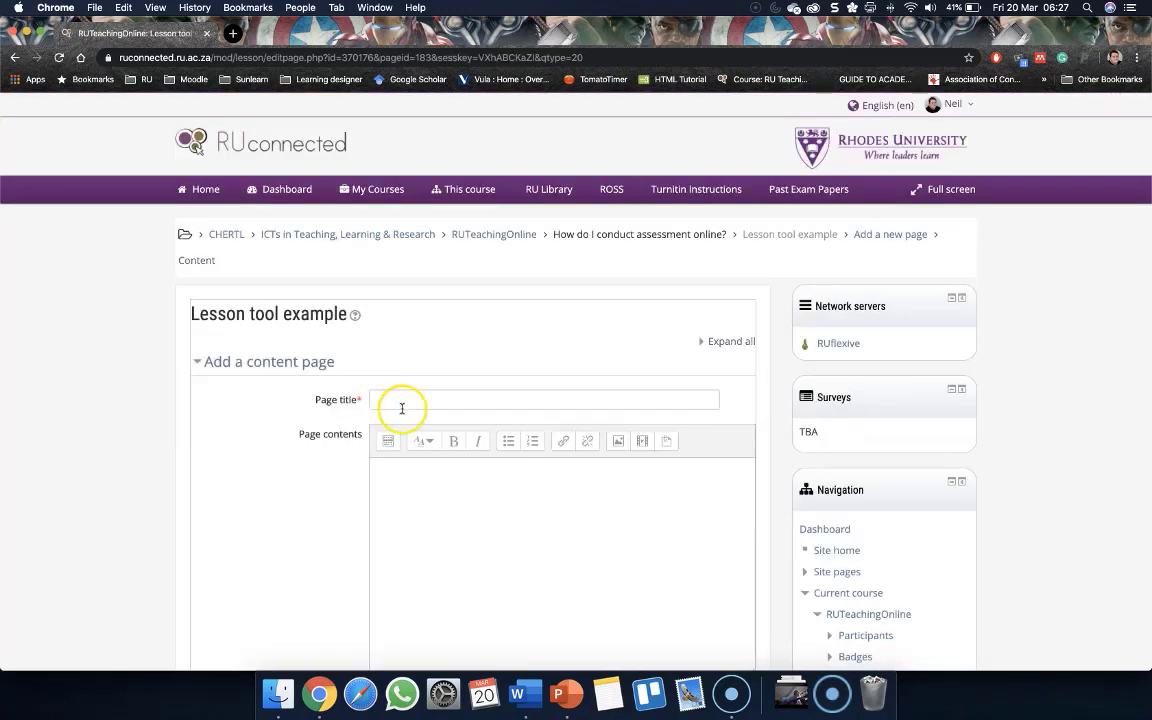
Title the new content page Principles of sound assessment
{"action": "left_click", "coordinate": [403, 401]}
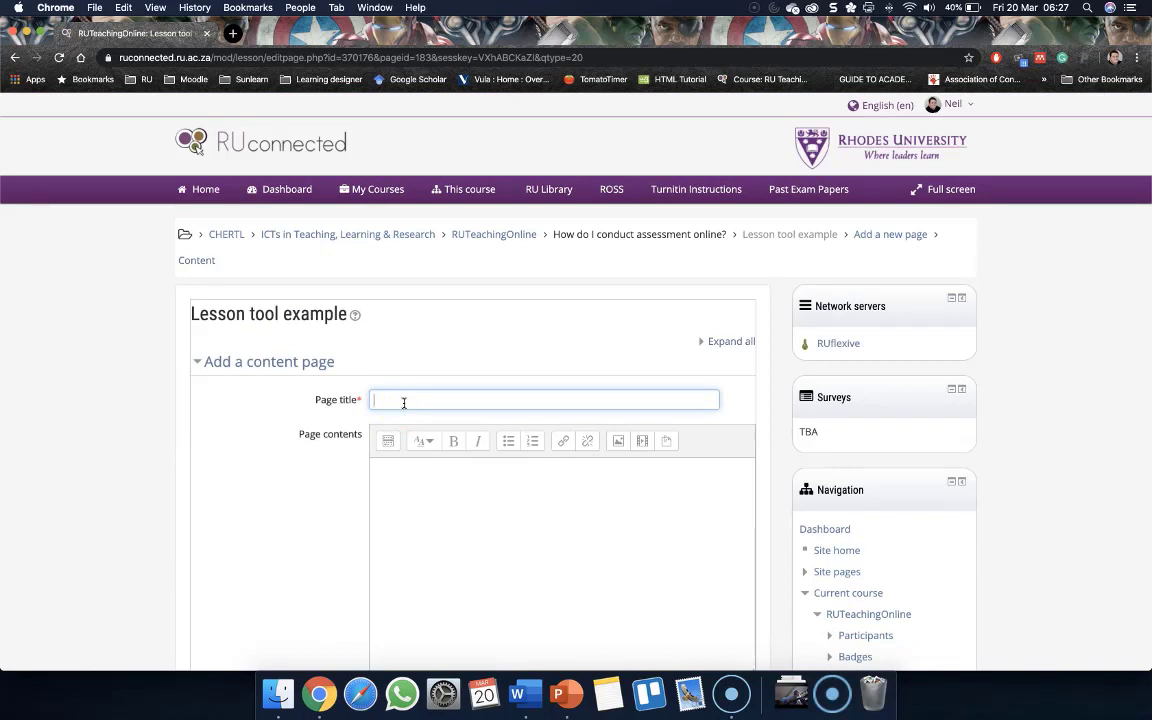
{"action": "left_click", "coordinate": [420, 409]}
{"action": "left_click", "coordinate": [383, 404]}
{"action": "type", "text": "ment"}
{"action": "scroll", "coordinate": [278, 519], "scroll_direction": "down", "scroll_amount": 2}
{"action": "left_click", "coordinate": [437, 424]}
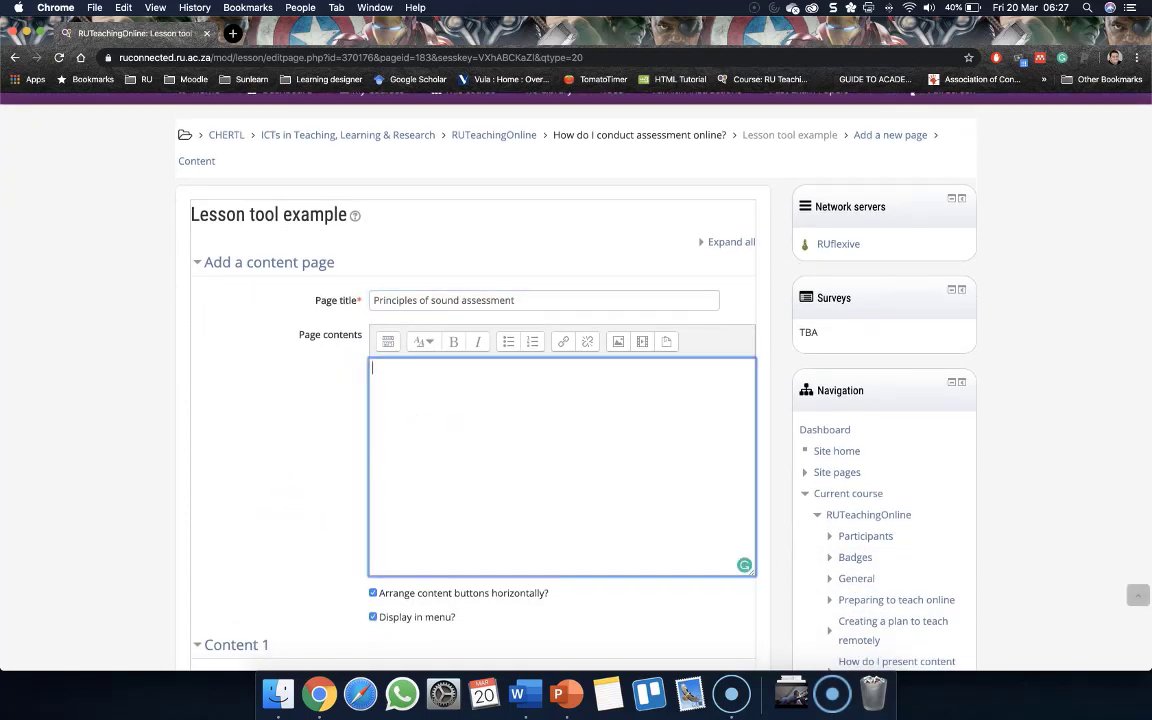
Upload Video 2.mp4 from the Movies folder and insert it as media into the page contents
{"action": "scroll", "coordinate": [610, 303], "scroll_direction": "down", "scroll_amount": 1}
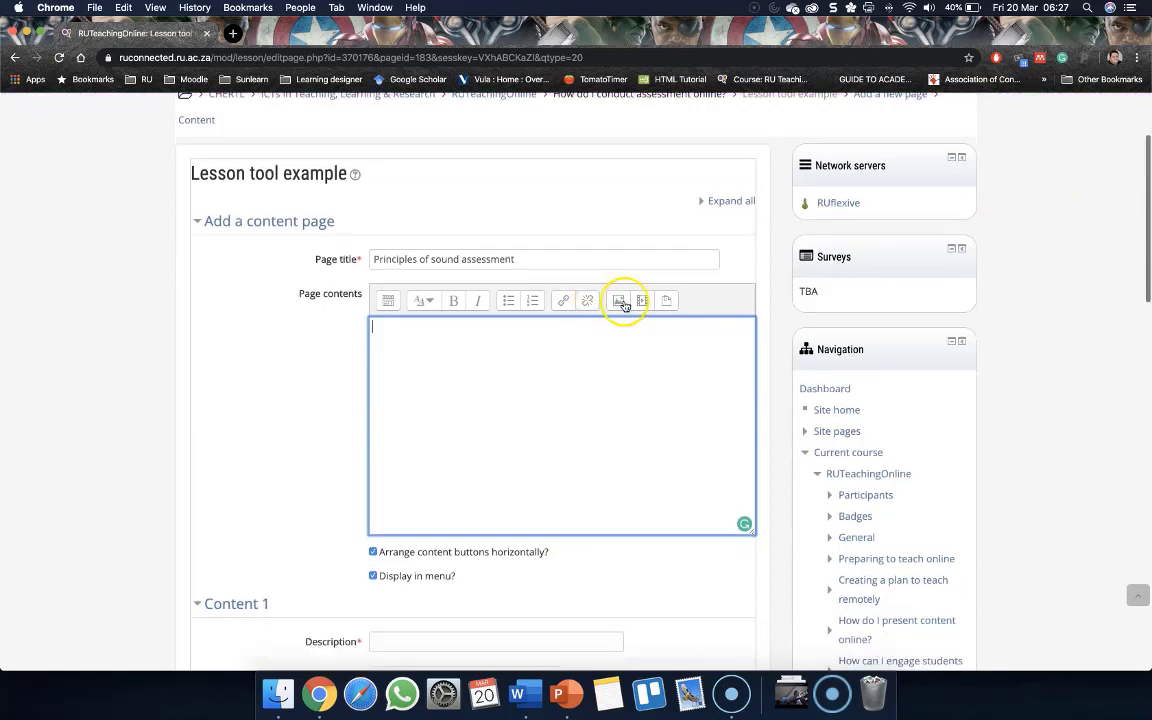
{"action": "left_click", "coordinate": [645, 303]}
{"action": "left_click", "coordinate": [528, 362]}
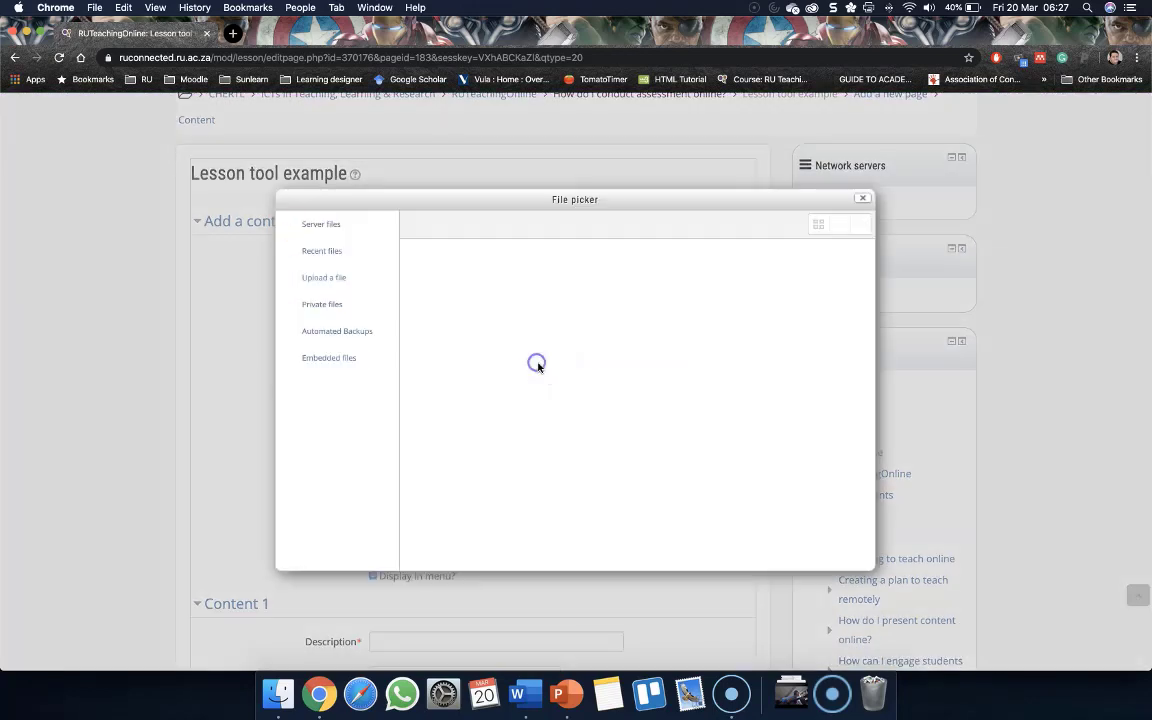
{"action": "left_click", "coordinate": [603, 291]}
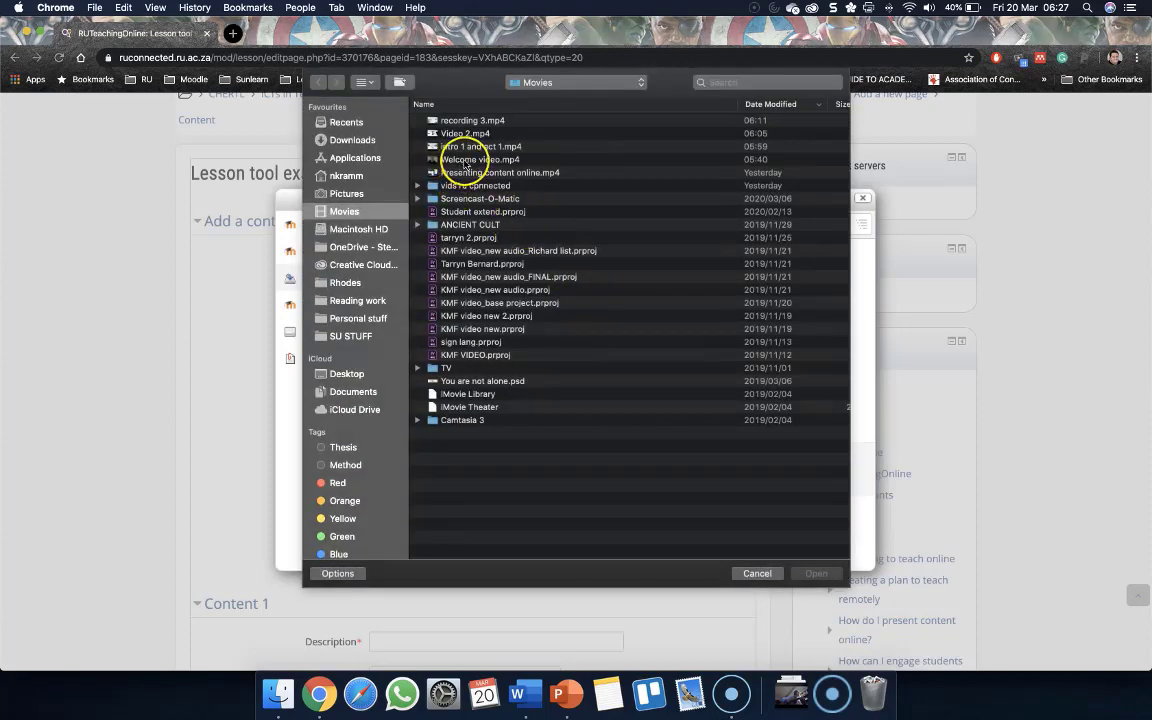
{"action": "double_click", "coordinate": [465, 133]}
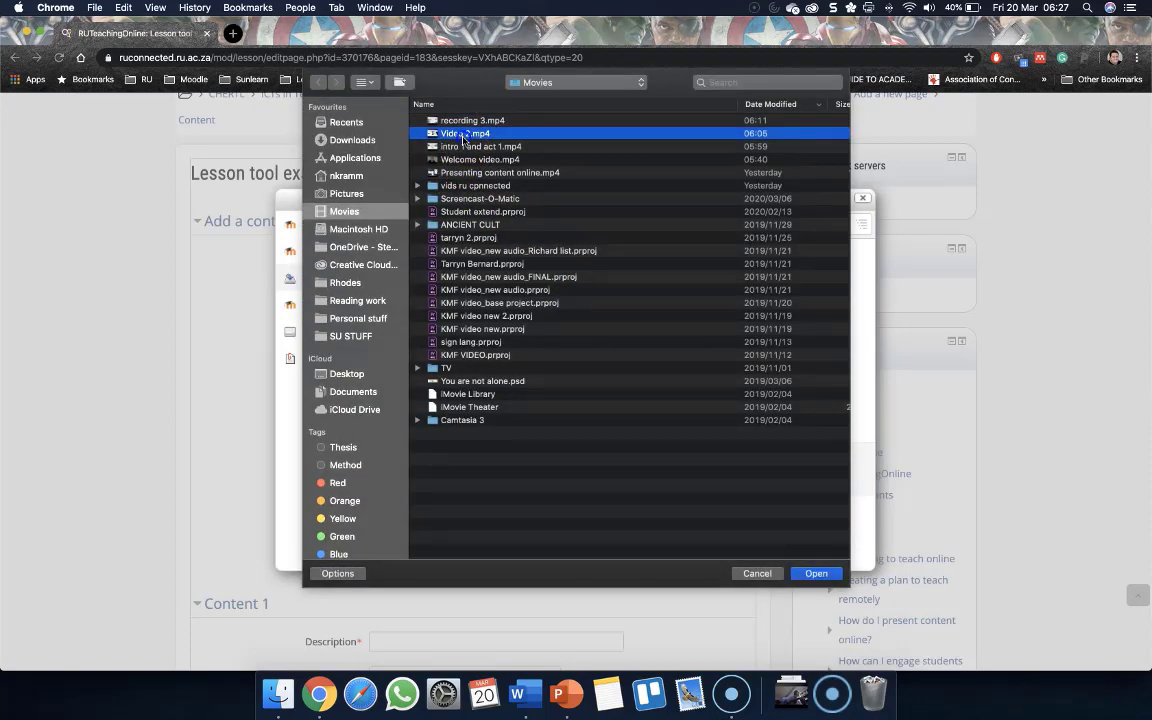
{"action": "left_click", "coordinate": [628, 469]}
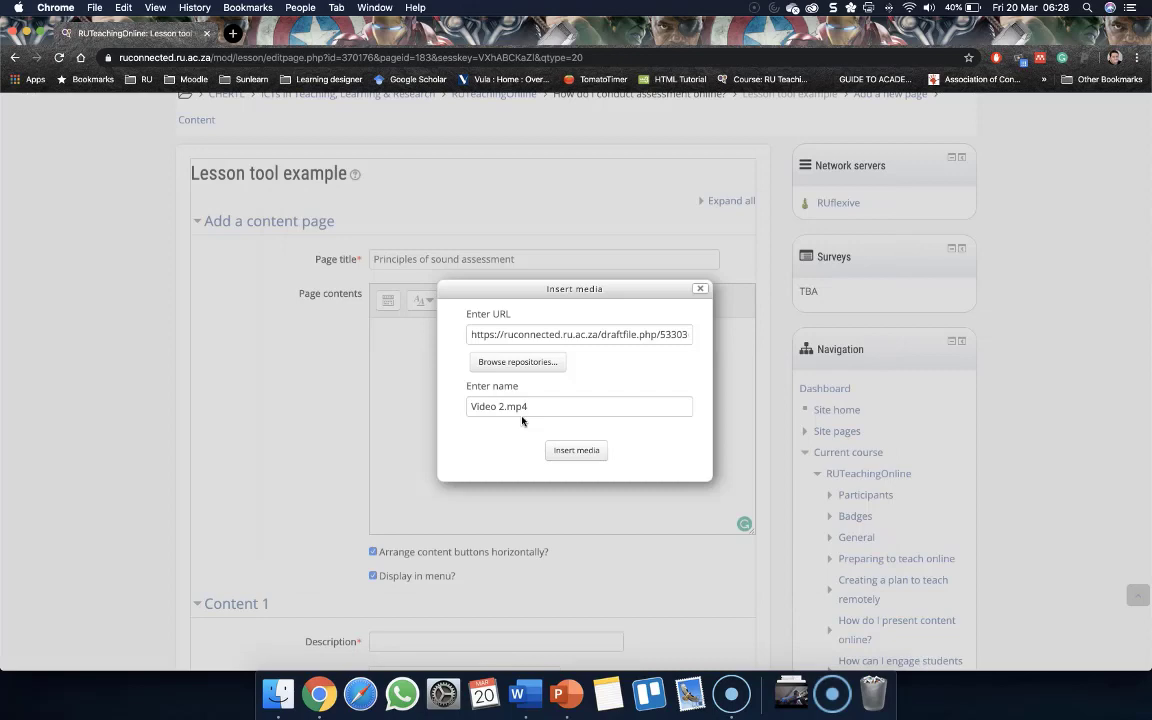
{"action": "left_click", "coordinate": [577, 449]}
Set the Content 1 description to Next page and save the page
{"action": "scroll", "coordinate": [405, 390], "scroll_direction": "down", "scroll_amount": 3}
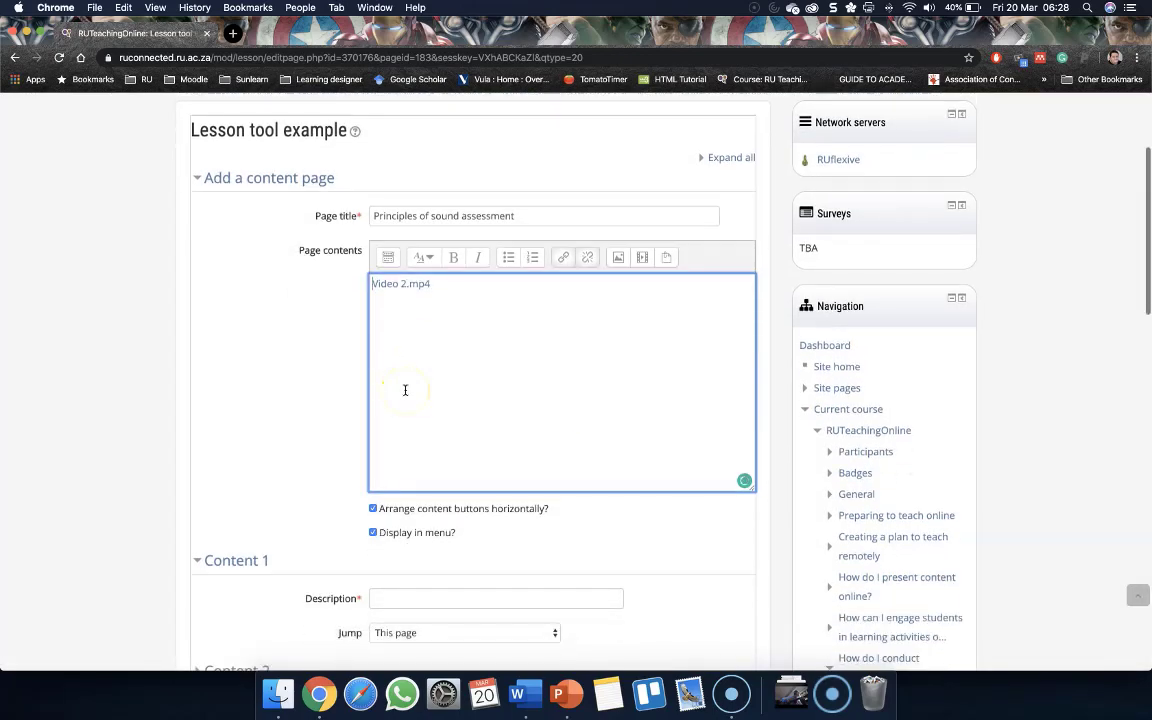
{"action": "left_click", "coordinate": [440, 539]}
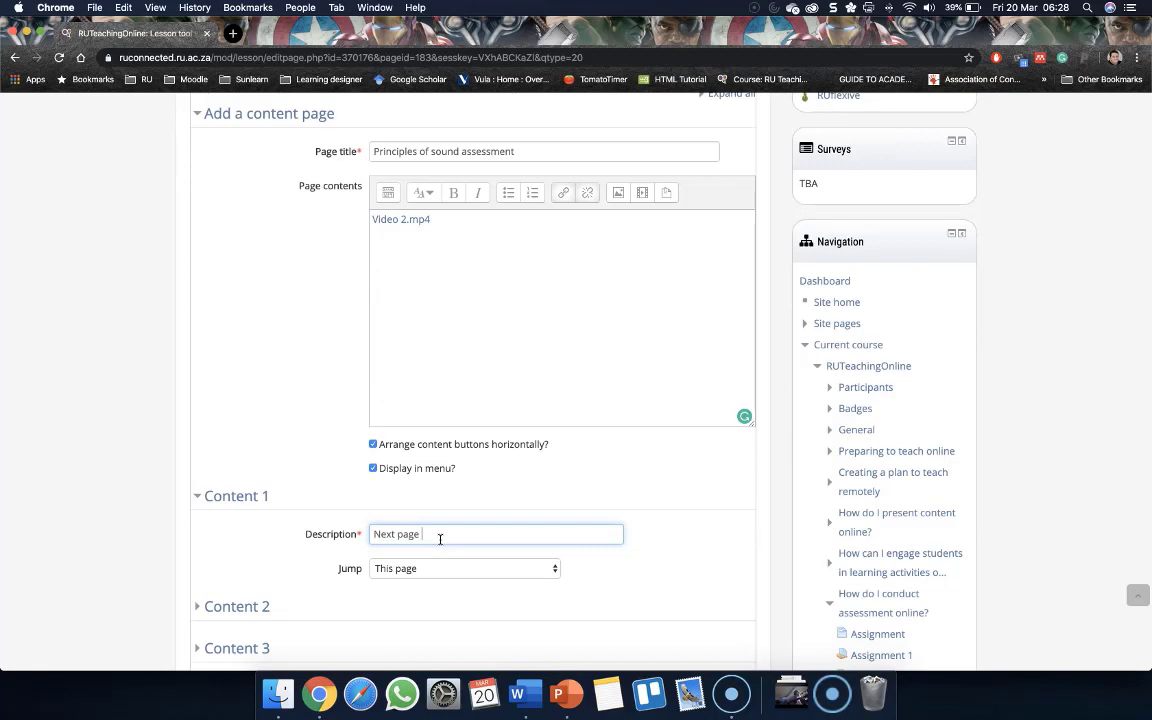
{"action": "scroll", "coordinate": [411, 555], "scroll_direction": "down", "scroll_amount": 3}
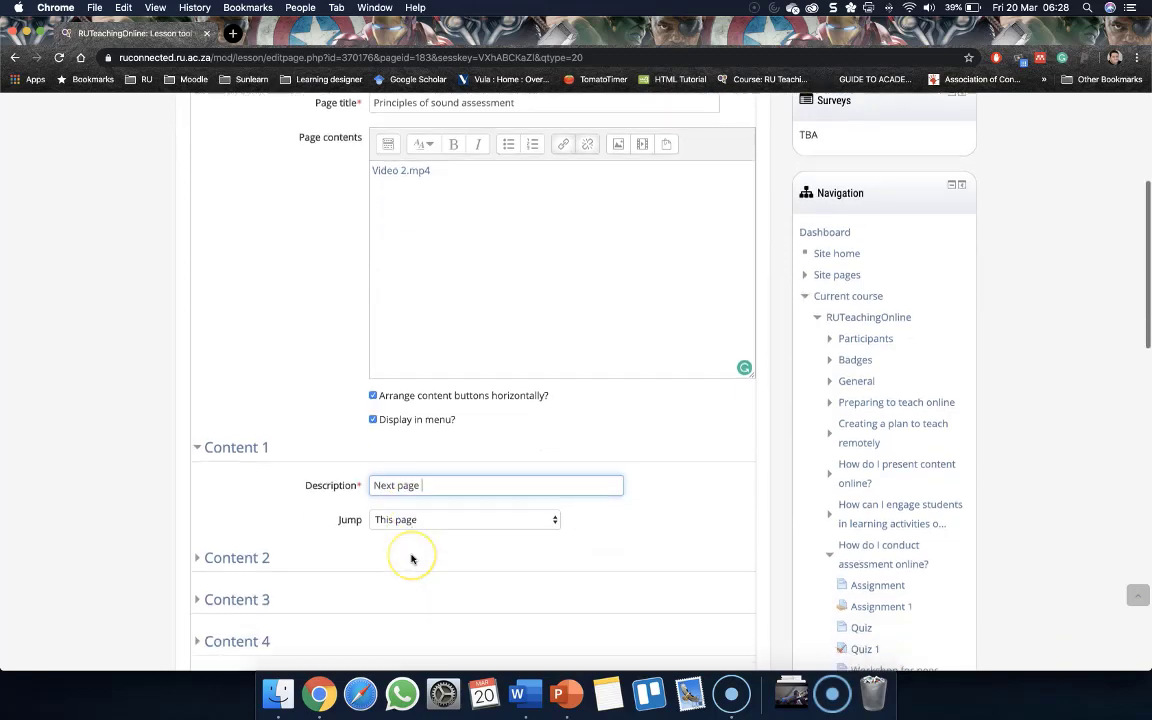
{"action": "scroll", "coordinate": [405, 565], "scroll_direction": "down", "scroll_amount": 5}
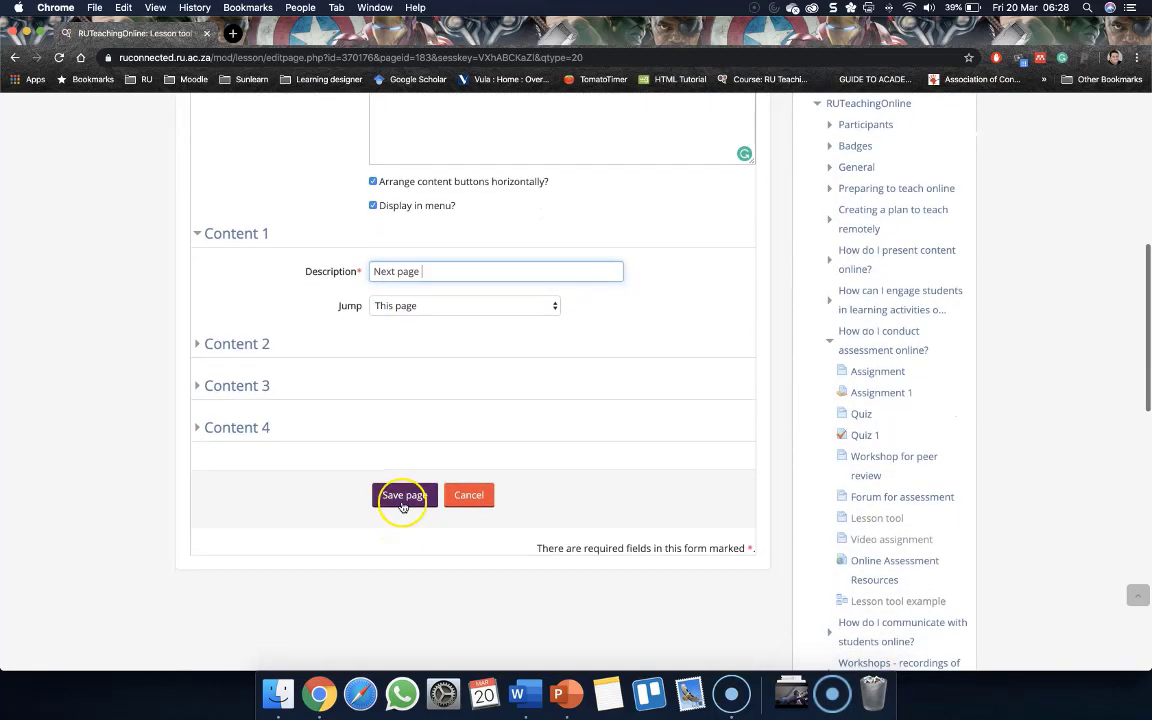
{"action": "left_click", "coordinate": [401, 495]}
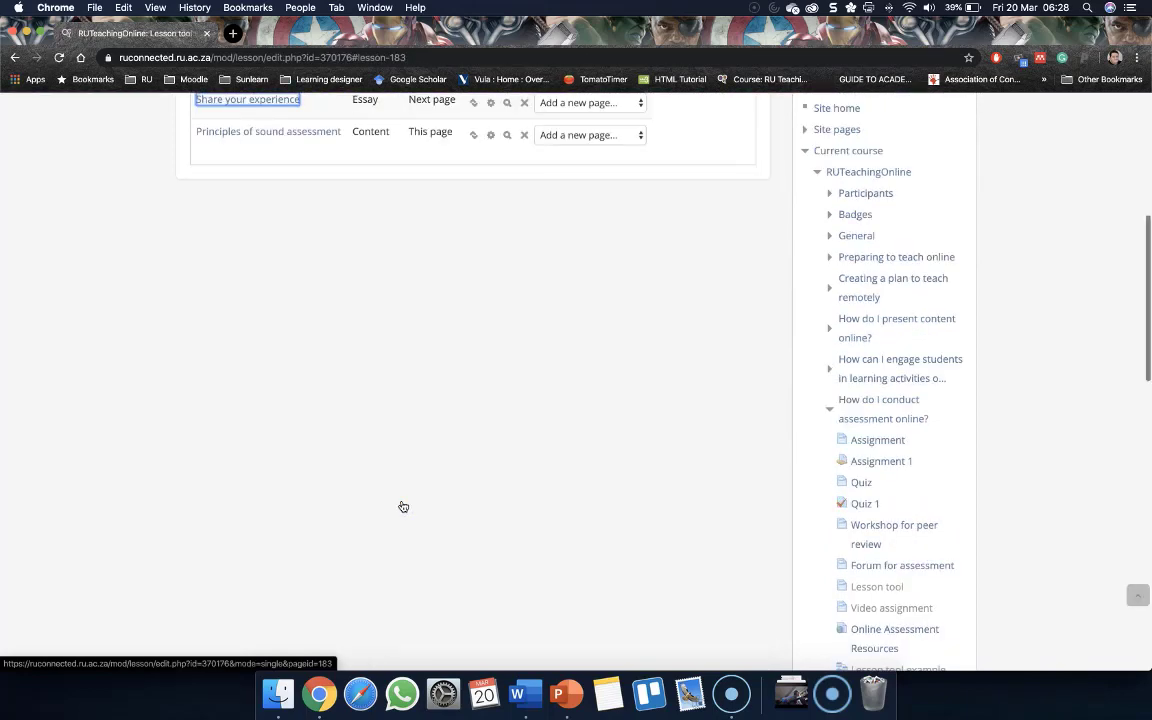
Add a Multichoice question page after the Principles of sound assessment page
{"action": "scroll", "coordinate": [330, 510], "scroll_direction": "down", "scroll_amount": 1}
{"action": "scroll", "coordinate": [309, 511], "scroll_direction": "up", "scroll_amount": 2}
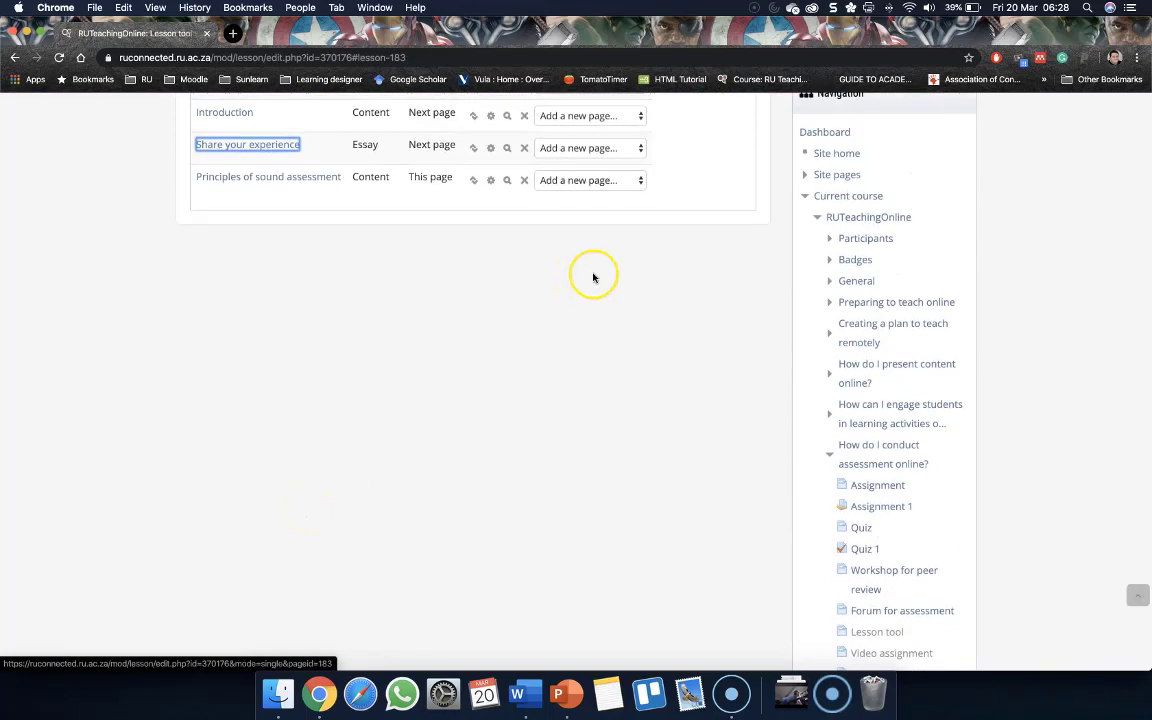
{"action": "scroll", "coordinate": [590, 236], "scroll_direction": "up", "scroll_amount": 2}
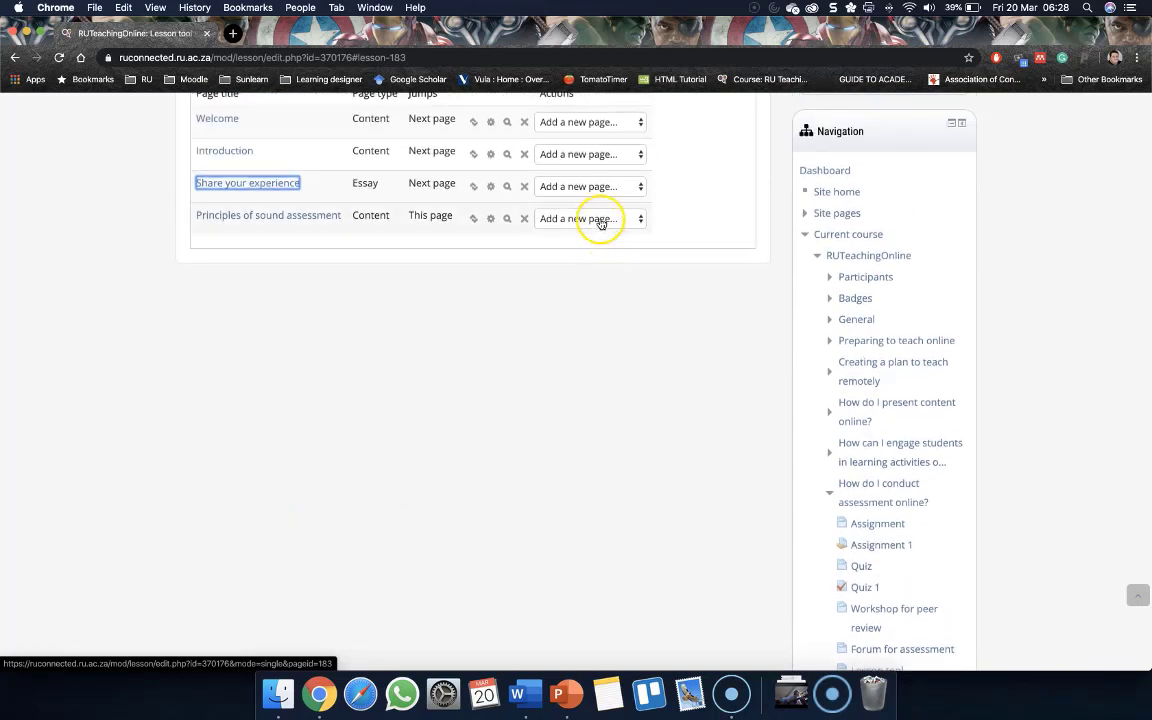
{"action": "left_click", "coordinate": [601, 220]}
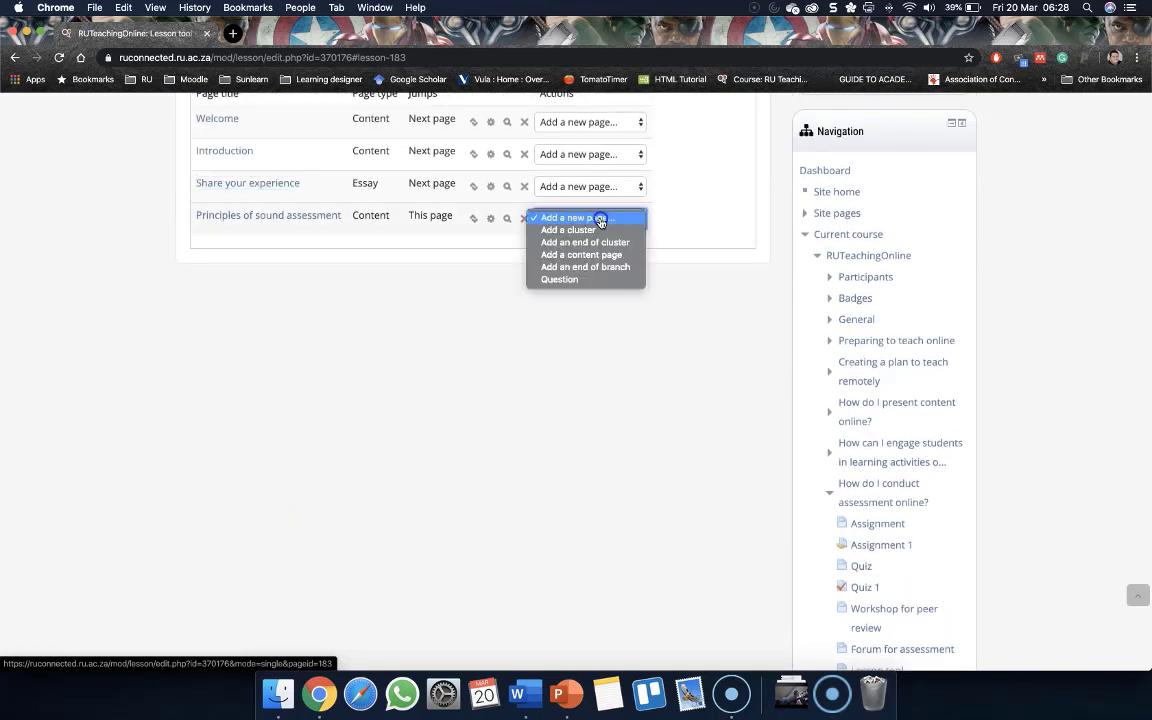
{"action": "left_click", "coordinate": [586, 282]}
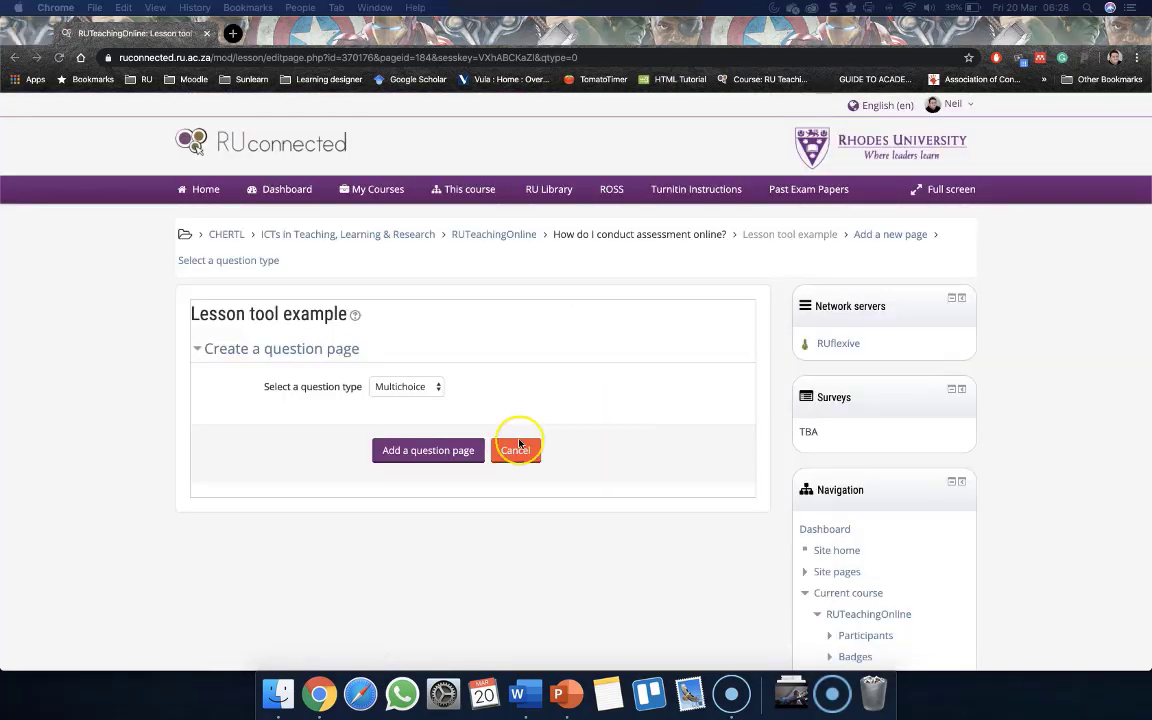
{"action": "left_click", "coordinate": [409, 386]}
{"action": "left_click", "coordinate": [410, 387]}
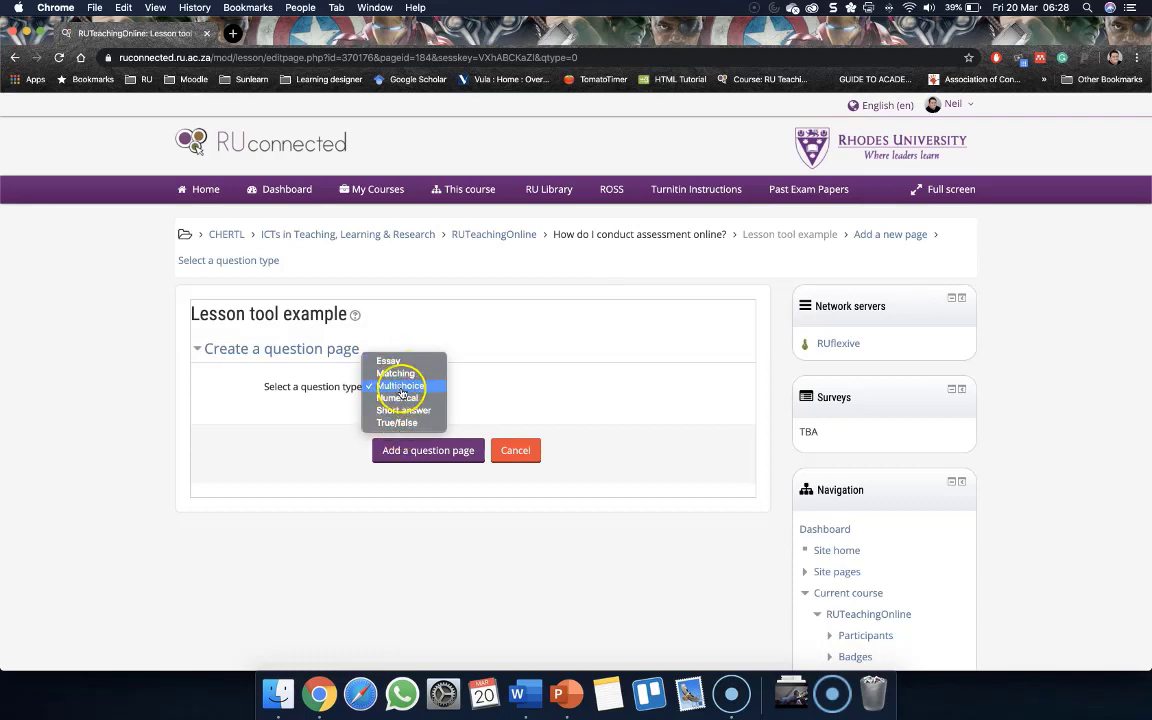
{"action": "left_click", "coordinate": [401, 391]}
{"action": "left_click", "coordinate": [432, 452]}
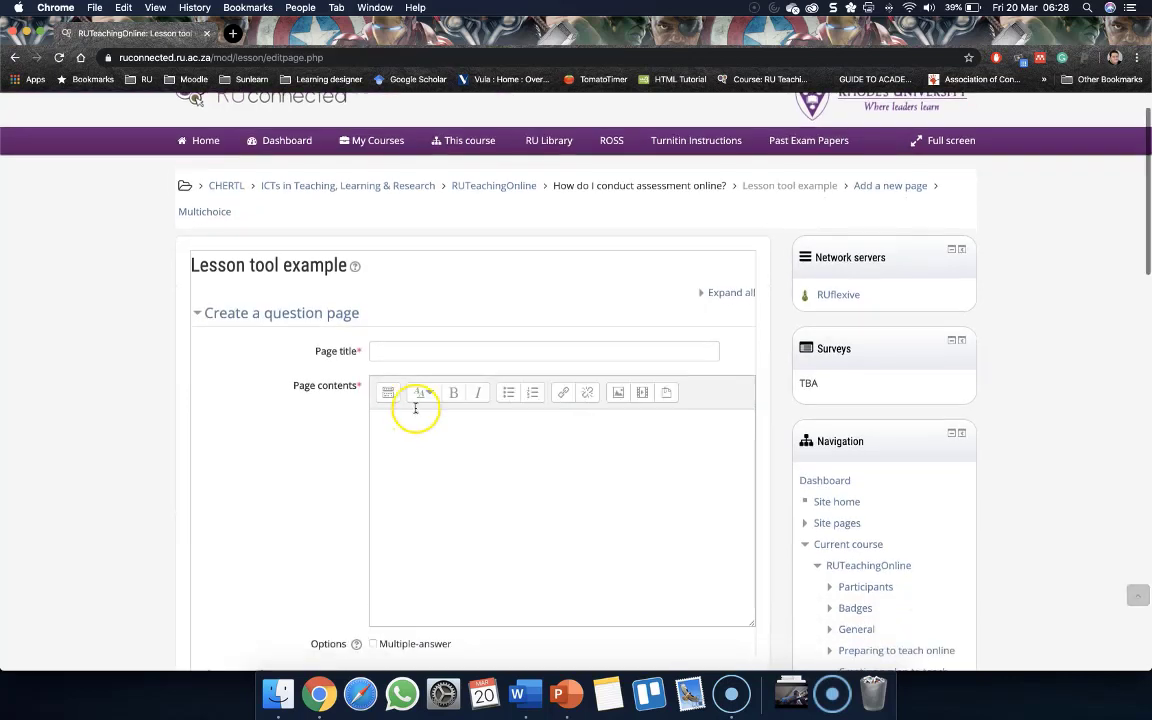
Title the question page Principles of assessment
{"action": "left_click", "coordinate": [412, 353]}
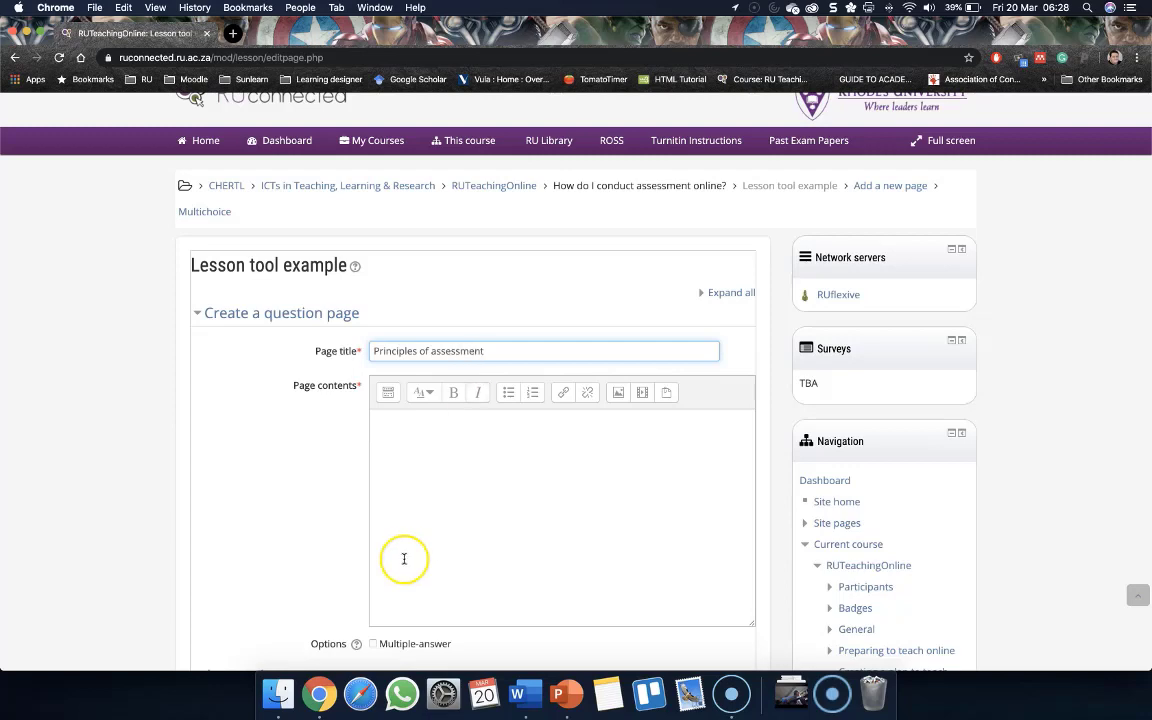
{"action": "scroll", "coordinate": [404, 555], "scroll_direction": "down", "scroll_amount": 4}
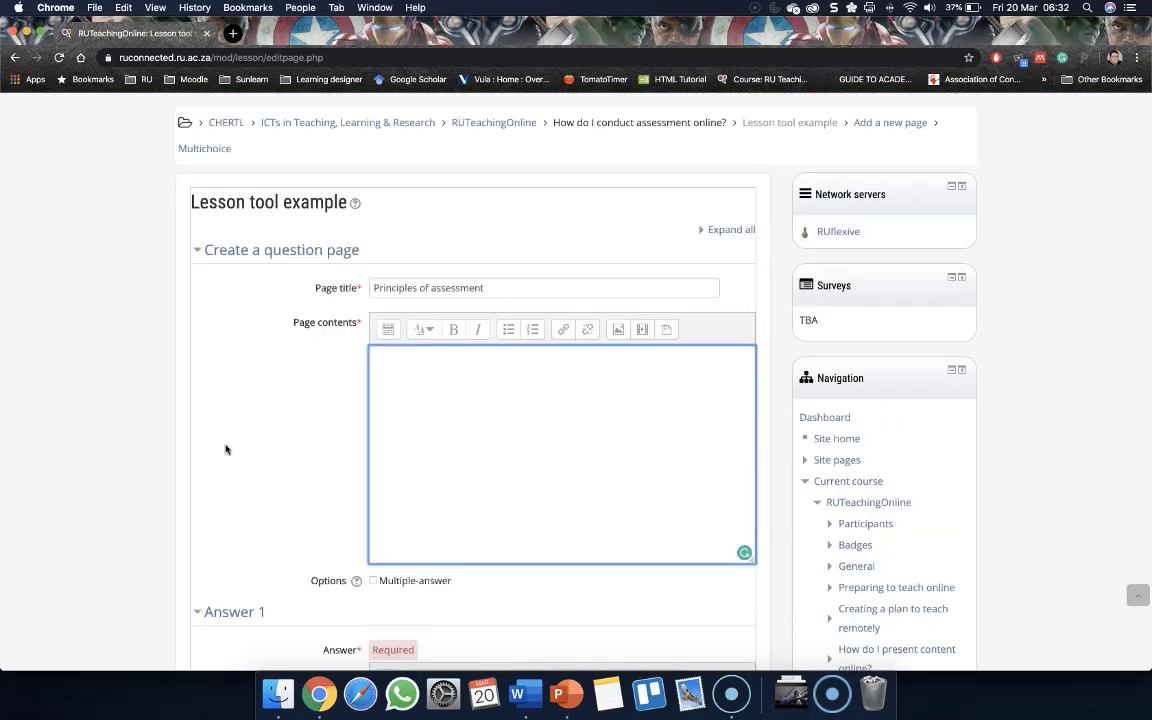
{"action": "key", "text": "super+plus"}
{"action": "key", "text": "super+plus"}
{"action": "key", "text": "super+plus"}
{"action": "key", "text": "super+plus"}
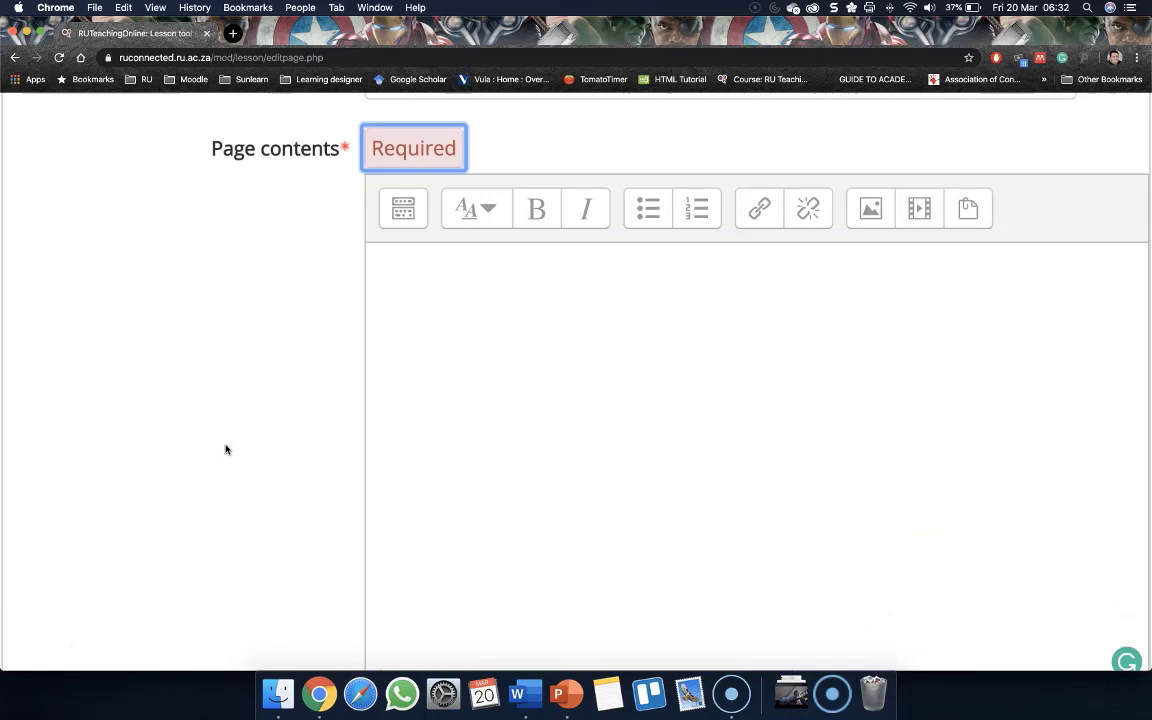
{"action": "key", "text": "super+0"}
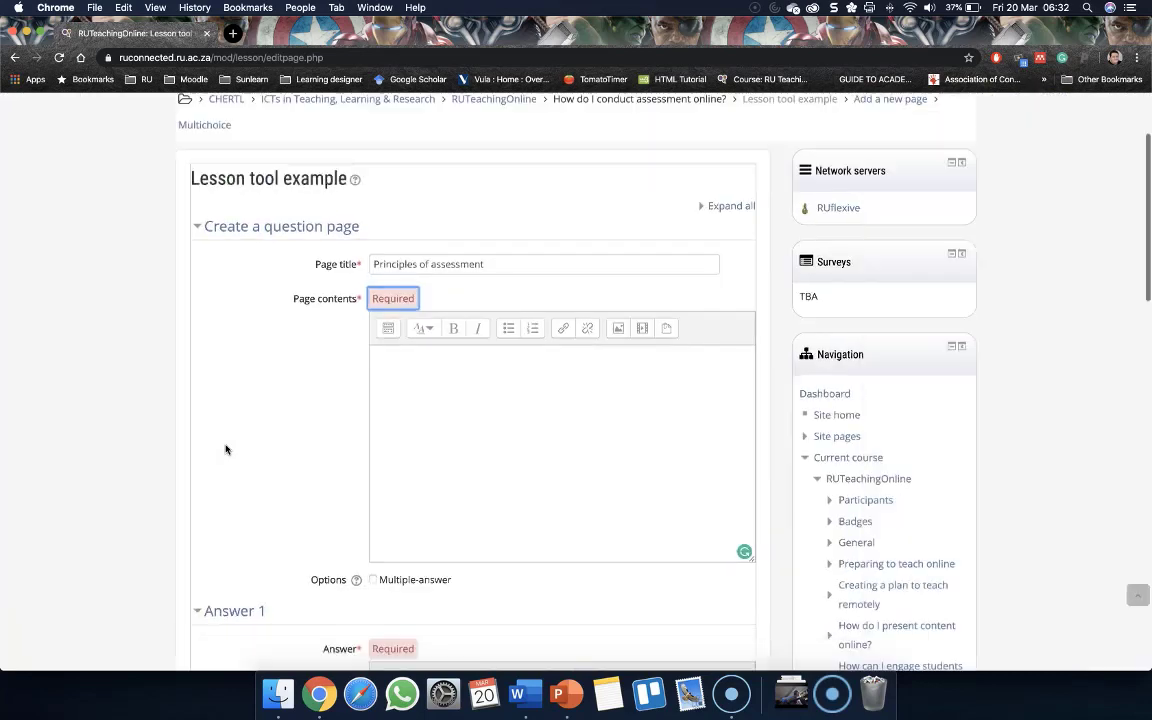
Paste the question 'Which if the following statement show a understanding of the principles of sound assessment?' into the page contents
{"action": "left_click", "coordinate": [404, 409]}
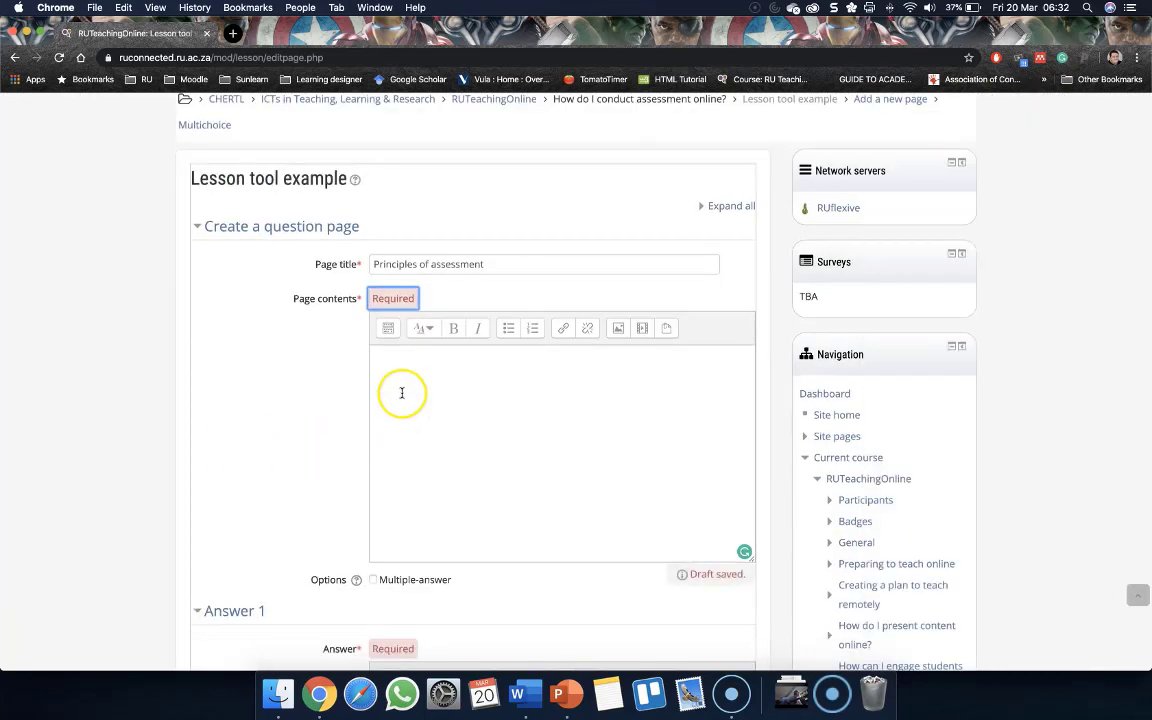
{"action": "left_click", "coordinate": [406, 385]}
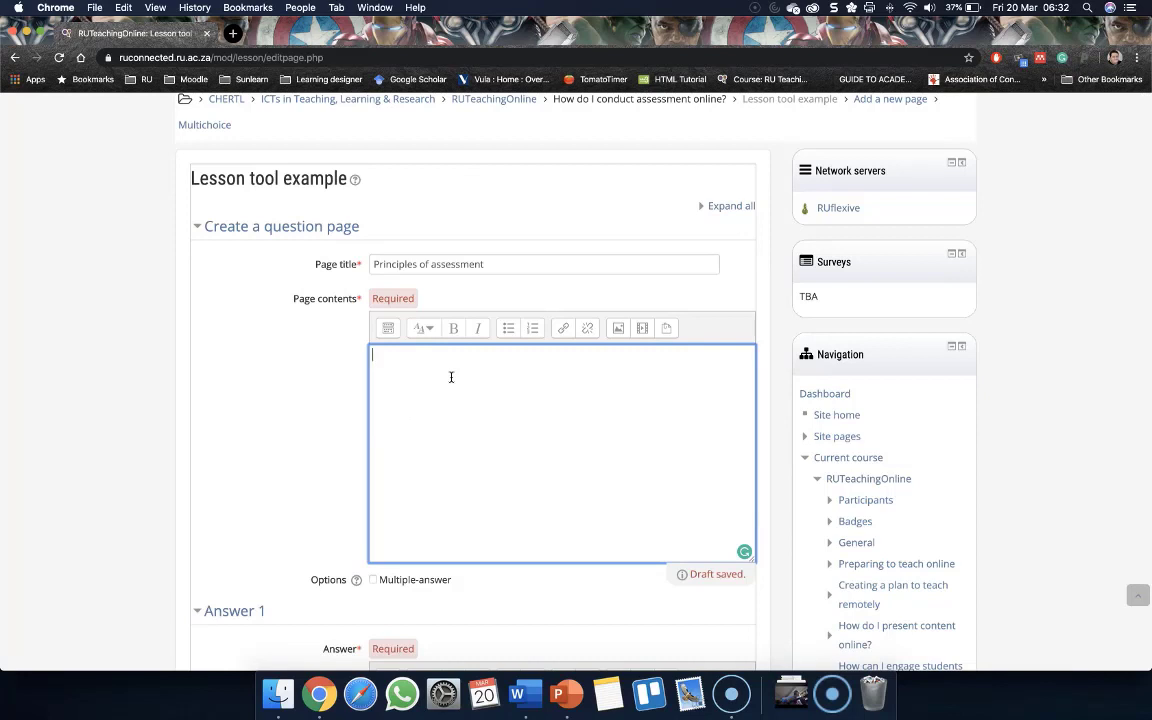
{"action": "type", "text": "Which if the following statement show a understanding of the principles of sound assessment?"}
{"action": "left_click", "coordinate": [439, 374]}
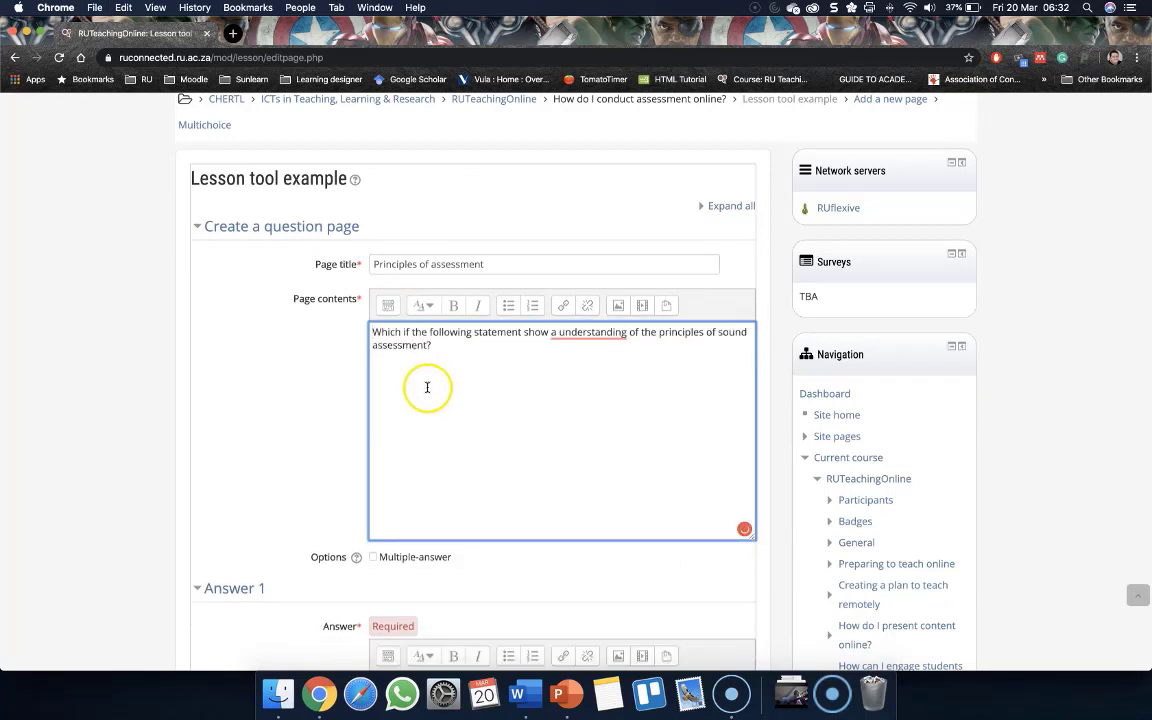
Correct 'a understanding' to 'an understanding' in the question text
{"action": "scroll", "coordinate": [410, 420], "scroll_direction": "down", "scroll_amount": 2}
{"action": "mouse_move", "coordinate": [583, 293]}
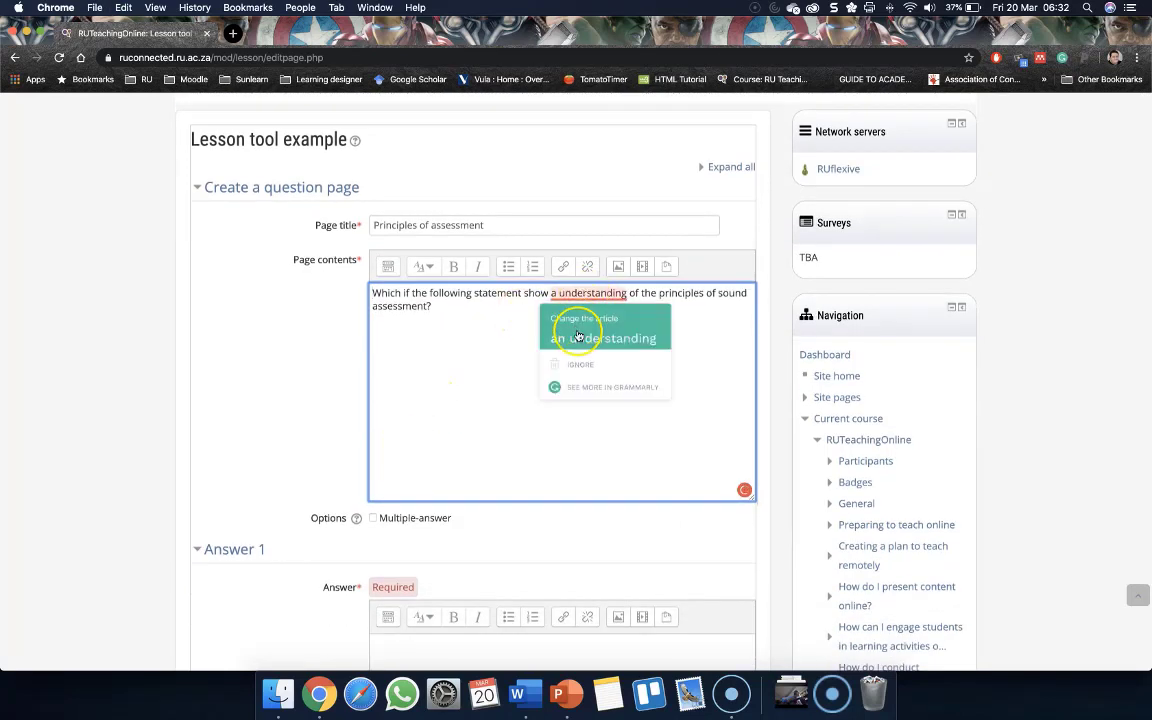
{"action": "left_click", "coordinate": [579, 336]}
Examine the Multiple-answer option and the Answer 1 fields of the question page
{"action": "scroll", "coordinate": [577, 331], "scroll_direction": "down", "scroll_amount": 5}
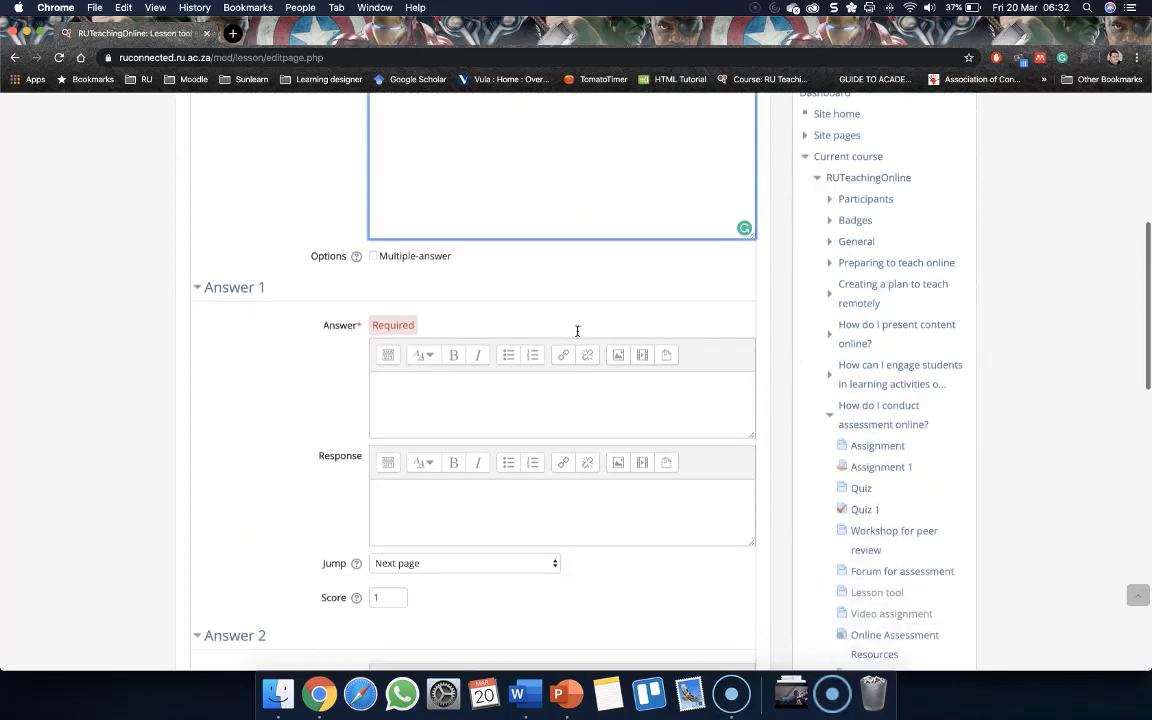
{"action": "left_click", "coordinate": [198, 295]}
{"action": "scroll", "coordinate": [206, 291], "scroll_direction": "up", "scroll_amount": 3}
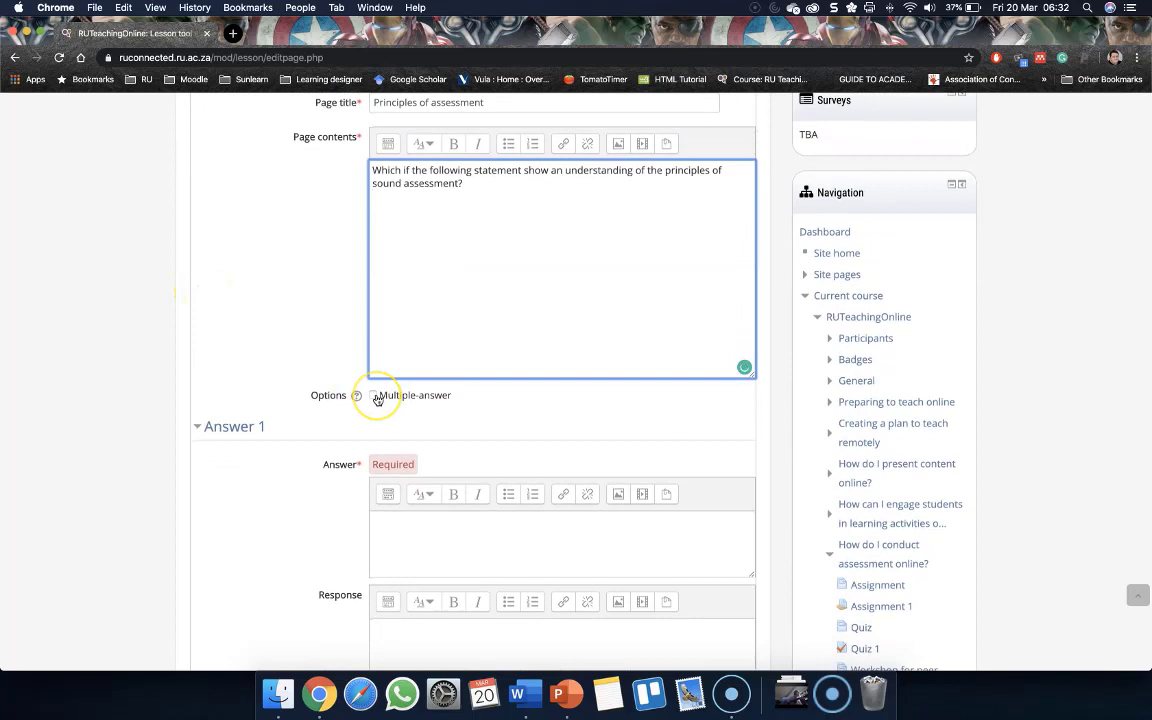
{"action": "left_click", "coordinate": [376, 396]}
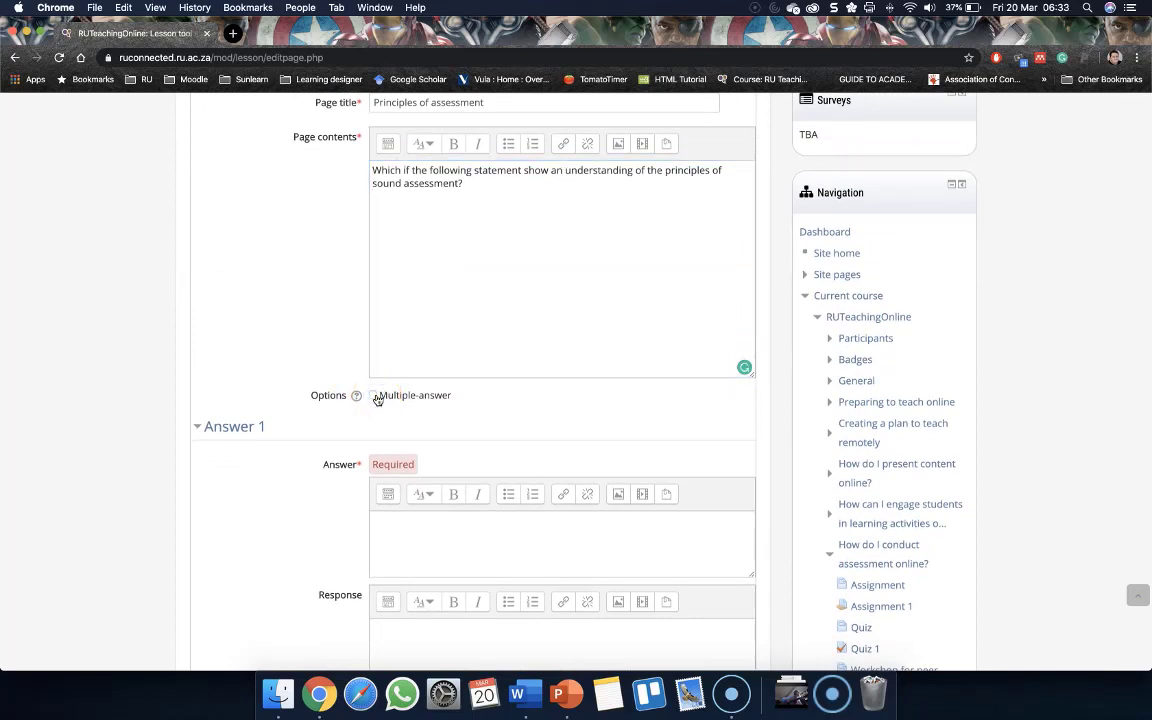
{"action": "scroll", "coordinate": [376, 398], "scroll_direction": "down", "scroll_amount": 4}
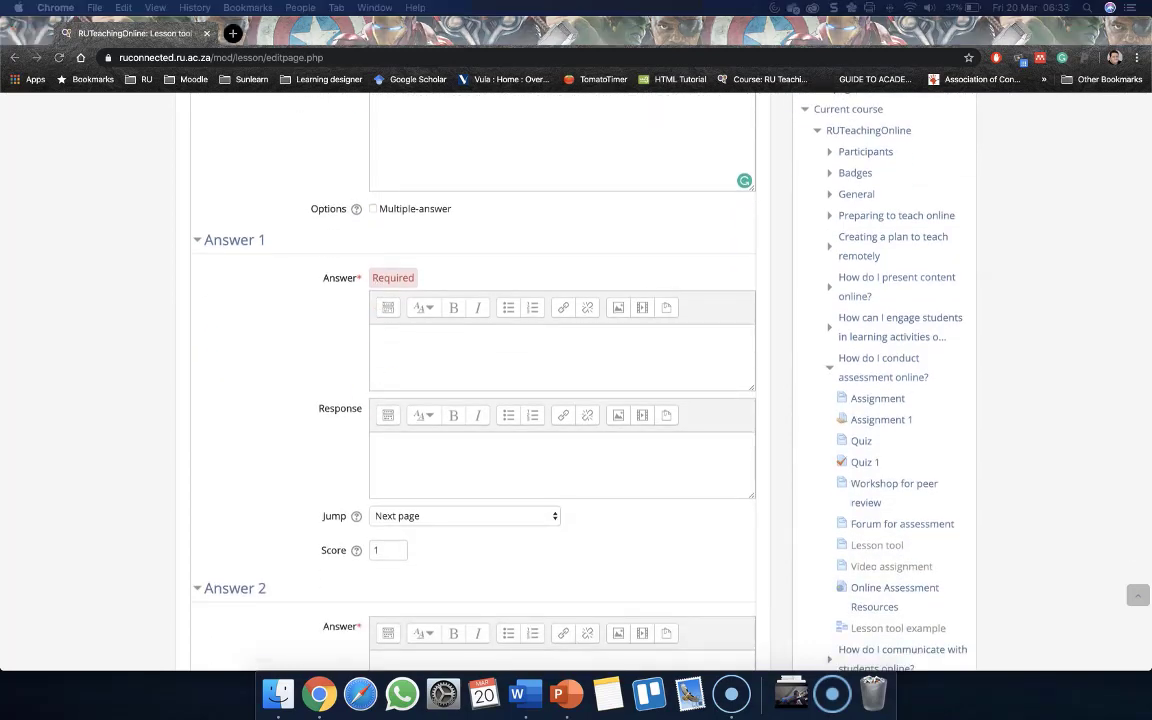
Paste 'Assessments need to valid and reliable' as the Answer 1 text
{"action": "left_click", "coordinate": [476, 341]}
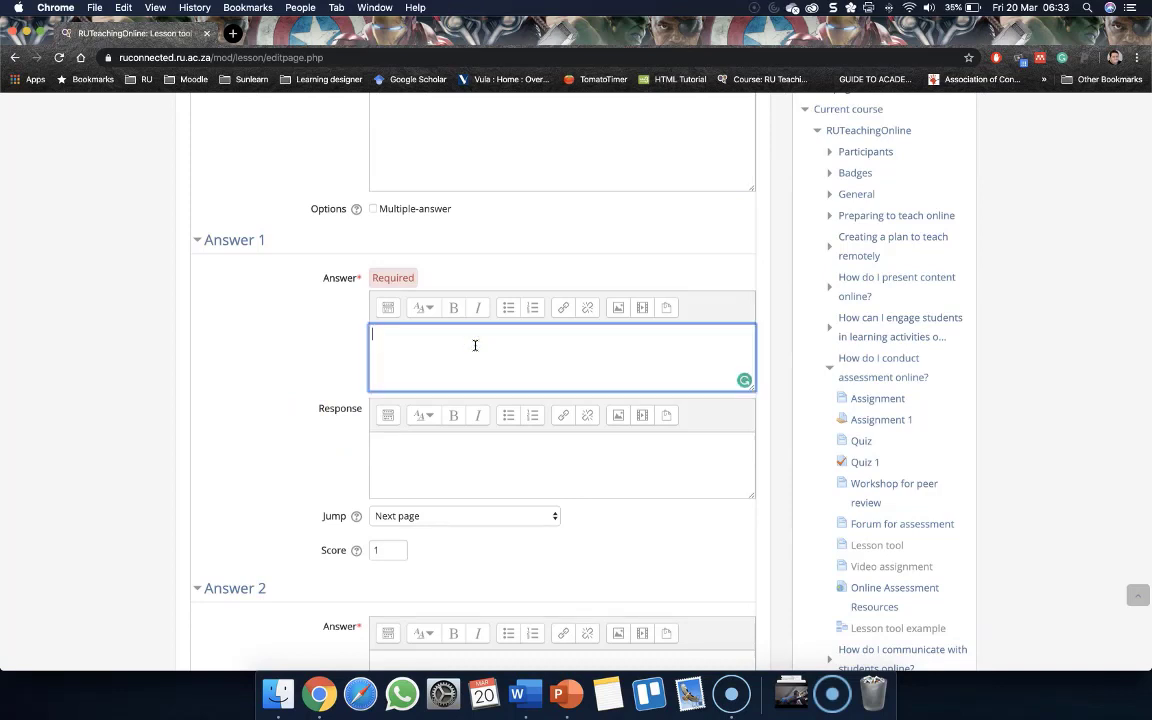
{"action": "type", "text": "Assessments need to valid and reliable"}
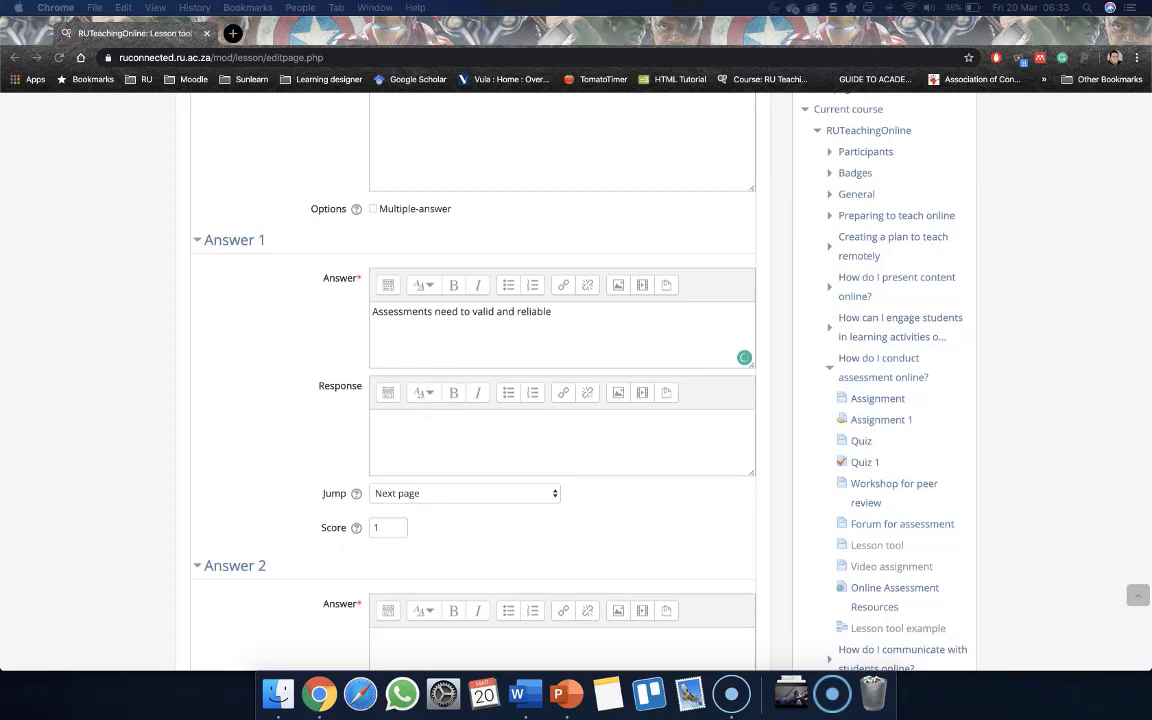
{"action": "left_click", "coordinate": [454, 430]}
Paste 'Assessments need to be difficult to measure only the bright students' as the Answer 2 text
{"action": "scroll", "coordinate": [455, 430], "scroll_direction": "down", "scroll_amount": 5}
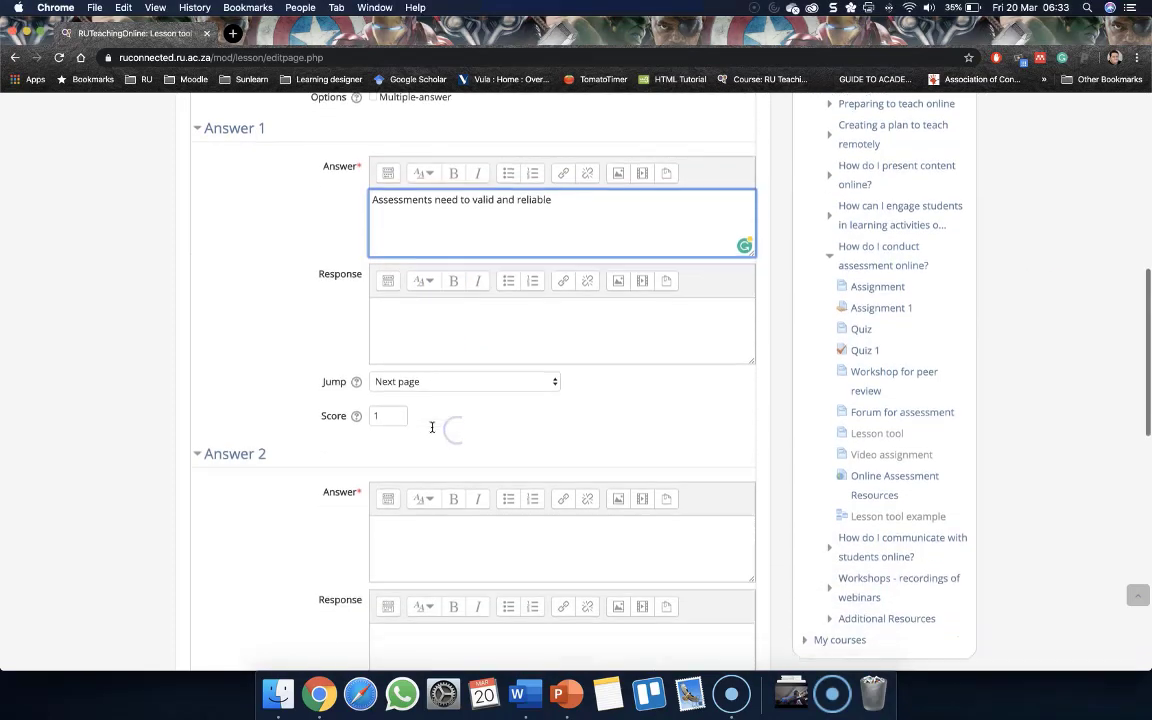
{"action": "left_click", "coordinate": [418, 393]}
{"action": "type", "text": "Assessments need to be difficult to measure only the bright students"}
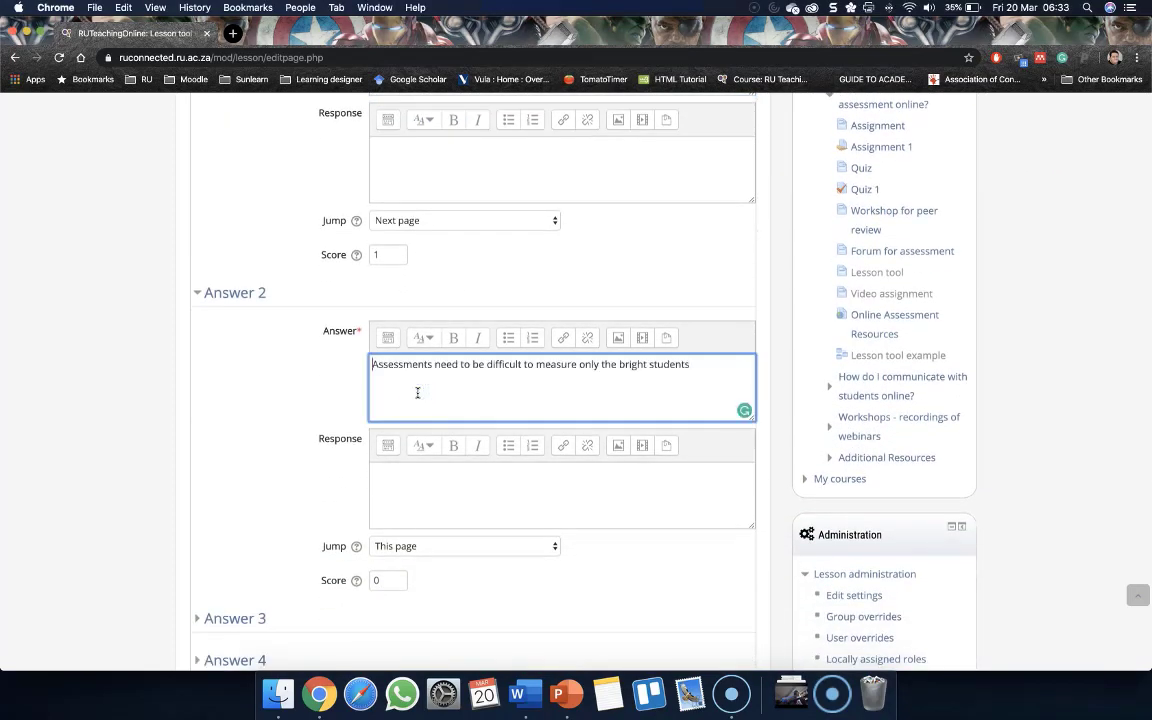
Expand Answer 3 and paste 'Assessment need to be fun and invigorating' as its answer text
{"action": "scroll", "coordinate": [700, 445], "scroll_direction": "down", "scroll_amount": 6}
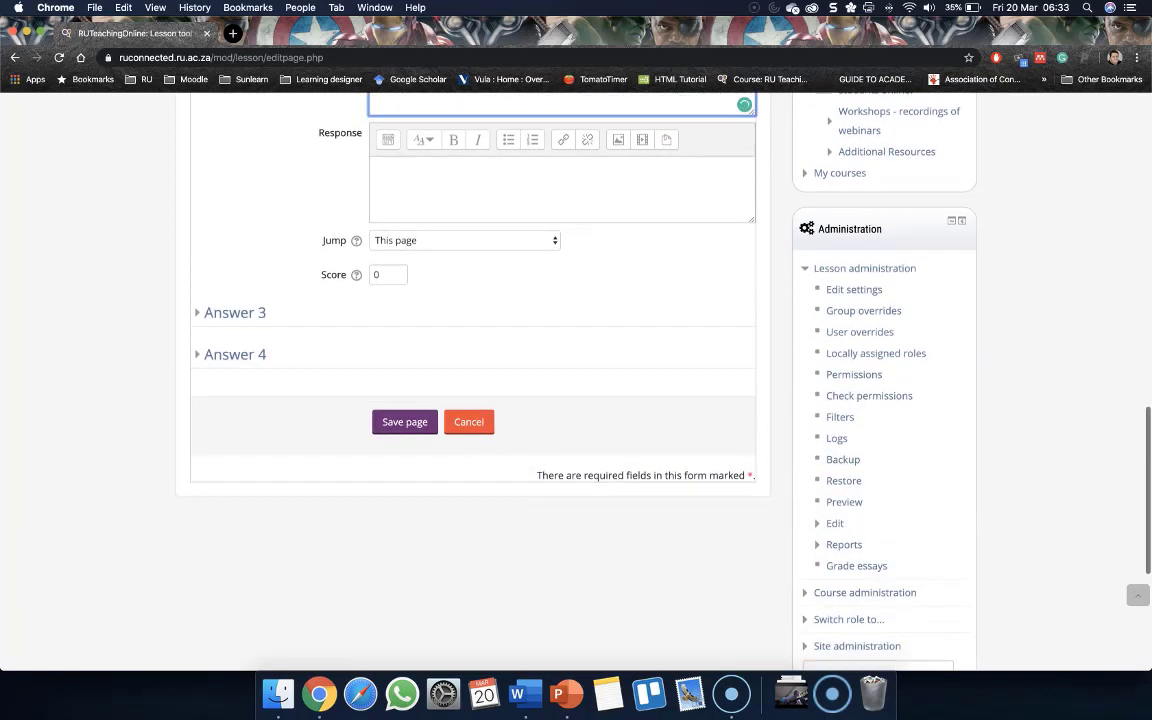
{"action": "left_click", "coordinate": [245, 313]}
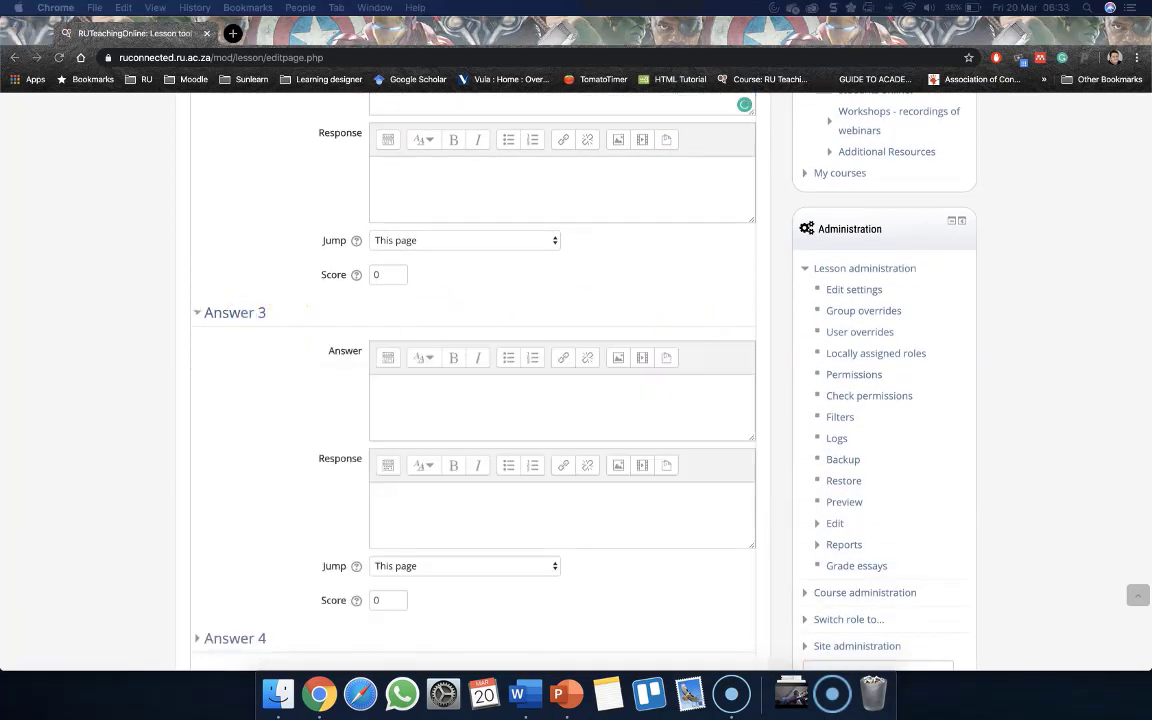
{"action": "left_click", "coordinate": [422, 415]}
{"action": "type", "text": "Assessment need to be fun and invigorating"}
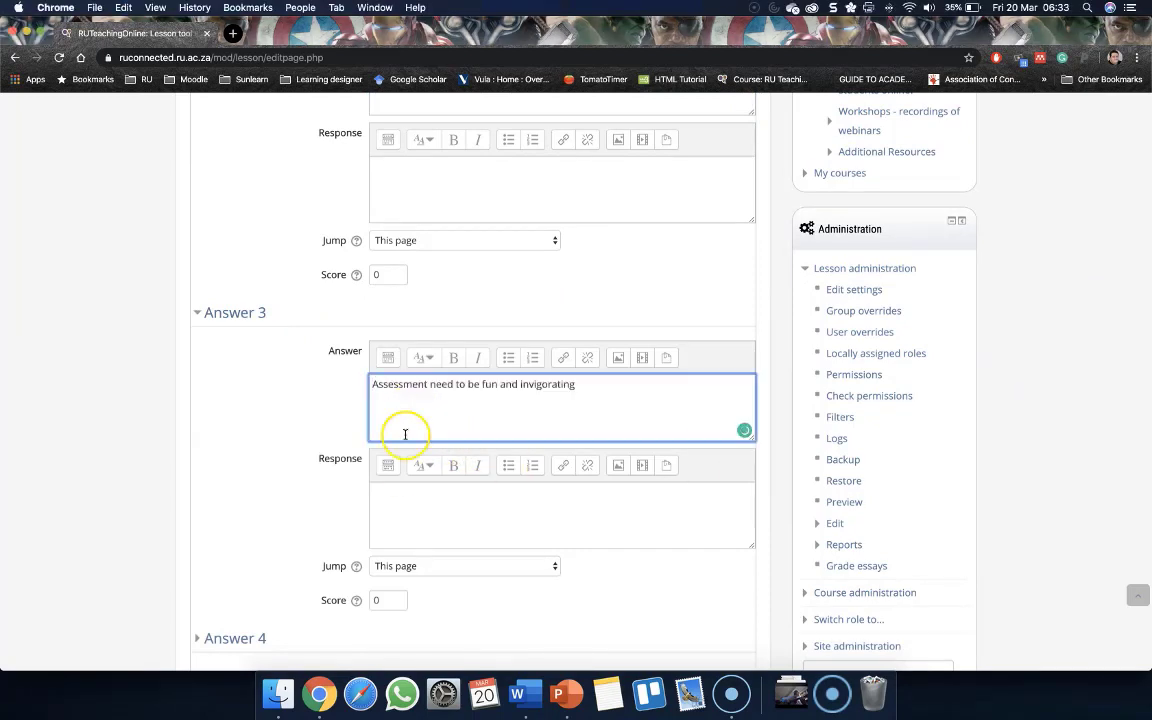
Expand Answer 4 and paste 'All assessment needs to be as easy as this one' as its answer text
{"action": "scroll", "coordinate": [406, 470], "scroll_direction": "down", "scroll_amount": 1}
{"action": "left_click", "coordinate": [224, 617]}
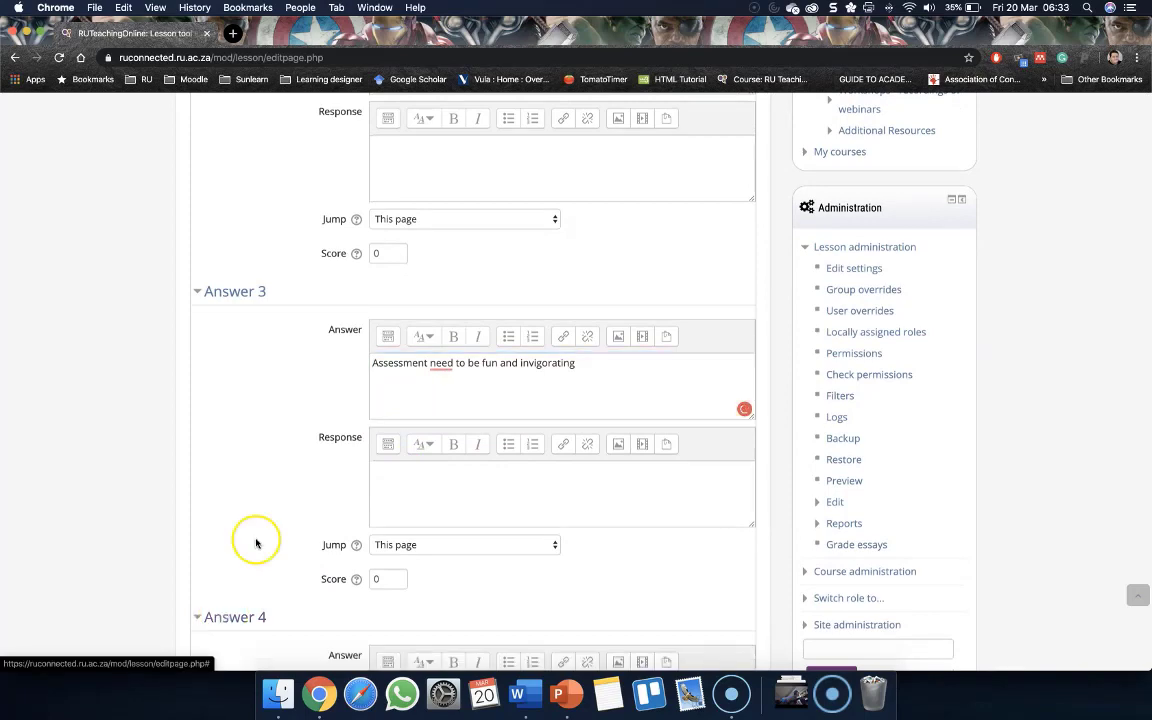
{"action": "scroll", "coordinate": [254, 540], "scroll_direction": "down", "scroll_amount": 5}
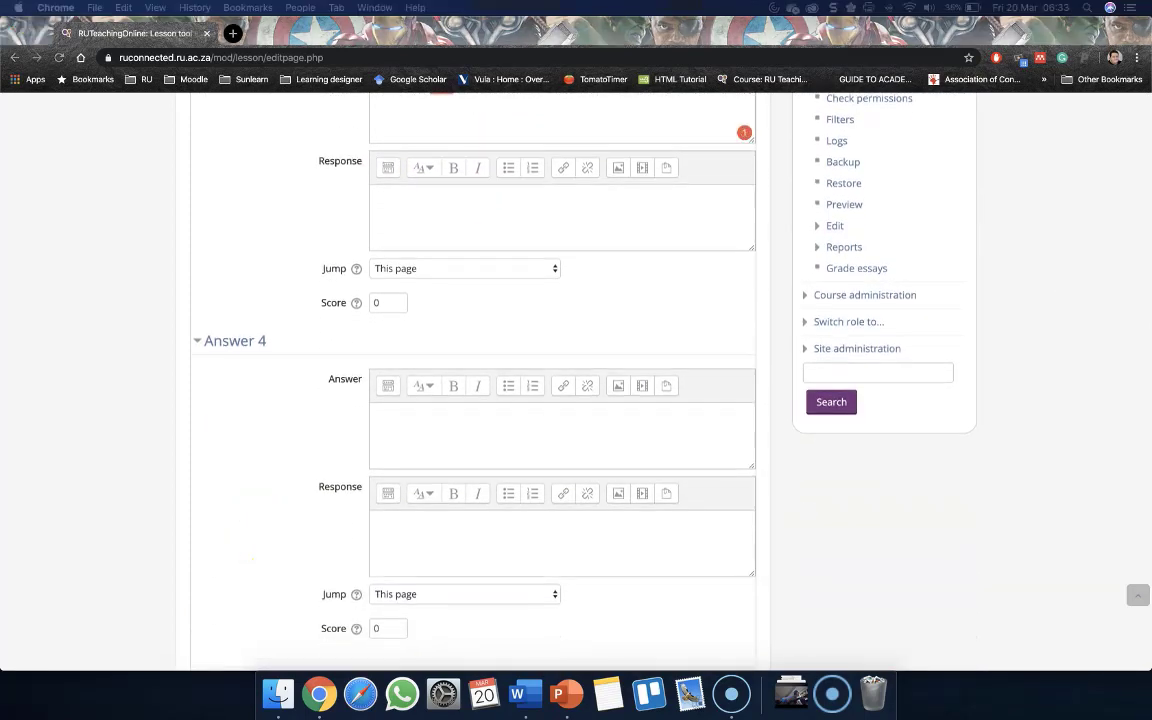
{"action": "left_click", "coordinate": [416, 438]}
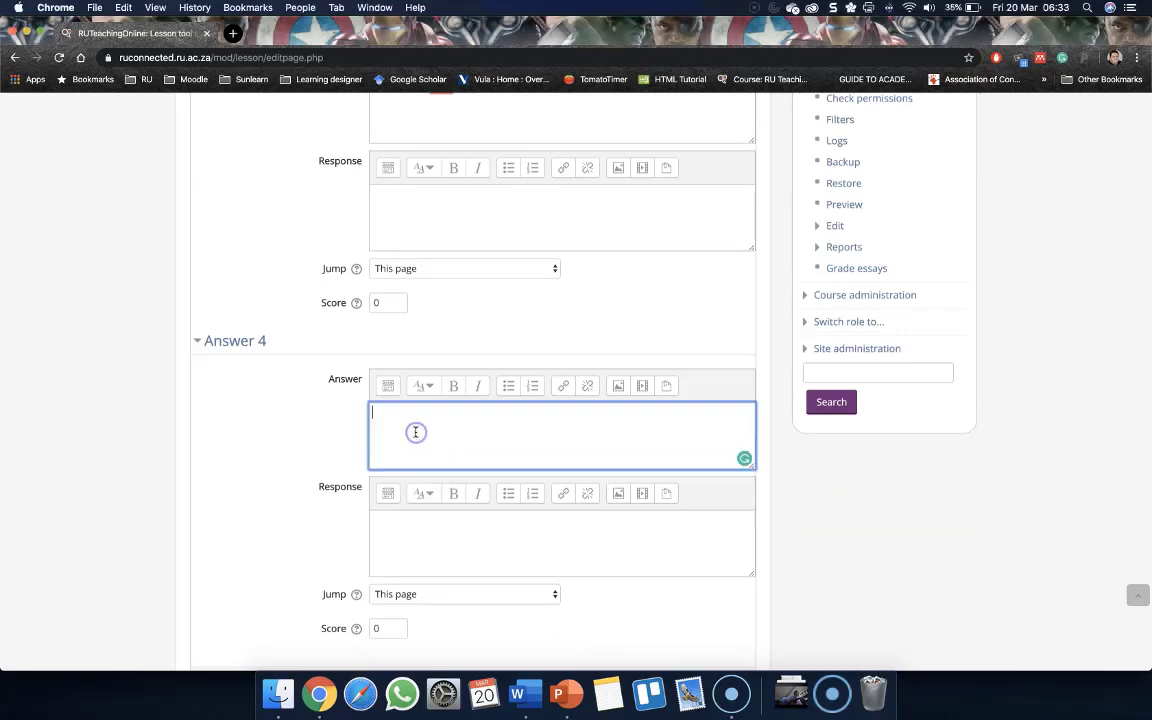
{"action": "type", "text": "All assessment needs to be as easy as this one"}
Review the question text and the four answers on the question page
{"action": "left_click", "coordinate": [219, 395]}
{"action": "scroll", "coordinate": [219, 397], "scroll_direction": "up", "scroll_amount": 5}
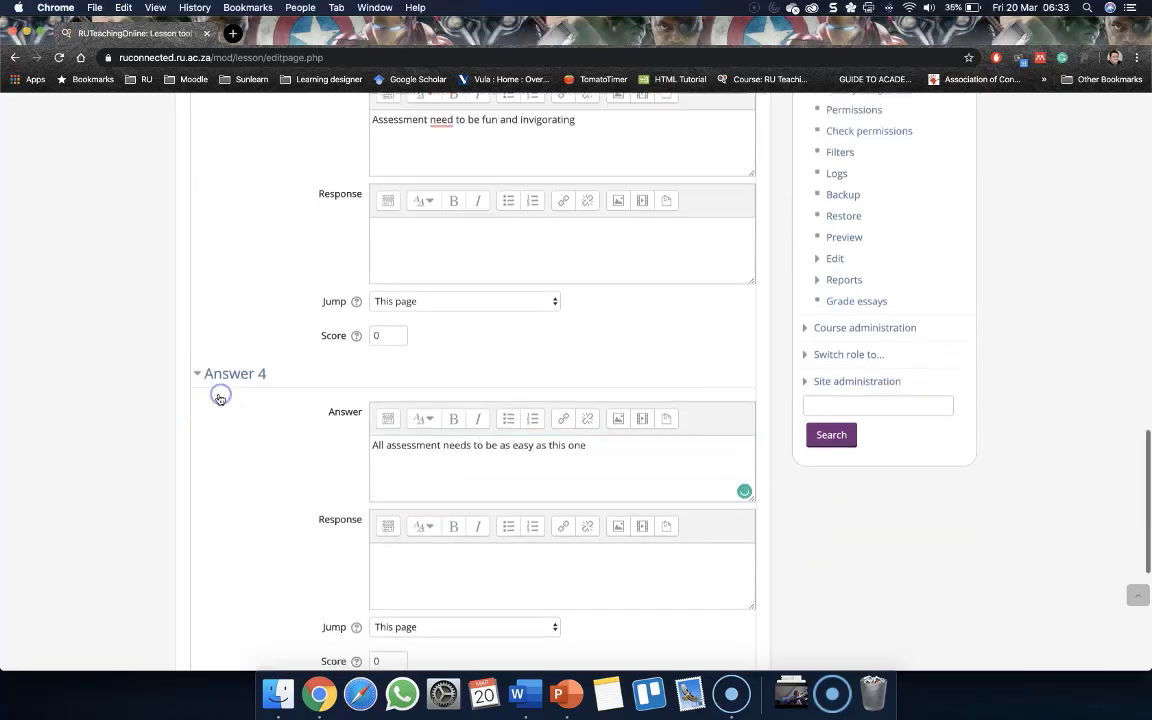
{"action": "scroll", "coordinate": [250, 392], "scroll_direction": "up", "scroll_amount": 1}
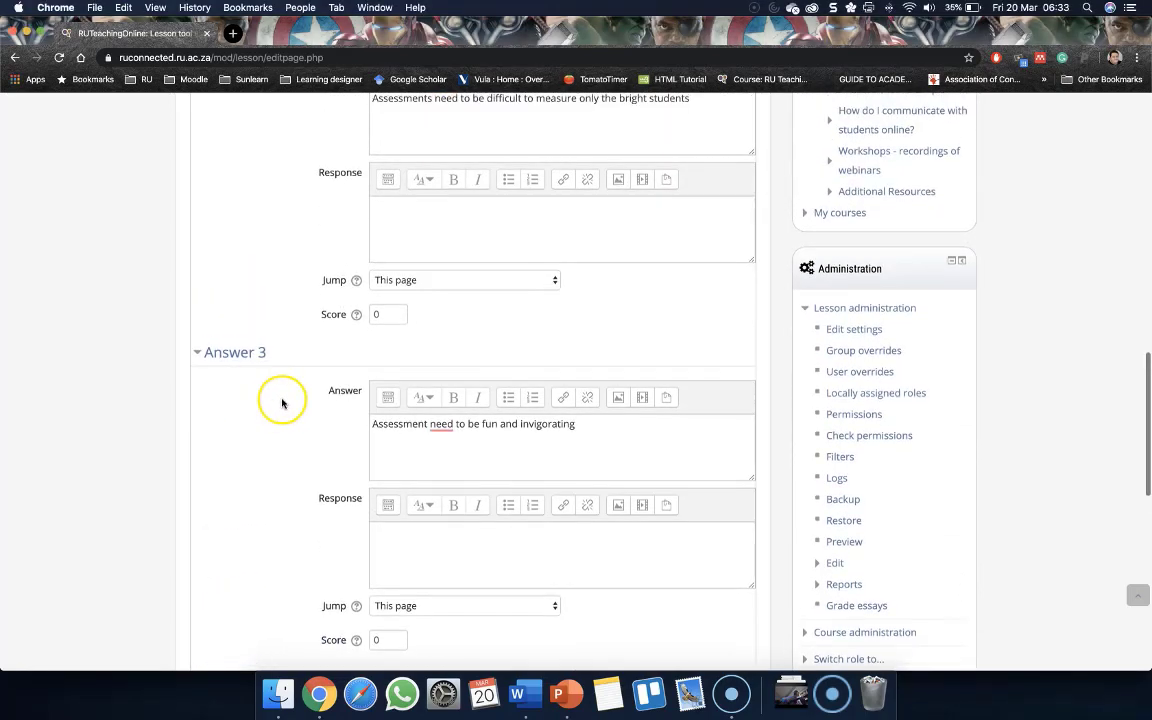
{"action": "scroll", "coordinate": [255, 399], "scroll_direction": "up", "scroll_amount": 3}
{"action": "scroll", "coordinate": [255, 399], "scroll_direction": "up", "scroll_amount": 8}
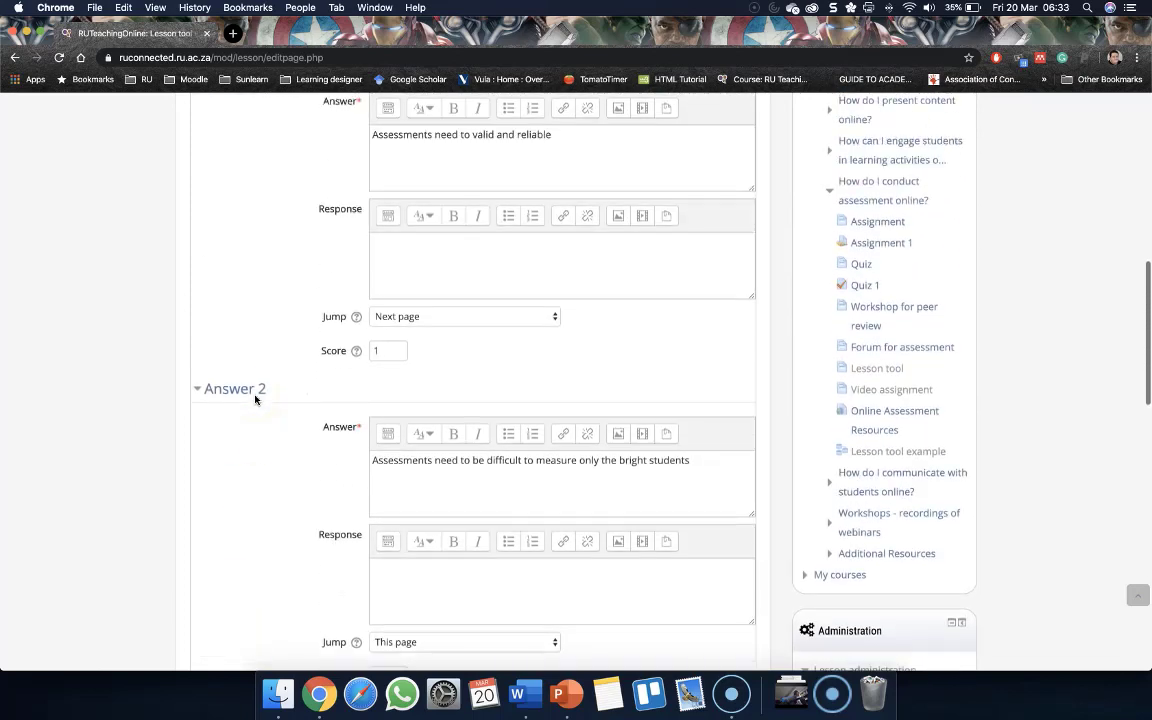
{"action": "scroll", "coordinate": [255, 399], "scroll_direction": "up", "scroll_amount": 6}
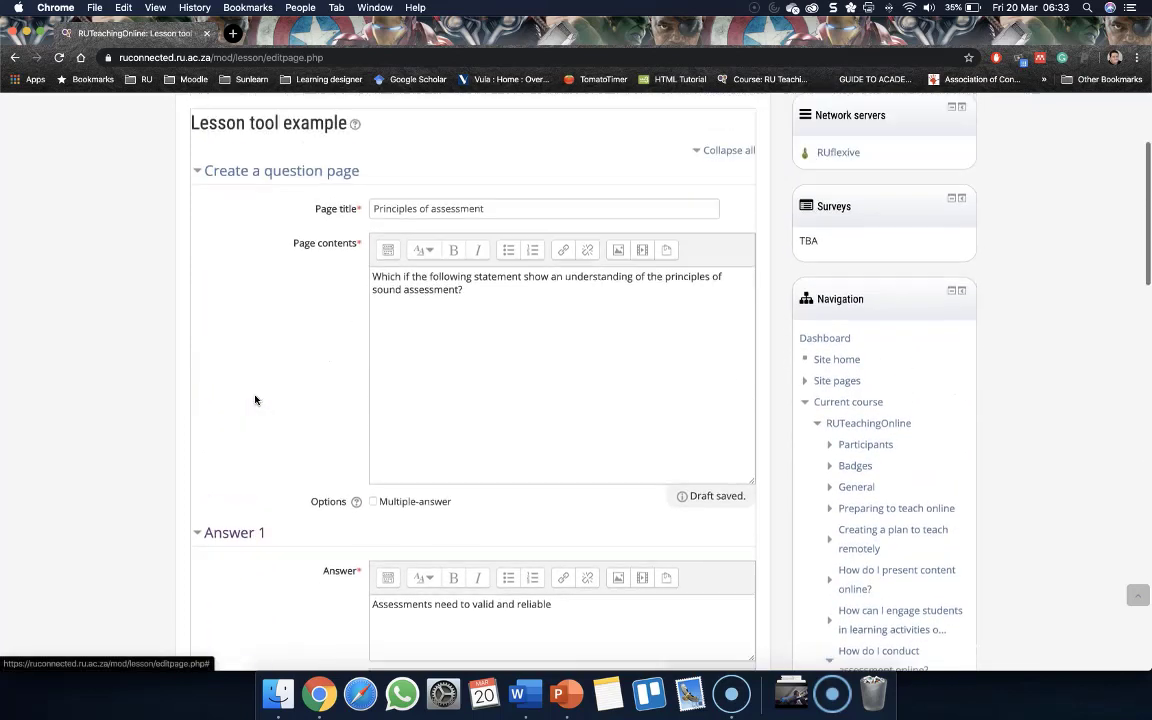
{"action": "scroll", "coordinate": [255, 399], "scroll_direction": "down", "scroll_amount": 3}
{"action": "scroll", "coordinate": [255, 399], "scroll_direction": "down", "scroll_amount": 1}
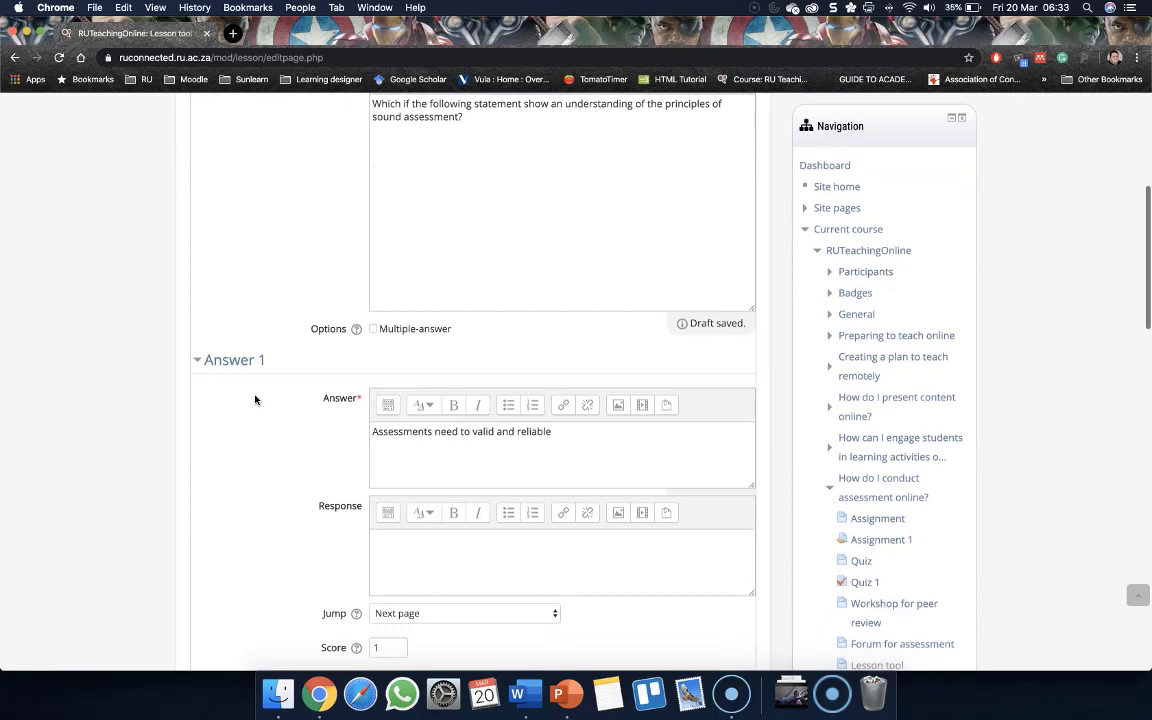
{"action": "scroll", "coordinate": [257, 362], "scroll_direction": "down", "scroll_amount": 1}
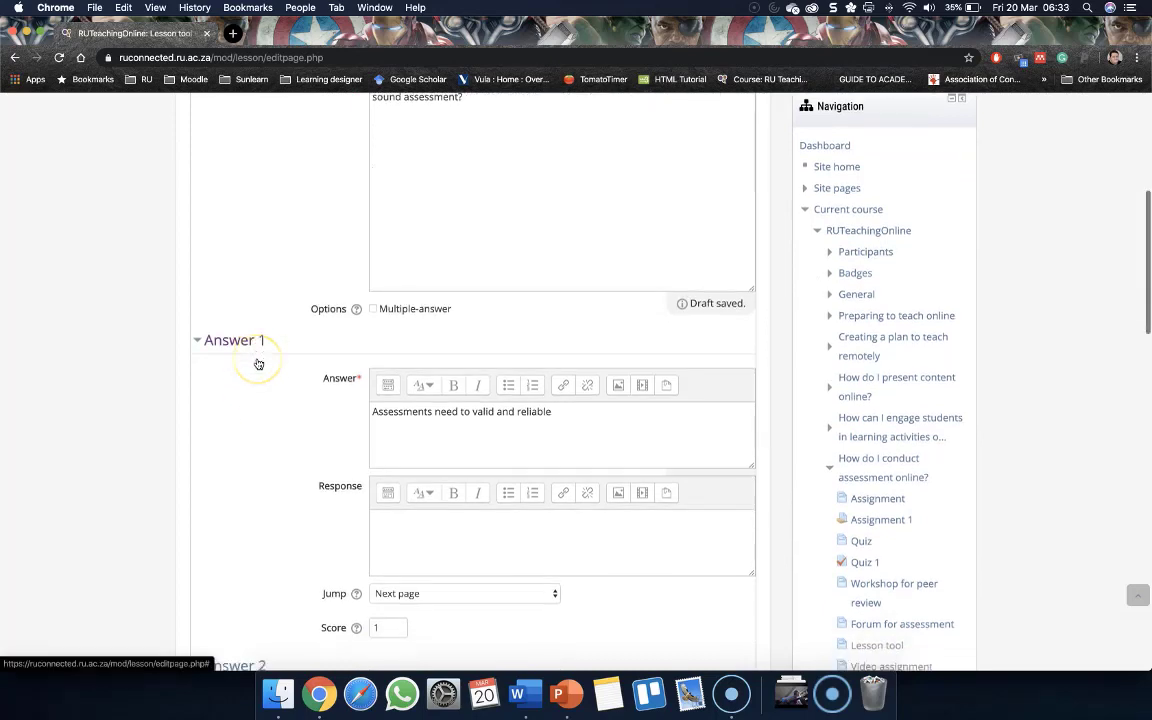
{"action": "scroll", "coordinate": [307, 342], "scroll_direction": "up", "scroll_amount": 3}
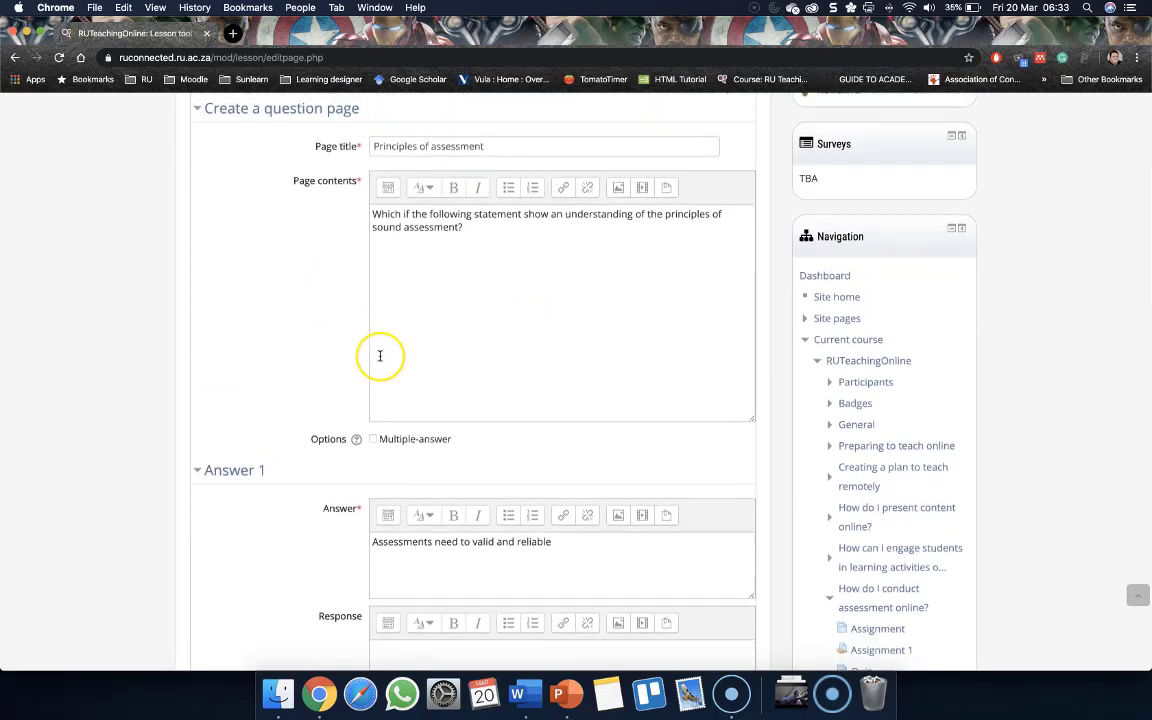
{"action": "scroll", "coordinate": [380, 352], "scroll_direction": "down", "scroll_amount": 3}
{"action": "scroll", "coordinate": [380, 355], "scroll_direction": "down", "scroll_amount": 2}
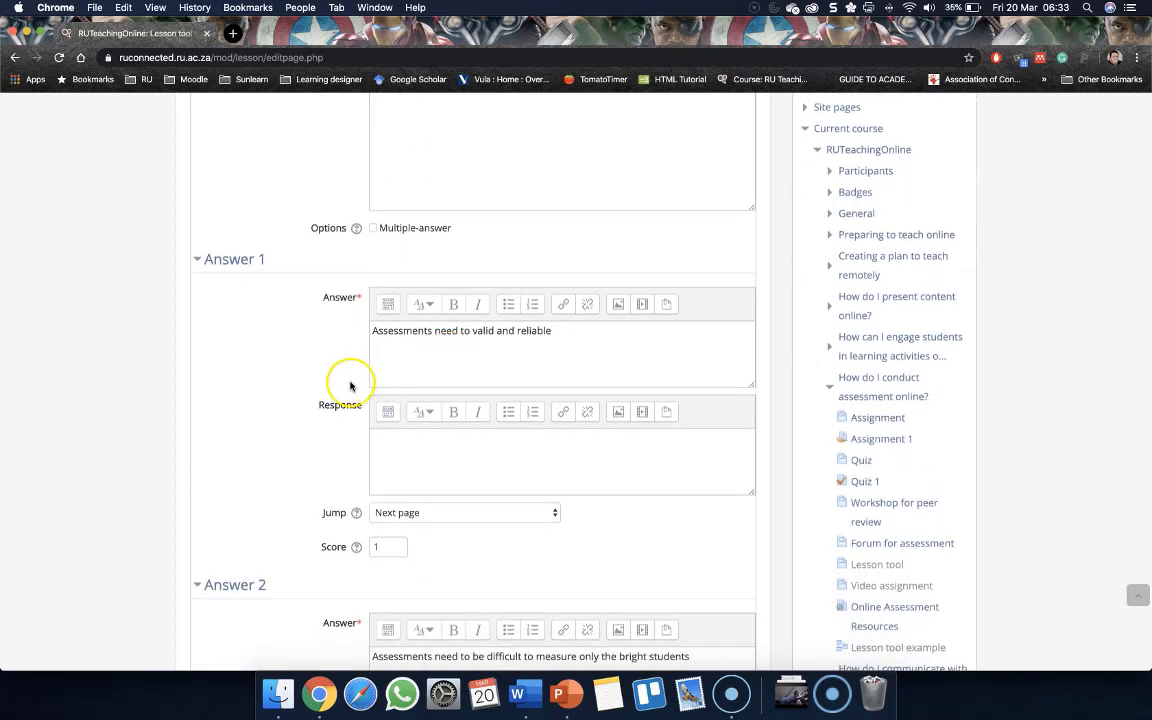
Write 'Yes you are correct well done' as the Answer 1 response
{"action": "left_click", "coordinate": [382, 547]}
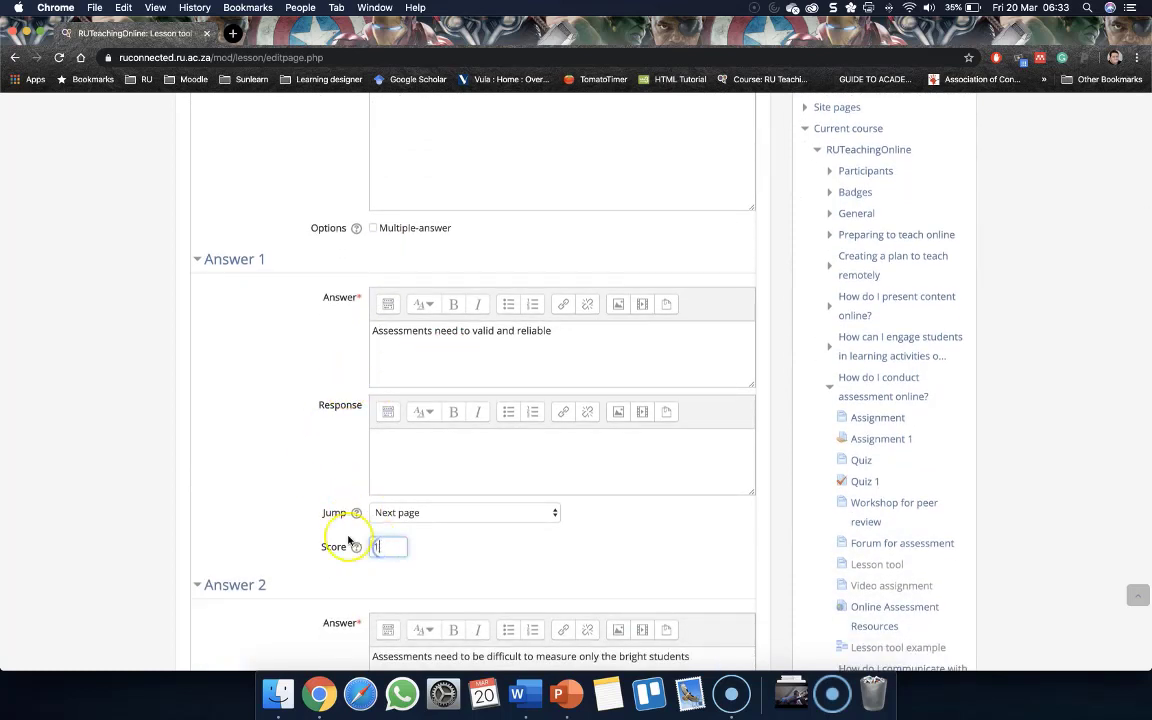
{"action": "left_click", "coordinate": [417, 452]}
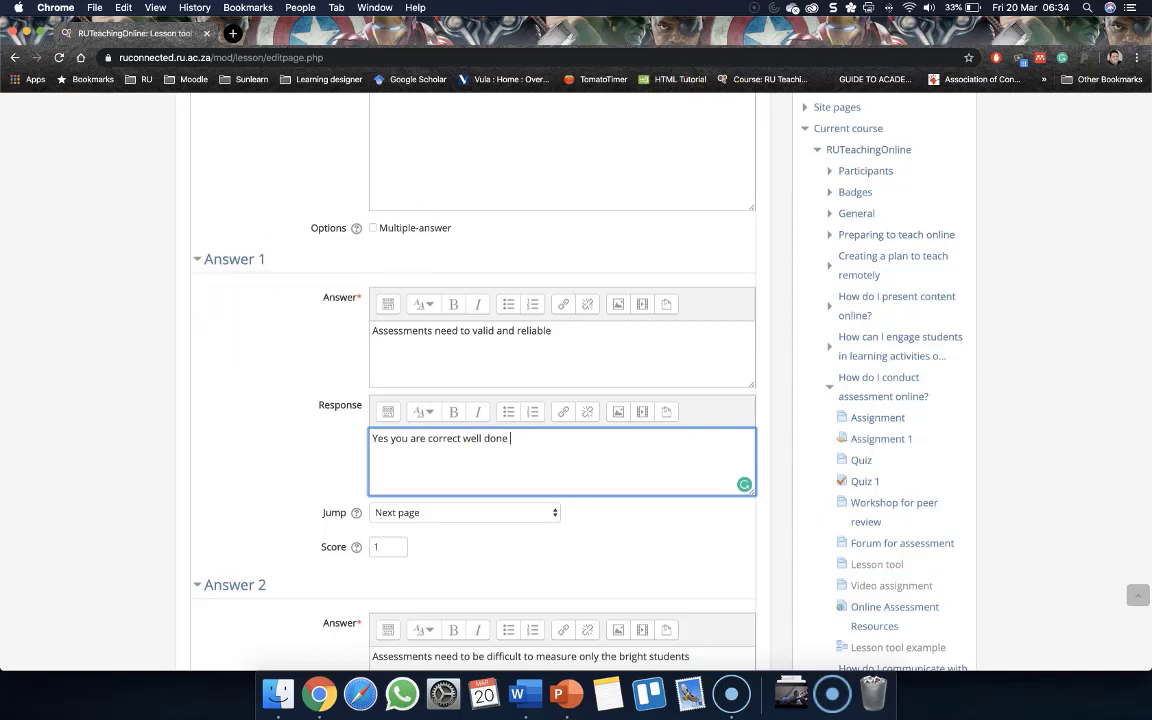
In a new browser tab, search Google for 'well done images' and copy one of the image results
{"action": "left_click", "coordinate": [233, 33]}
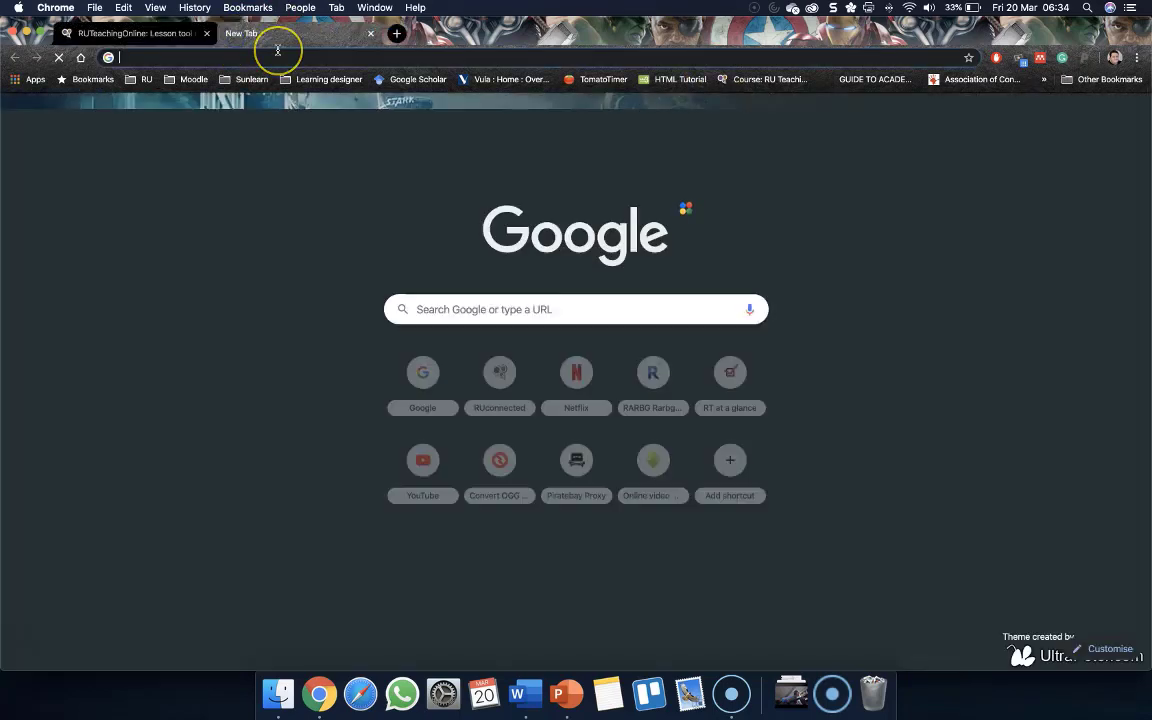
{"action": "type", "text": "we"}
{"action": "key", "text": "BackSpace"}
{"action": "key", "text": "BackSpace"}
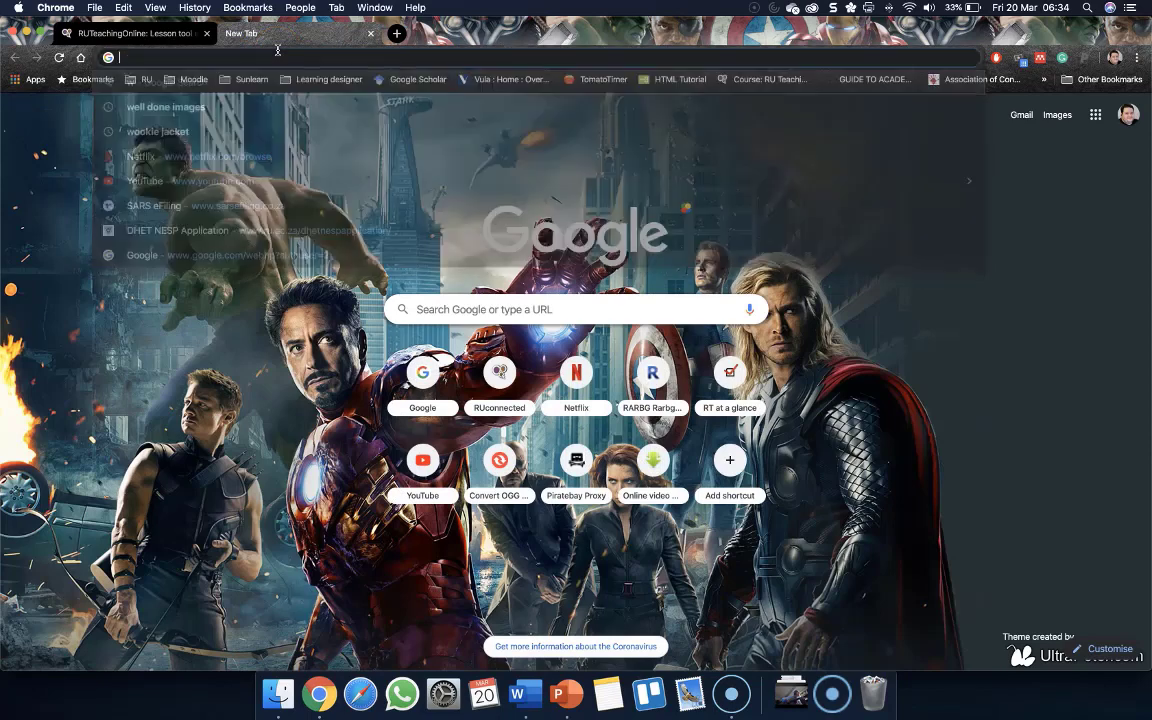
{"action": "type", "text": "well"}
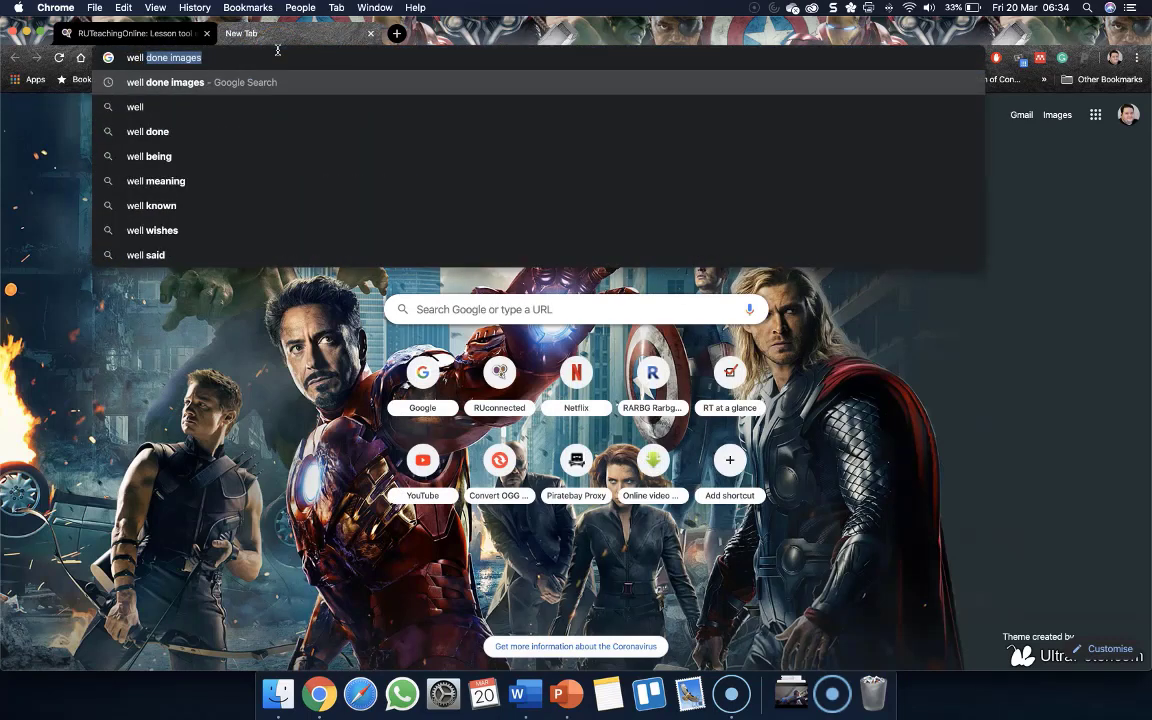
{"action": "key", "text": "Right"}
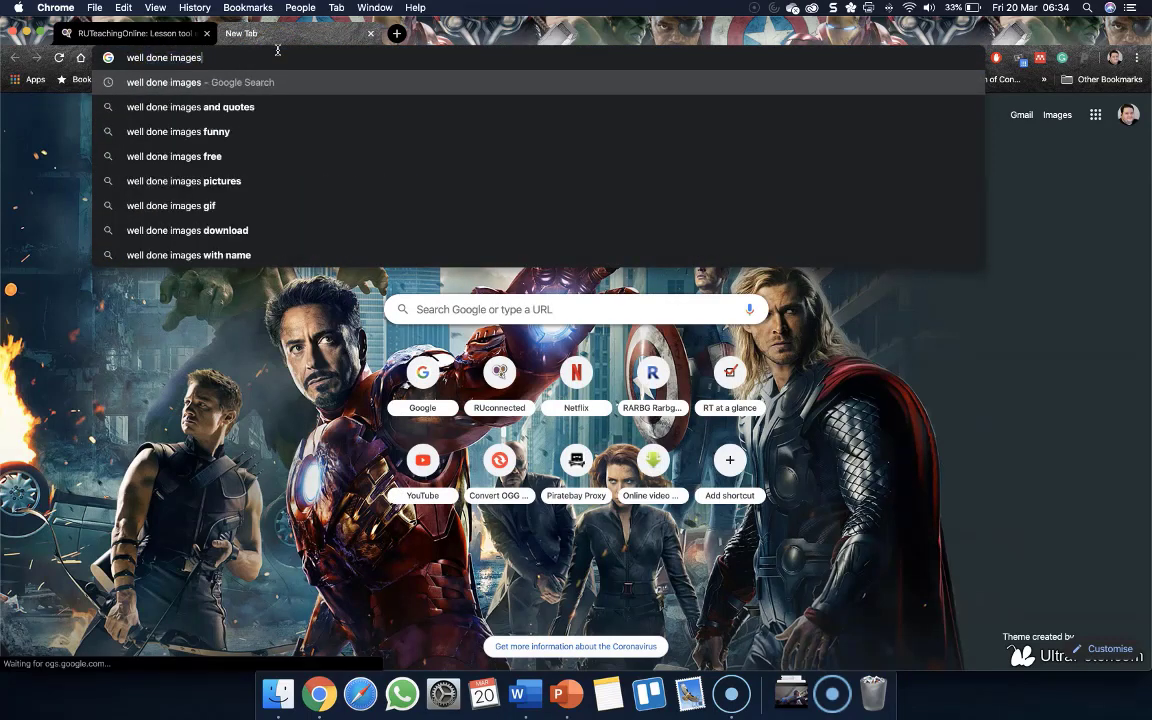
{"action": "key", "text": "Return"}
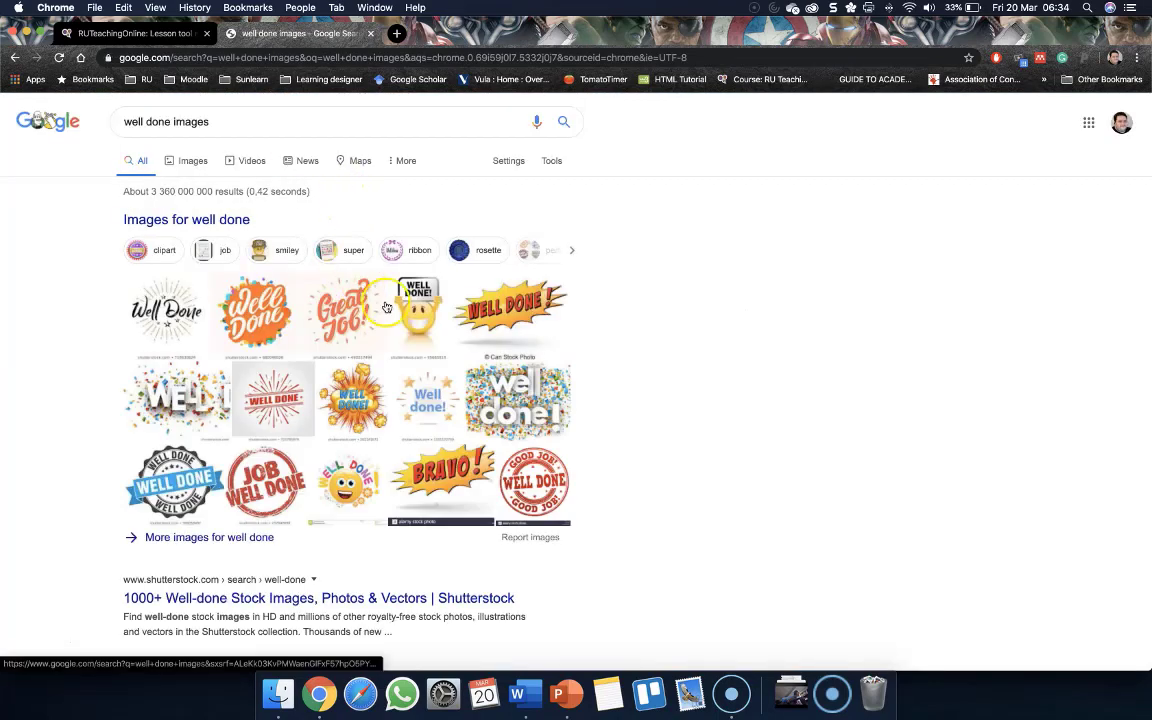
{"action": "scroll", "coordinate": [390, 320], "scroll_direction": "down", "scroll_amount": 1}
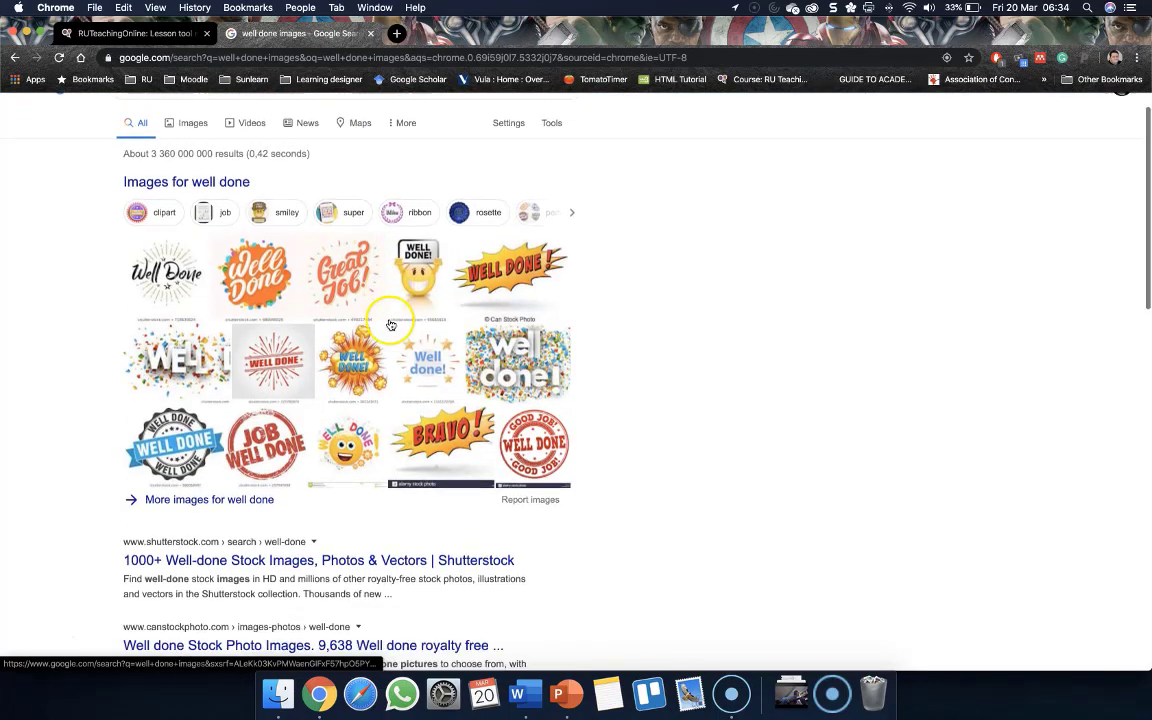
{"action": "right_click", "coordinate": [344, 356]}
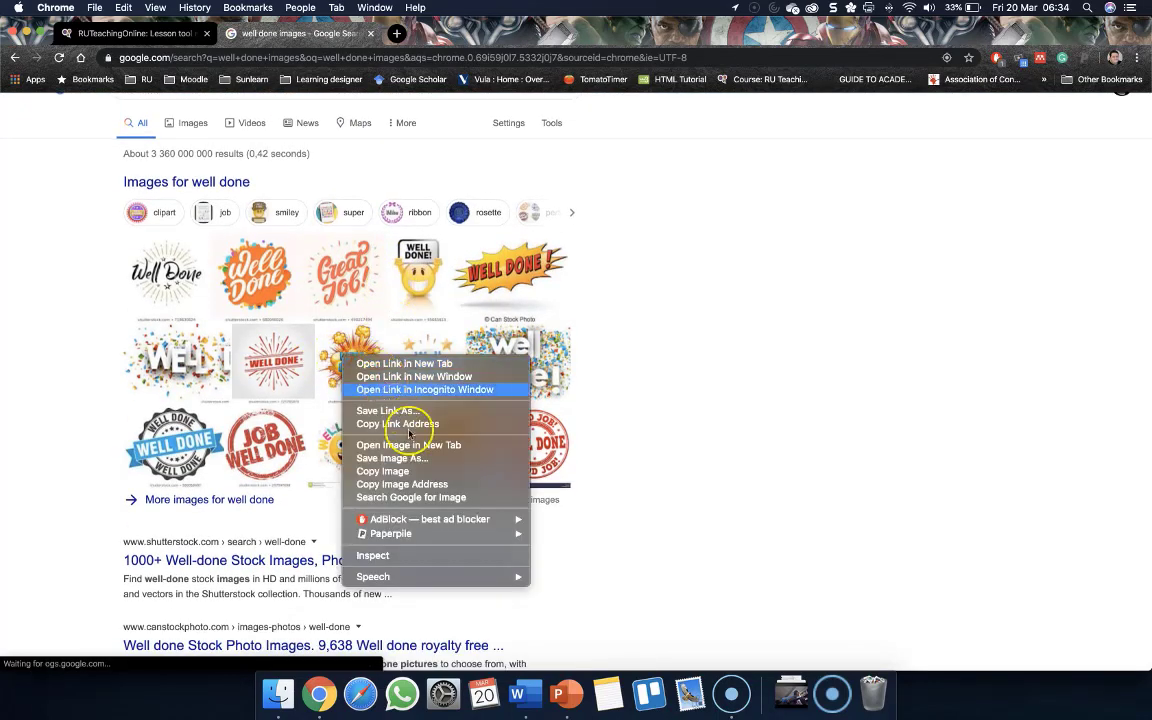
{"action": "left_click", "coordinate": [385, 471]}
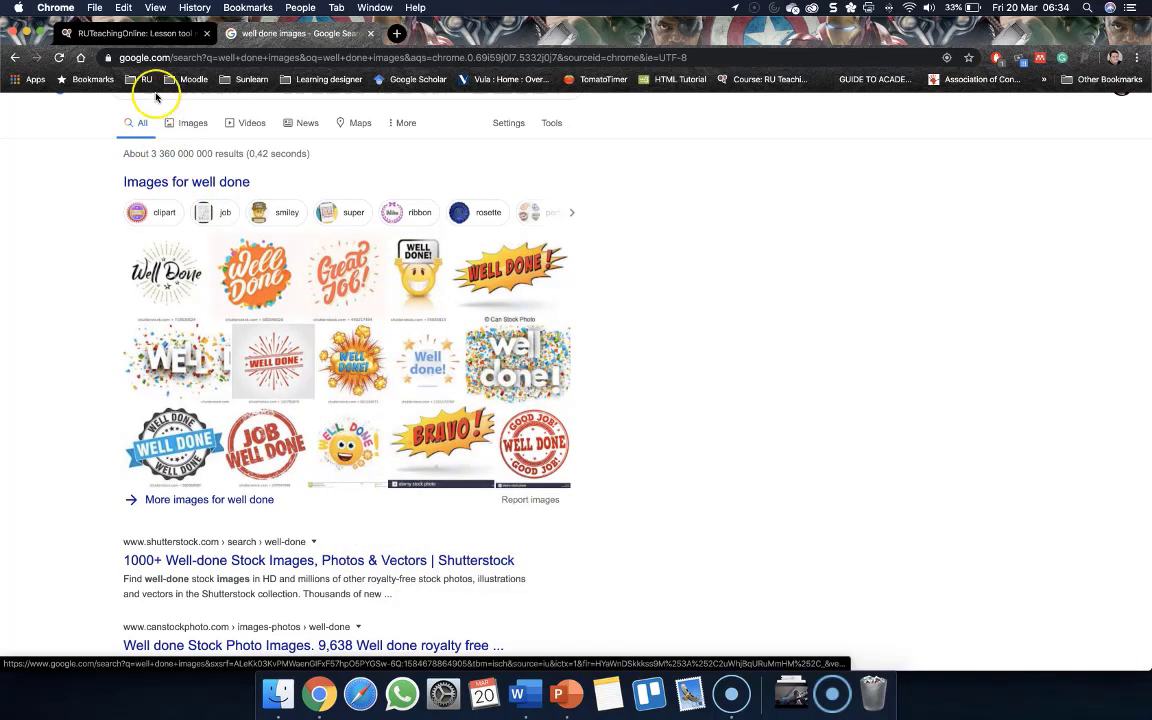
Return to the lesson tab and paste the well done image into the Answer 1 response
{"action": "left_click", "coordinate": [127, 33]}
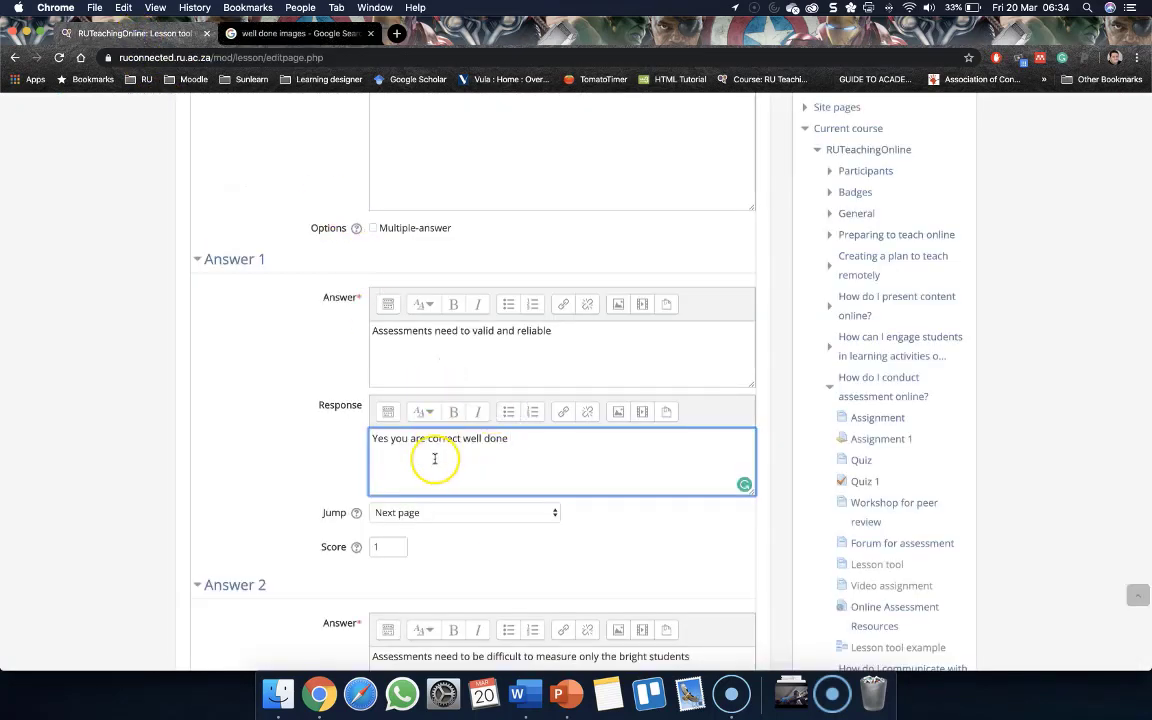
{"action": "left_click", "coordinate": [539, 451]}
{"action": "key", "text": "super+v"}
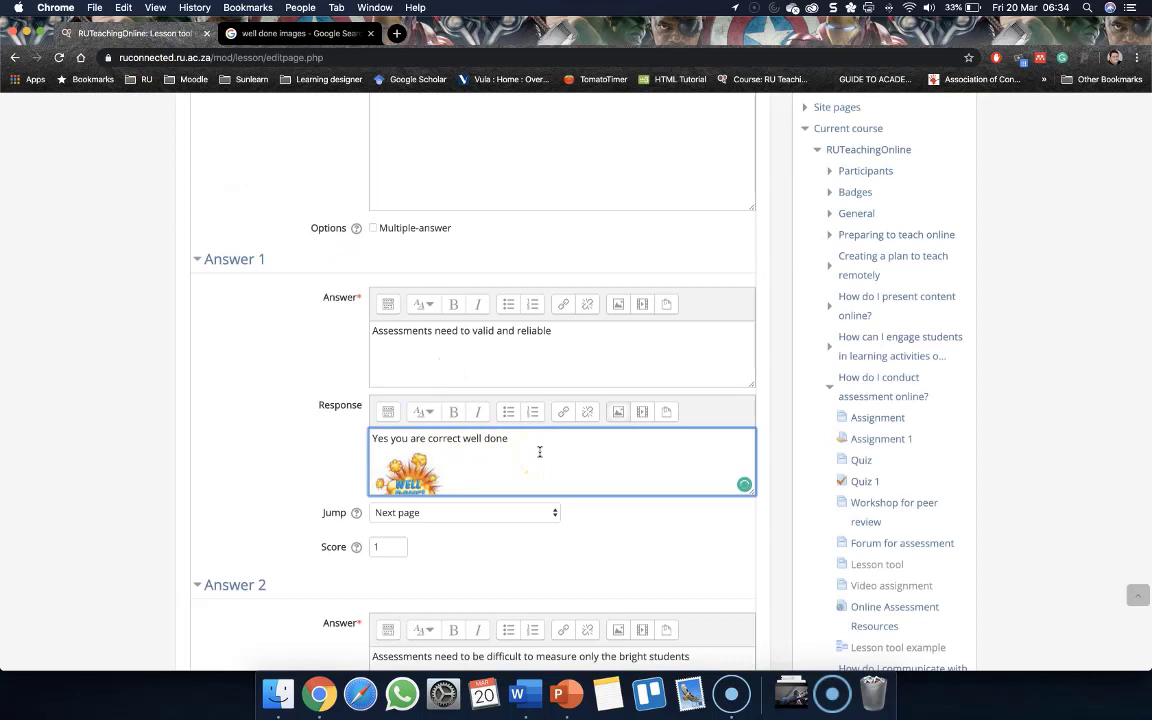
Set the jump for Answer 2 to Previous page, keeping Answer 1 on Next page
{"action": "scroll", "coordinate": [285, 418], "scroll_direction": "down", "scroll_amount": 1}
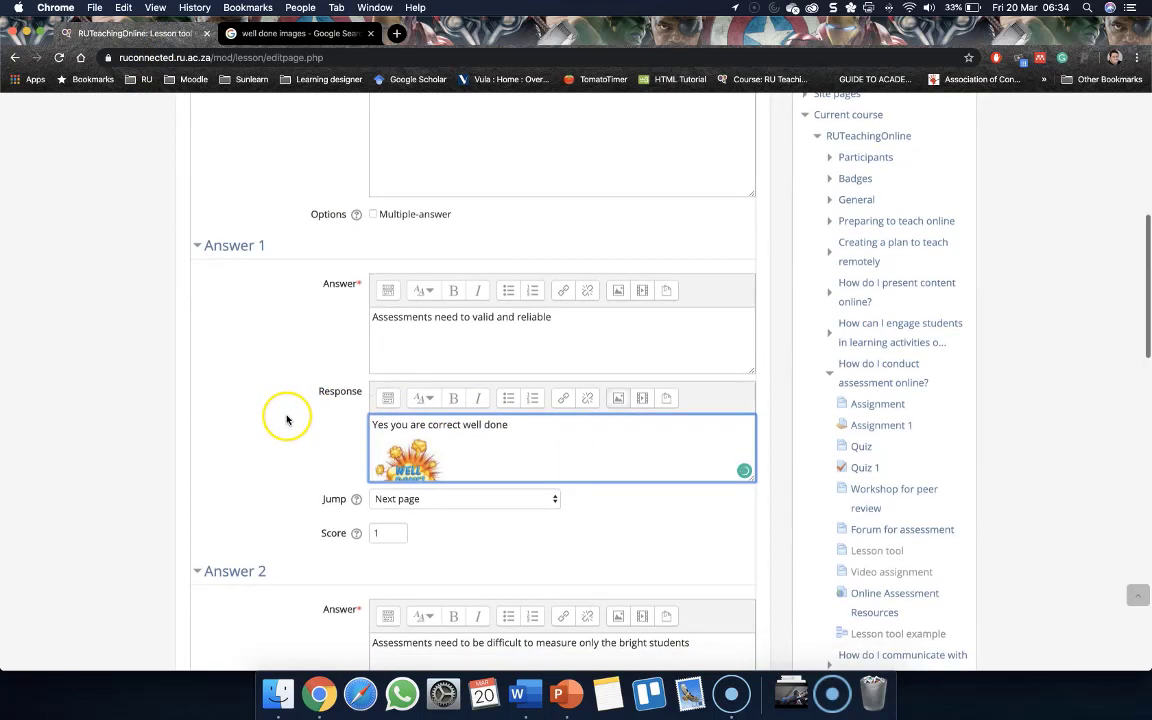
{"action": "scroll", "coordinate": [286, 418], "scroll_direction": "down", "scroll_amount": 1}
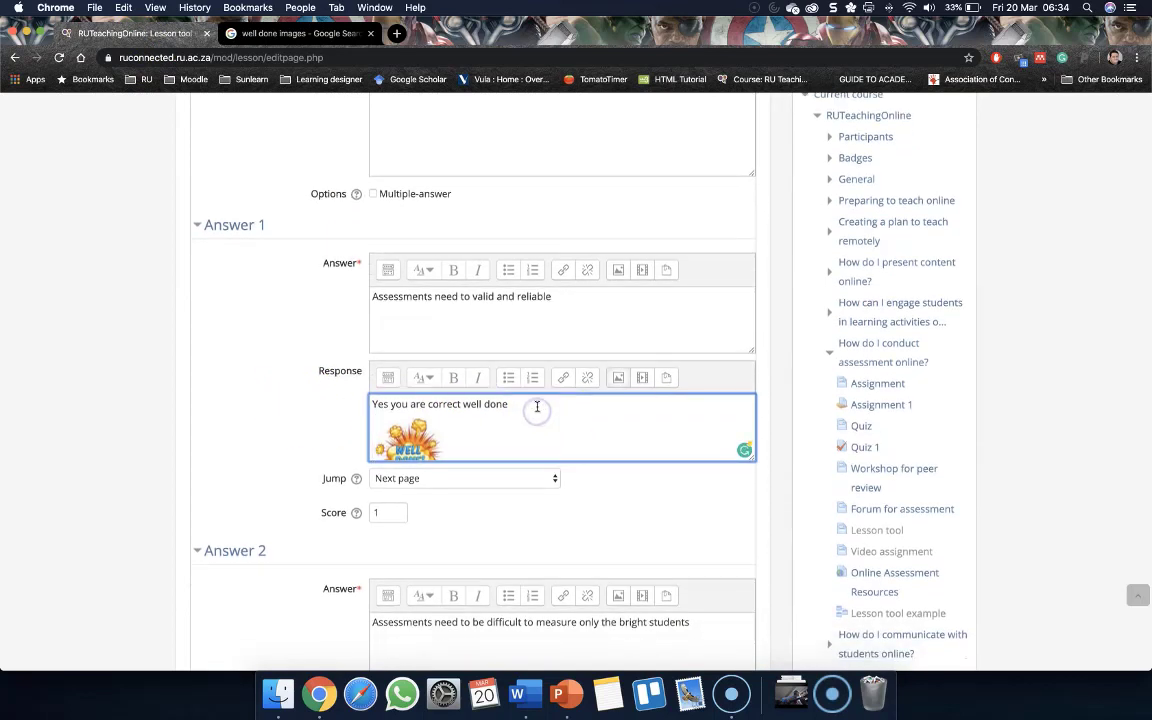
{"action": "scroll", "coordinate": [301, 406], "scroll_direction": "down", "scroll_amount": 3}
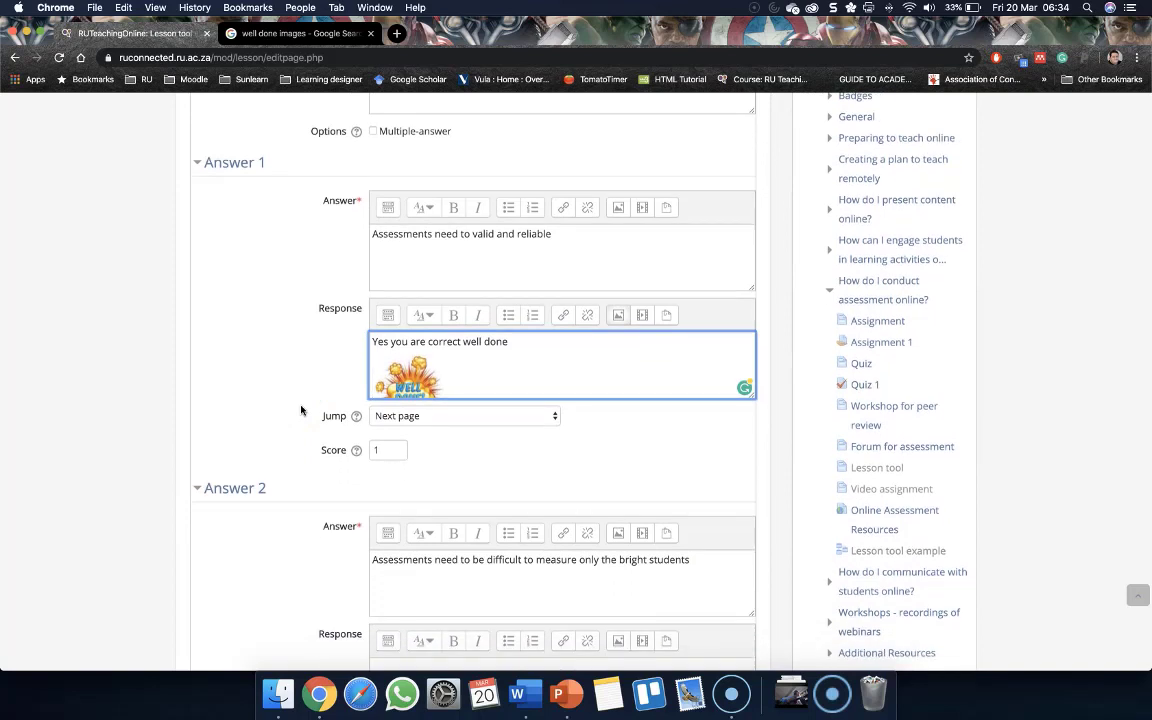
{"action": "scroll", "coordinate": [311, 411], "scroll_direction": "down", "scroll_amount": 3}
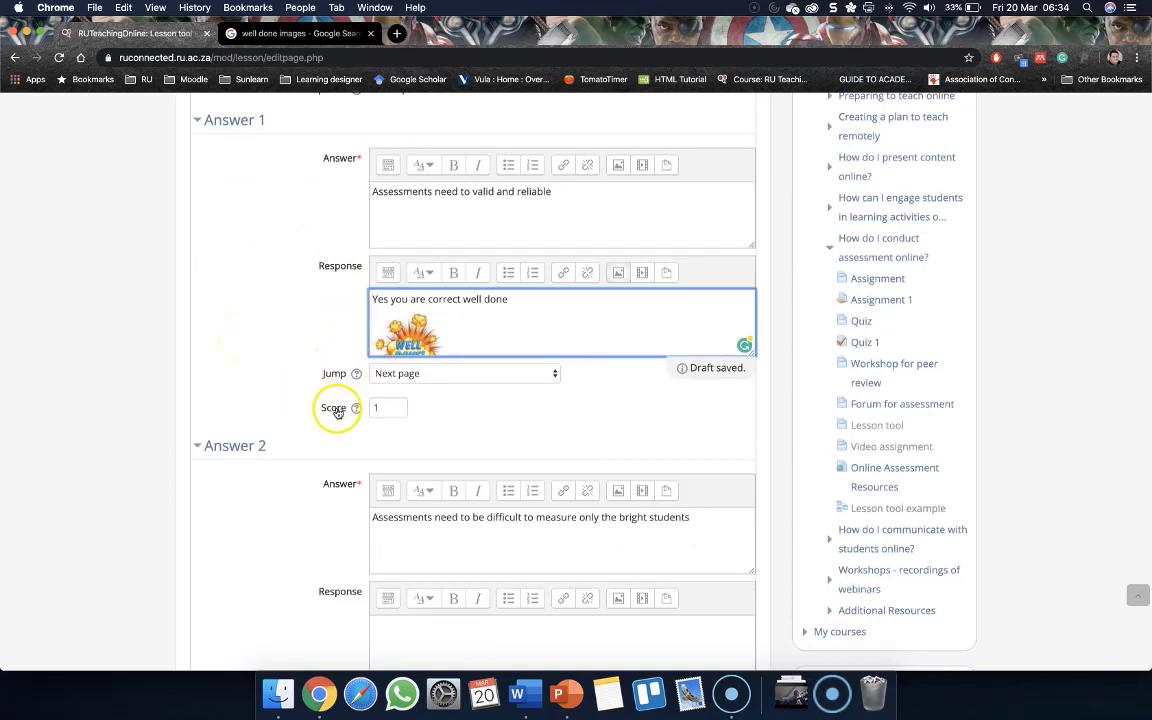
{"action": "left_click", "coordinate": [403, 373]}
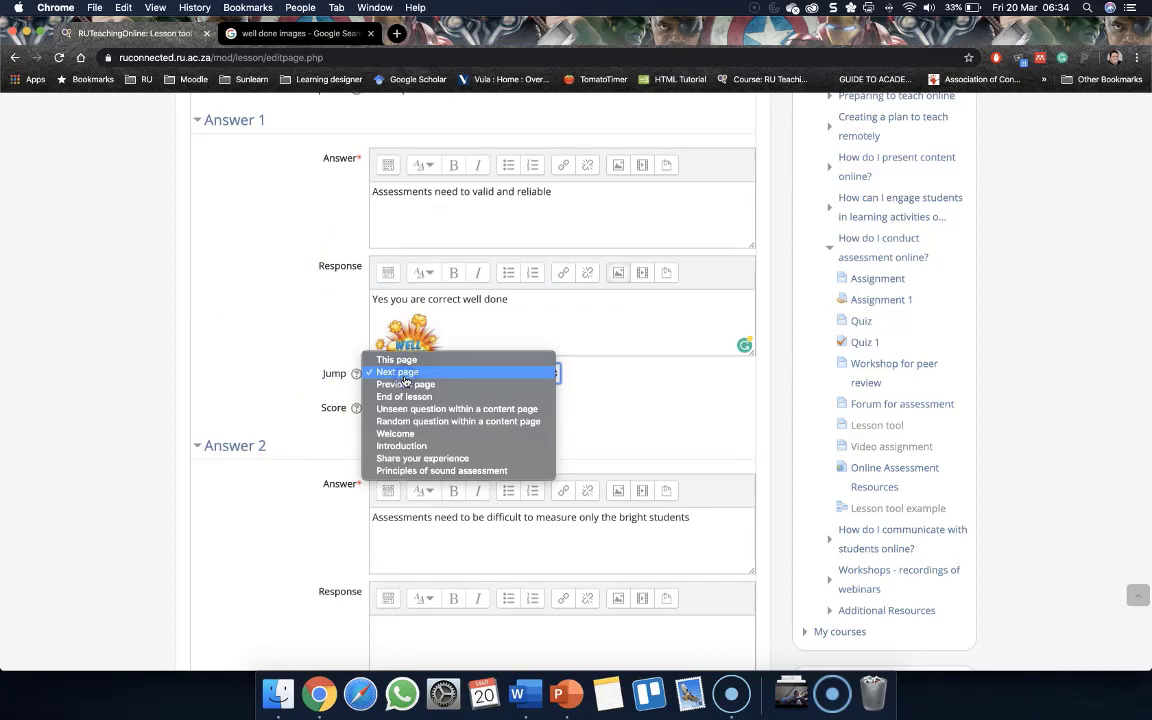
{"action": "left_click", "coordinate": [239, 386]}
{"action": "scroll", "coordinate": [240, 389], "scroll_direction": "down", "scroll_amount": 5}
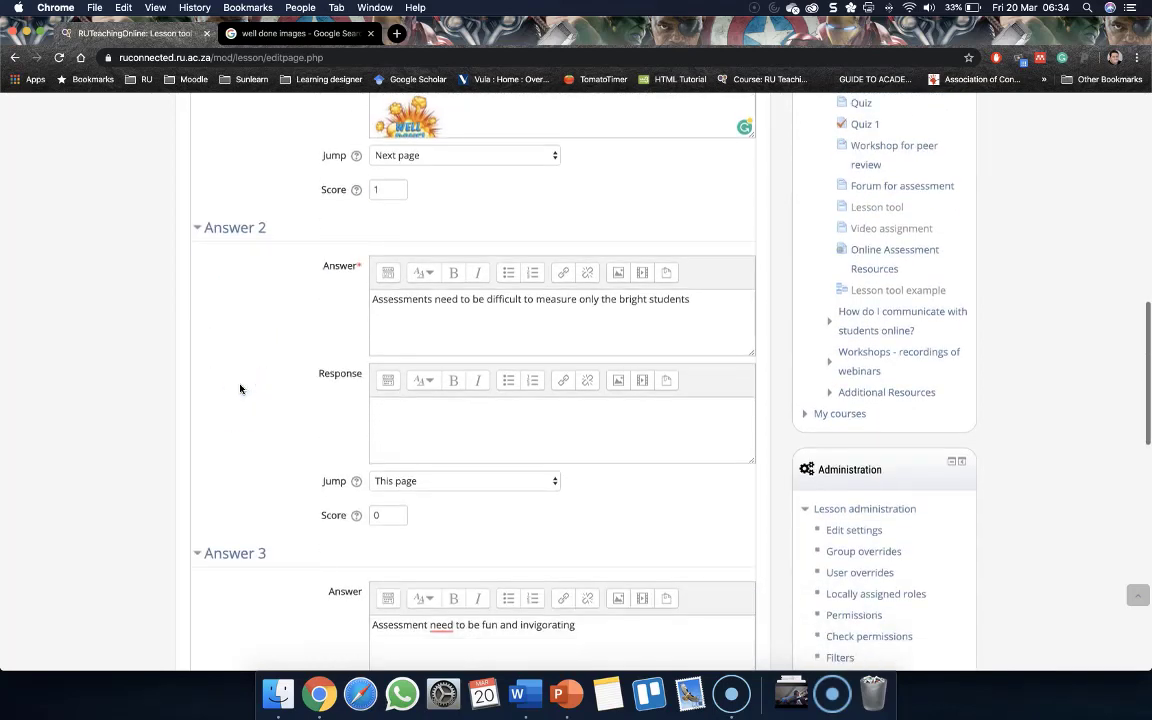
{"action": "scroll", "coordinate": [240, 389], "scroll_direction": "down", "scroll_amount": 1}
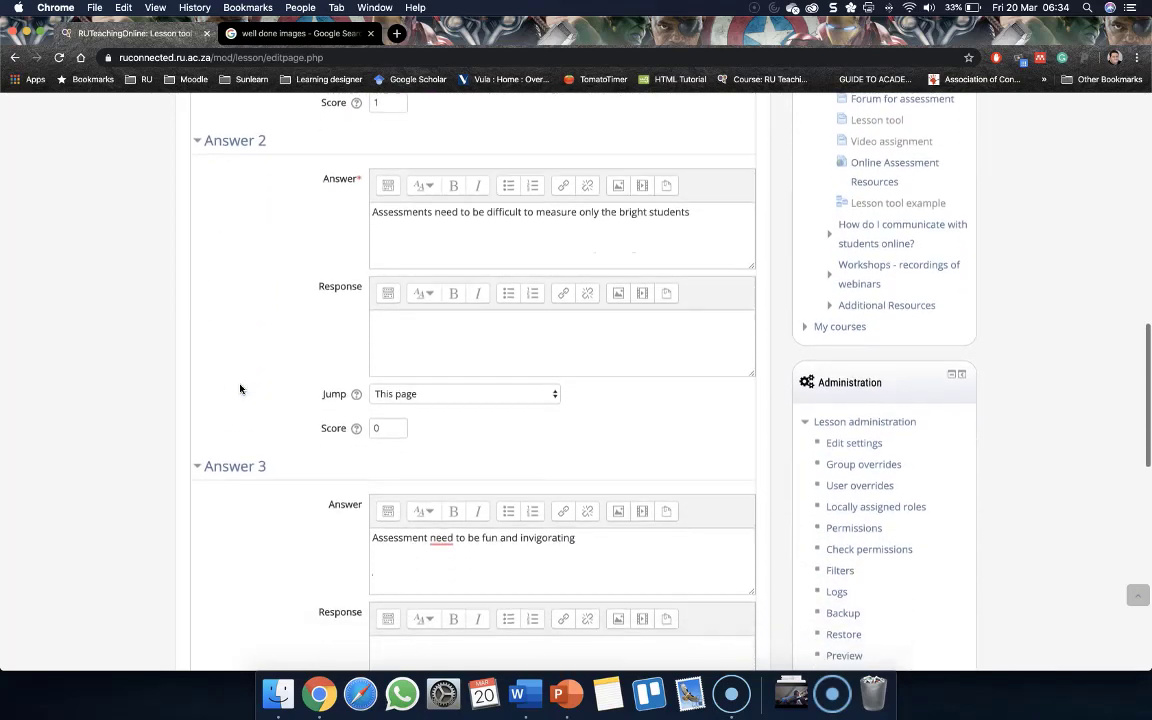
{"action": "left_click", "coordinate": [400, 341]}
{"action": "left_click", "coordinate": [434, 391]}
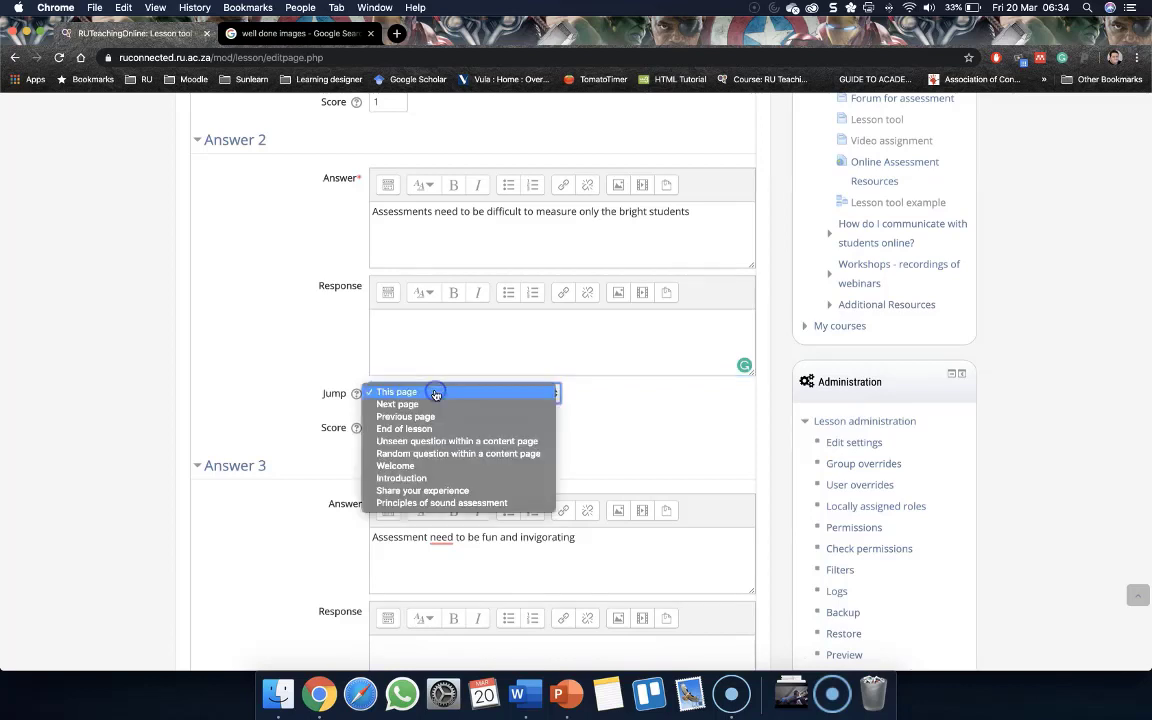
{"action": "left_click", "coordinate": [432, 416]}
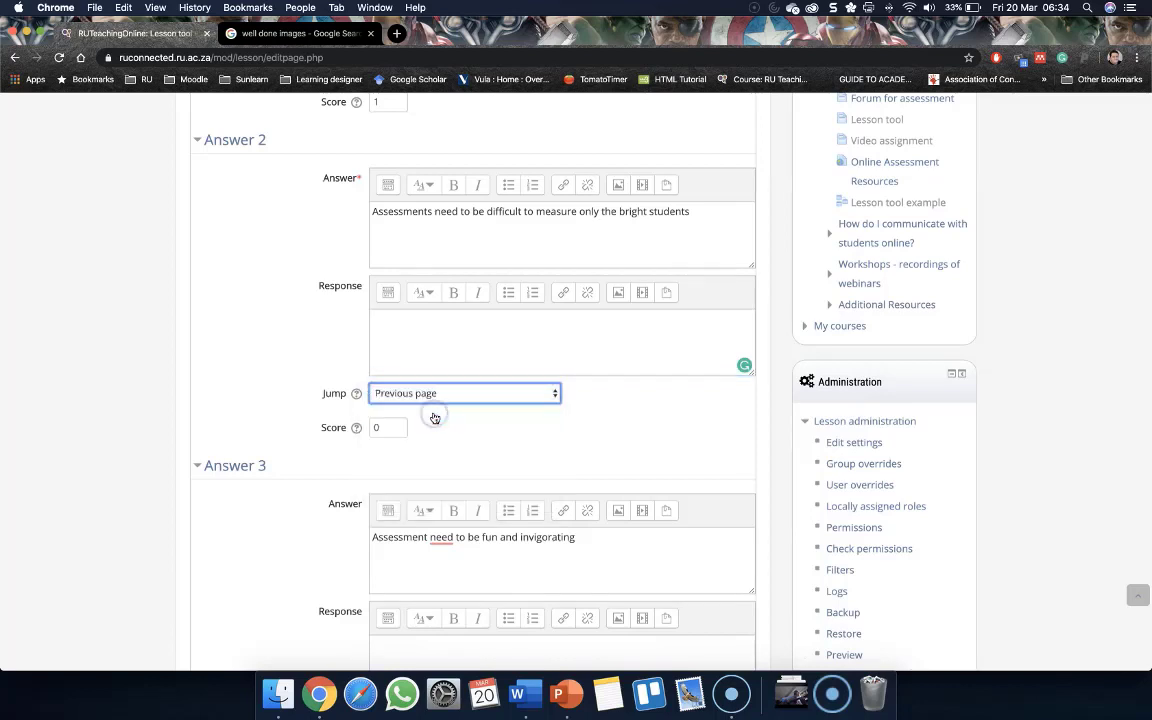
Set the jump for Answer 3 to Previous page
{"action": "scroll", "coordinate": [435, 418], "scroll_direction": "down", "scroll_amount": 1}
{"action": "scroll", "coordinate": [435, 418], "scroll_direction": "down", "scroll_amount": 1}
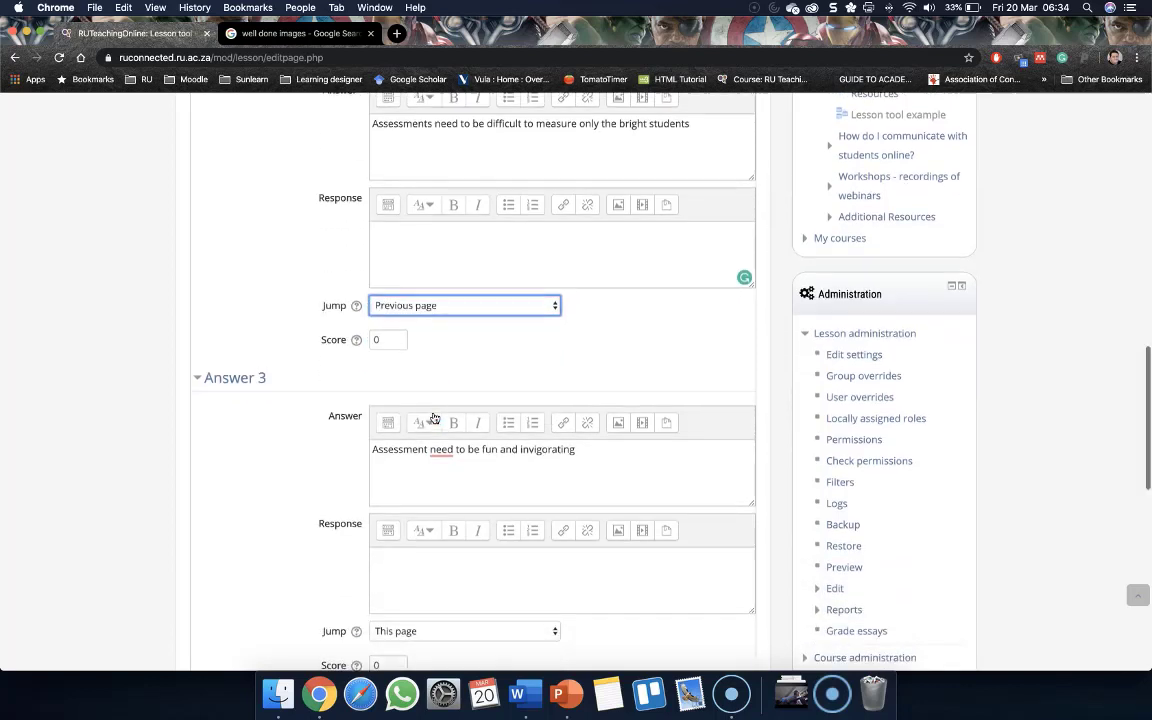
{"action": "scroll", "coordinate": [396, 348], "scroll_direction": "up", "scroll_amount": 1}
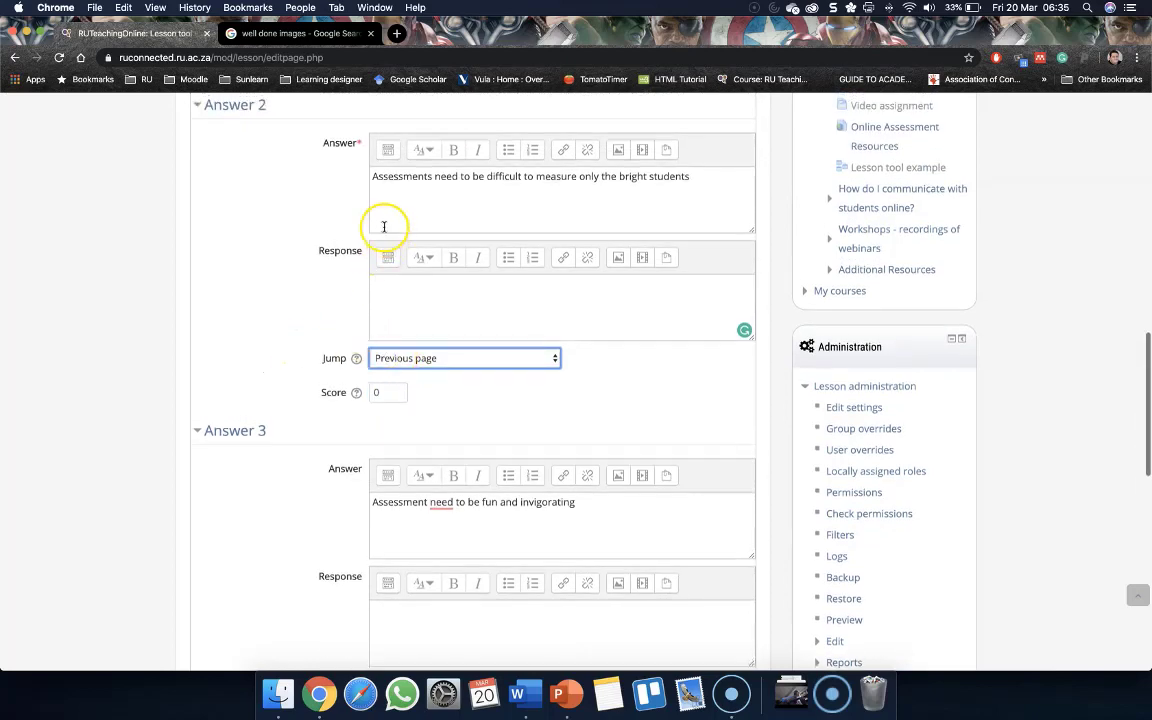
{"action": "scroll", "coordinate": [350, 411], "scroll_direction": "down", "scroll_amount": 5}
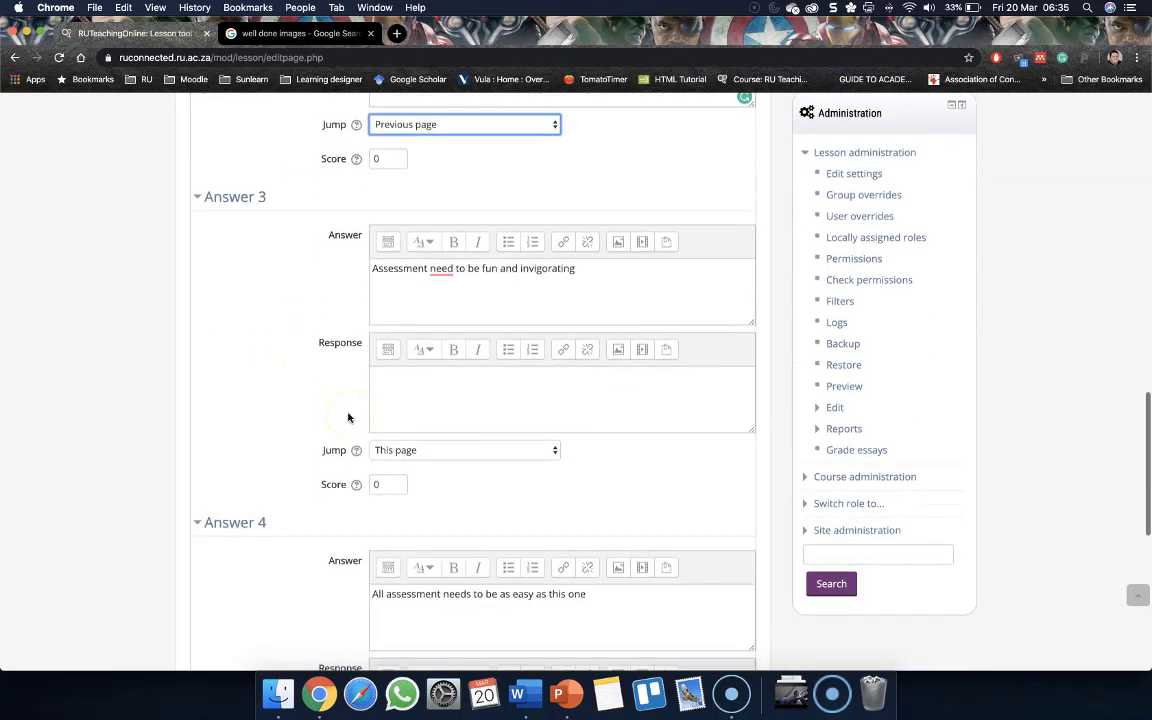
{"action": "left_click", "coordinate": [406, 473]}
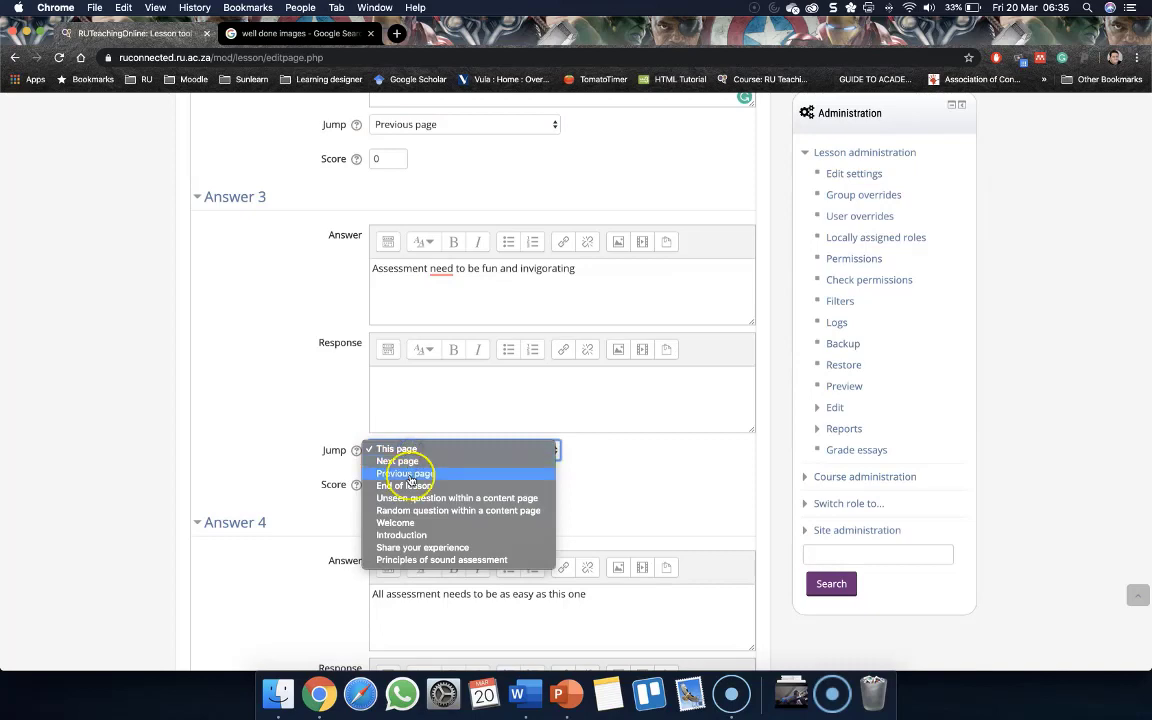
{"action": "scroll", "coordinate": [237, 462], "scroll_direction": "down", "scroll_amount": 3}
{"action": "scroll", "coordinate": [237, 460], "scroll_direction": "down", "scroll_amount": 4}
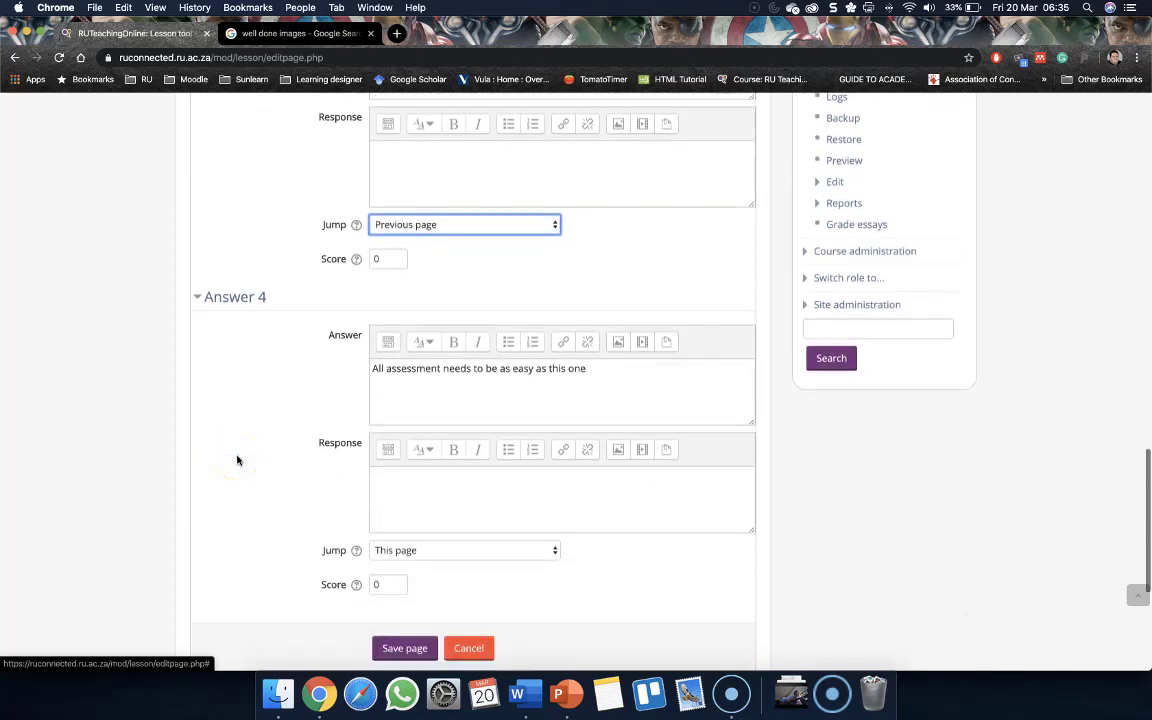
Set the jump for Answer 4 to Previous page
{"action": "left_click", "coordinate": [418, 483]}
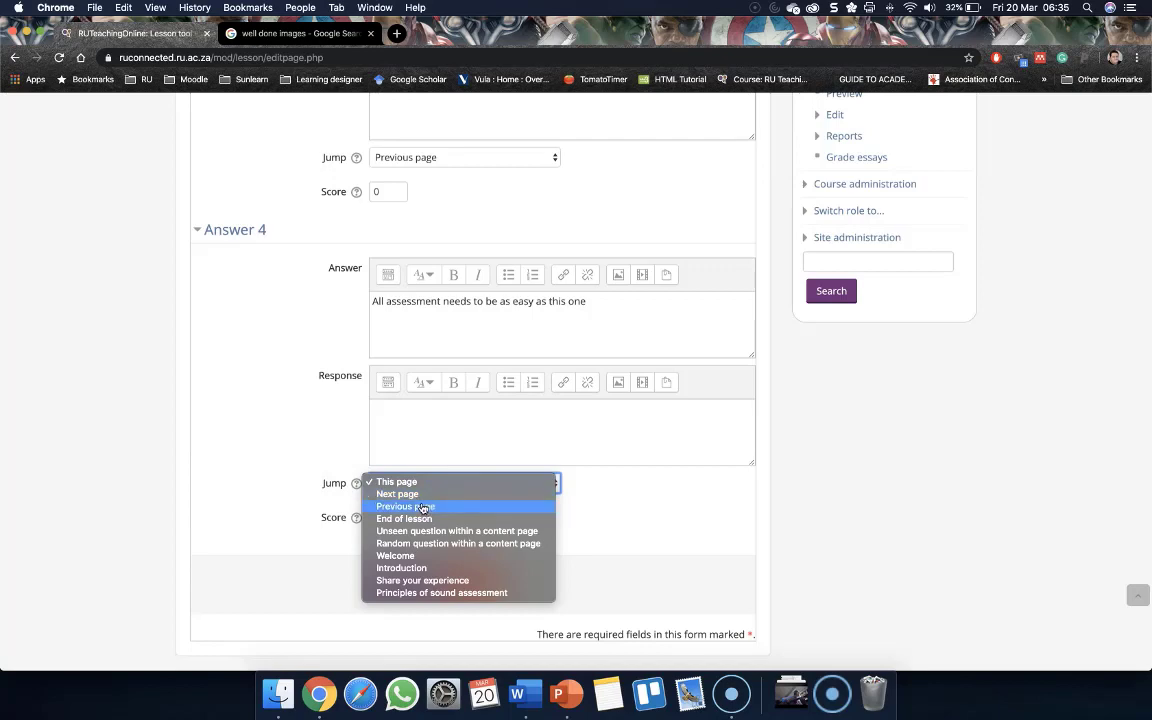
{"action": "left_click", "coordinate": [428, 507]}
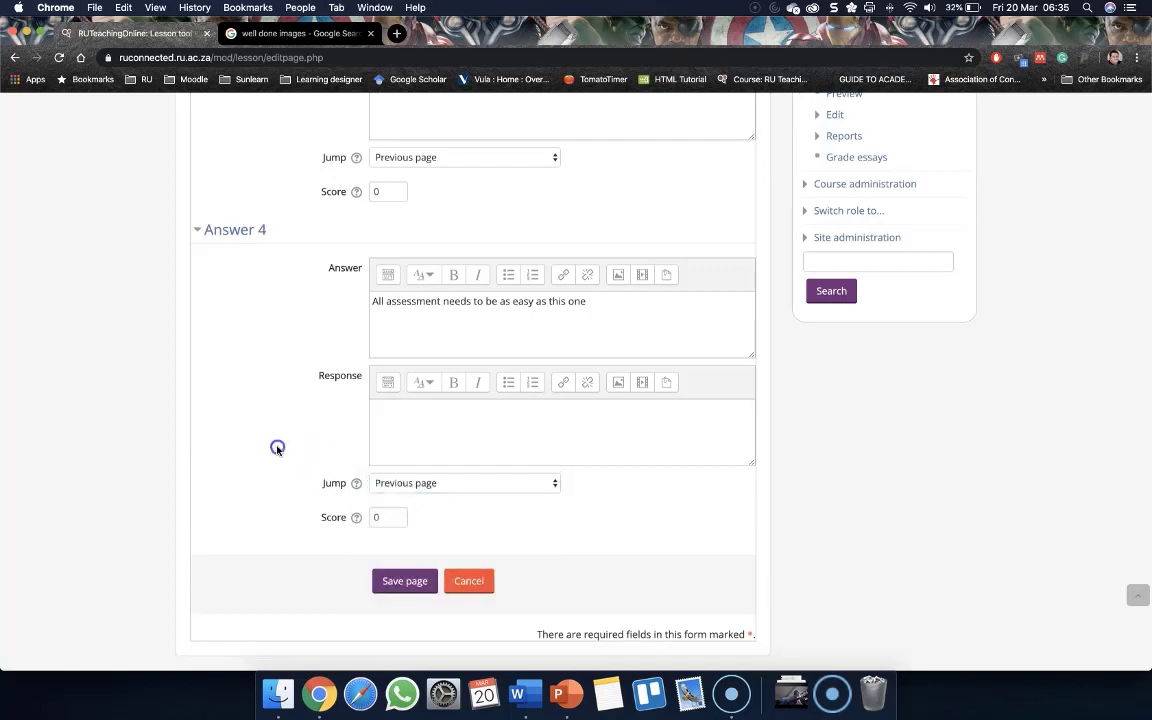
{"action": "scroll", "coordinate": [278, 447], "scroll_direction": "down", "scroll_amount": 1}
{"action": "scroll", "coordinate": [278, 447], "scroll_direction": "up", "scroll_amount": 4}
{"action": "scroll", "coordinate": [277, 450], "scroll_direction": "down", "scroll_amount": 2}
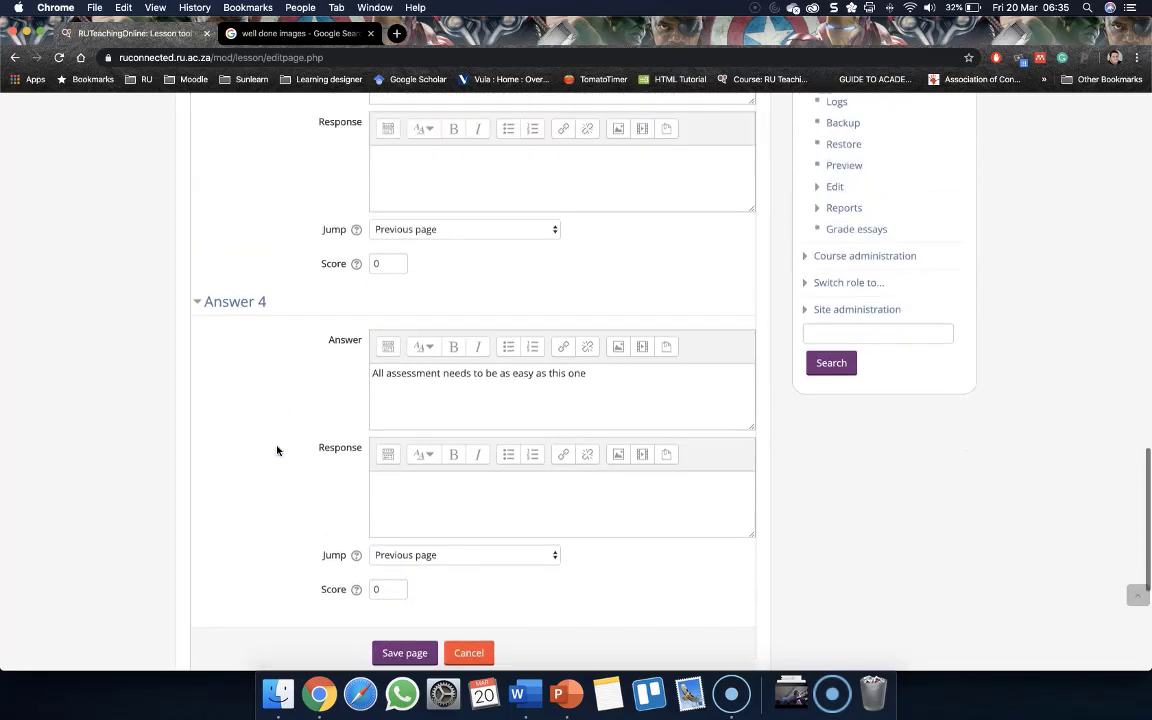
{"action": "scroll", "coordinate": [277, 450], "scroll_direction": "up", "scroll_amount": 5}
Write 'Ahh sorry please watch the short video again' as the Answer 2 response and copy that text
{"action": "left_click", "coordinate": [355, 405]}
{"action": "left_click", "coordinate": [406, 375]}
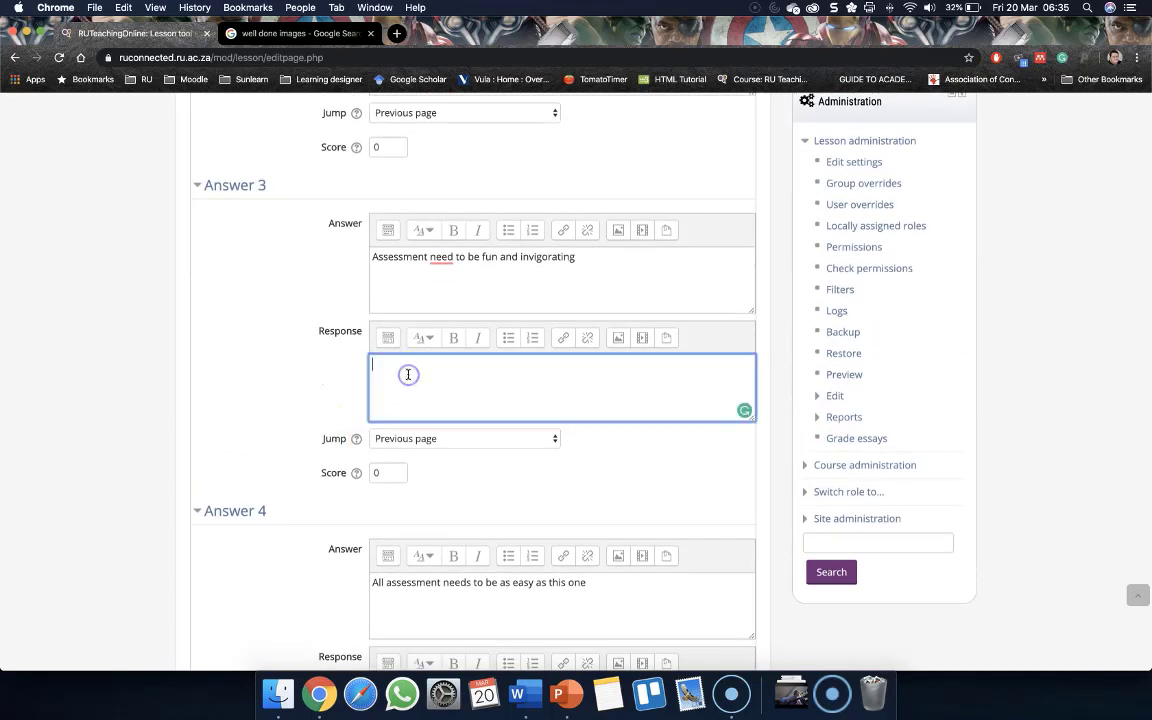
{"action": "scroll", "coordinate": [408, 374], "scroll_direction": "up", "scroll_amount": 5}
{"action": "left_click", "coordinate": [409, 417]}
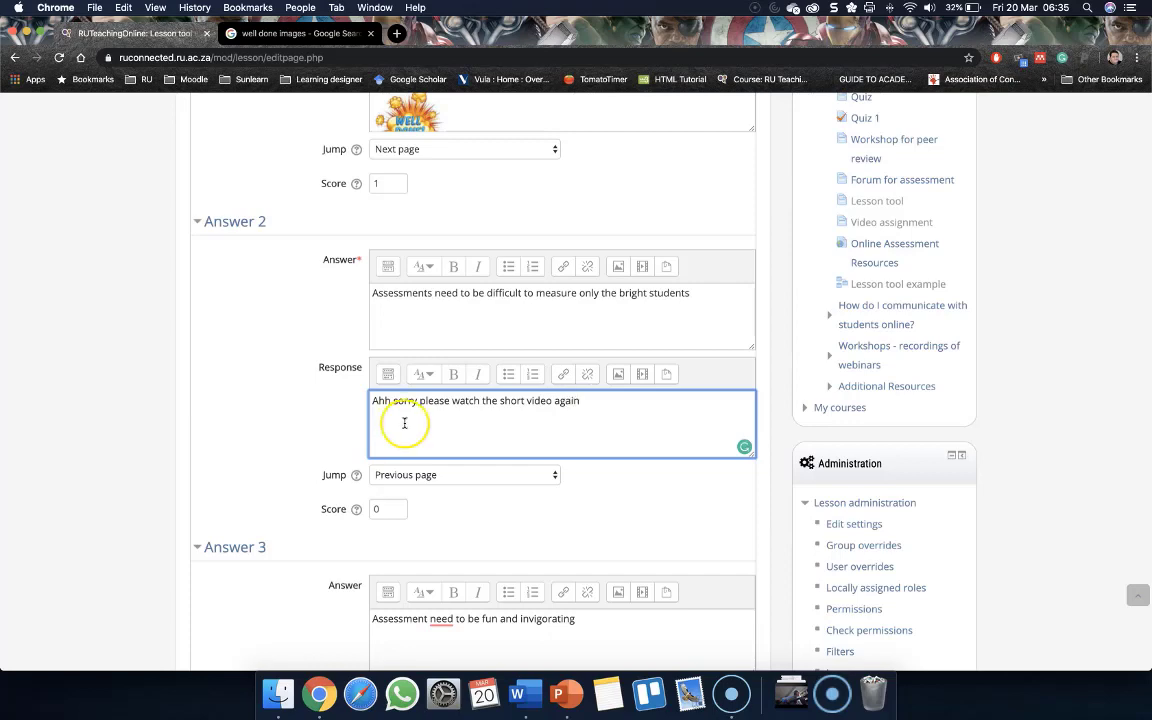
{"action": "right_click", "coordinate": [404, 400]}
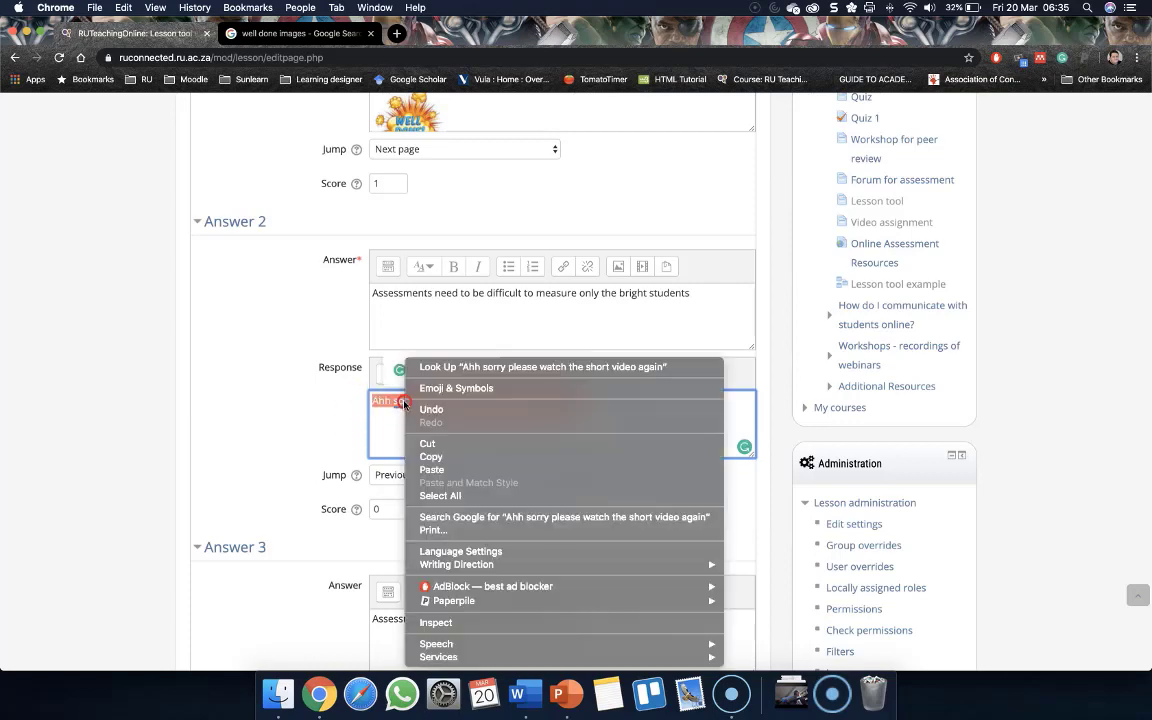
{"action": "left_click", "coordinate": [437, 456]}
Paste the same sorry message into the Answer 3 and Answer 4 responses
{"action": "scroll", "coordinate": [265, 451], "scroll_direction": "down", "scroll_amount": 2}
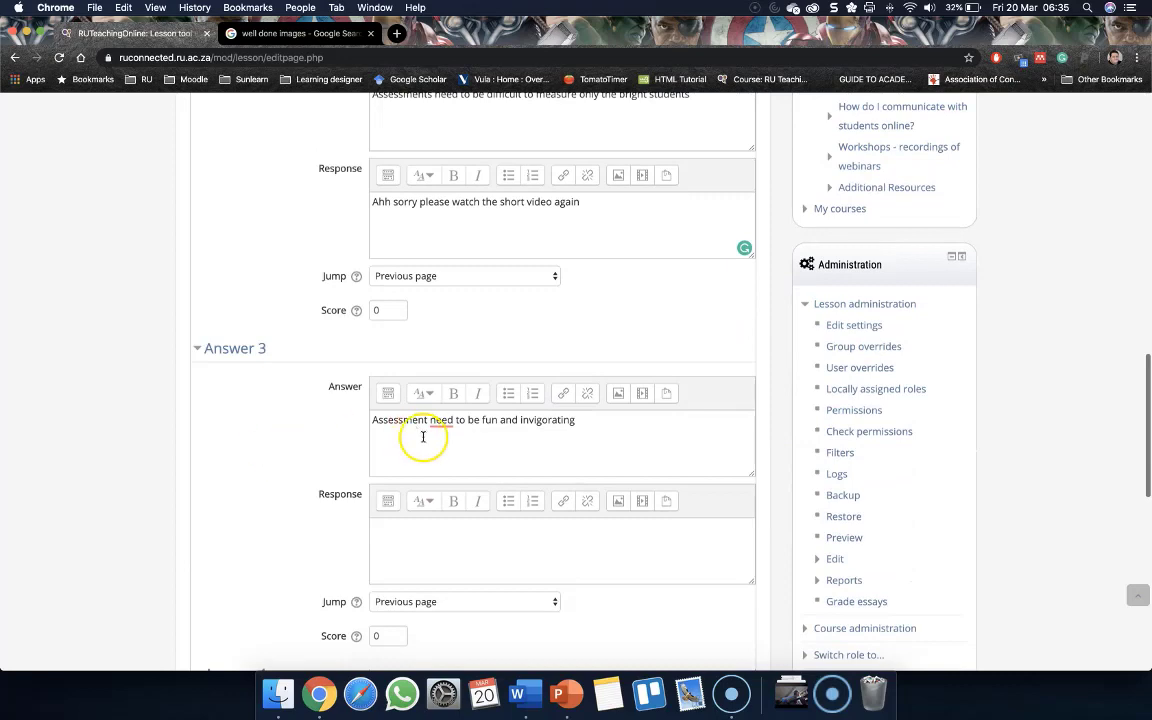
{"action": "left_click", "coordinate": [407, 546]}
{"action": "key", "text": "super+v"}
{"action": "scroll", "coordinate": [407, 546], "scroll_direction": "down", "scroll_amount": 5}
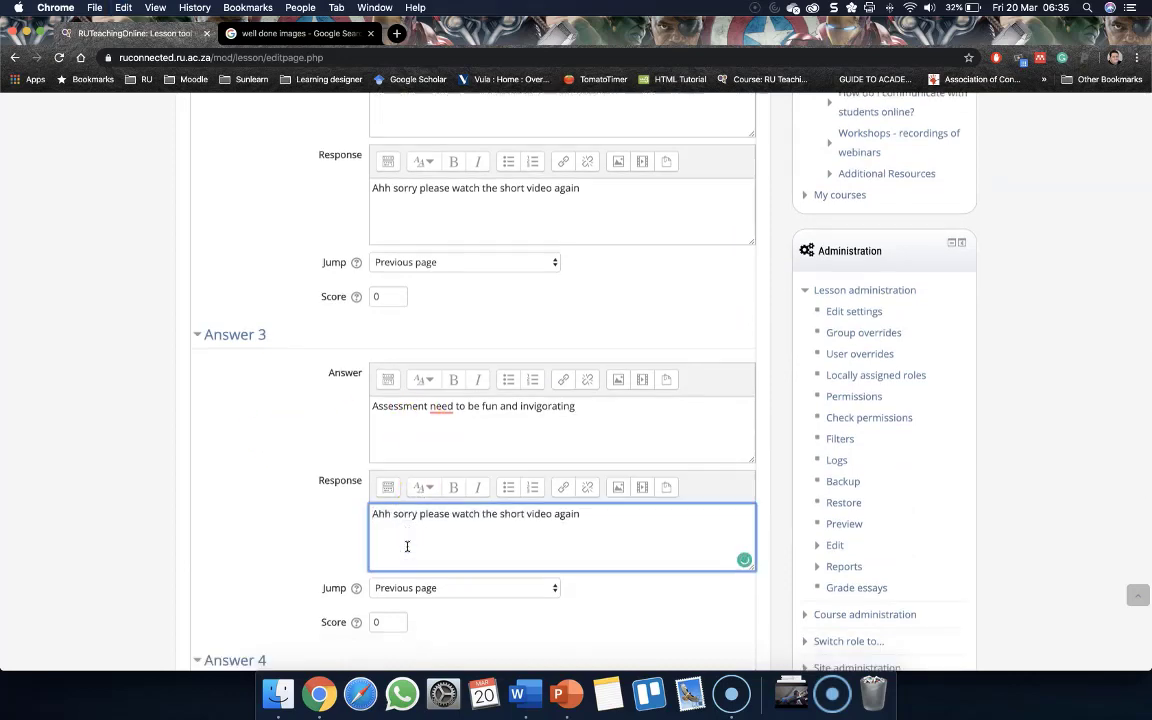
{"action": "left_click", "coordinate": [415, 519]}
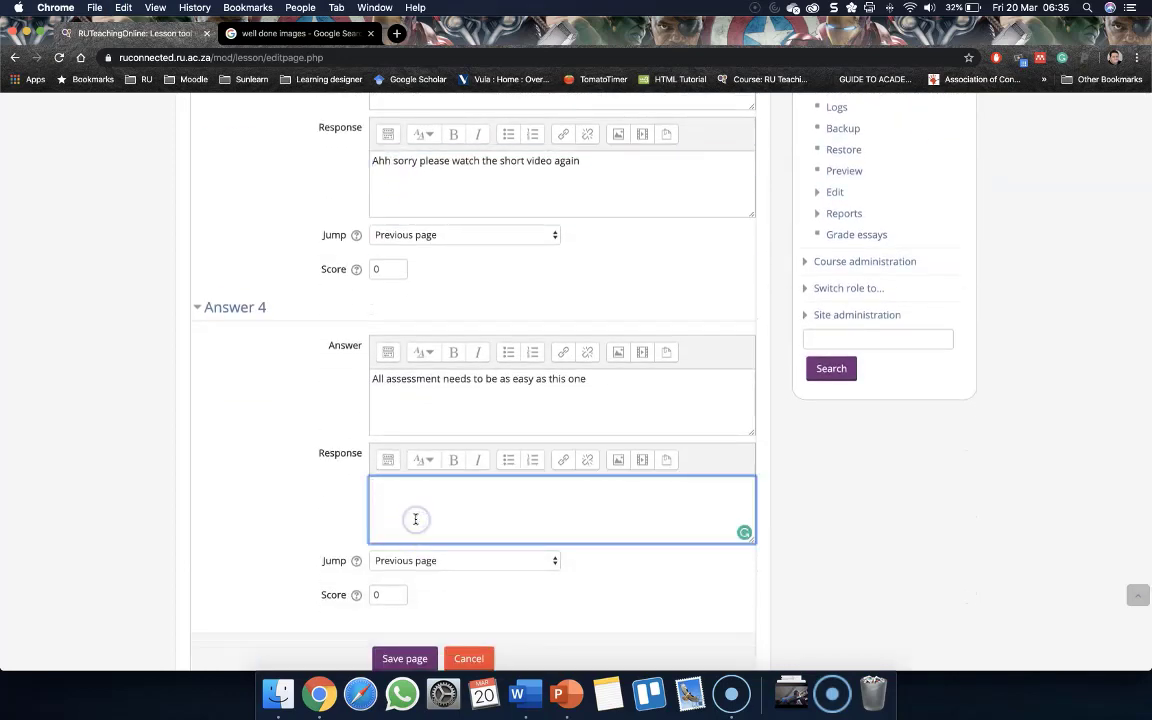
{"action": "key", "text": "super+v"}
Review all four answers with their responses and jumps, then save the question page
{"action": "scroll", "coordinate": [376, 513], "scroll_direction": "up", "scroll_amount": 10}
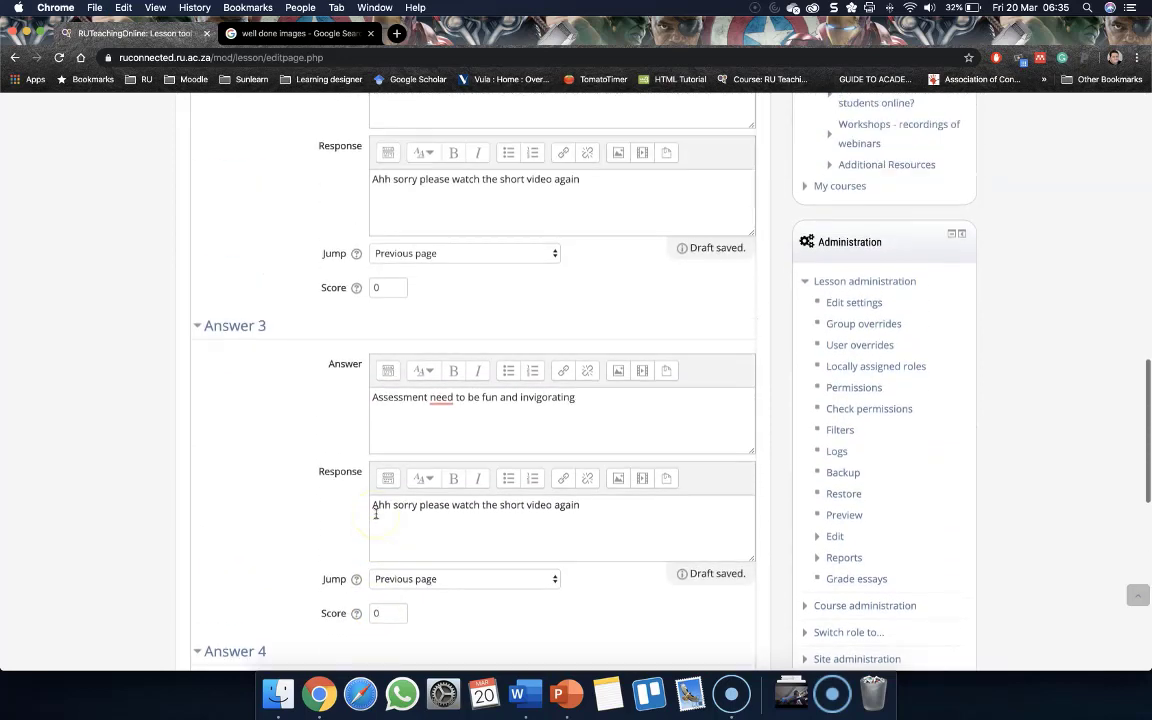
{"action": "scroll", "coordinate": [376, 513], "scroll_direction": "up", "scroll_amount": 10}
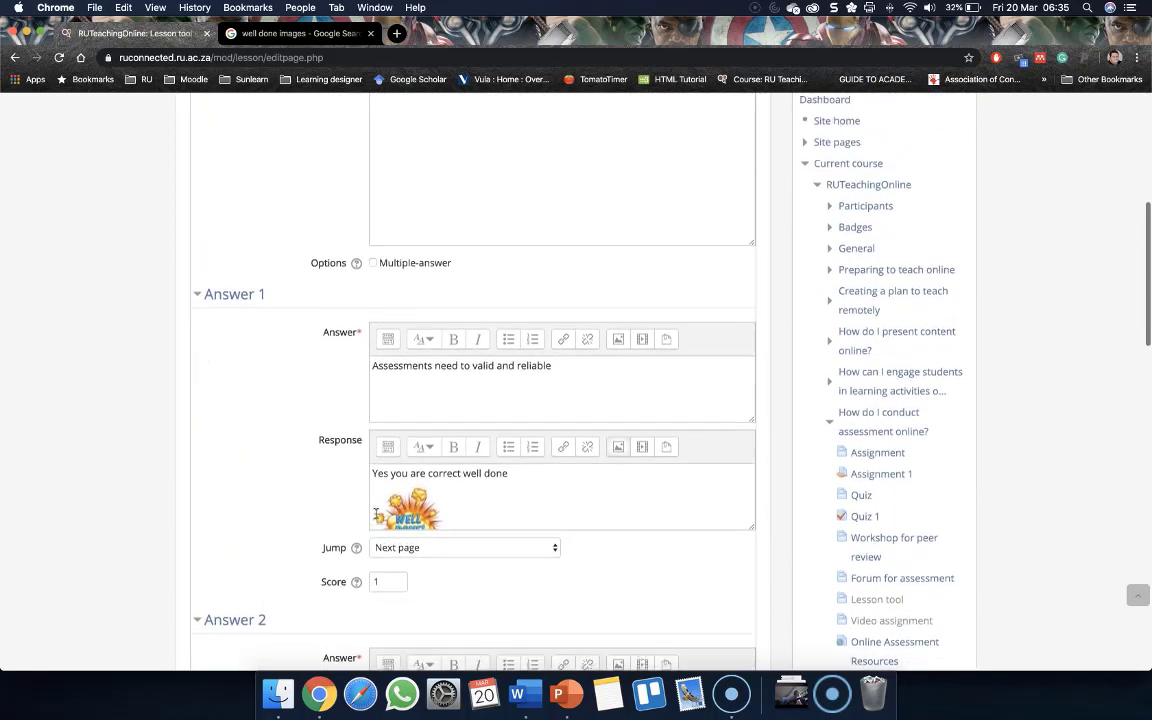
{"action": "scroll", "coordinate": [376, 513], "scroll_direction": "down", "scroll_amount": 3}
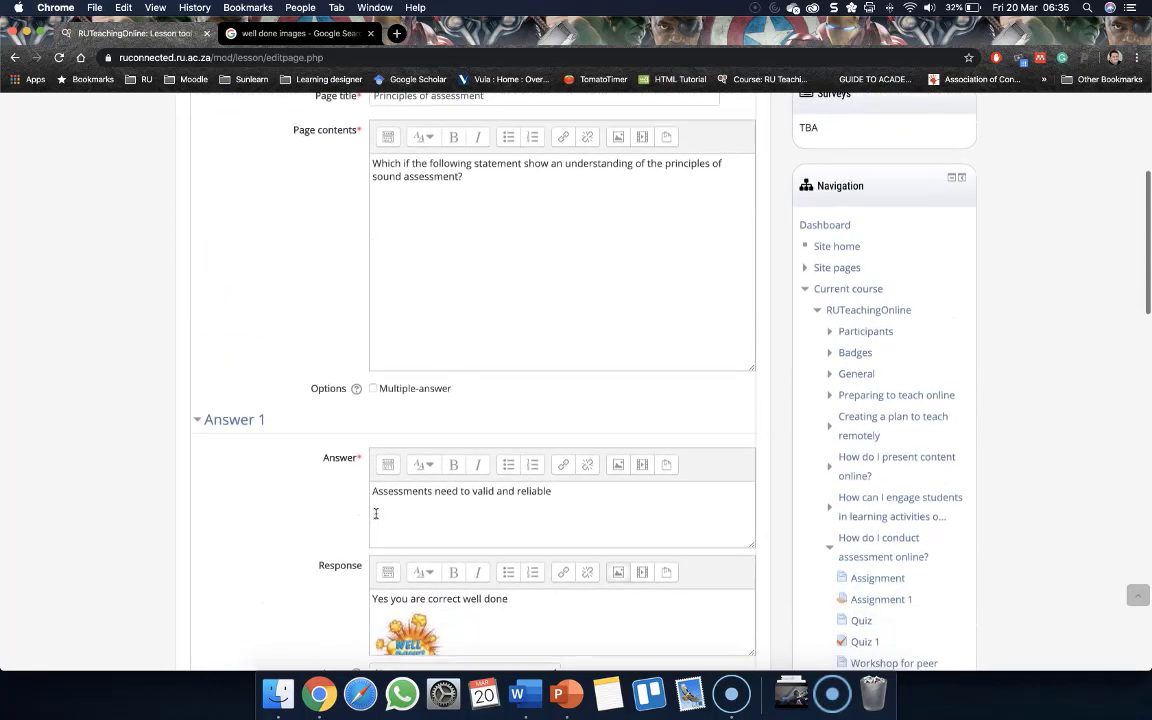
{"action": "scroll", "coordinate": [376, 513], "scroll_direction": "down", "scroll_amount": 3}
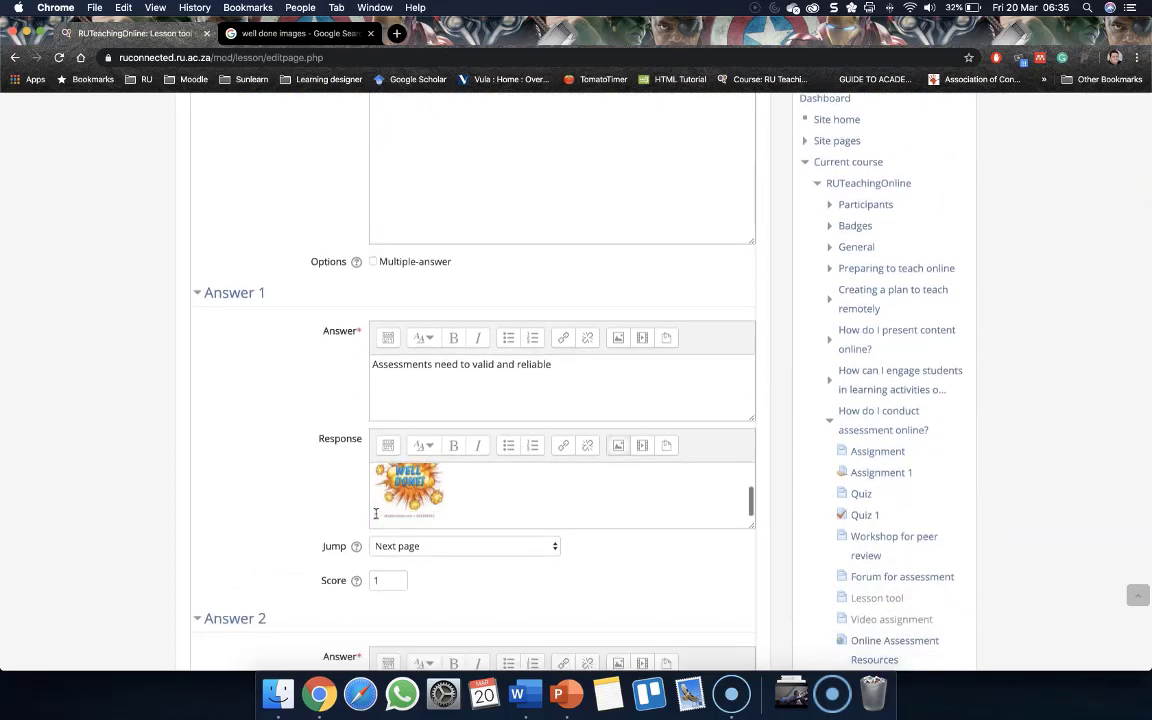
{"action": "scroll", "coordinate": [268, 492], "scroll_direction": "down", "scroll_amount": 8}
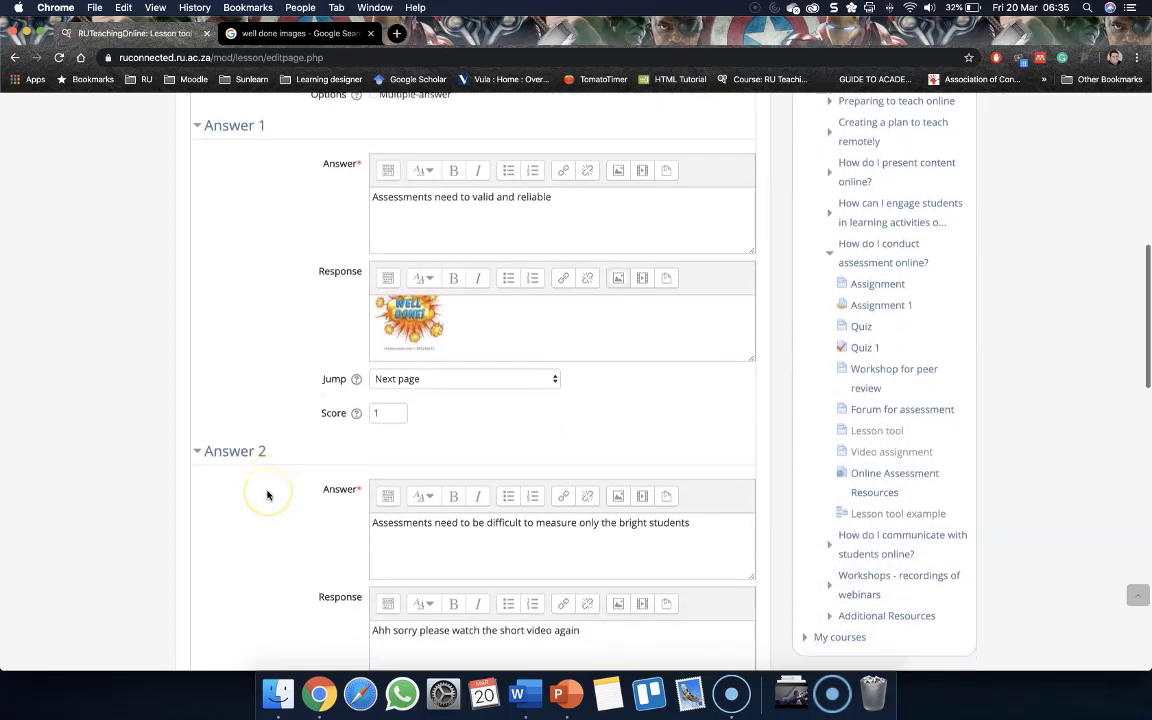
{"action": "scroll", "coordinate": [267, 494], "scroll_direction": "down", "scroll_amount": 2}
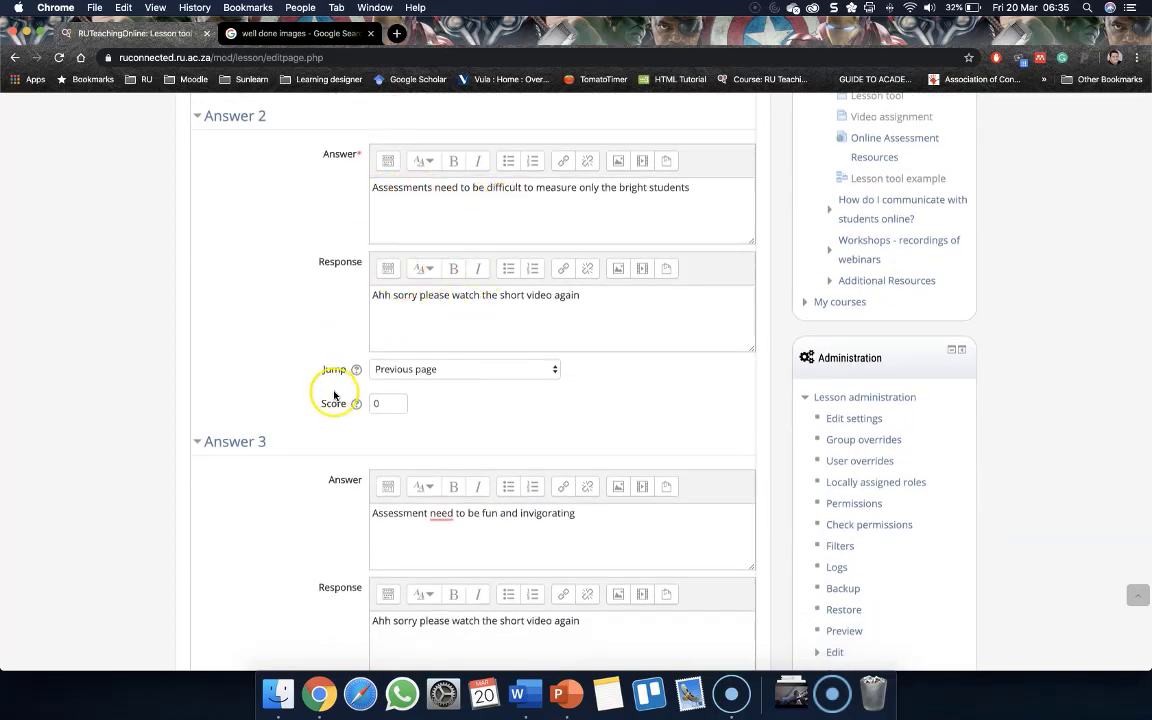
{"action": "scroll", "coordinate": [320, 390], "scroll_direction": "down", "scroll_amount": 7}
{"action": "scroll", "coordinate": [329, 397], "scroll_direction": "down", "scroll_amount": 7}
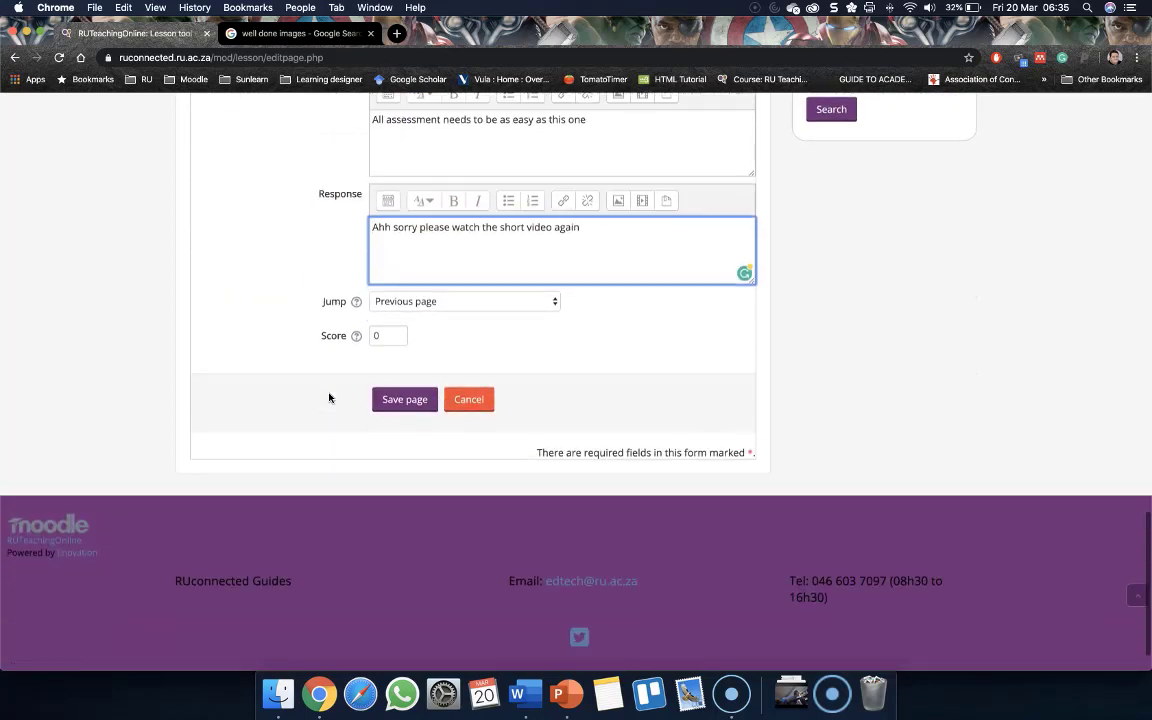
{"action": "left_click", "coordinate": [395, 400]}
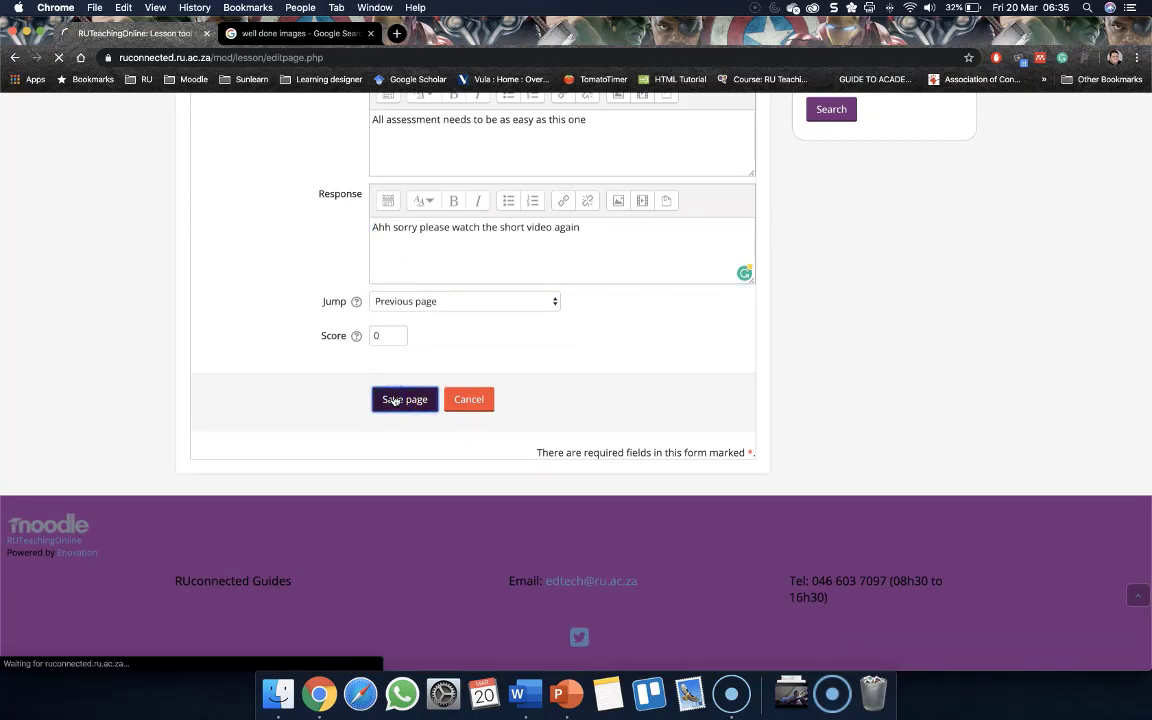
Preview the lesson, choosing to start from the first page rather than the last page seen
{"action": "scroll", "coordinate": [357, 386], "scroll_direction": "up", "scroll_amount": 5}
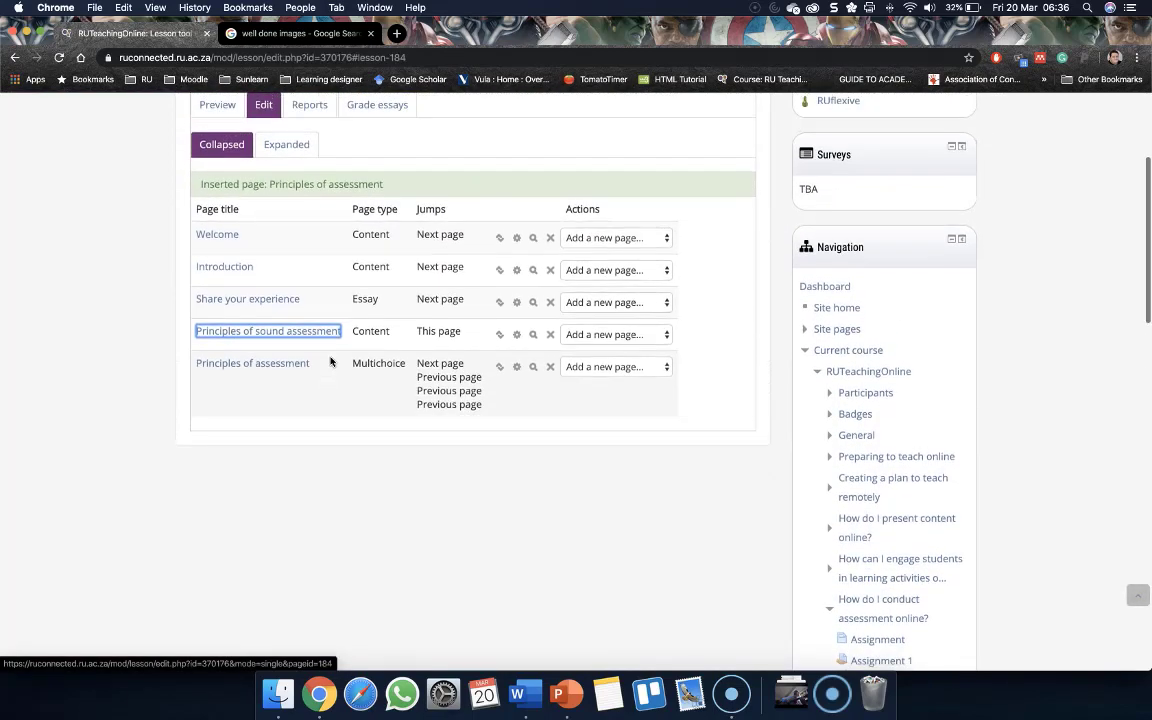
{"action": "left_click", "coordinate": [215, 104]}
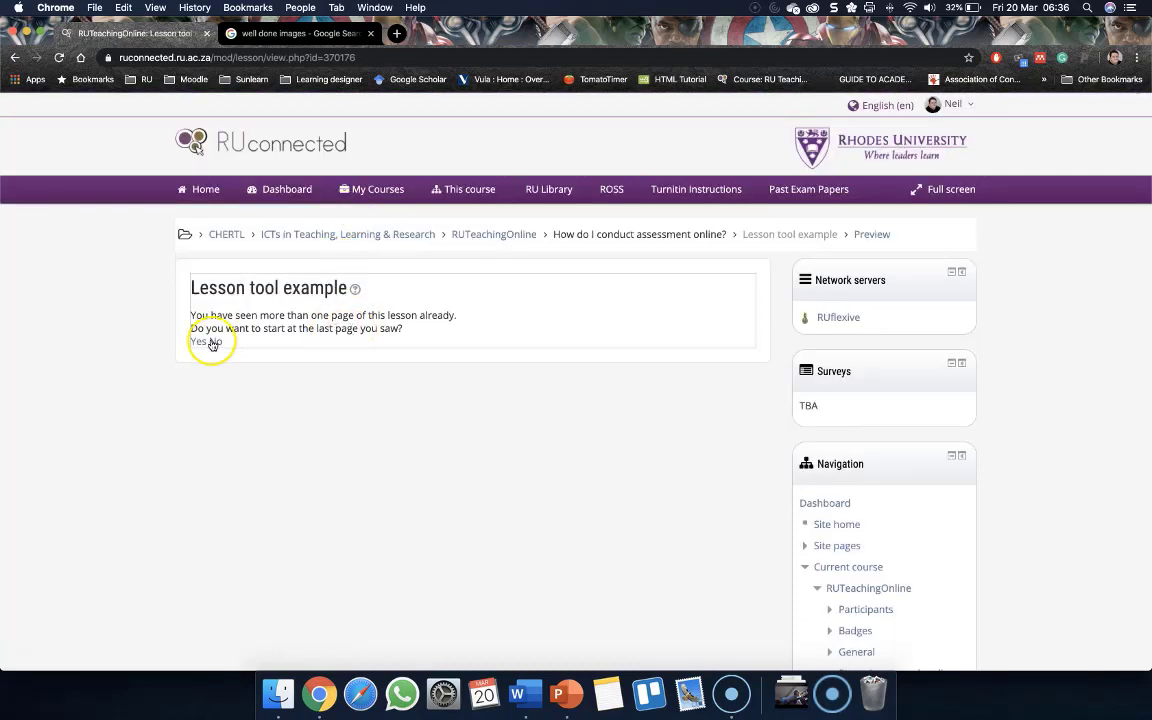
{"action": "left_click", "coordinate": [213, 342]}
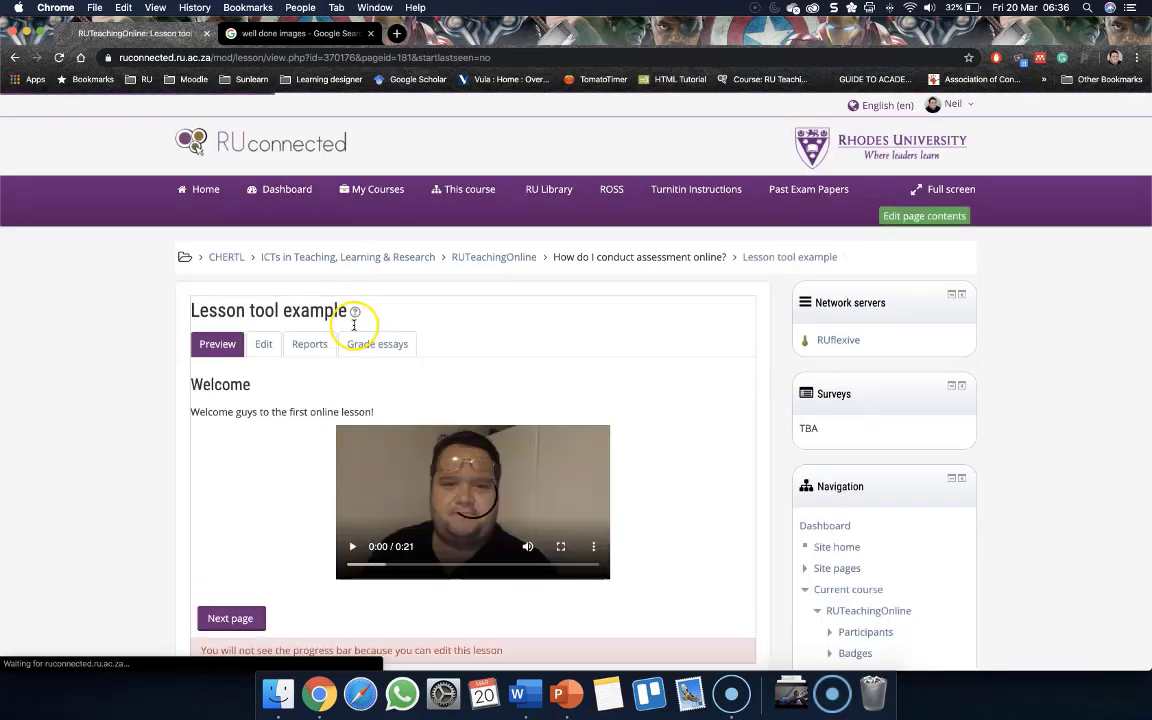
{"action": "scroll", "coordinate": [206, 390], "scroll_direction": "down", "scroll_amount": 5}
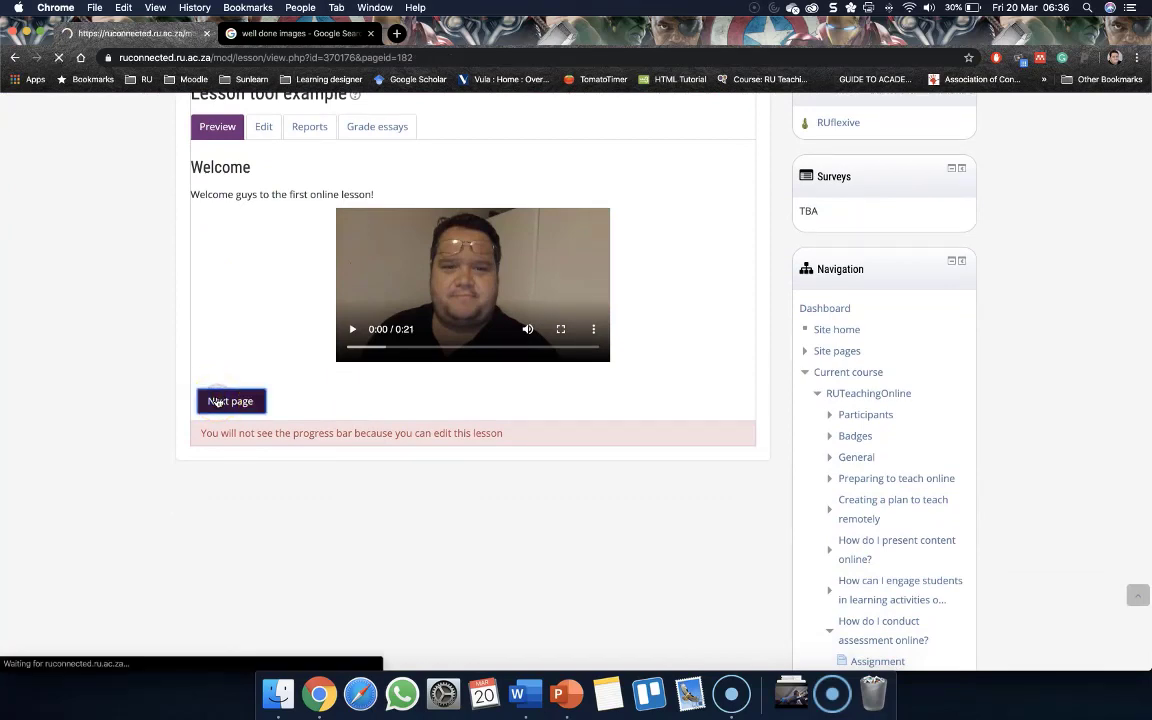
Advance through the Welcome and Introduction content pages in the lesson preview
{"action": "scroll", "coordinate": [218, 402], "scroll_direction": "down", "scroll_amount": 2}
{"action": "scroll", "coordinate": [218, 402], "scroll_direction": "down", "scroll_amount": 2}
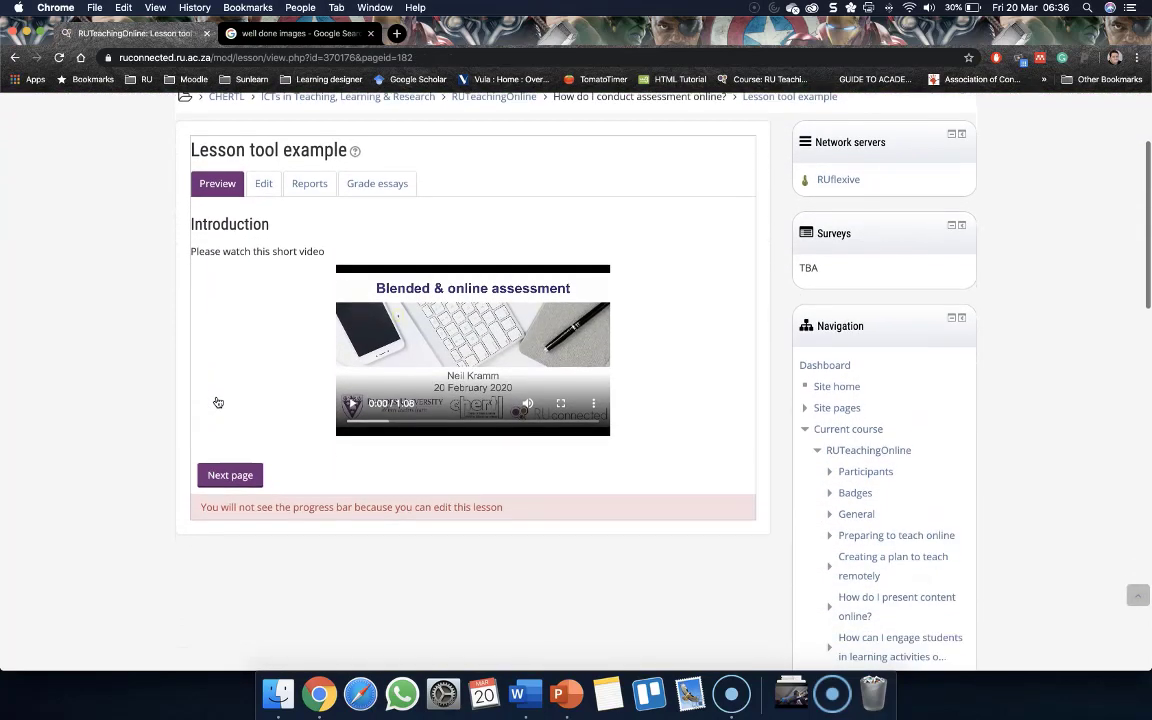
{"action": "left_click", "coordinate": [240, 472]}
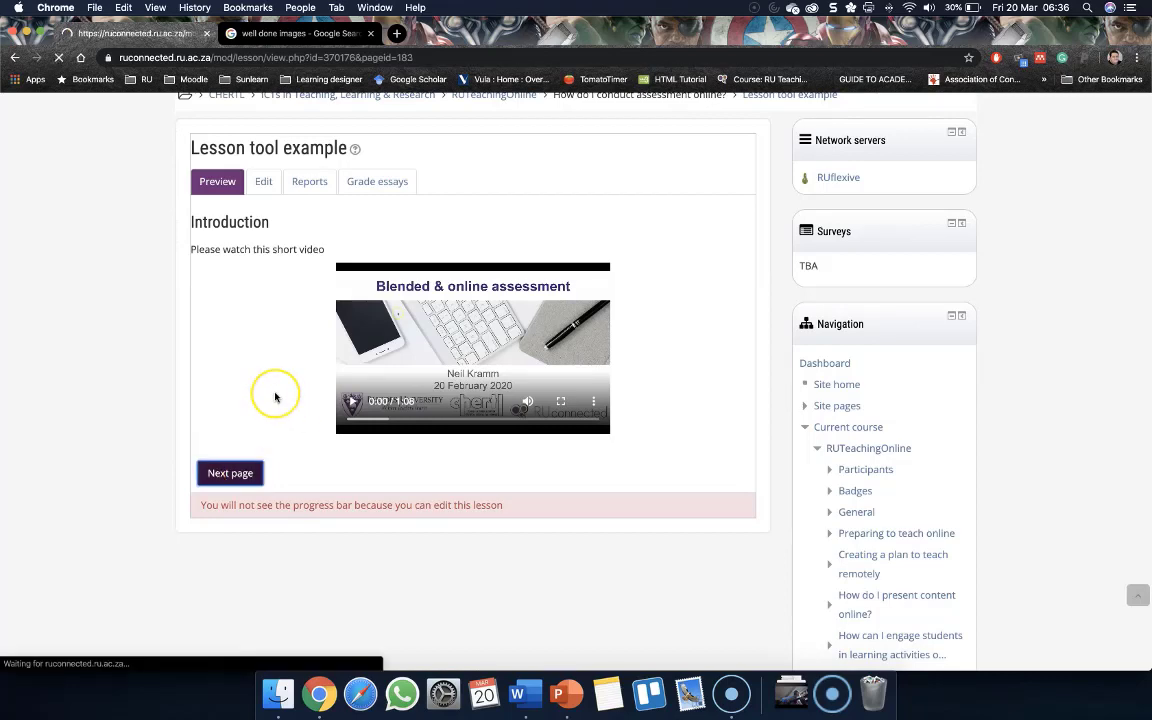
Enter a short answer on the essay reflection page and submit it
{"action": "scroll", "coordinate": [275, 397], "scroll_direction": "down", "scroll_amount": 3}
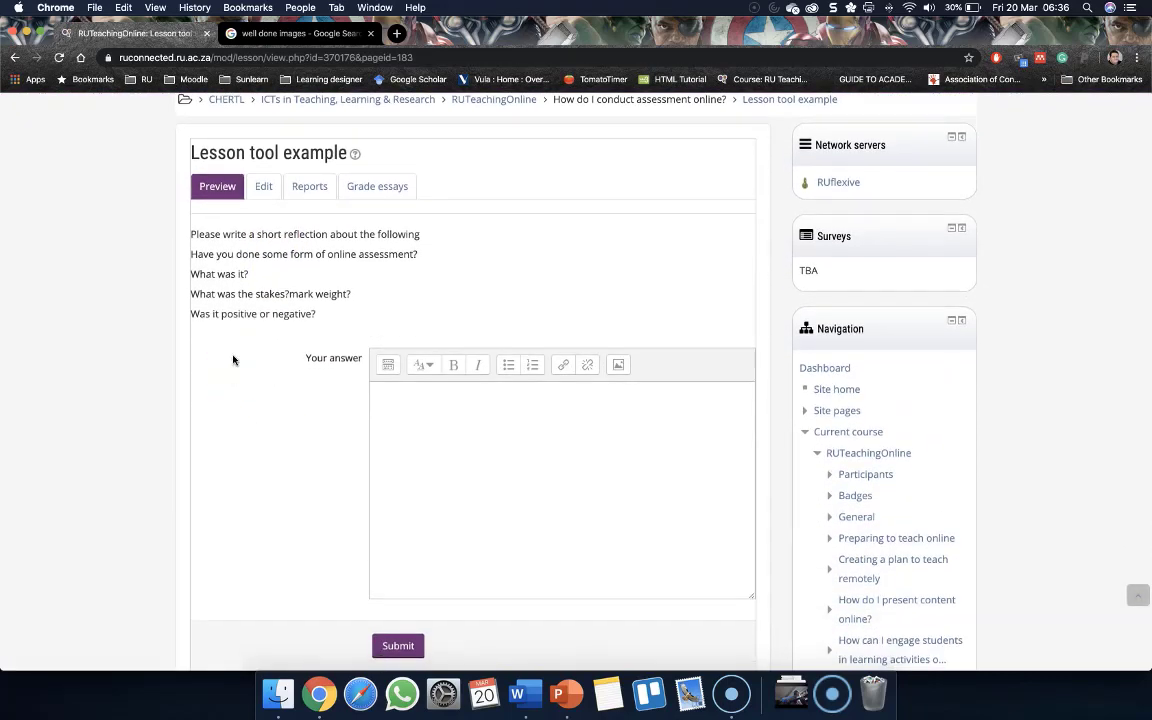
{"action": "scroll", "coordinate": [233, 360], "scroll_direction": "down", "scroll_amount": 2}
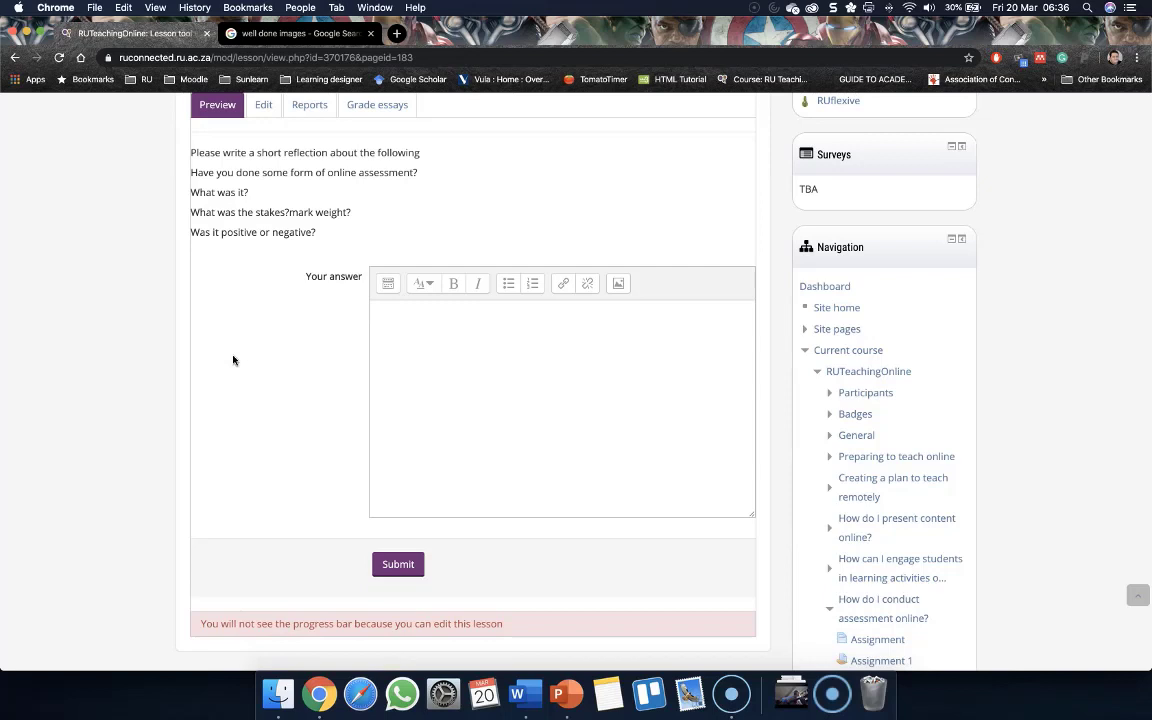
{"action": "scroll", "coordinate": [218, 347], "scroll_direction": "down", "scroll_amount": 1}
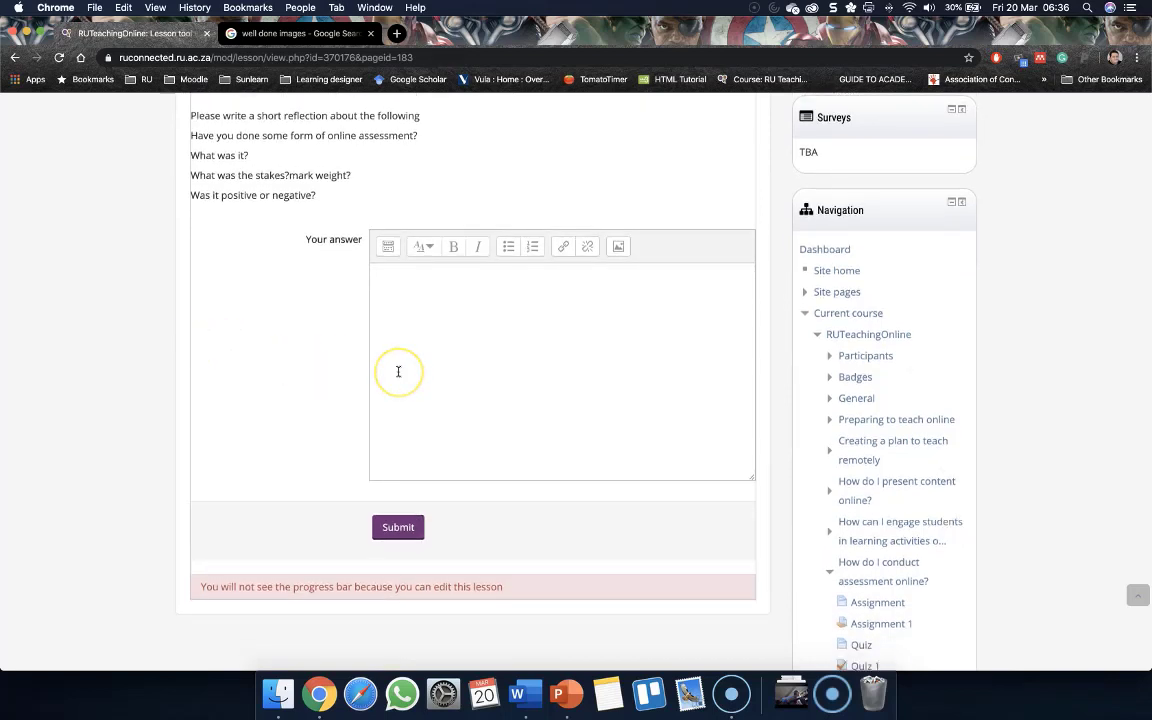
{"action": "scroll", "coordinate": [398, 371], "scroll_direction": "down", "scroll_amount": 3}
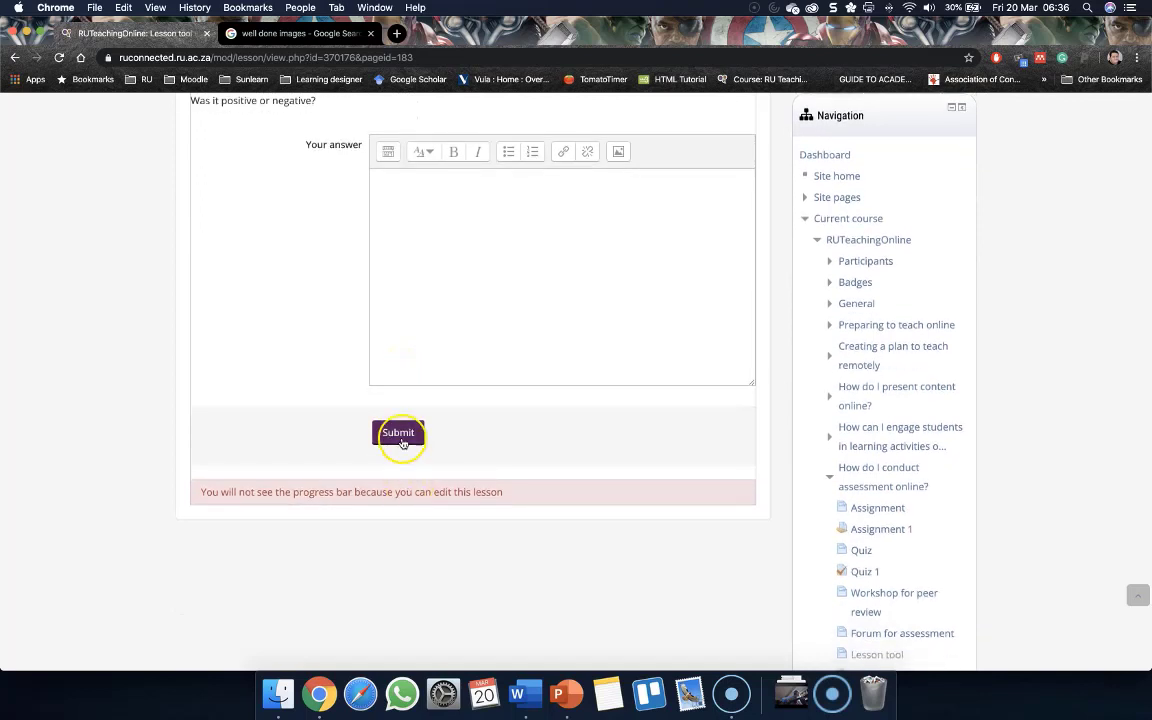
{"action": "left_click", "coordinate": [388, 333]}
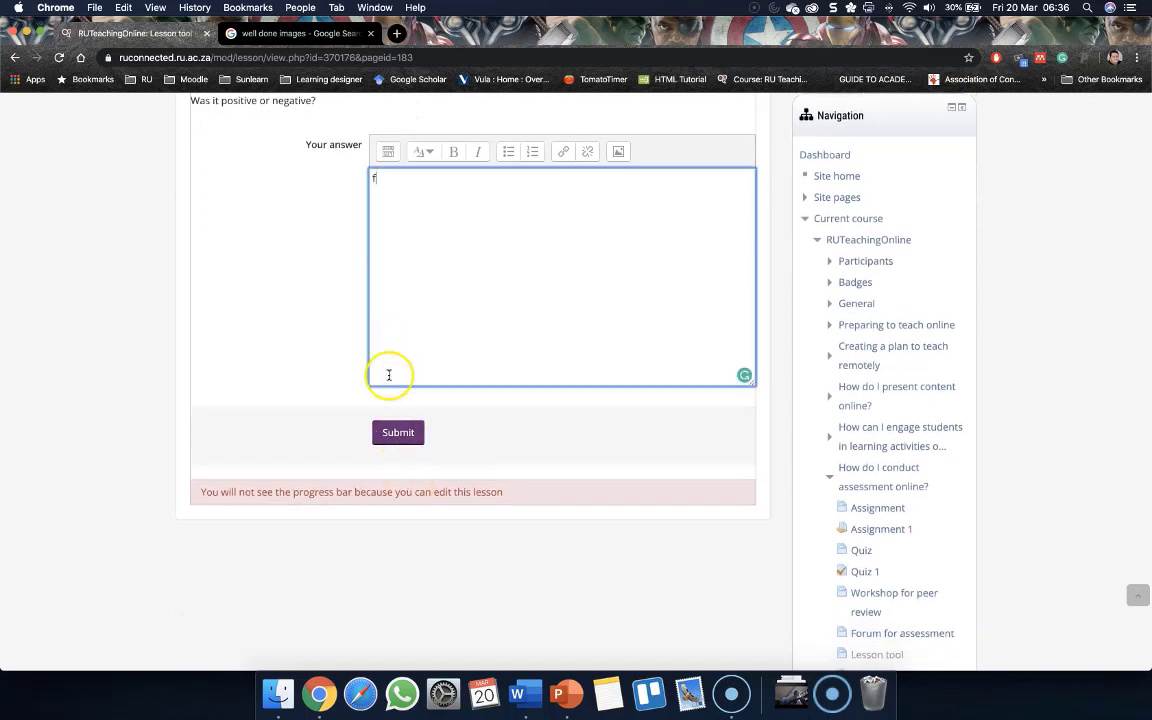
{"action": "left_click", "coordinate": [397, 430]}
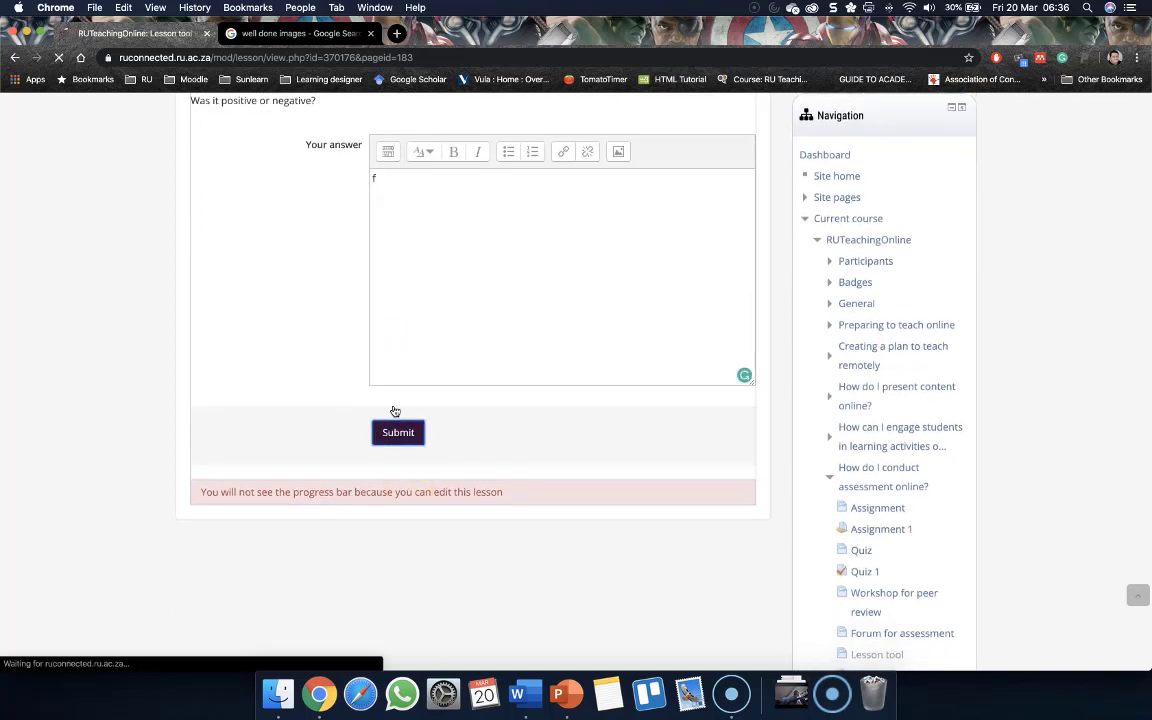
Try to advance past the Principles of sound assessment content page to the next page
{"action": "scroll", "coordinate": [304, 407], "scroll_direction": "down", "scroll_amount": 2}
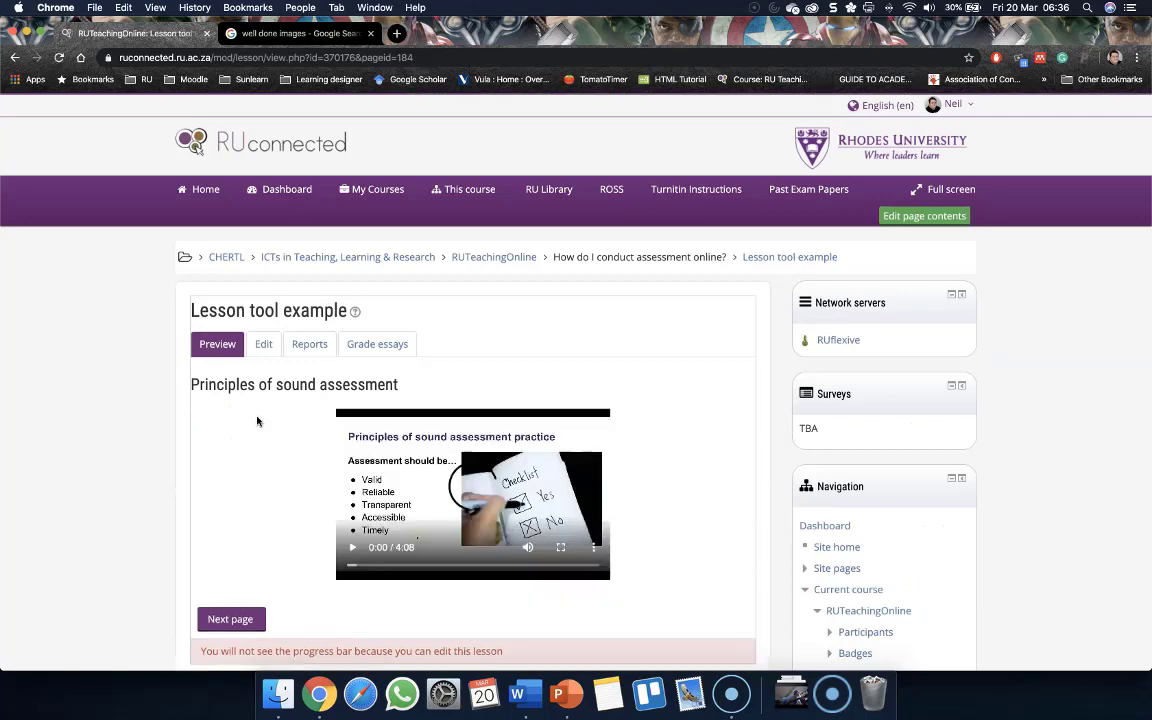
{"action": "left_click", "coordinate": [237, 505]}
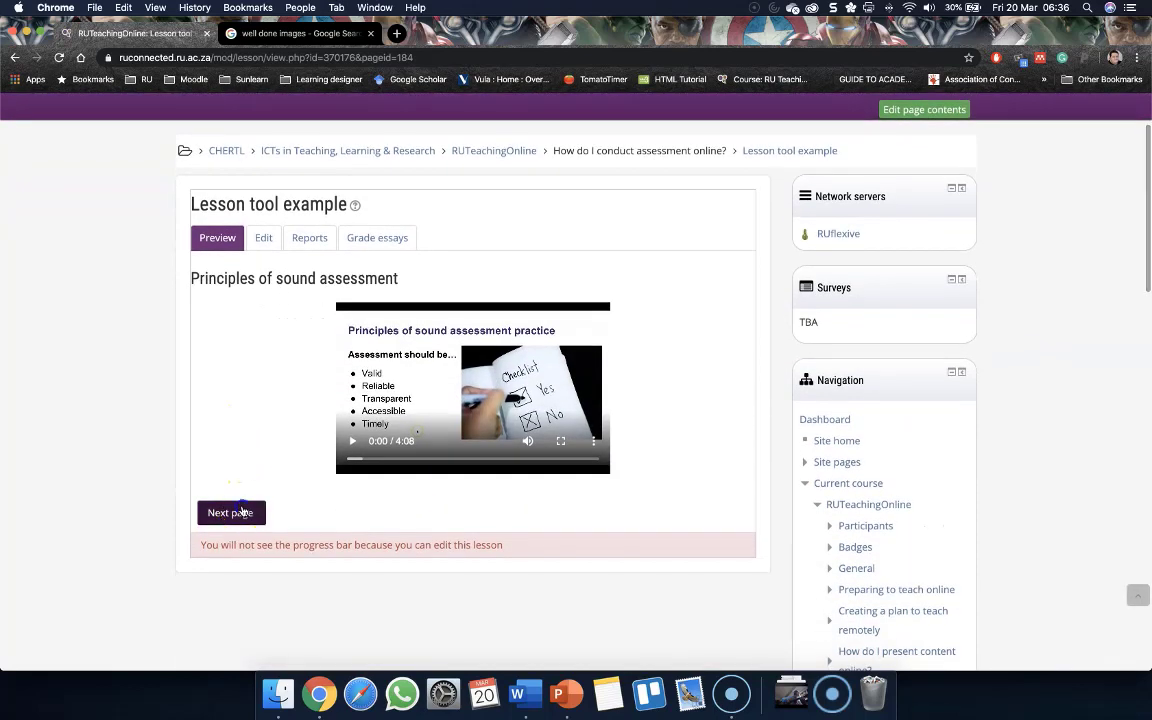
{"action": "left_click", "coordinate": [270, 391]}
{"action": "scroll", "coordinate": [274, 395], "scroll_direction": "down", "scroll_amount": 2}
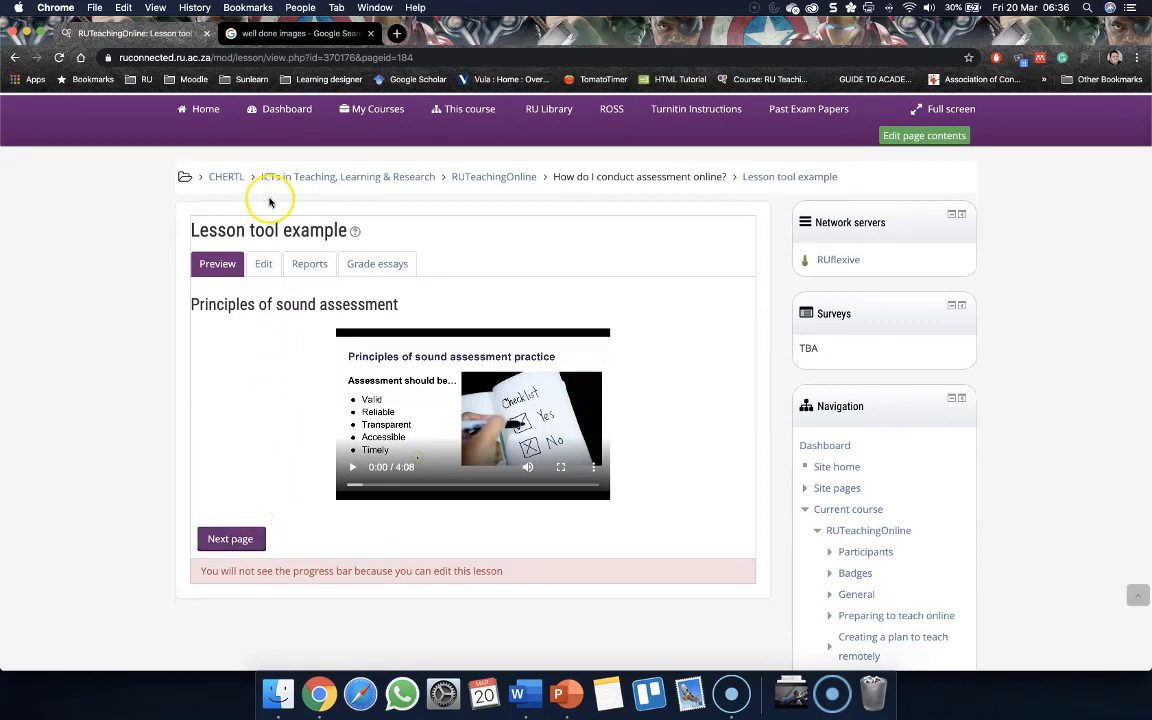
Edit the Principles of sound assessment page, set its Content 1 jump to Next page, and save it
{"action": "left_click", "coordinate": [266, 266]}
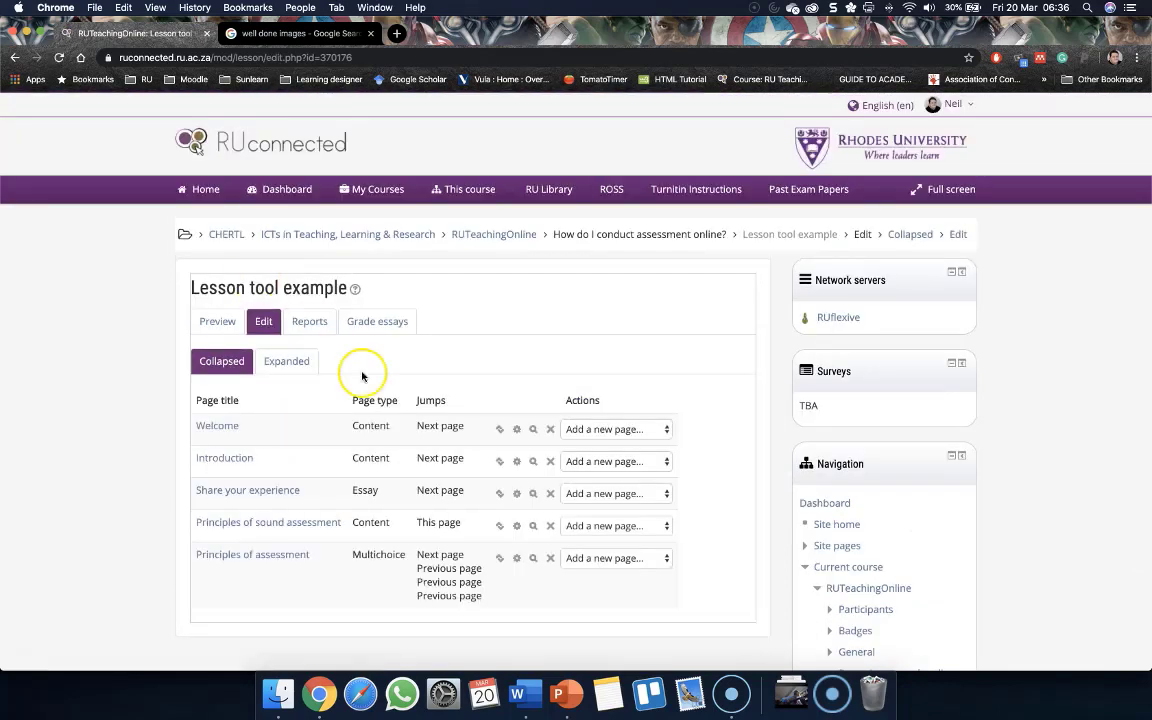
{"action": "scroll", "coordinate": [362, 376], "scroll_direction": "down", "scroll_amount": 3}
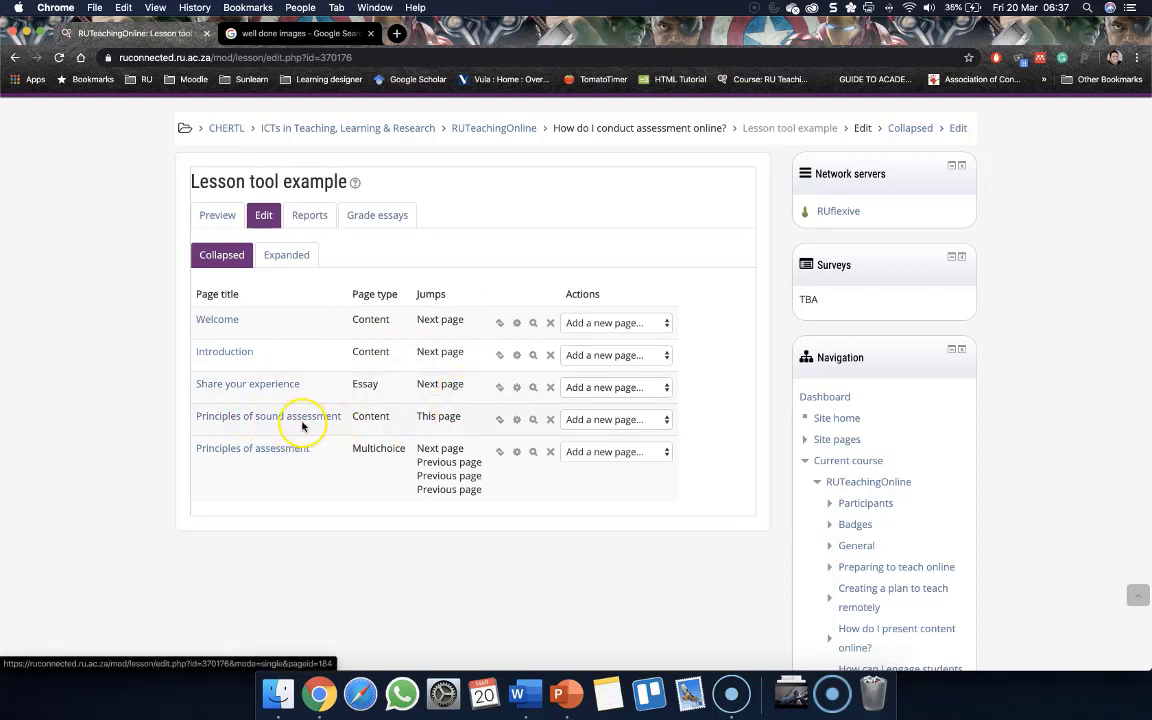
{"action": "left_click", "coordinate": [516, 421]}
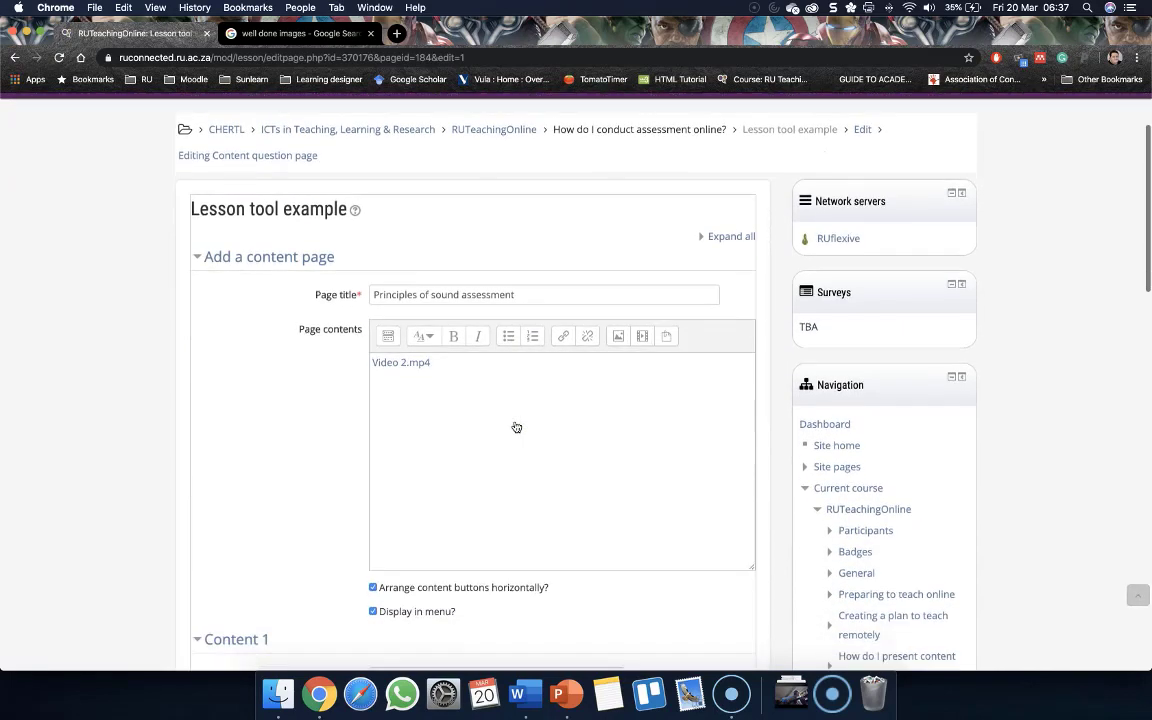
{"action": "scroll", "coordinate": [516, 427], "scroll_direction": "down", "scroll_amount": 5}
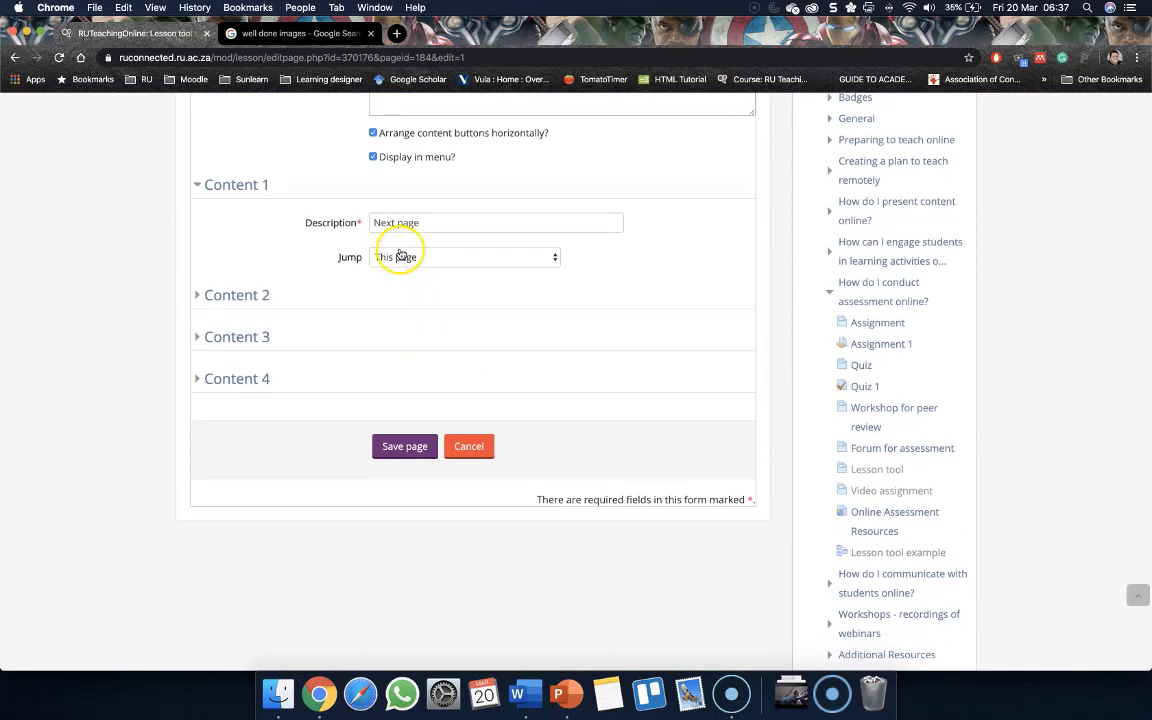
{"action": "left_click", "coordinate": [400, 257]}
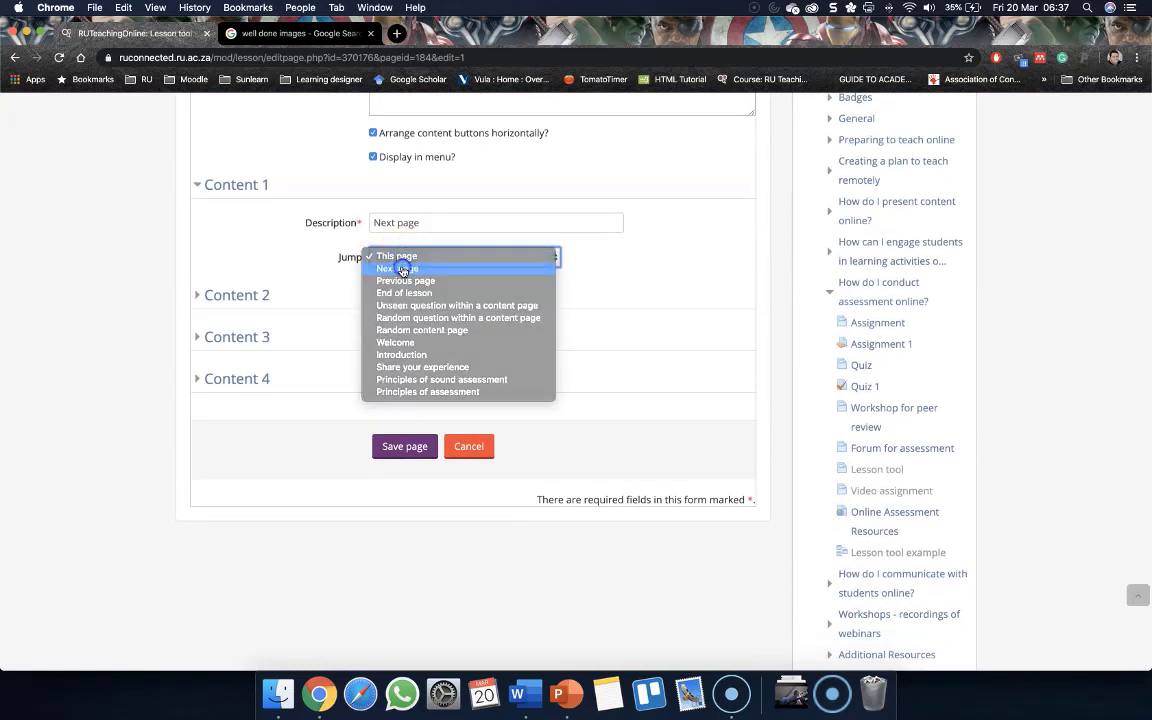
{"action": "left_click", "coordinate": [404, 267]}
{"action": "left_click", "coordinate": [407, 450]}
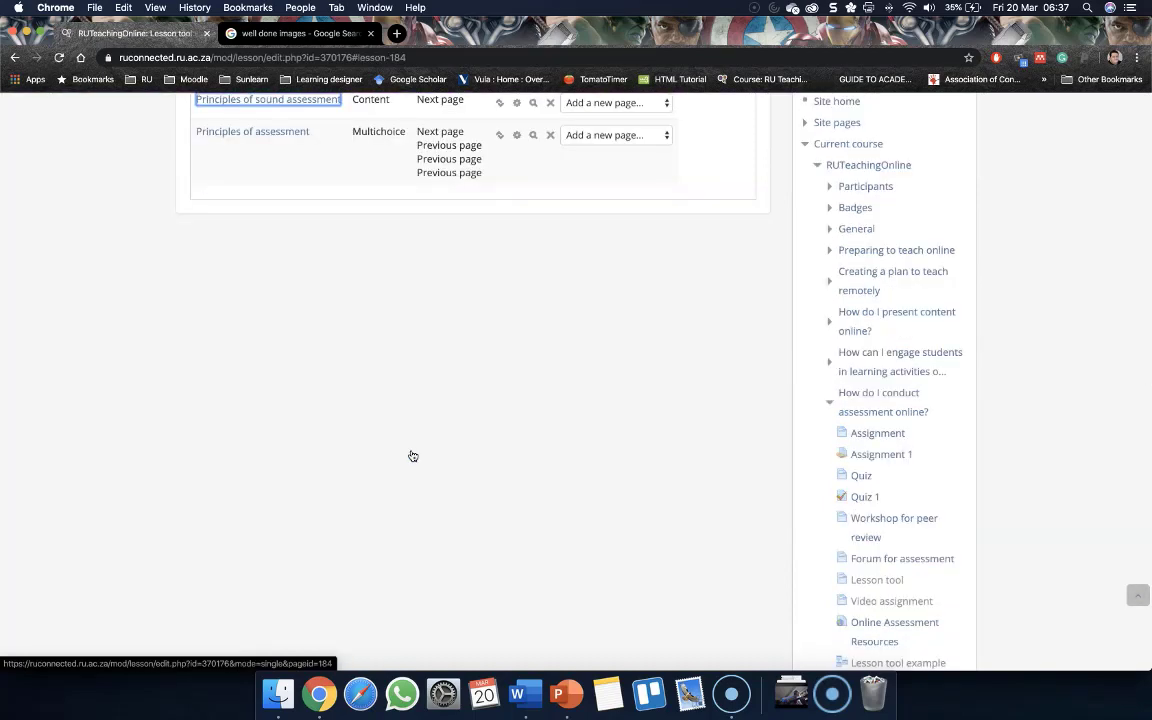
Preview the lesson again, resuming at the last page seen, and advance past Principles of sound assessment
{"action": "scroll", "coordinate": [413, 456], "scroll_direction": "up", "scroll_amount": 3}
{"action": "scroll", "coordinate": [390, 445], "scroll_direction": "up", "scroll_amount": 5}
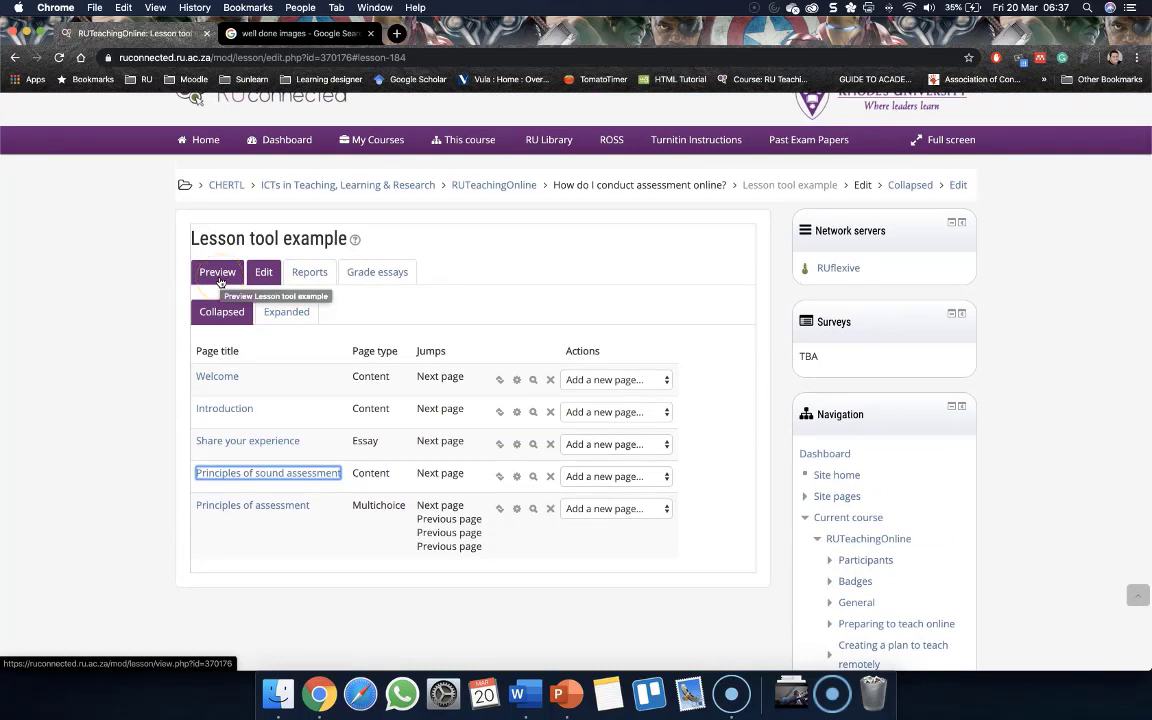
{"action": "left_click", "coordinate": [218, 273]}
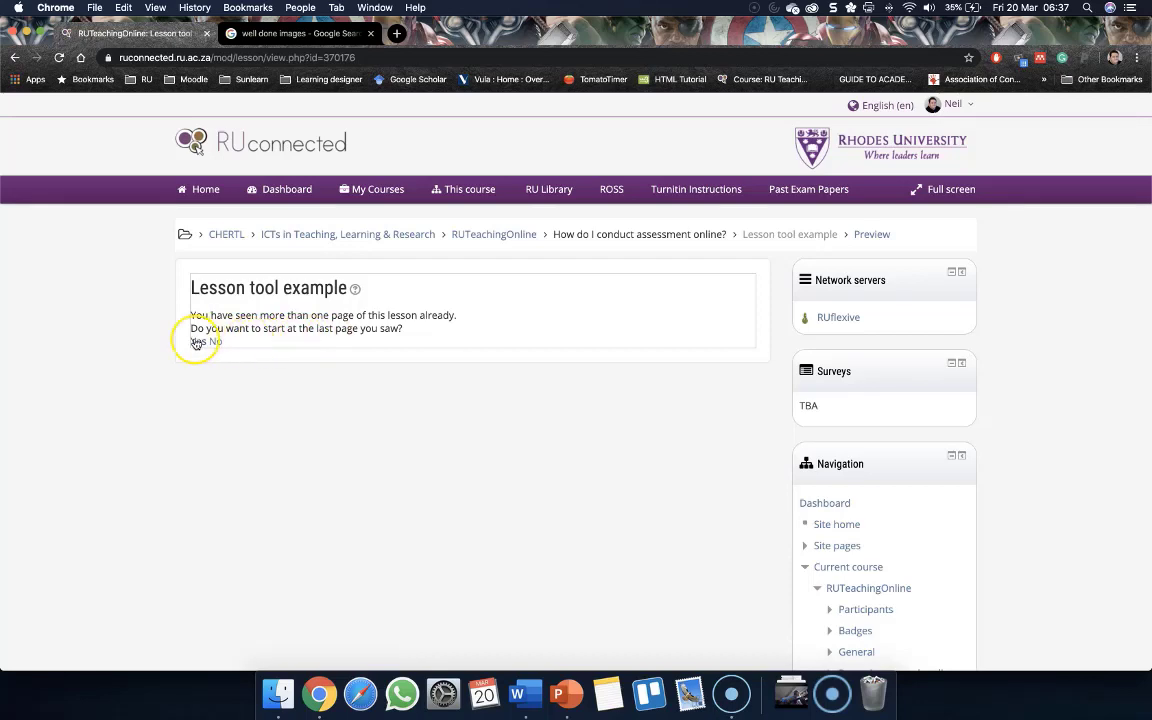
{"action": "left_click", "coordinate": [198, 341]}
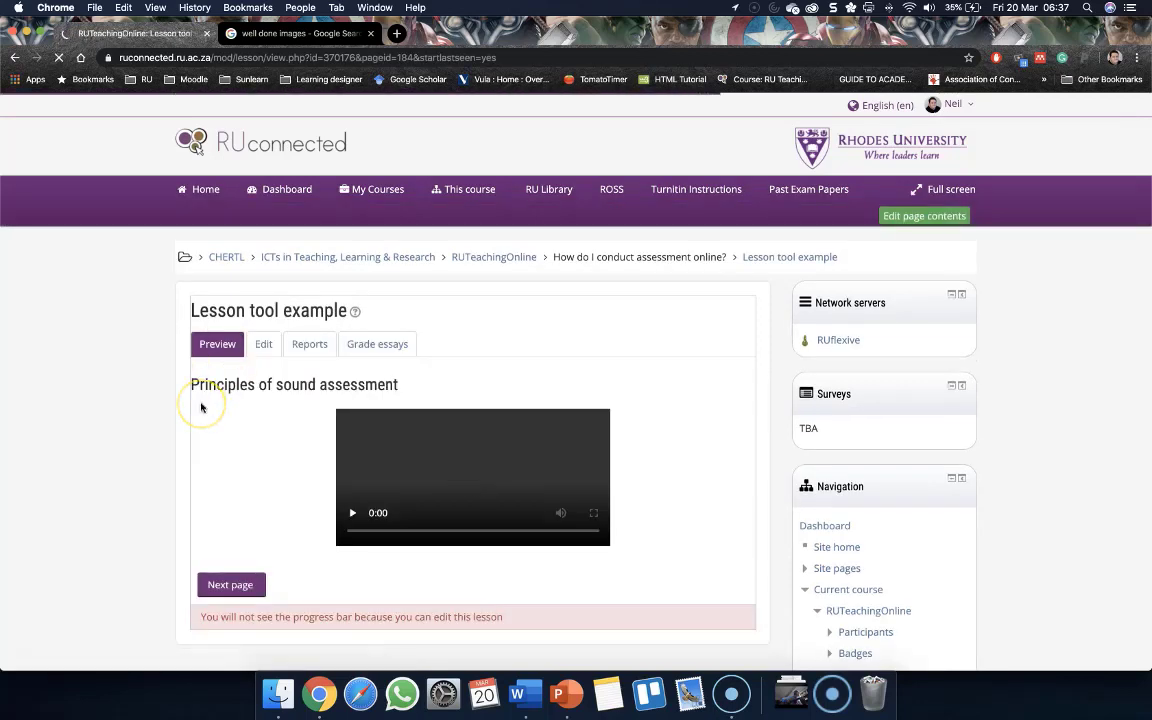
{"action": "scroll", "coordinate": [201, 407], "scroll_direction": "down", "scroll_amount": 2}
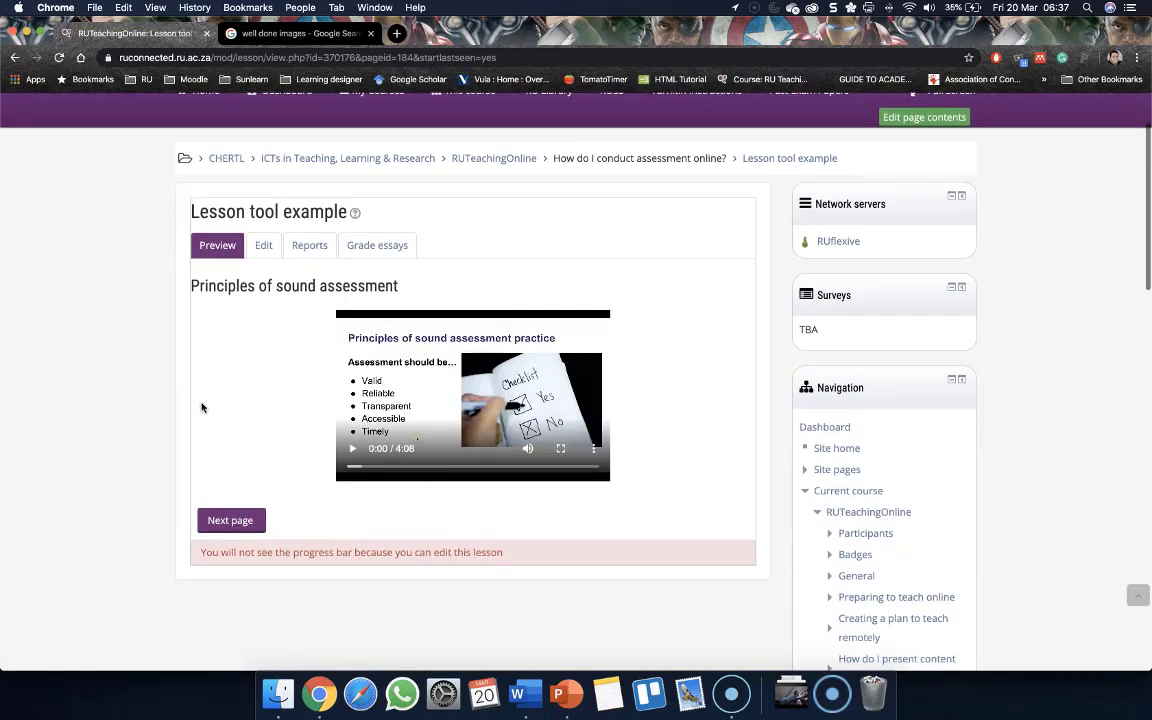
{"action": "left_click", "coordinate": [231, 519]}
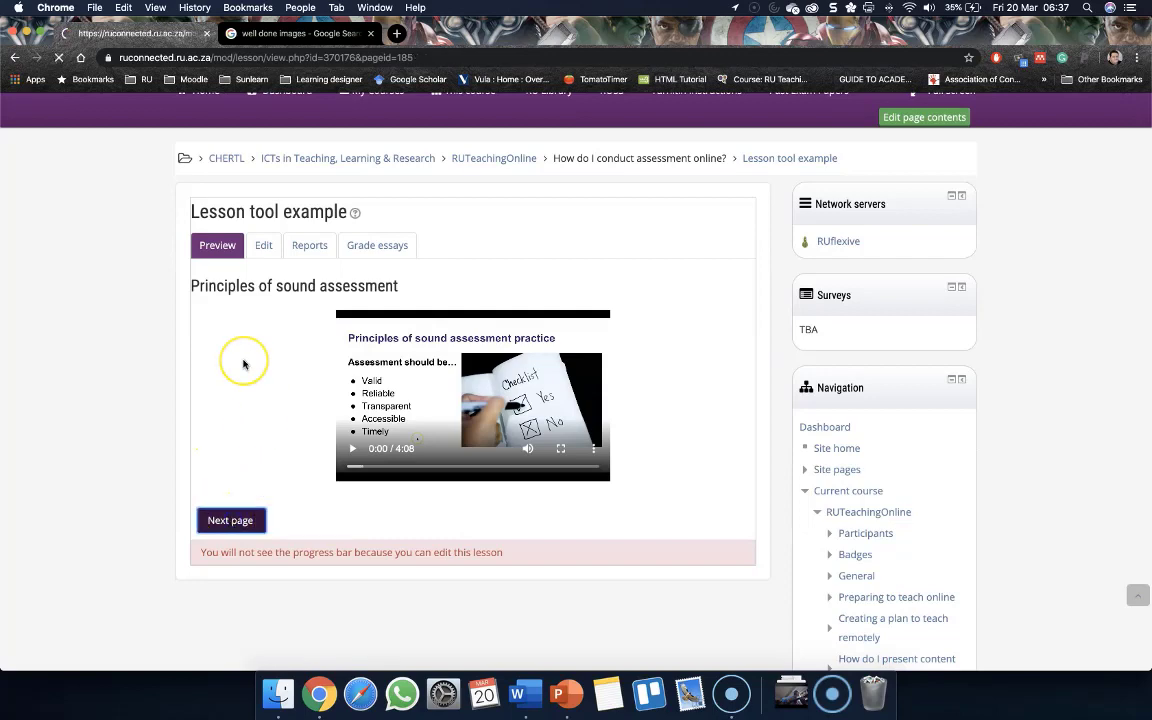
Submit the question with the answer 'Assessments need to be difficult to measure only the bright students' and continue
{"action": "scroll", "coordinate": [244, 362], "scroll_direction": "down", "scroll_amount": 3}
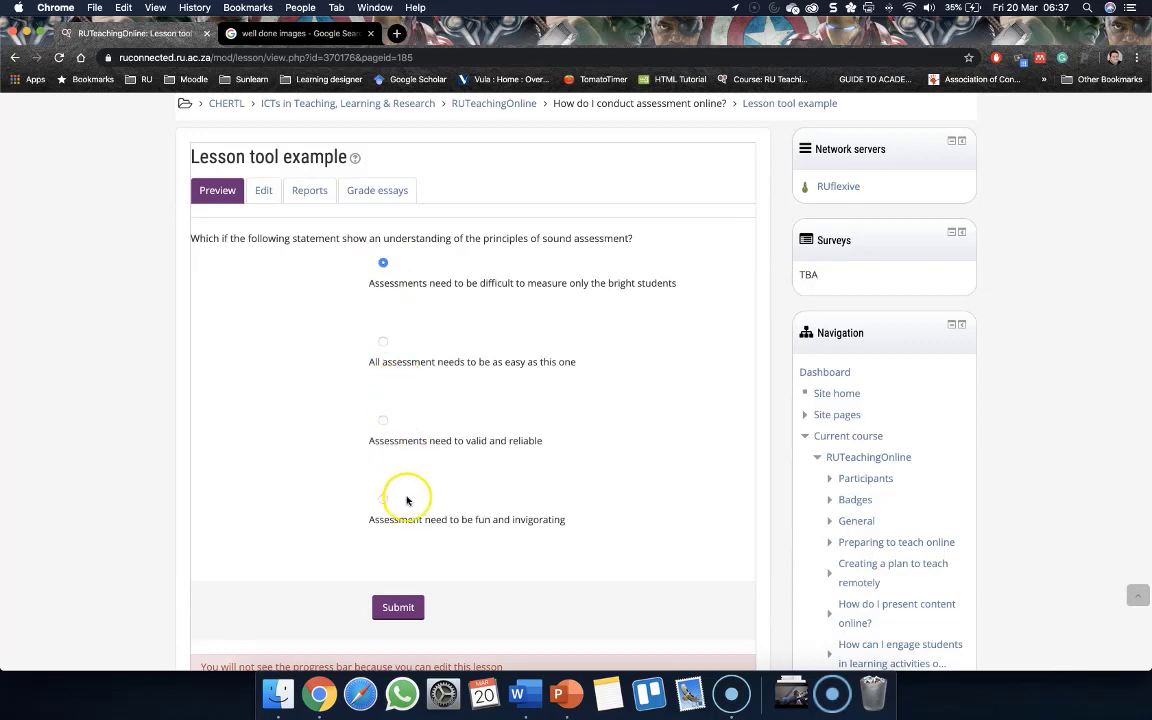
{"action": "left_click", "coordinate": [398, 607]}
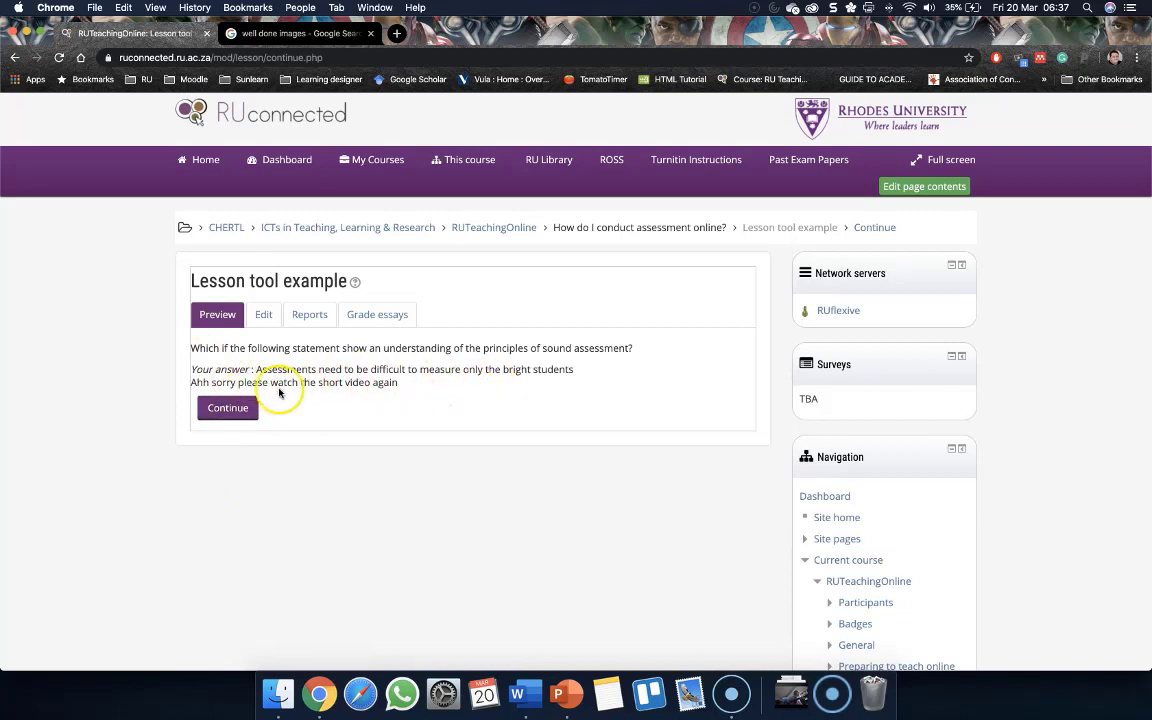
{"action": "left_click", "coordinate": [241, 413]}
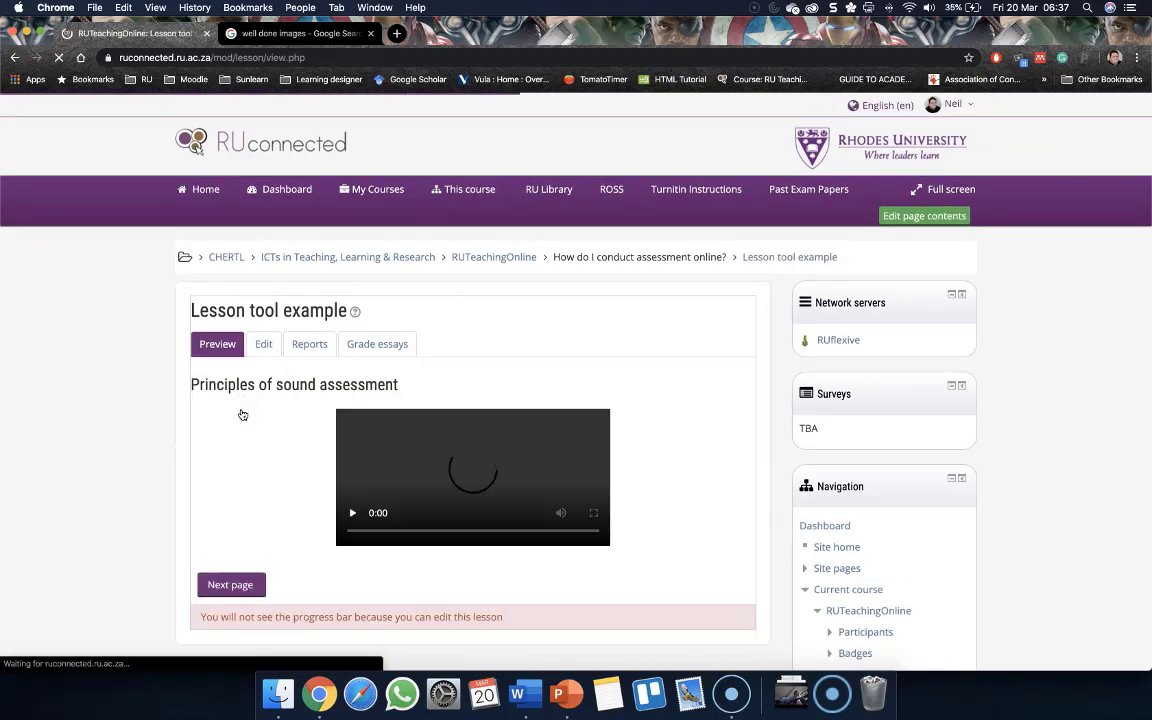
Return to the question, submit 'Assessments need to valid and reliable', and continue to the end of the lesson
{"action": "scroll", "coordinate": [241, 418], "scroll_direction": "down", "scroll_amount": 1}
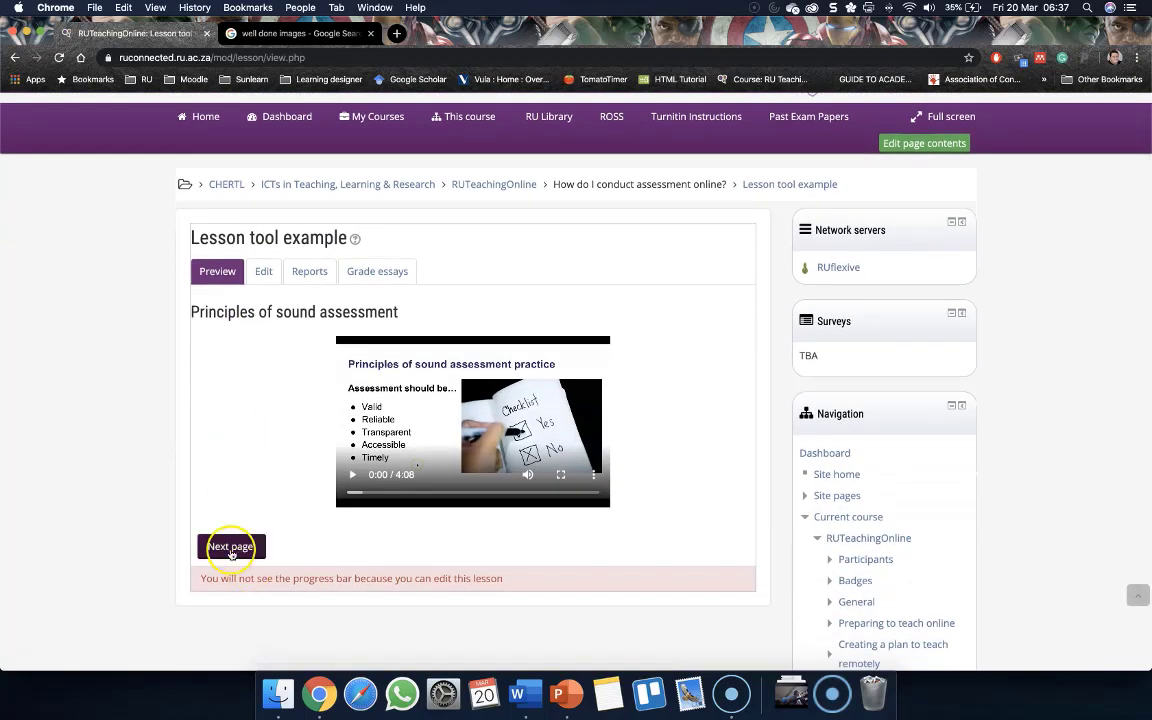
{"action": "left_click", "coordinate": [228, 547]}
{"action": "scroll", "coordinate": [293, 513], "scroll_direction": "down", "scroll_amount": 3}
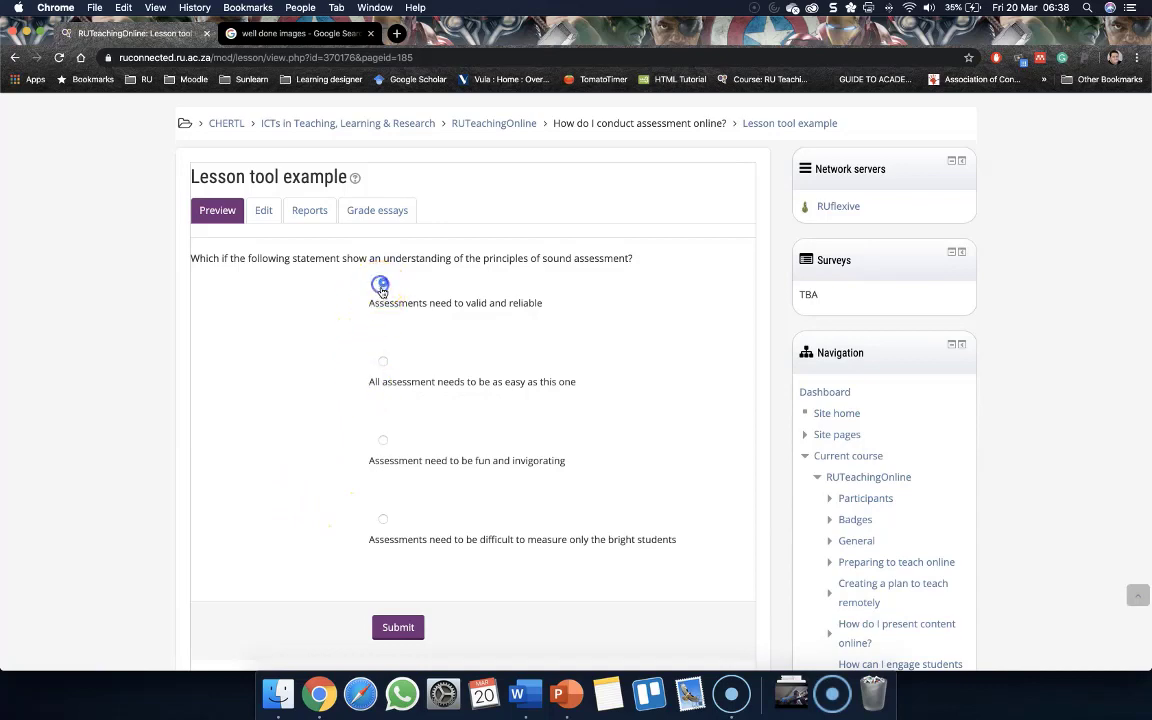
{"action": "scroll", "coordinate": [303, 480], "scroll_direction": "down", "scroll_amount": 3}
{"action": "left_click", "coordinate": [396, 498]}
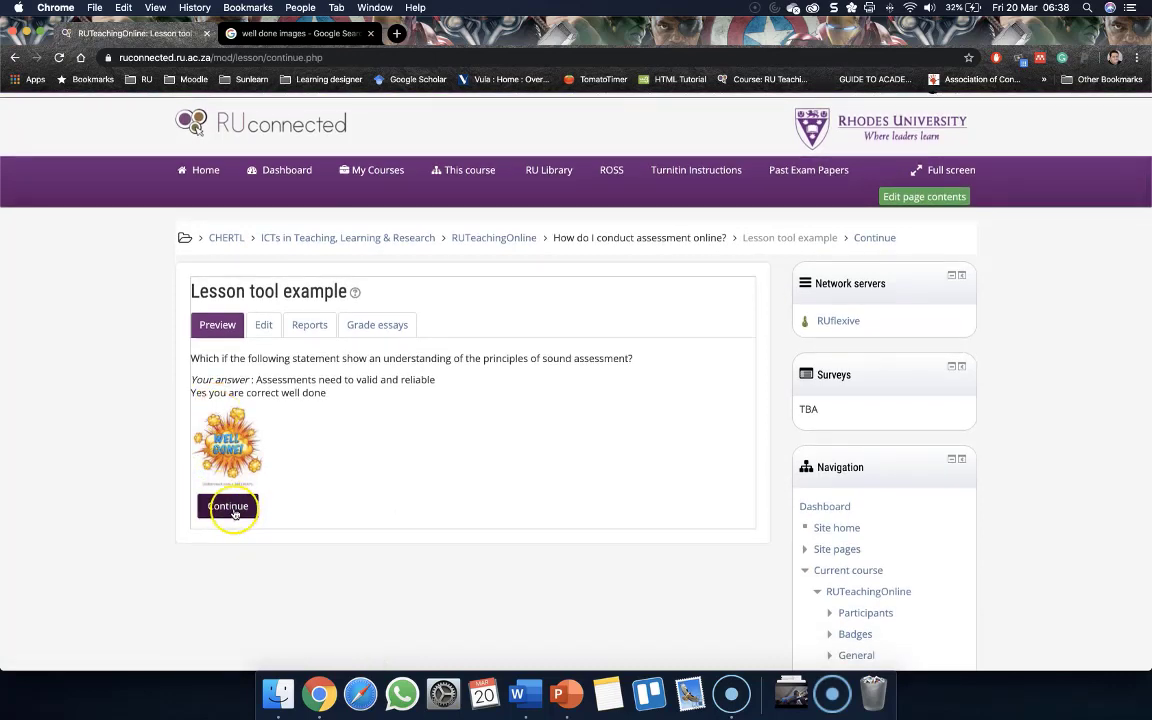
{"action": "scroll", "coordinate": [234, 512], "scroll_direction": "down", "scroll_amount": 1}
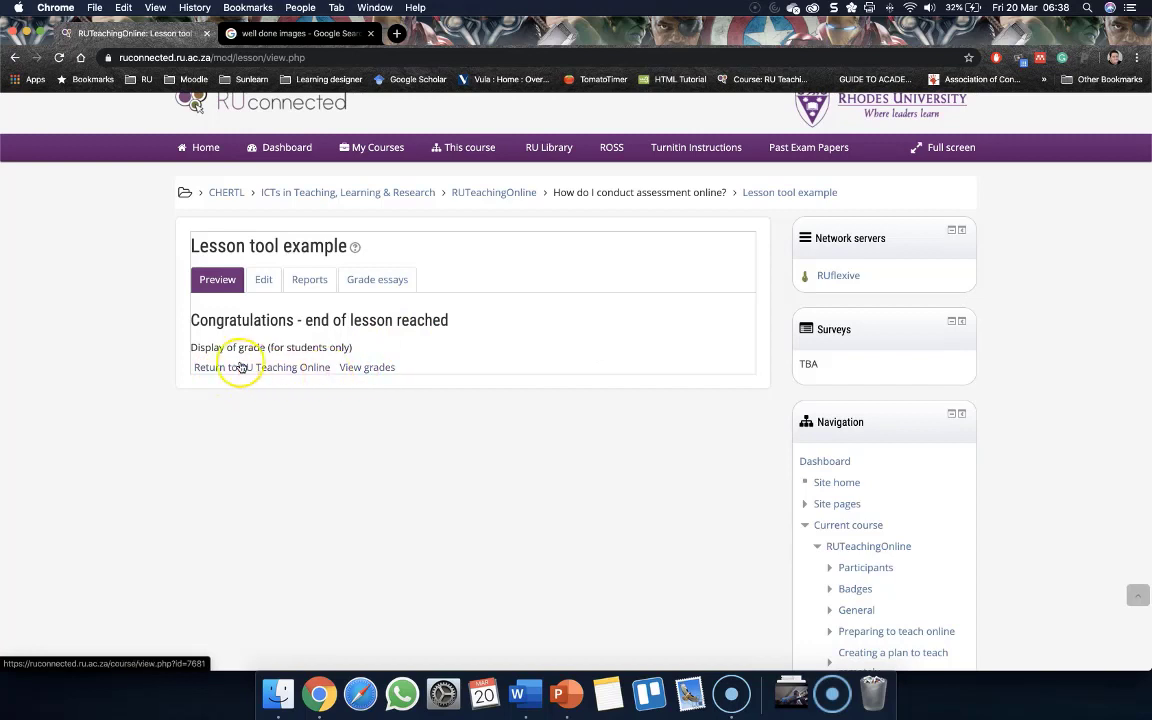
Open the lesson reports and review the detailed statistics of the preview attempt
{"action": "left_click", "coordinate": [265, 281]}
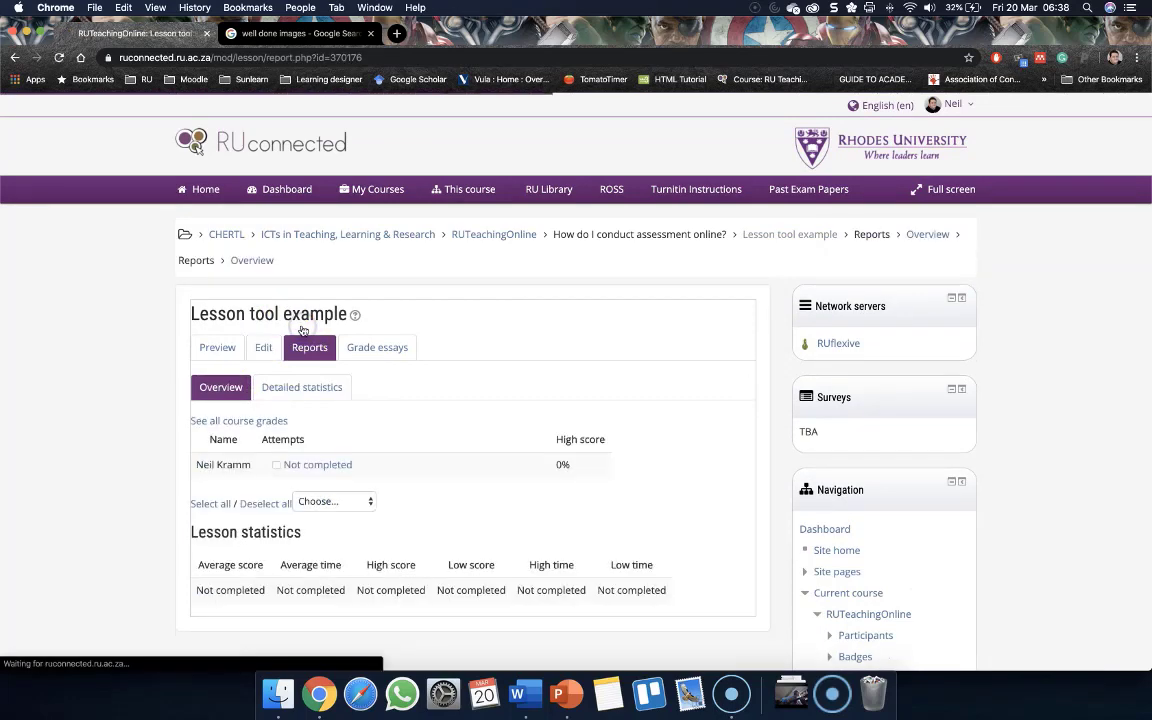
{"action": "scroll", "coordinate": [334, 380], "scroll_direction": "down", "scroll_amount": 3}
{"action": "scroll", "coordinate": [334, 380], "scroll_direction": "down", "scroll_amount": 1}
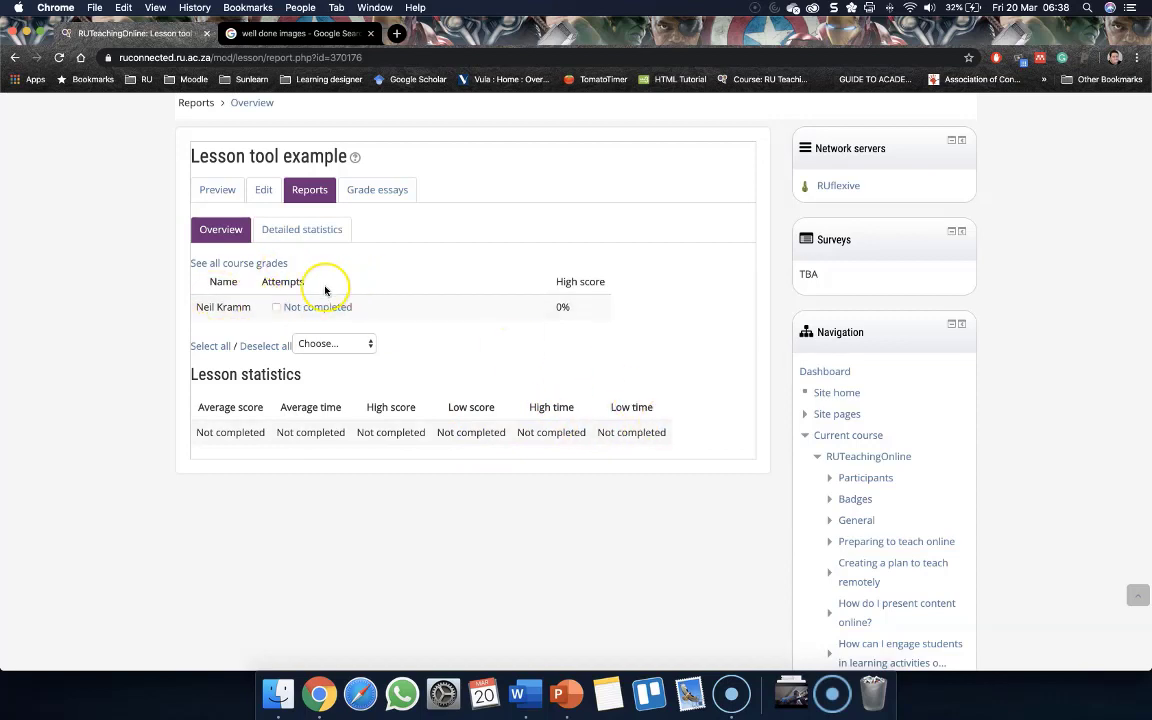
{"action": "left_click", "coordinate": [305, 309]}
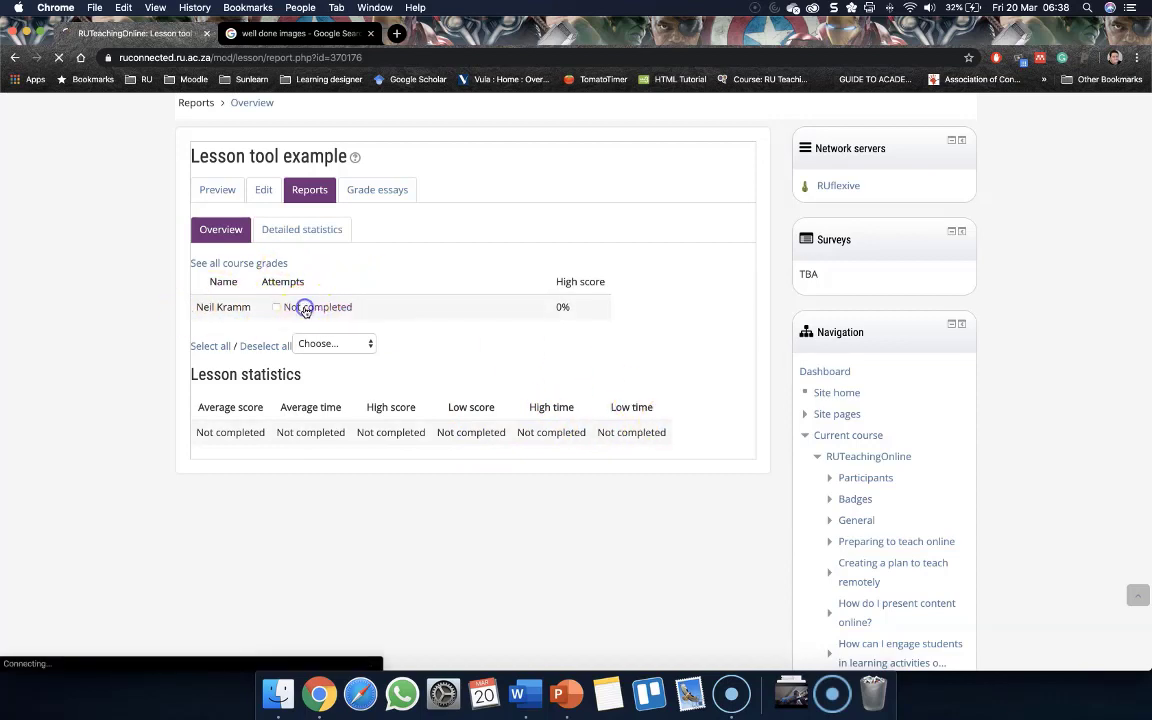
{"action": "scroll", "coordinate": [170, 422], "scroll_direction": "down", "scroll_amount": 4}
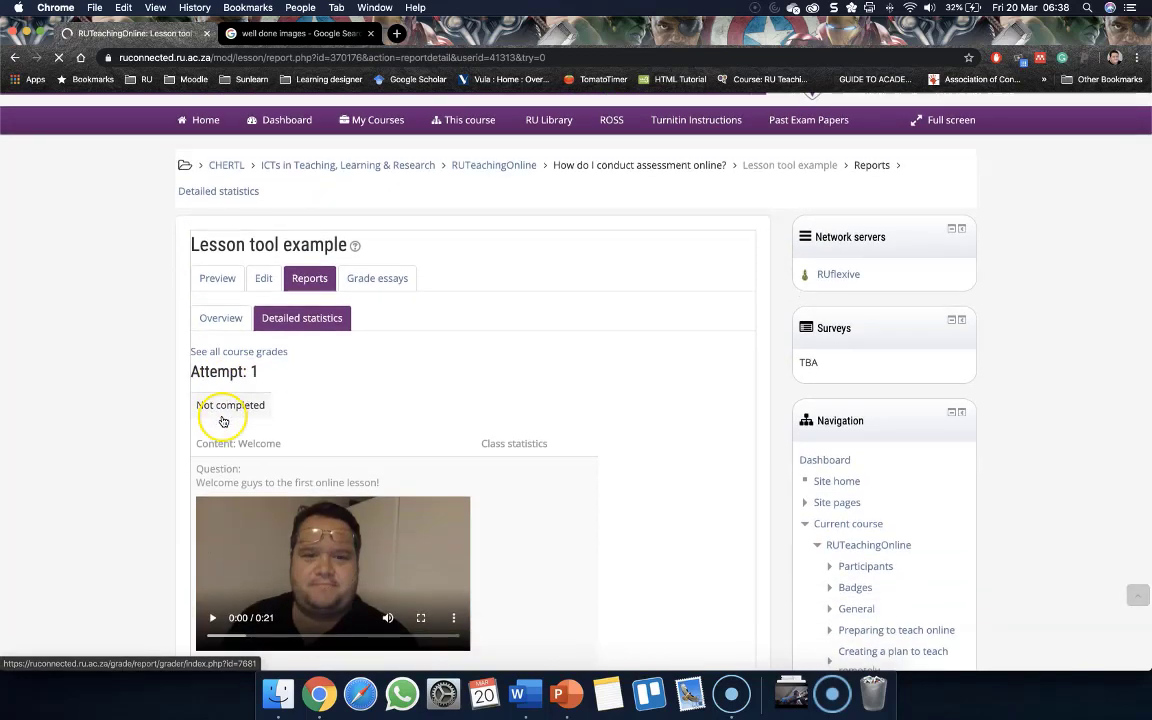
{"action": "scroll", "coordinate": [168, 426], "scroll_direction": "down", "scroll_amount": 4}
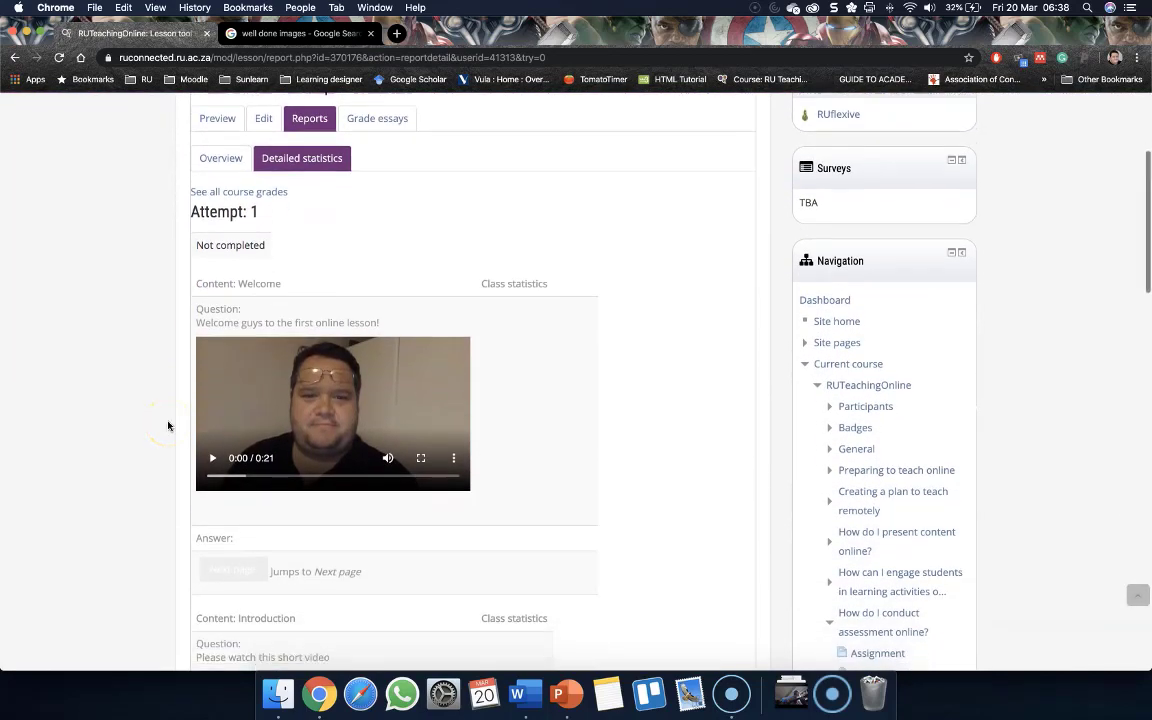
{"action": "scroll", "coordinate": [168, 426], "scroll_direction": "down", "scroll_amount": 8}
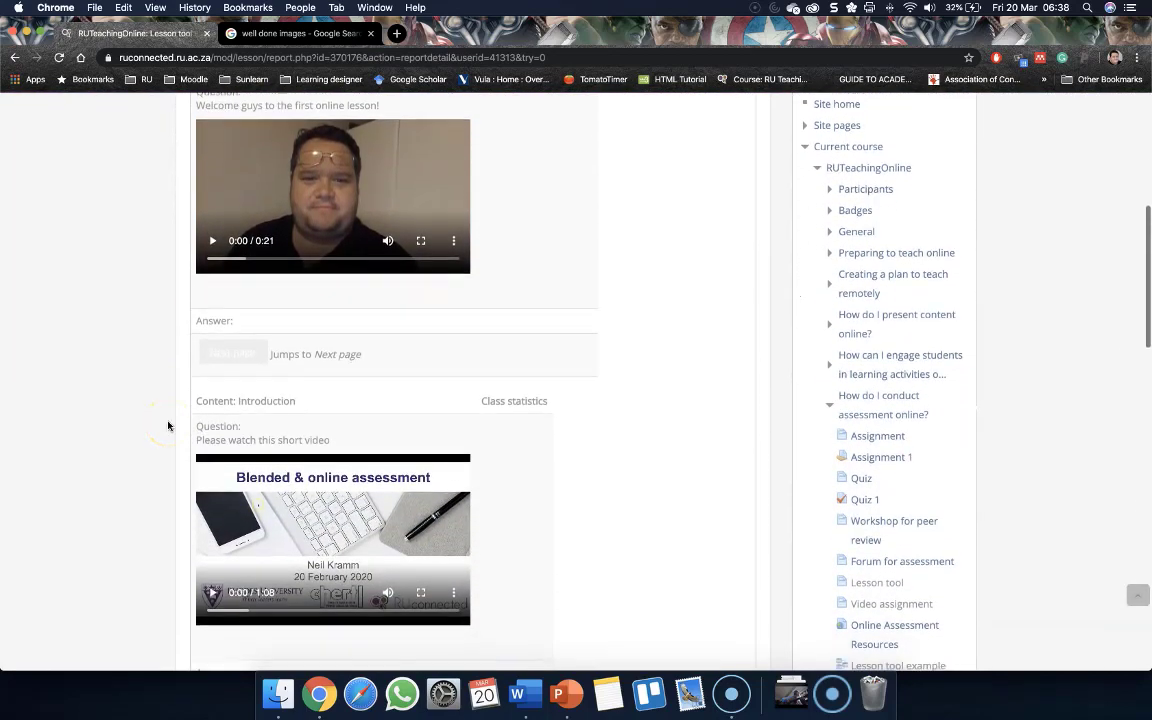
Review the class statistics for the essay and multichoice pages in the detailed report
{"action": "scroll", "coordinate": [165, 422], "scroll_direction": "down", "scroll_amount": 7}
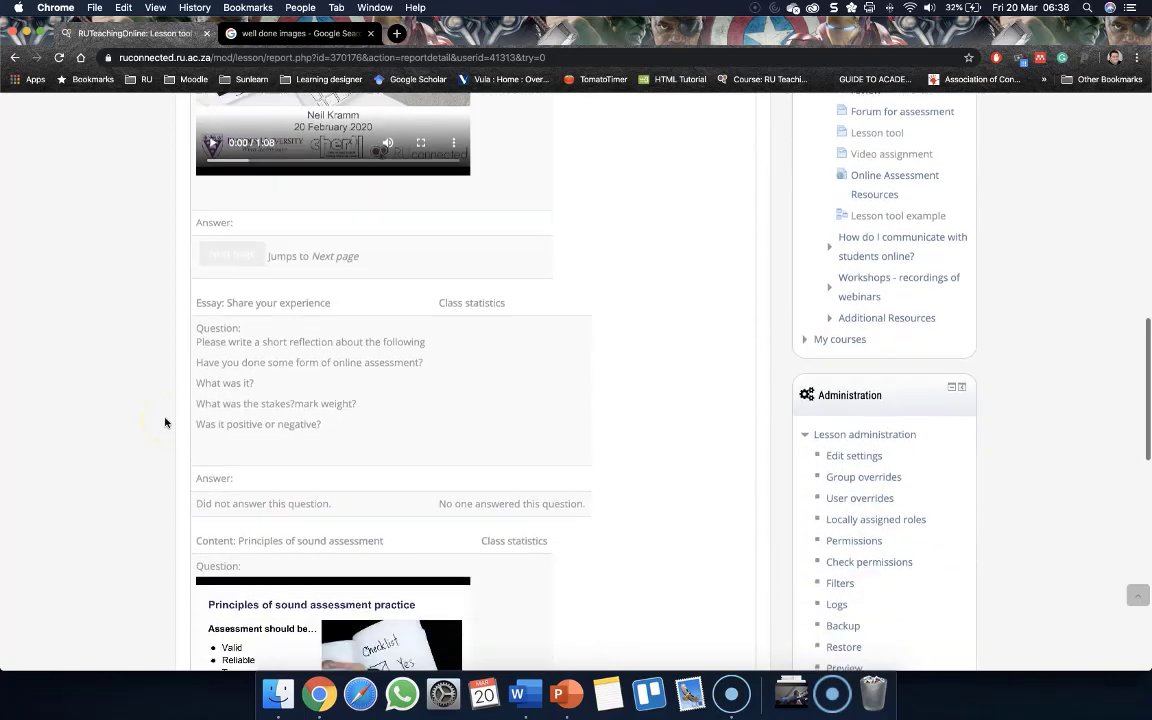
{"action": "scroll", "coordinate": [165, 422], "scroll_direction": "down", "scroll_amount": 8}
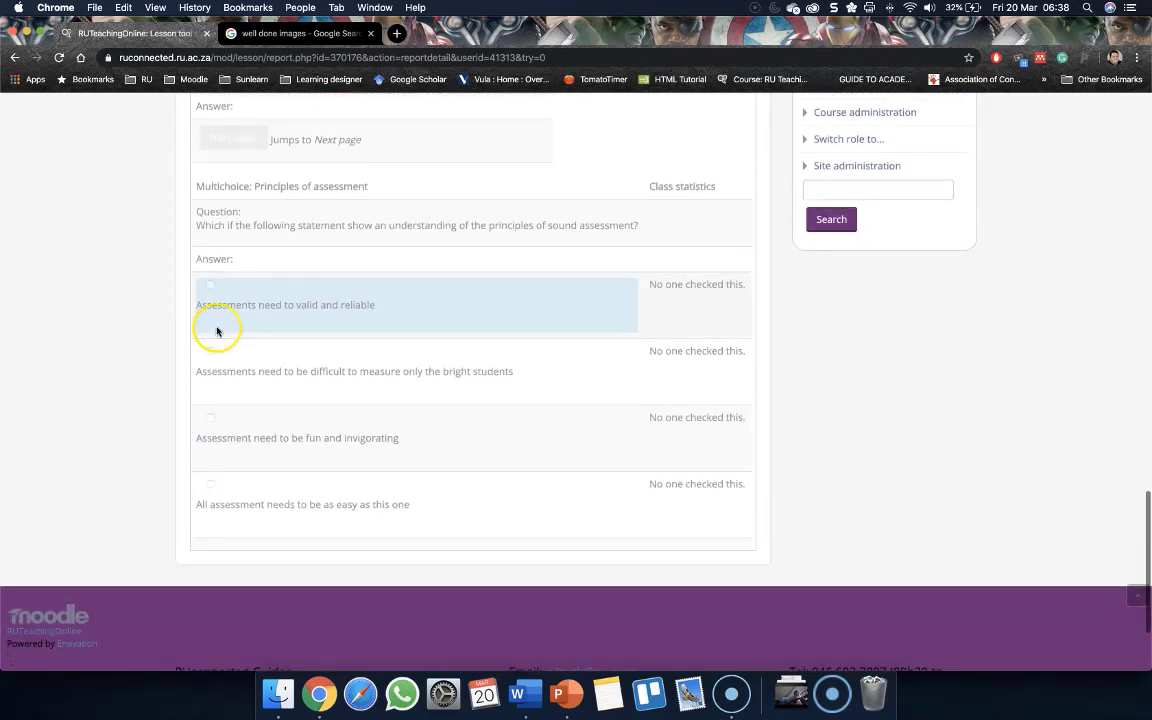
{"action": "scroll", "coordinate": [176, 425], "scroll_direction": "up", "scroll_amount": 15}
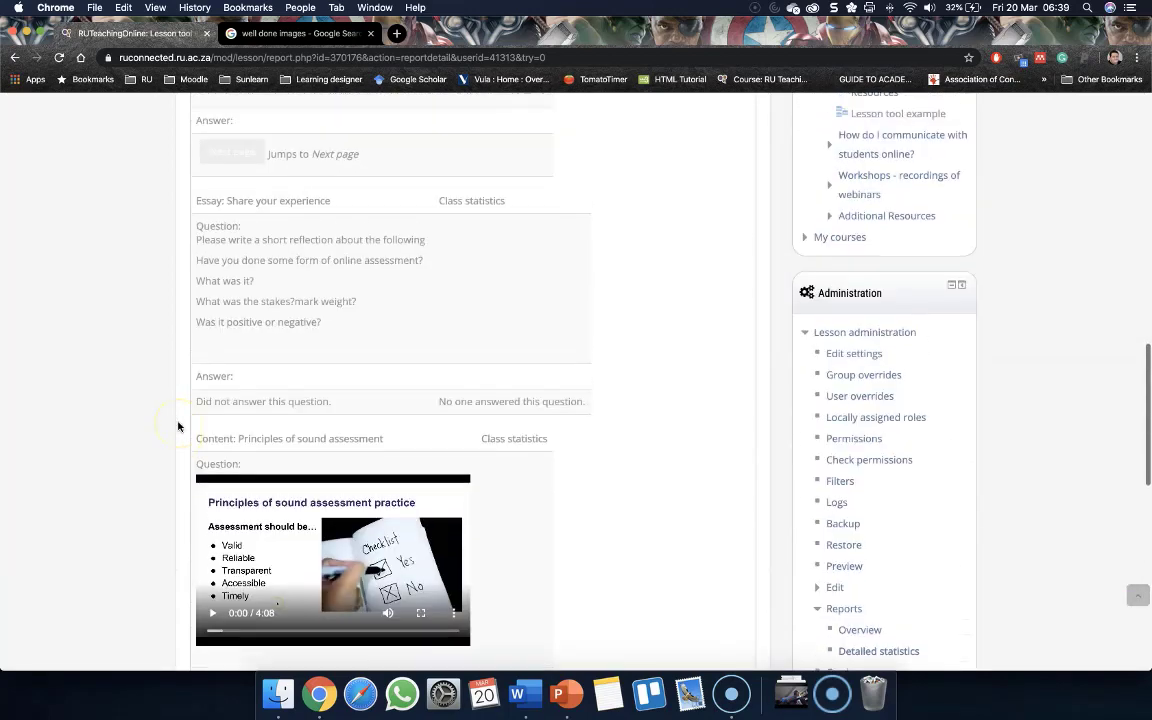
{"action": "scroll", "coordinate": [177, 424], "scroll_direction": "up", "scroll_amount": 6}
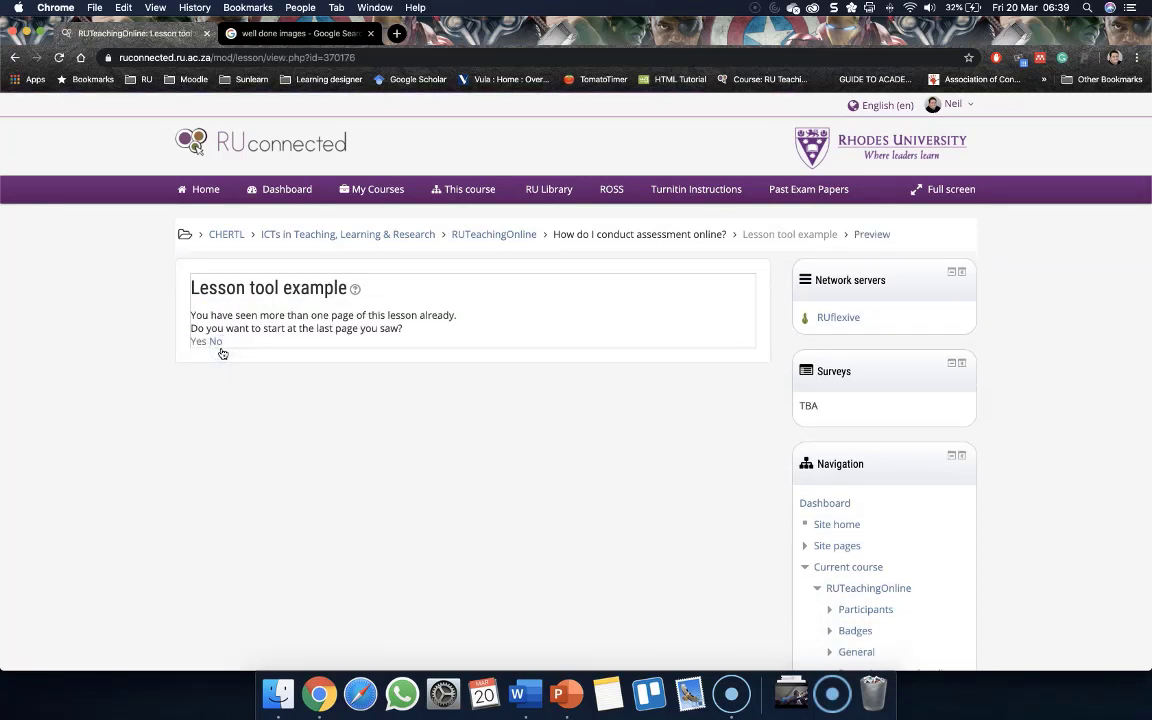
Preview the lesson again, choosing to start from the beginning instead of the last page seen
{"action": "left_click", "coordinate": [217, 343]}
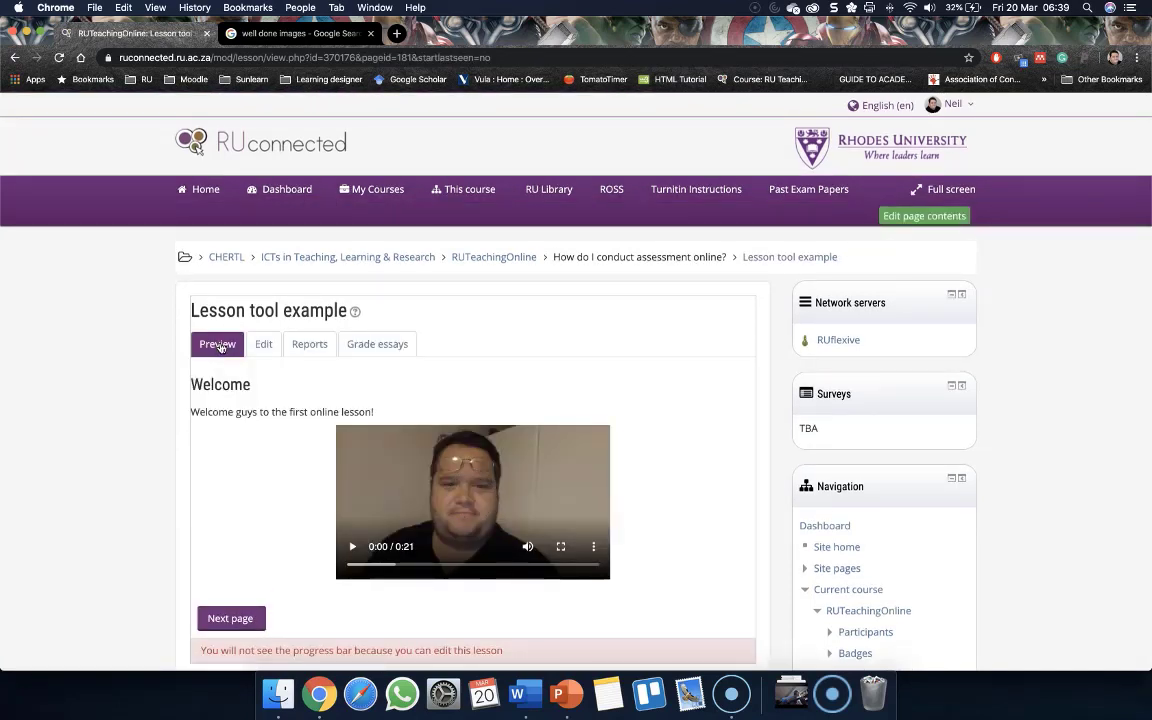
{"action": "scroll", "coordinate": [180, 415], "scroll_direction": "down", "scroll_amount": 3}
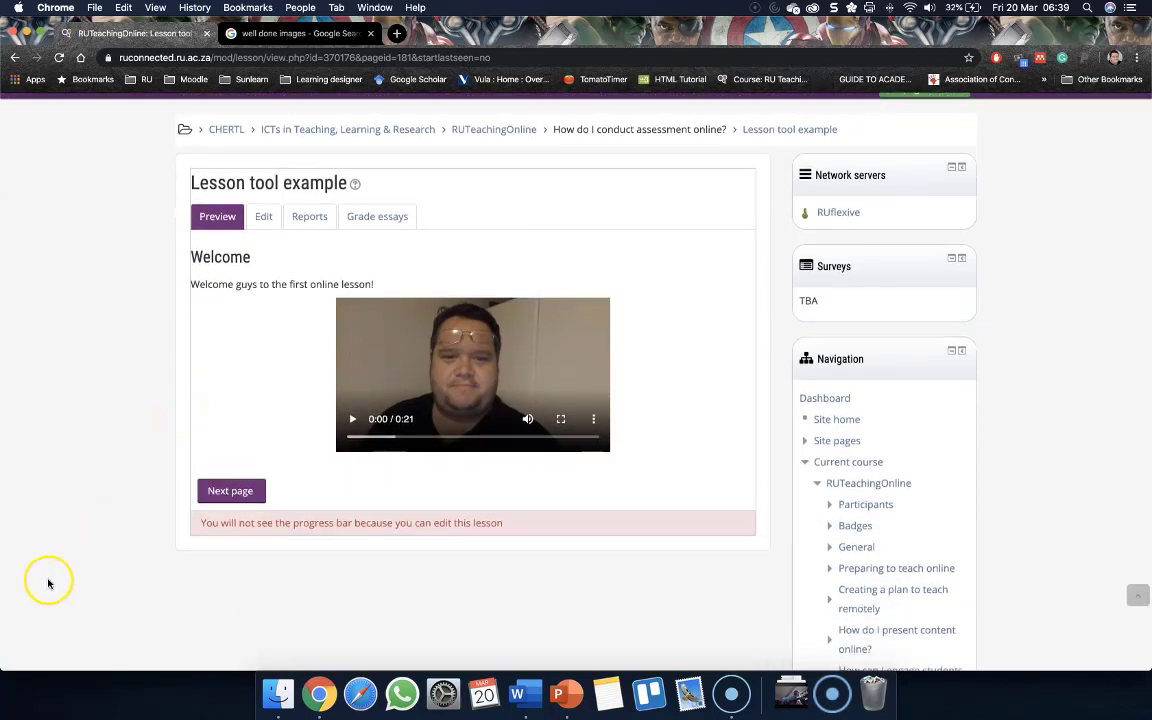